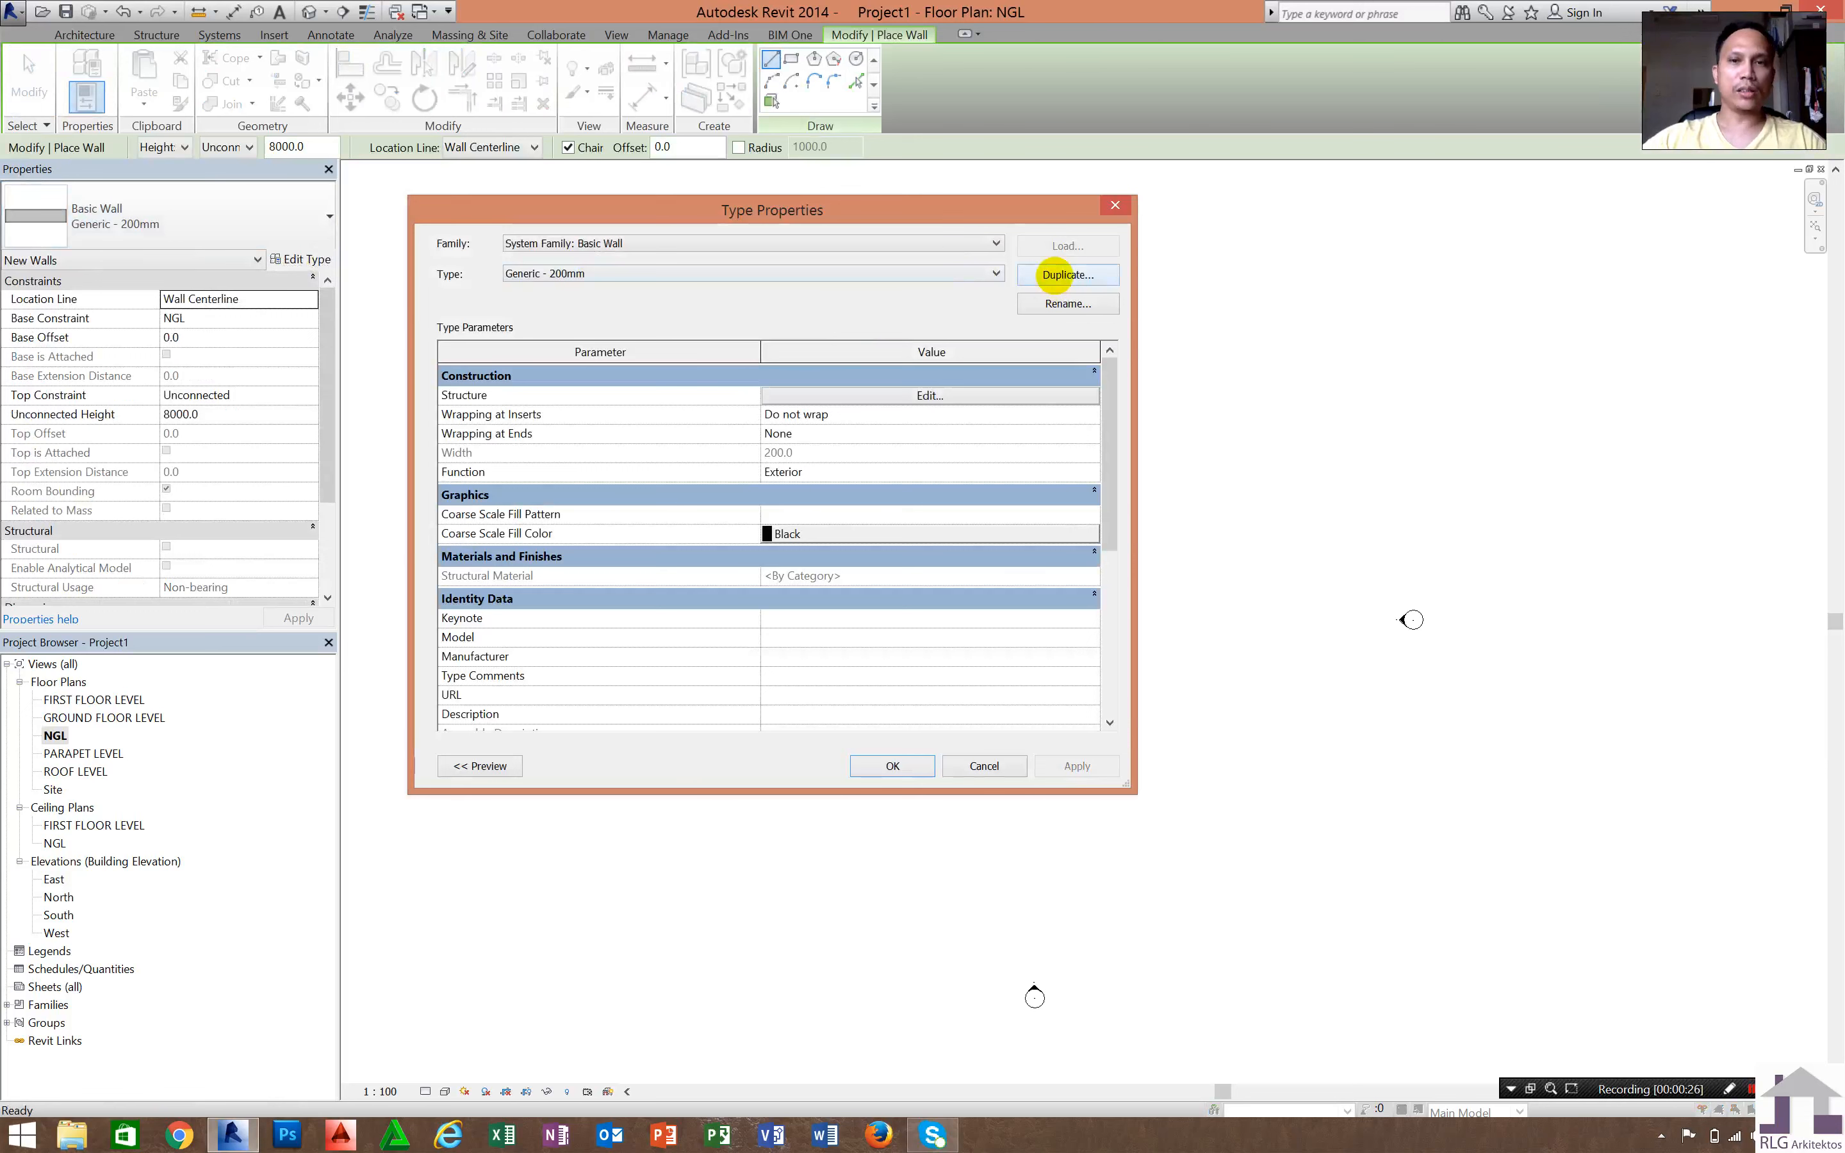
- Duplicate the Generic - 200mm wall type under the name 1. CHB 200MM
click(1067, 275)
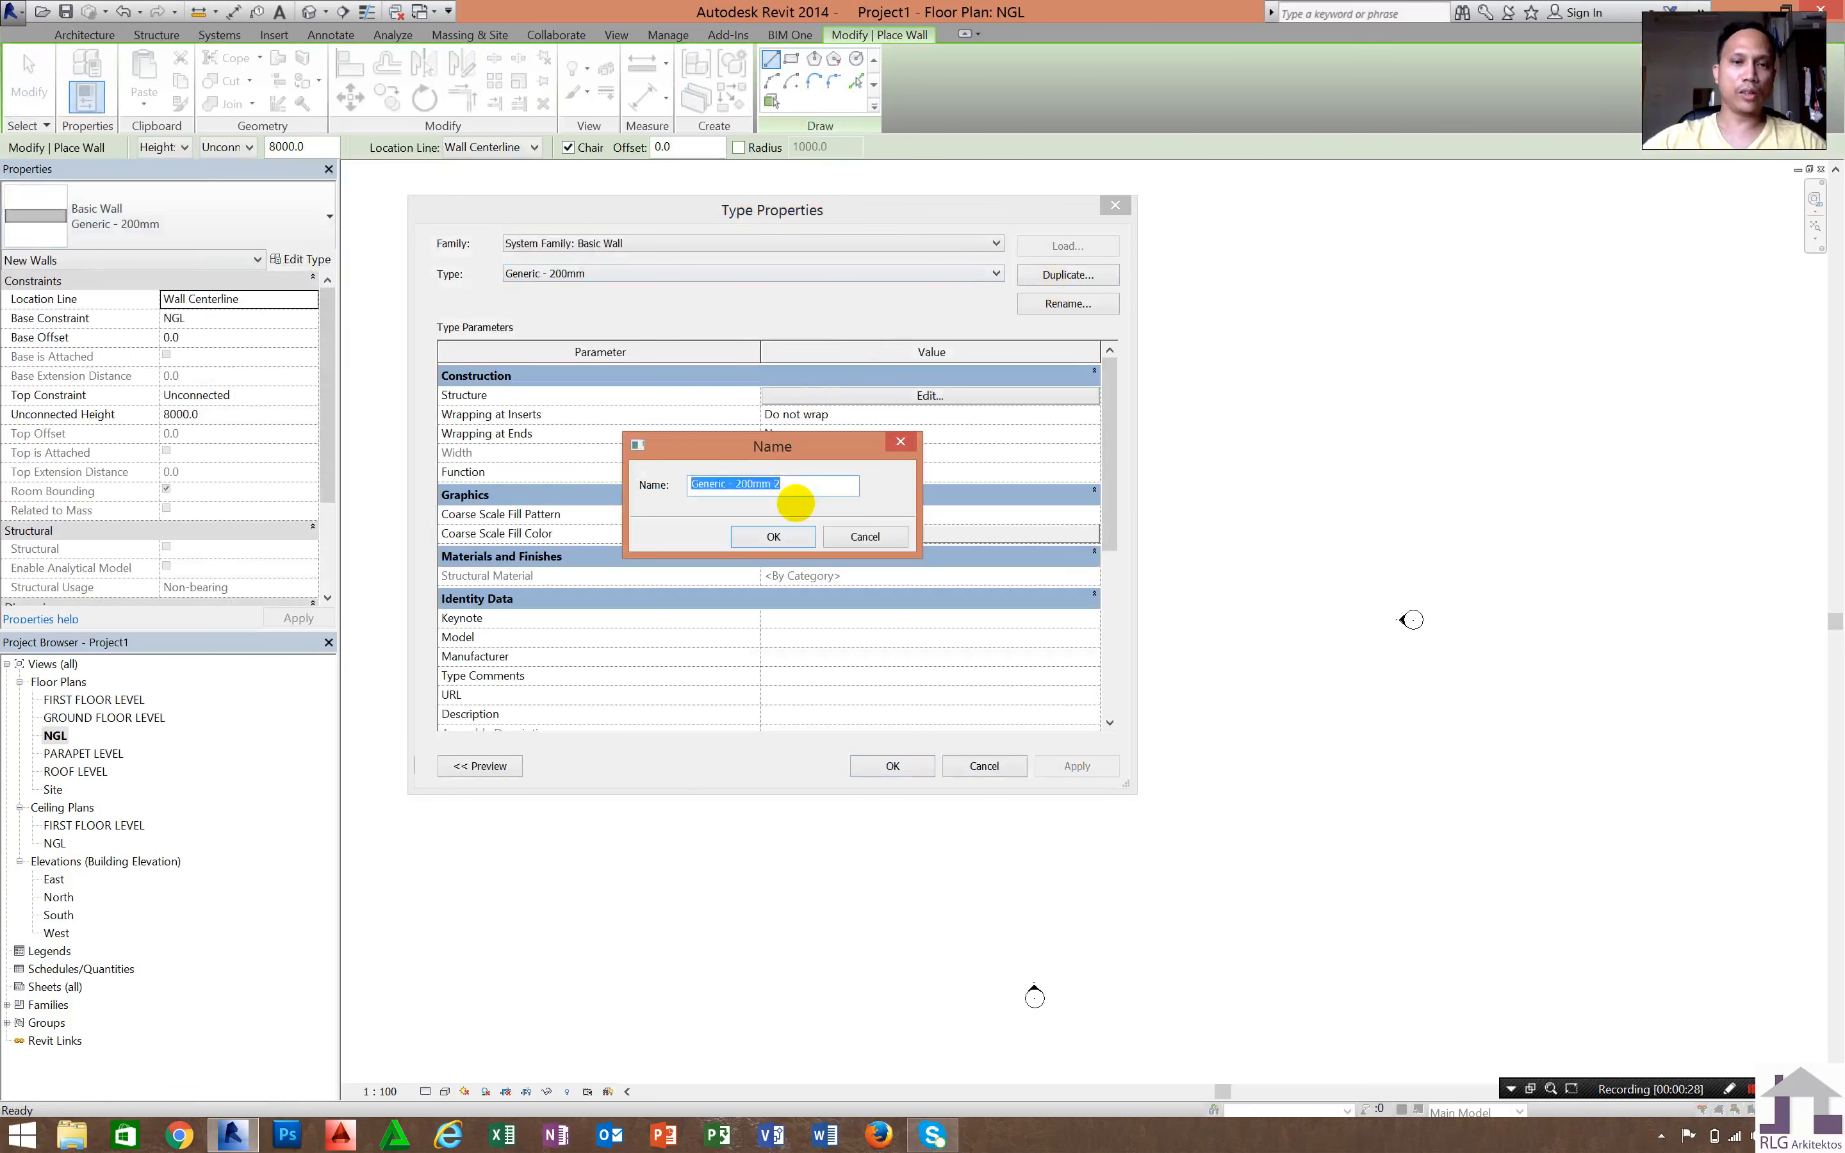
text(1. CHB)
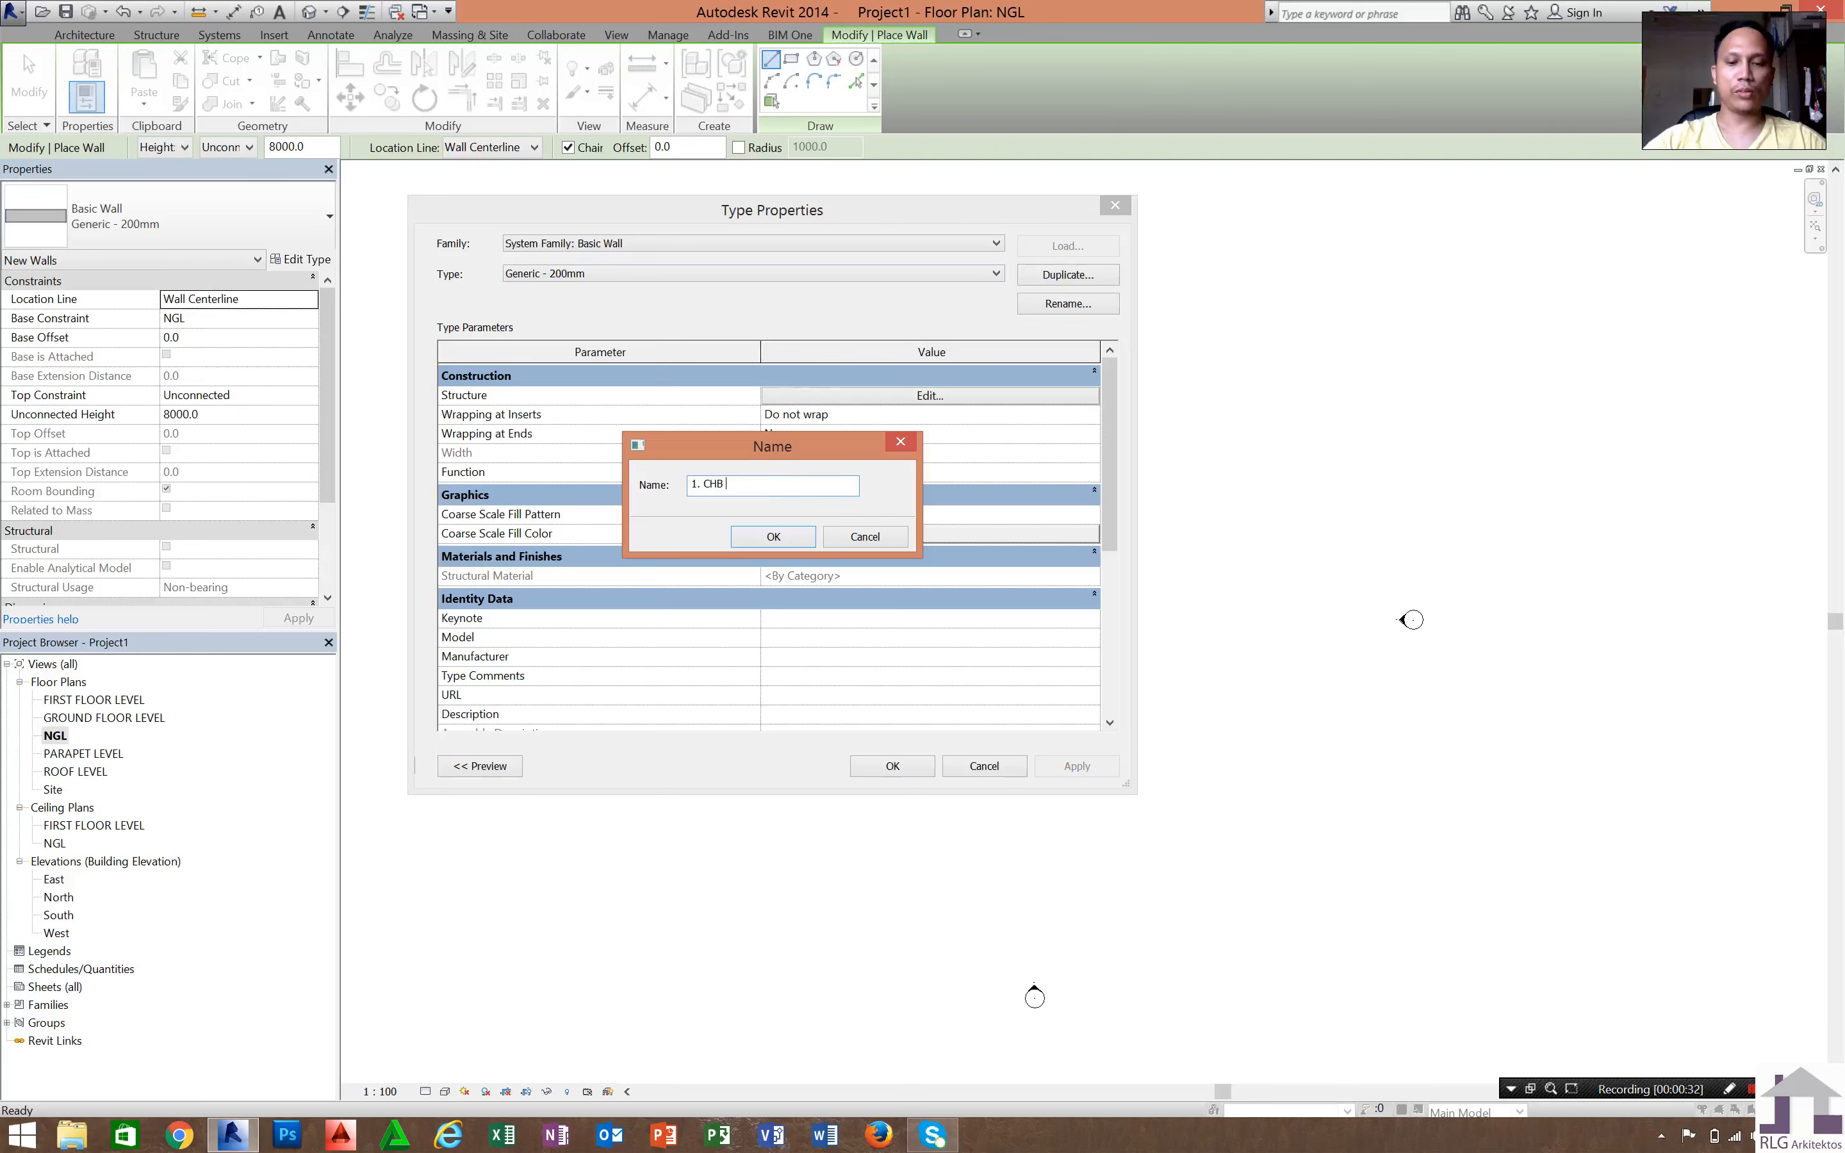
text( 200MM)
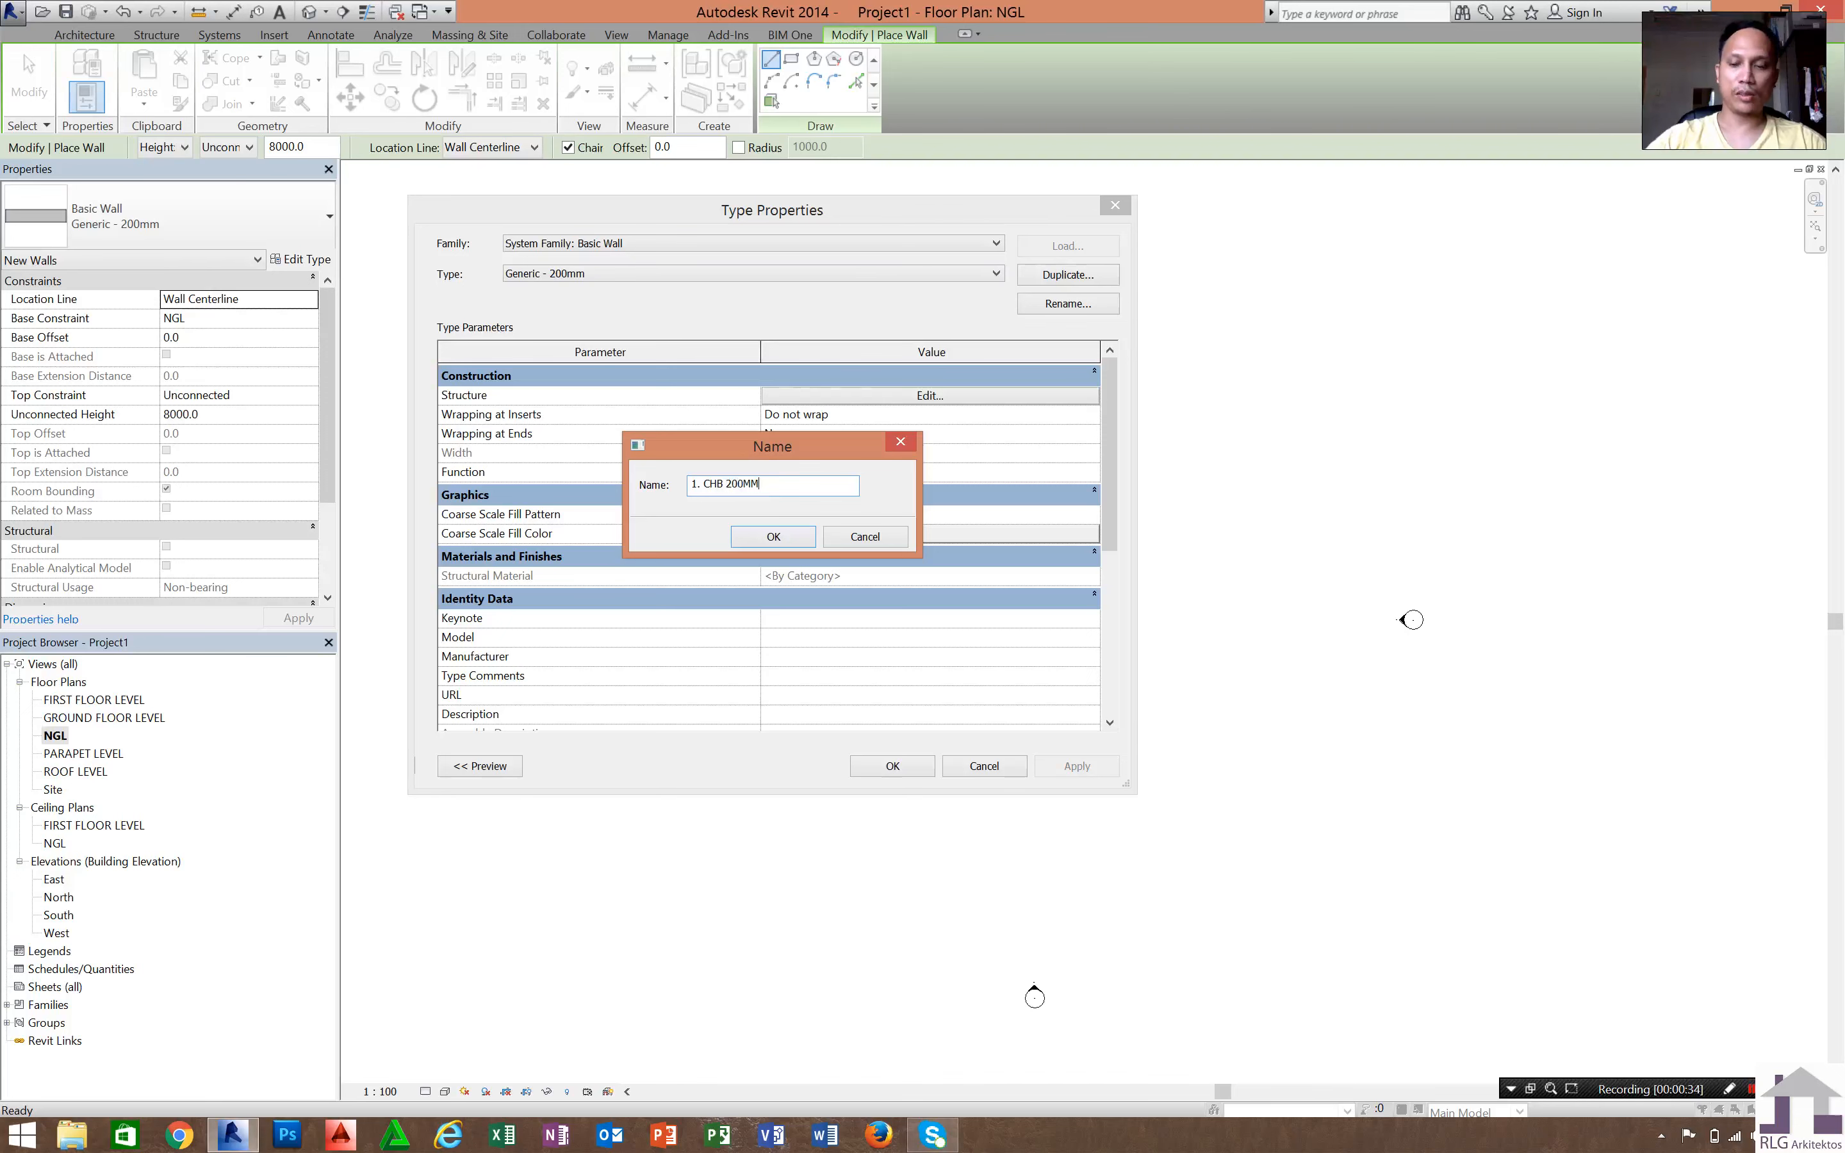
key(Return)
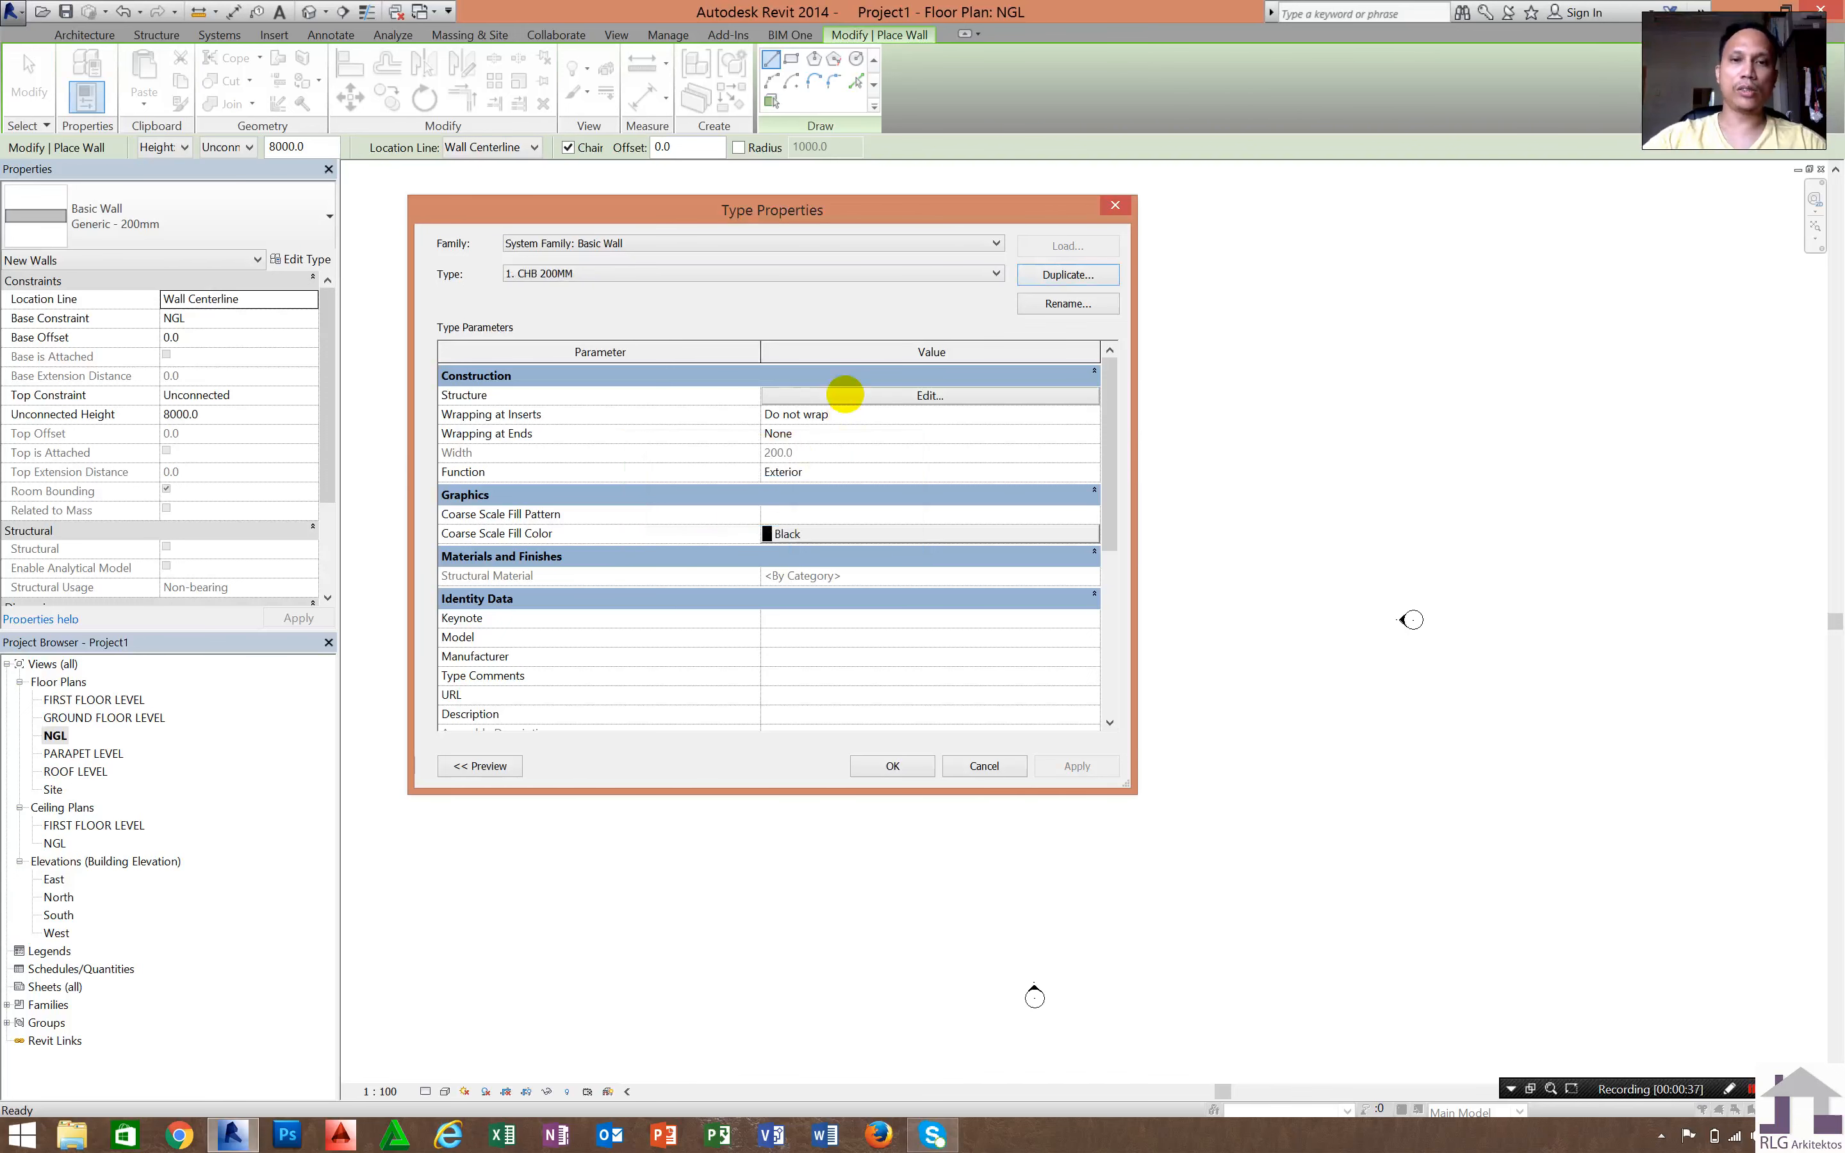
- Add two layers to the wall type's structure and set the thickness of each to 10 mm
click(845, 394)
click(485, 577)
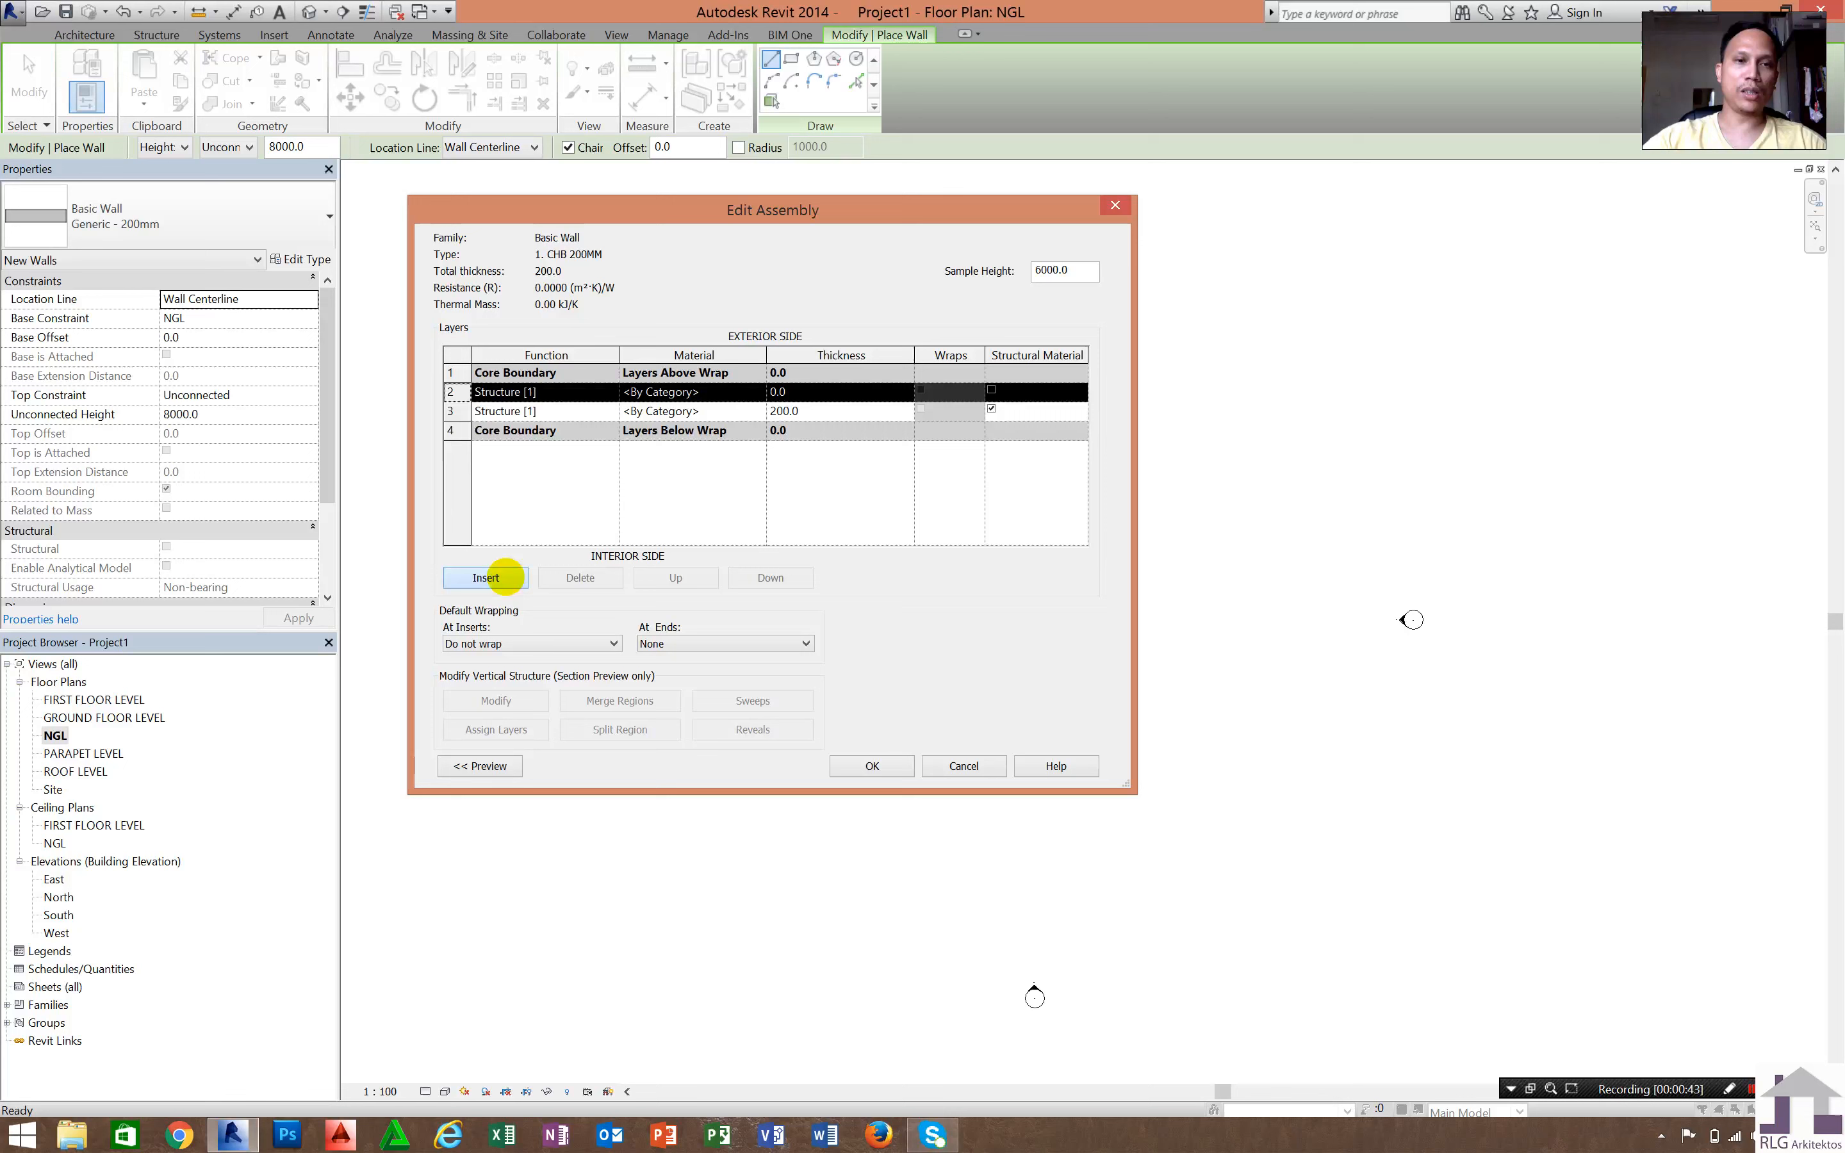
click(486, 577)
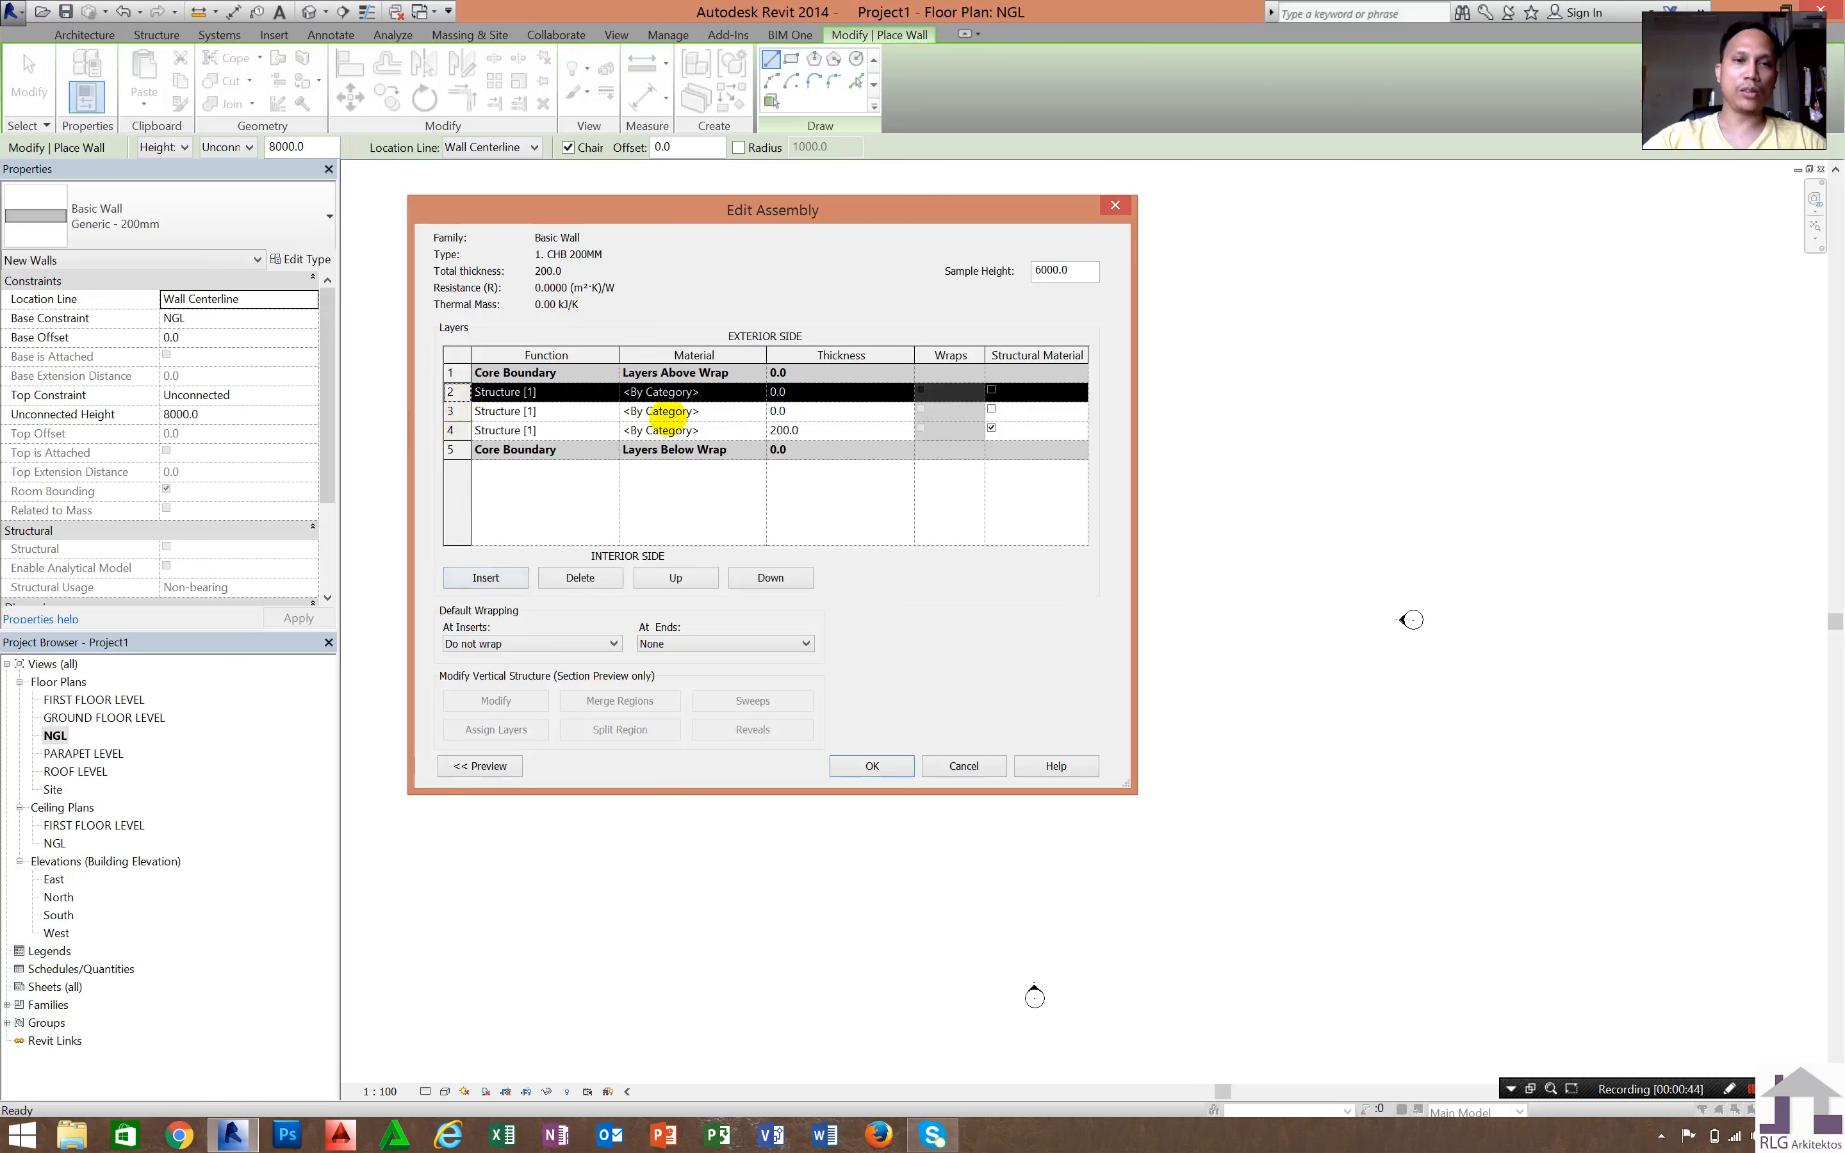
click(795, 392)
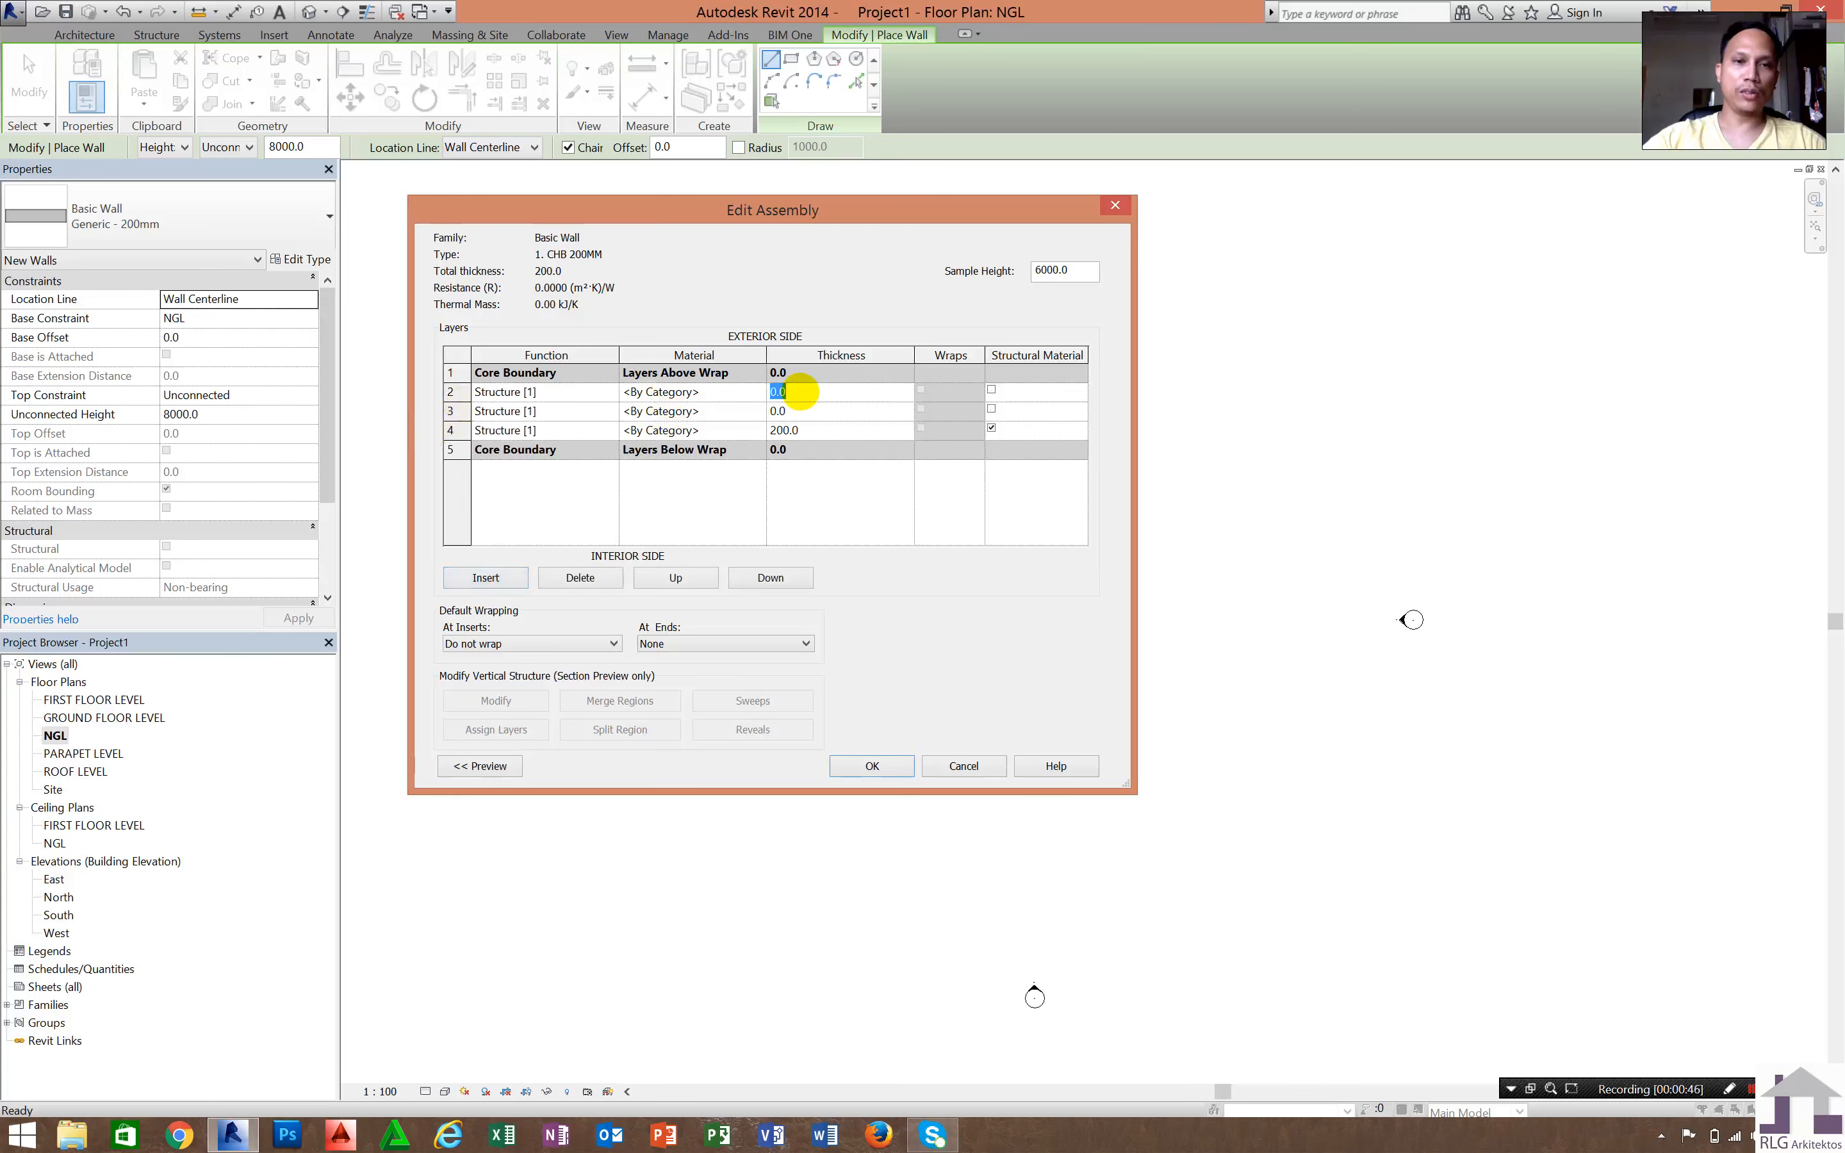
text(10)
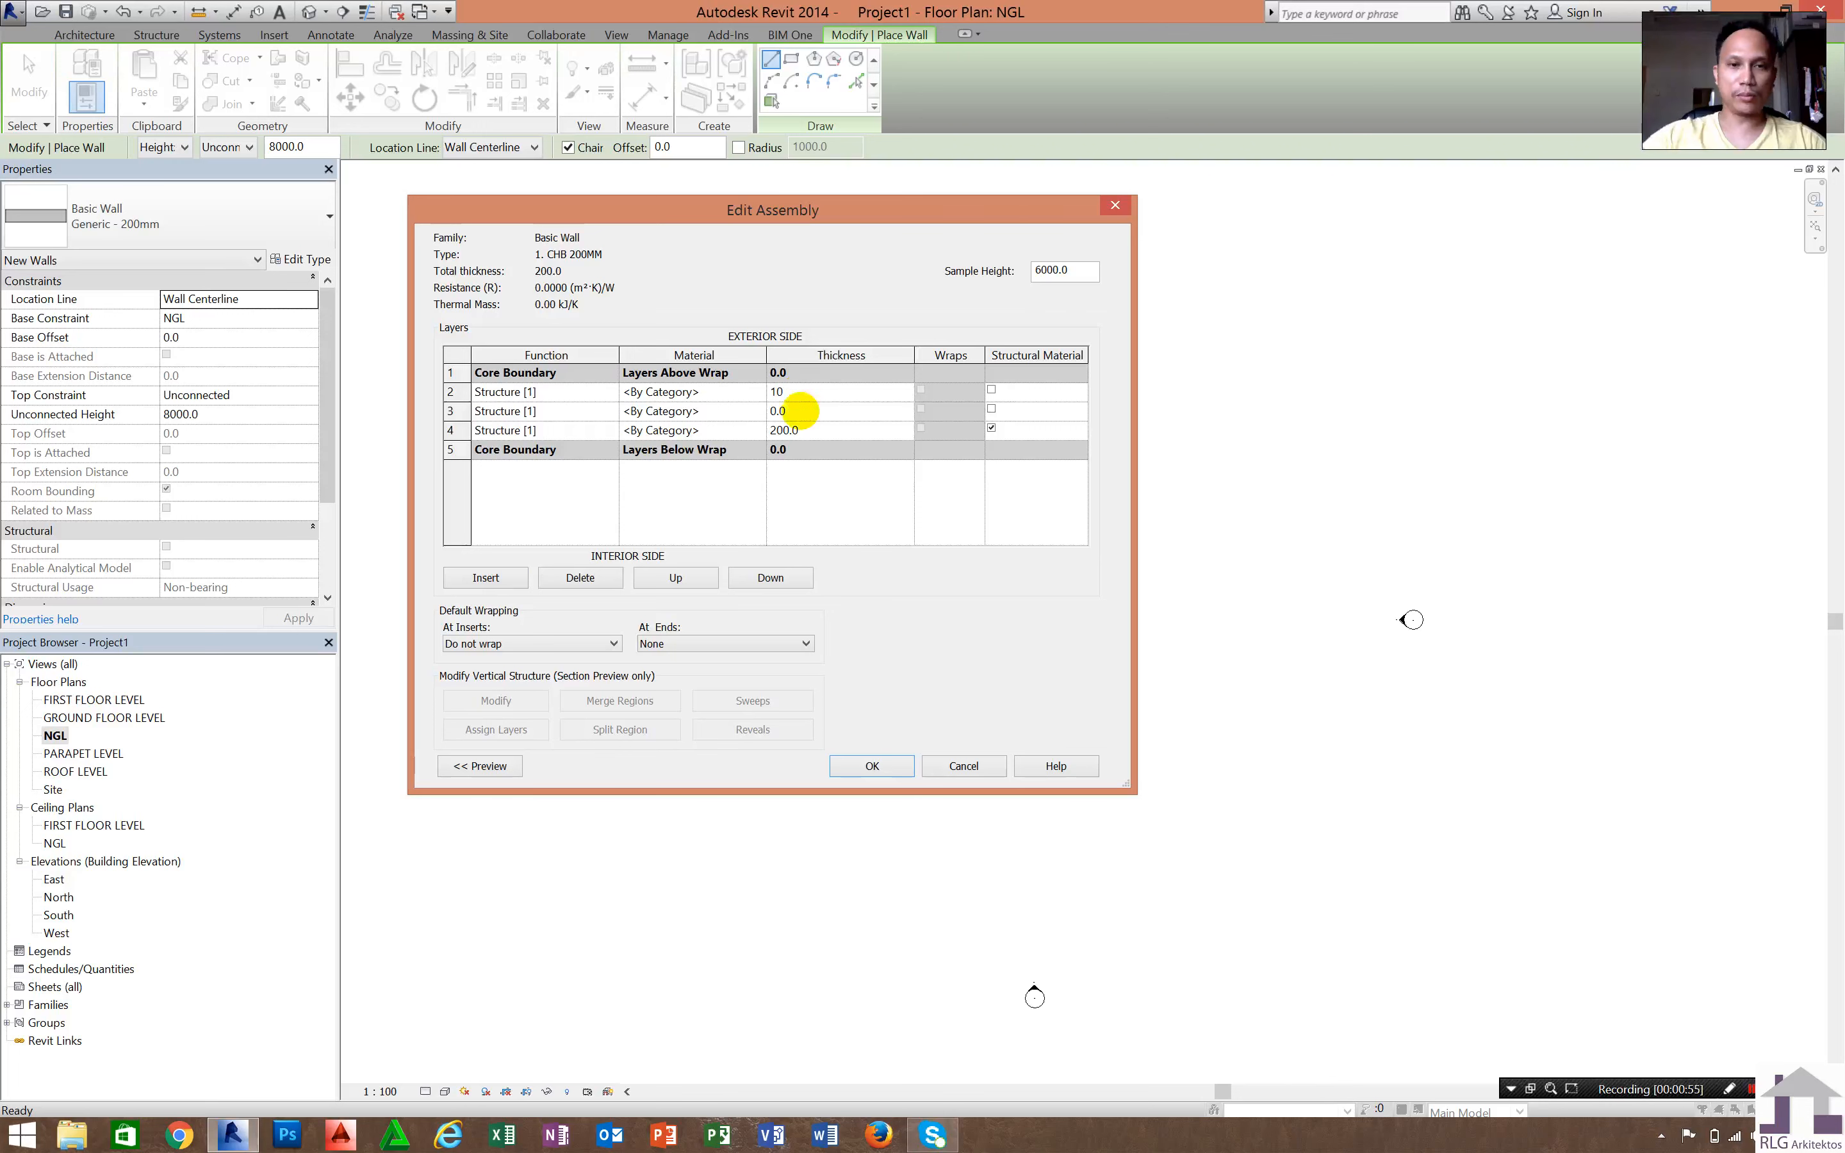
click(798, 410)
text(10)
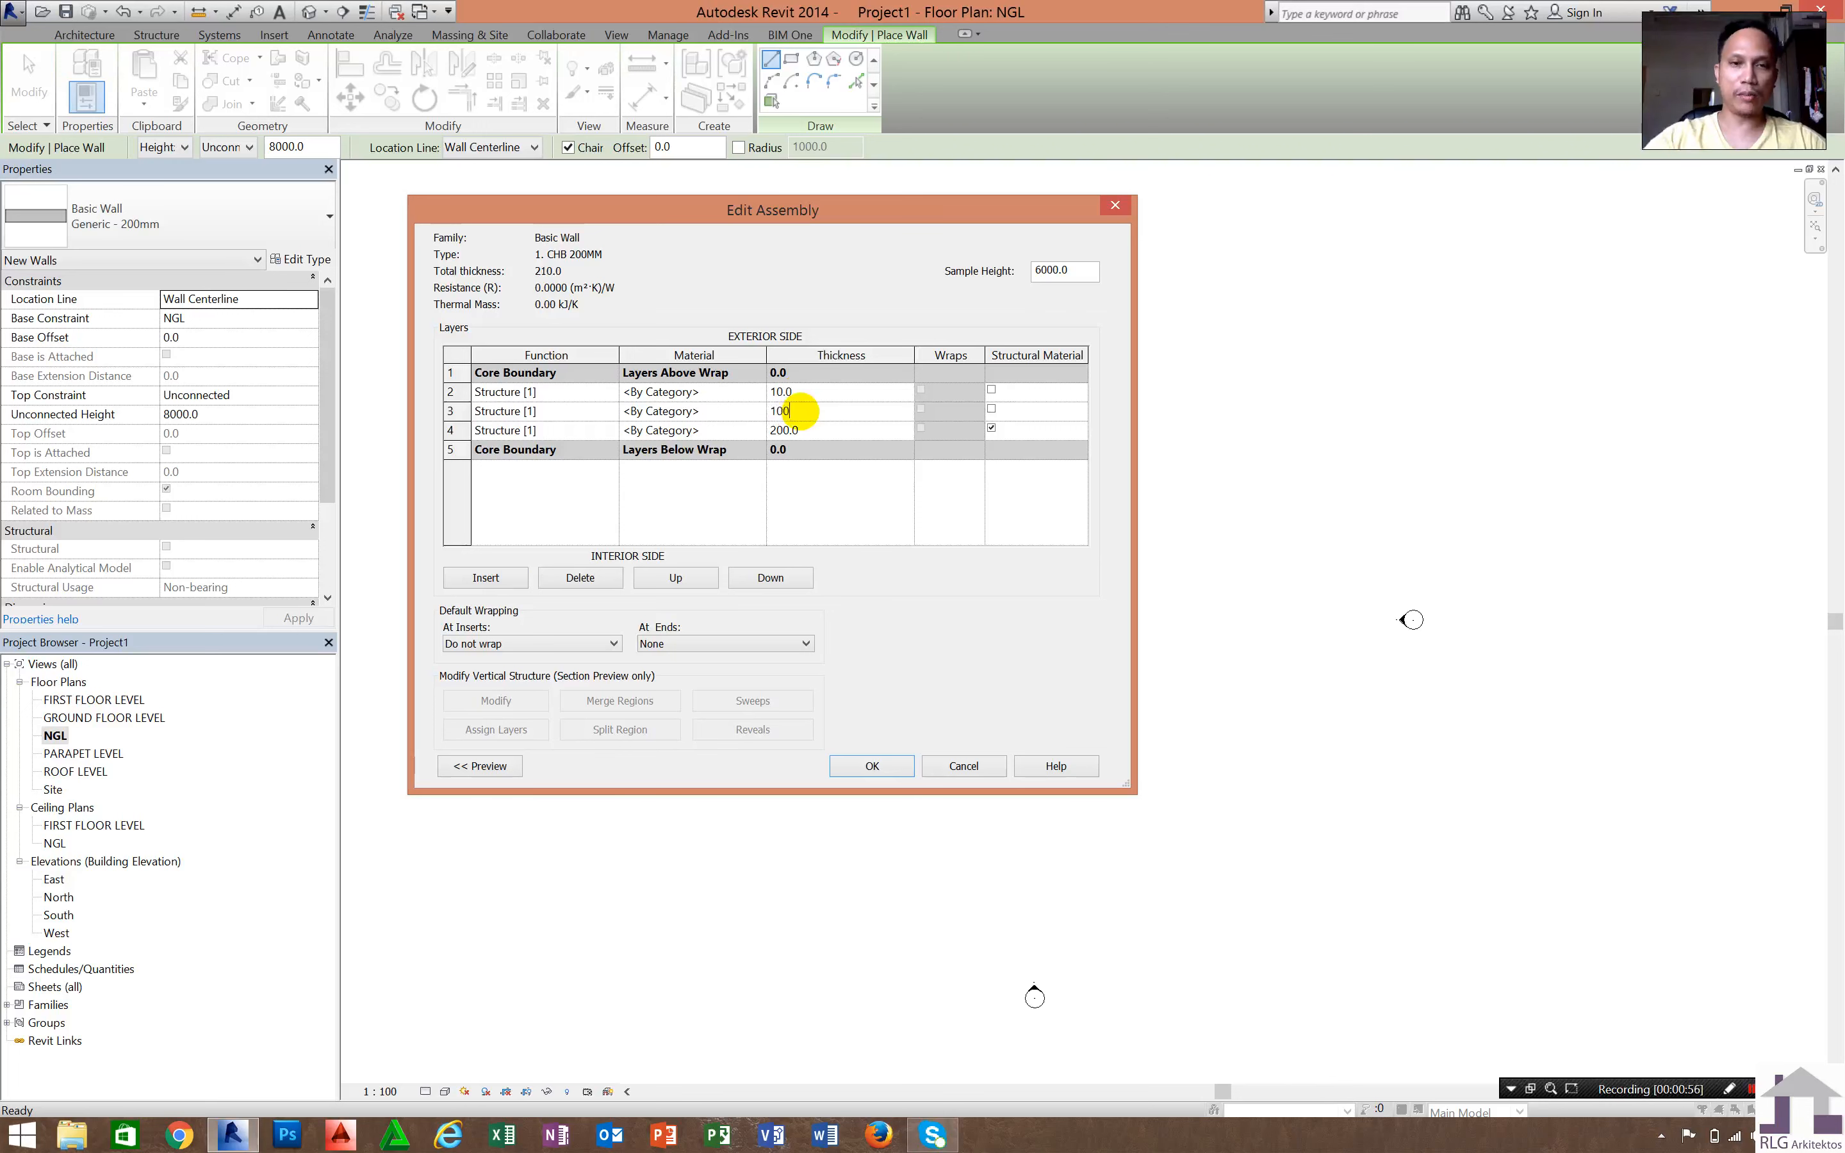
key(Return)
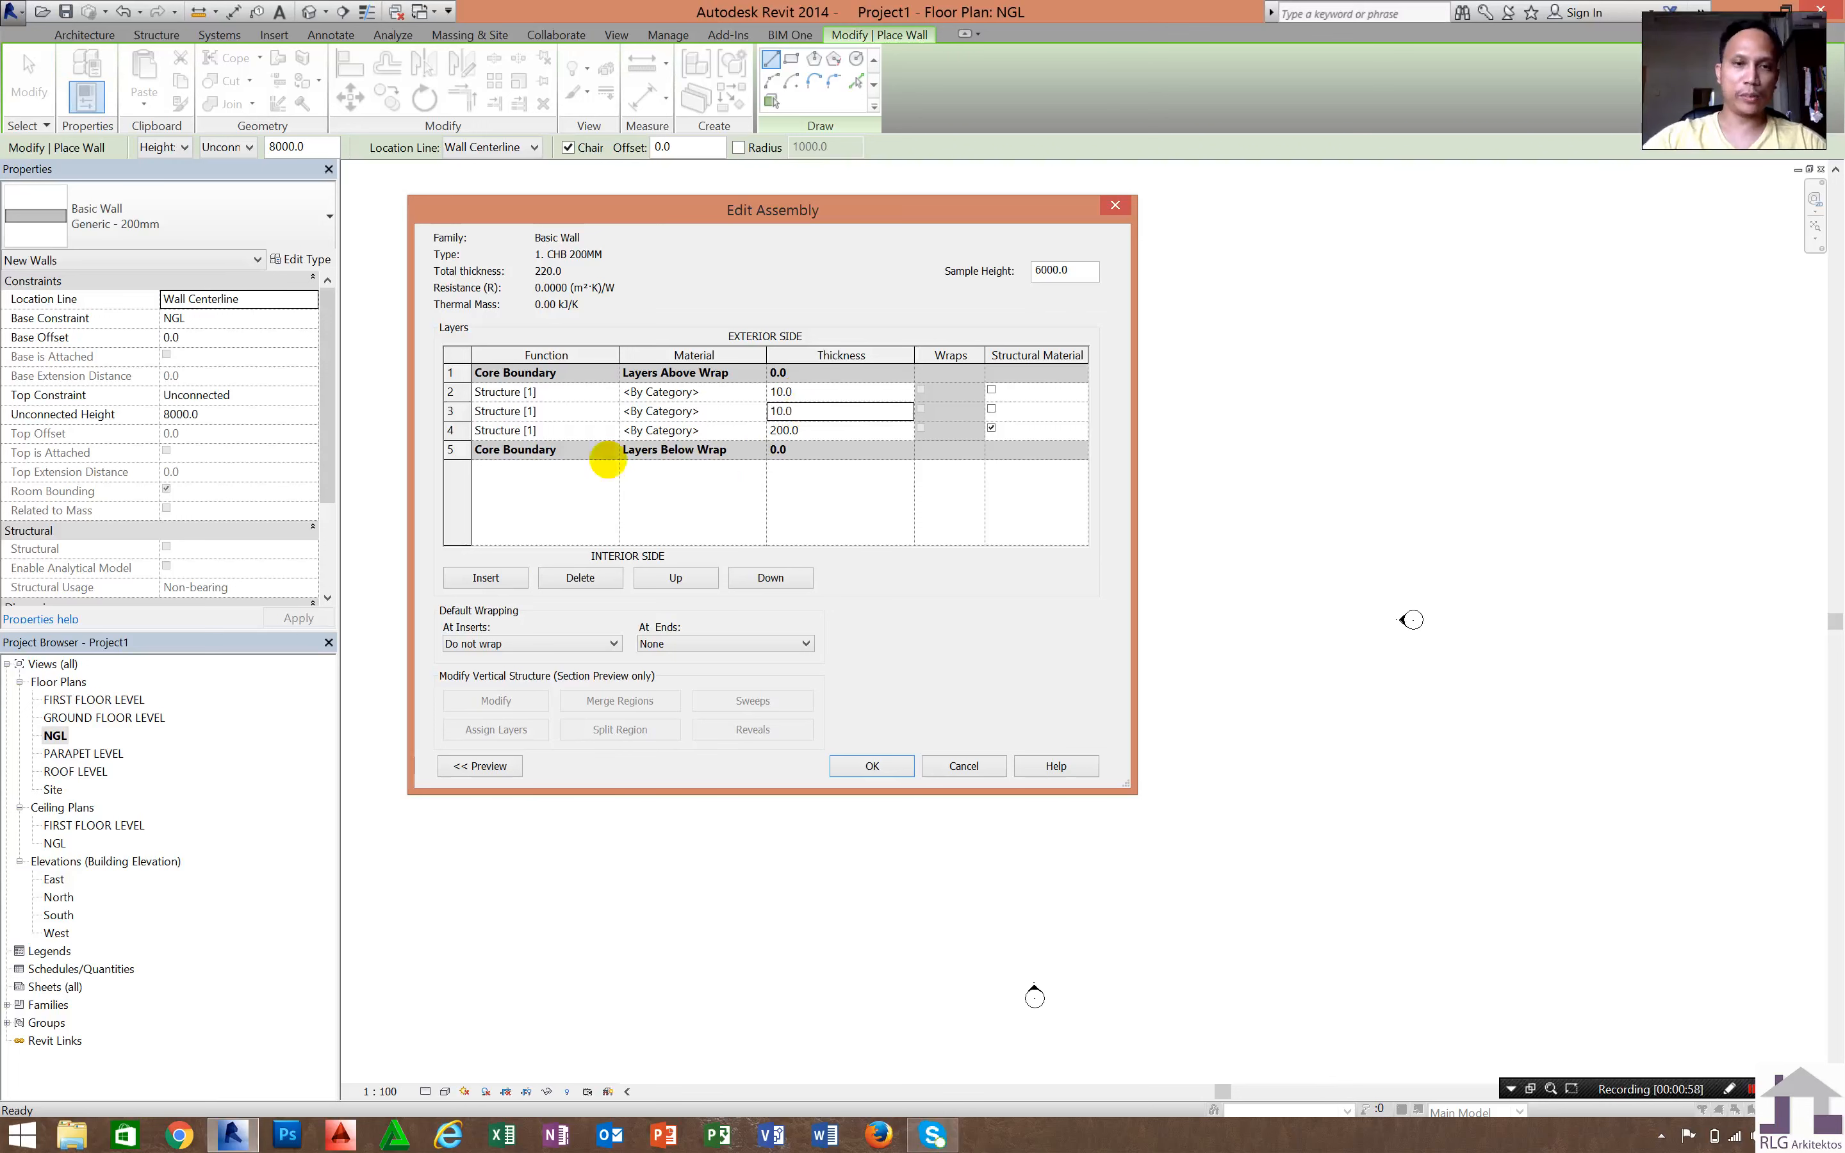
- Assign the function Finish 2 [5] to the first new layer and Finish 1 [4] to the second
click(610, 392)
click(507, 477)
click(610, 411)
click(507, 480)
- Move Finish 2 outside the exterior core boundary and Finish 1 outside the interior one, and accept the wall type
click(452, 392)
click(675, 578)
click(452, 411)
double_click(770, 578)
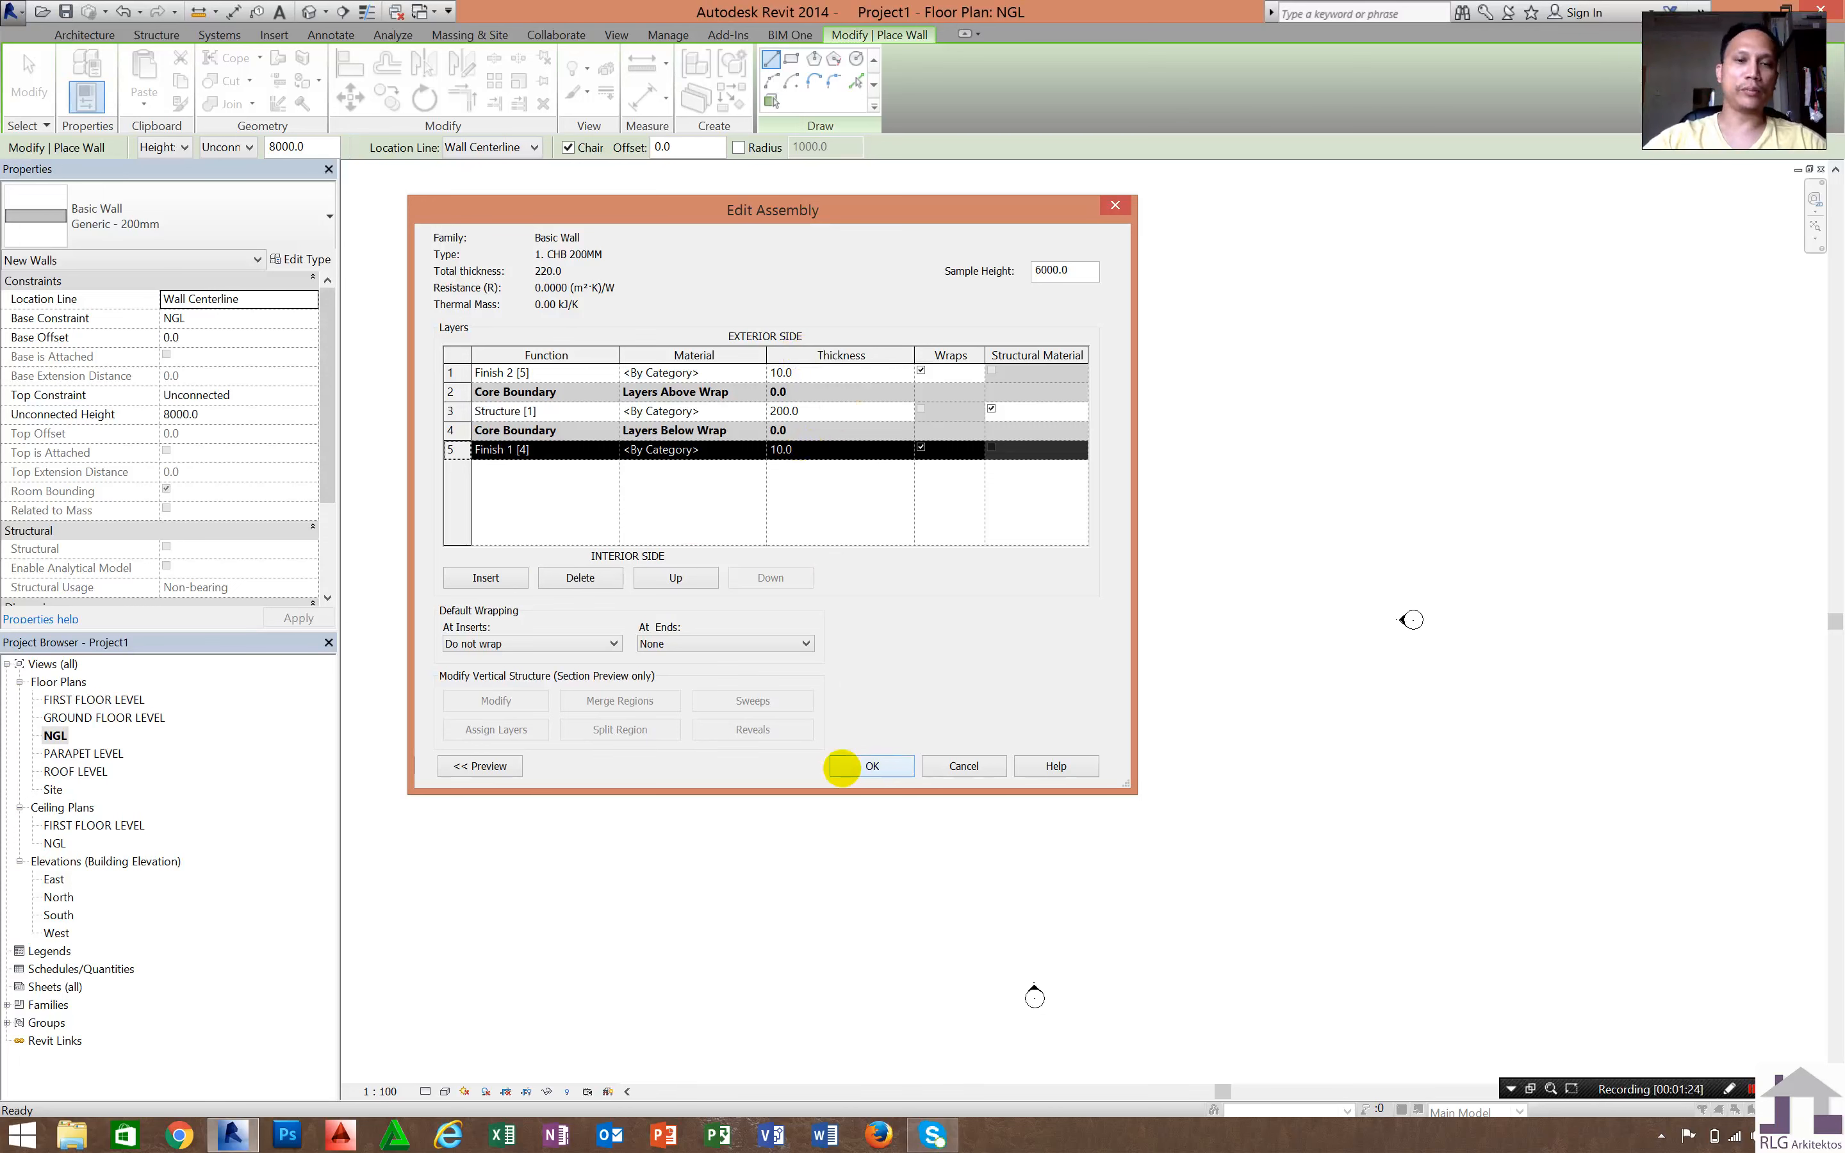
click(874, 764)
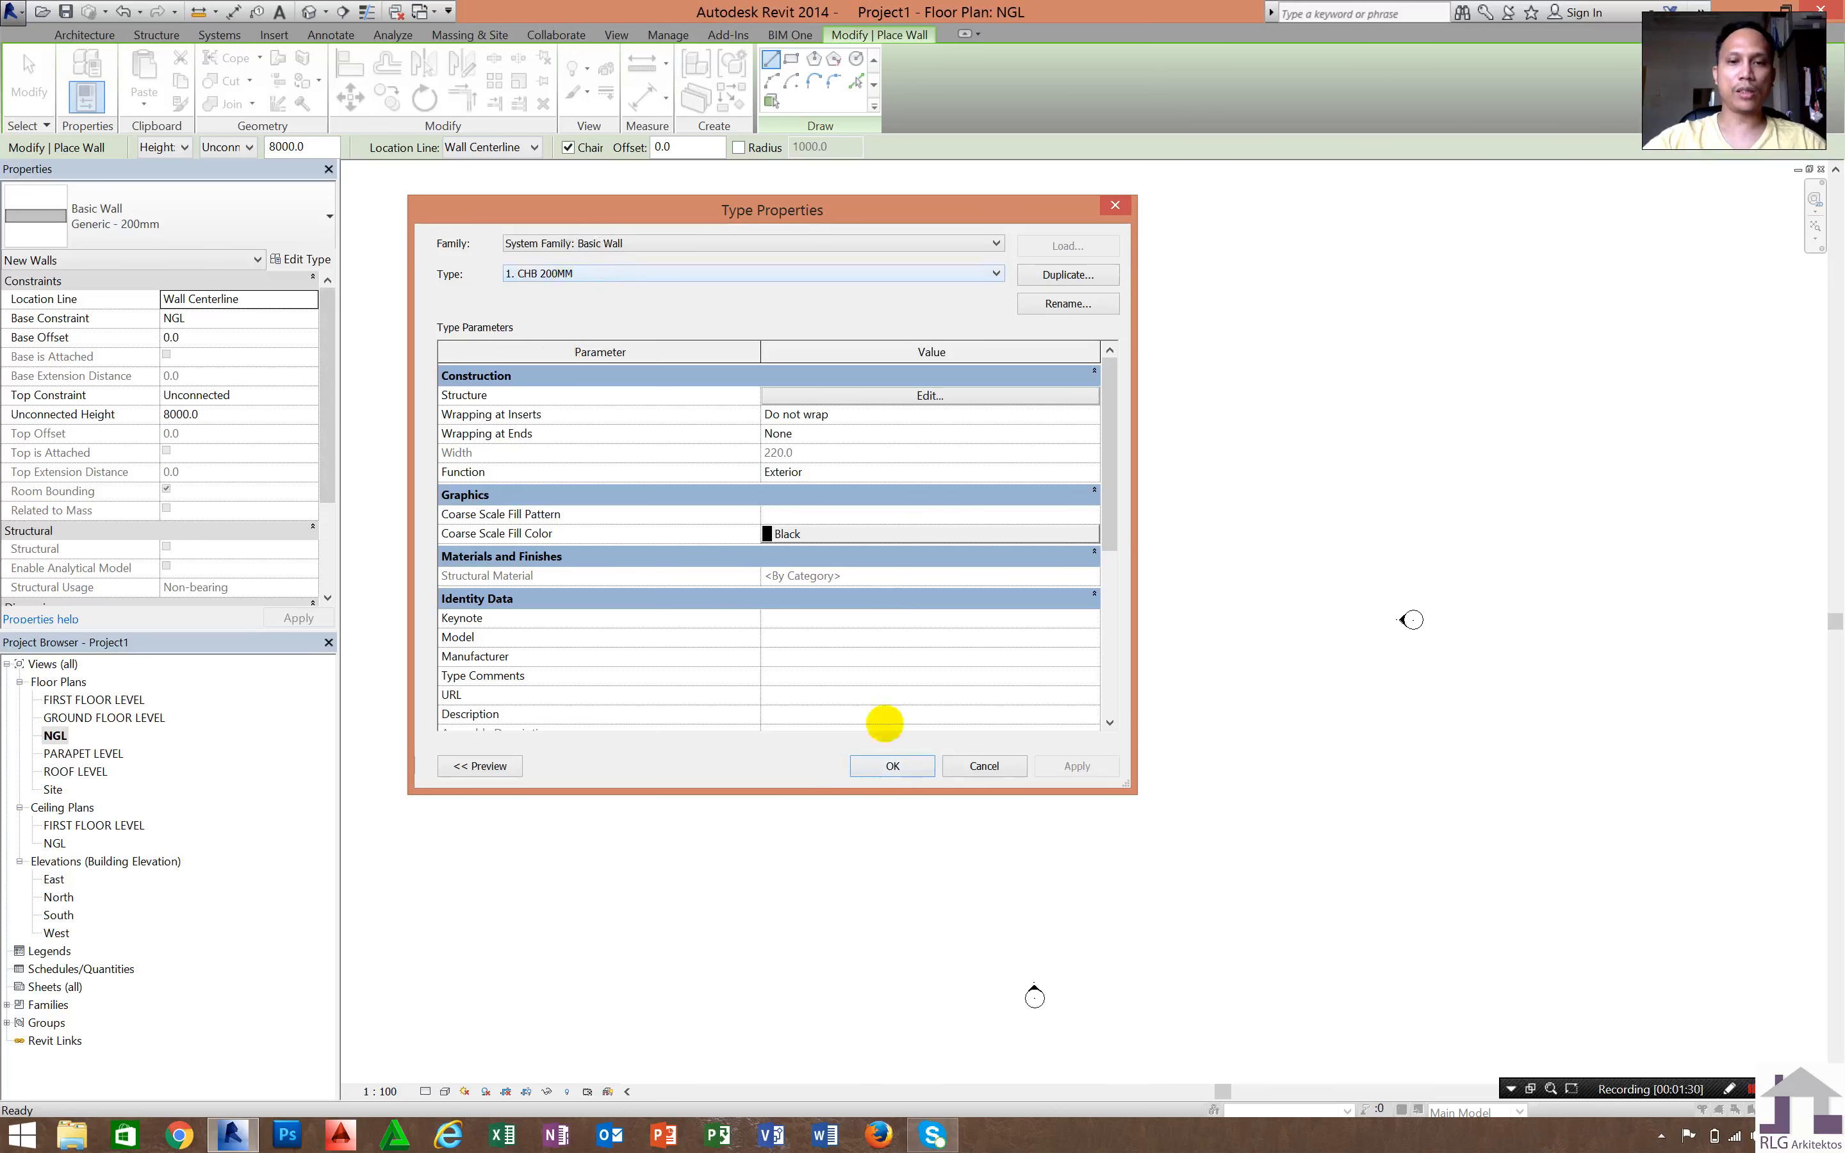
click(897, 766)
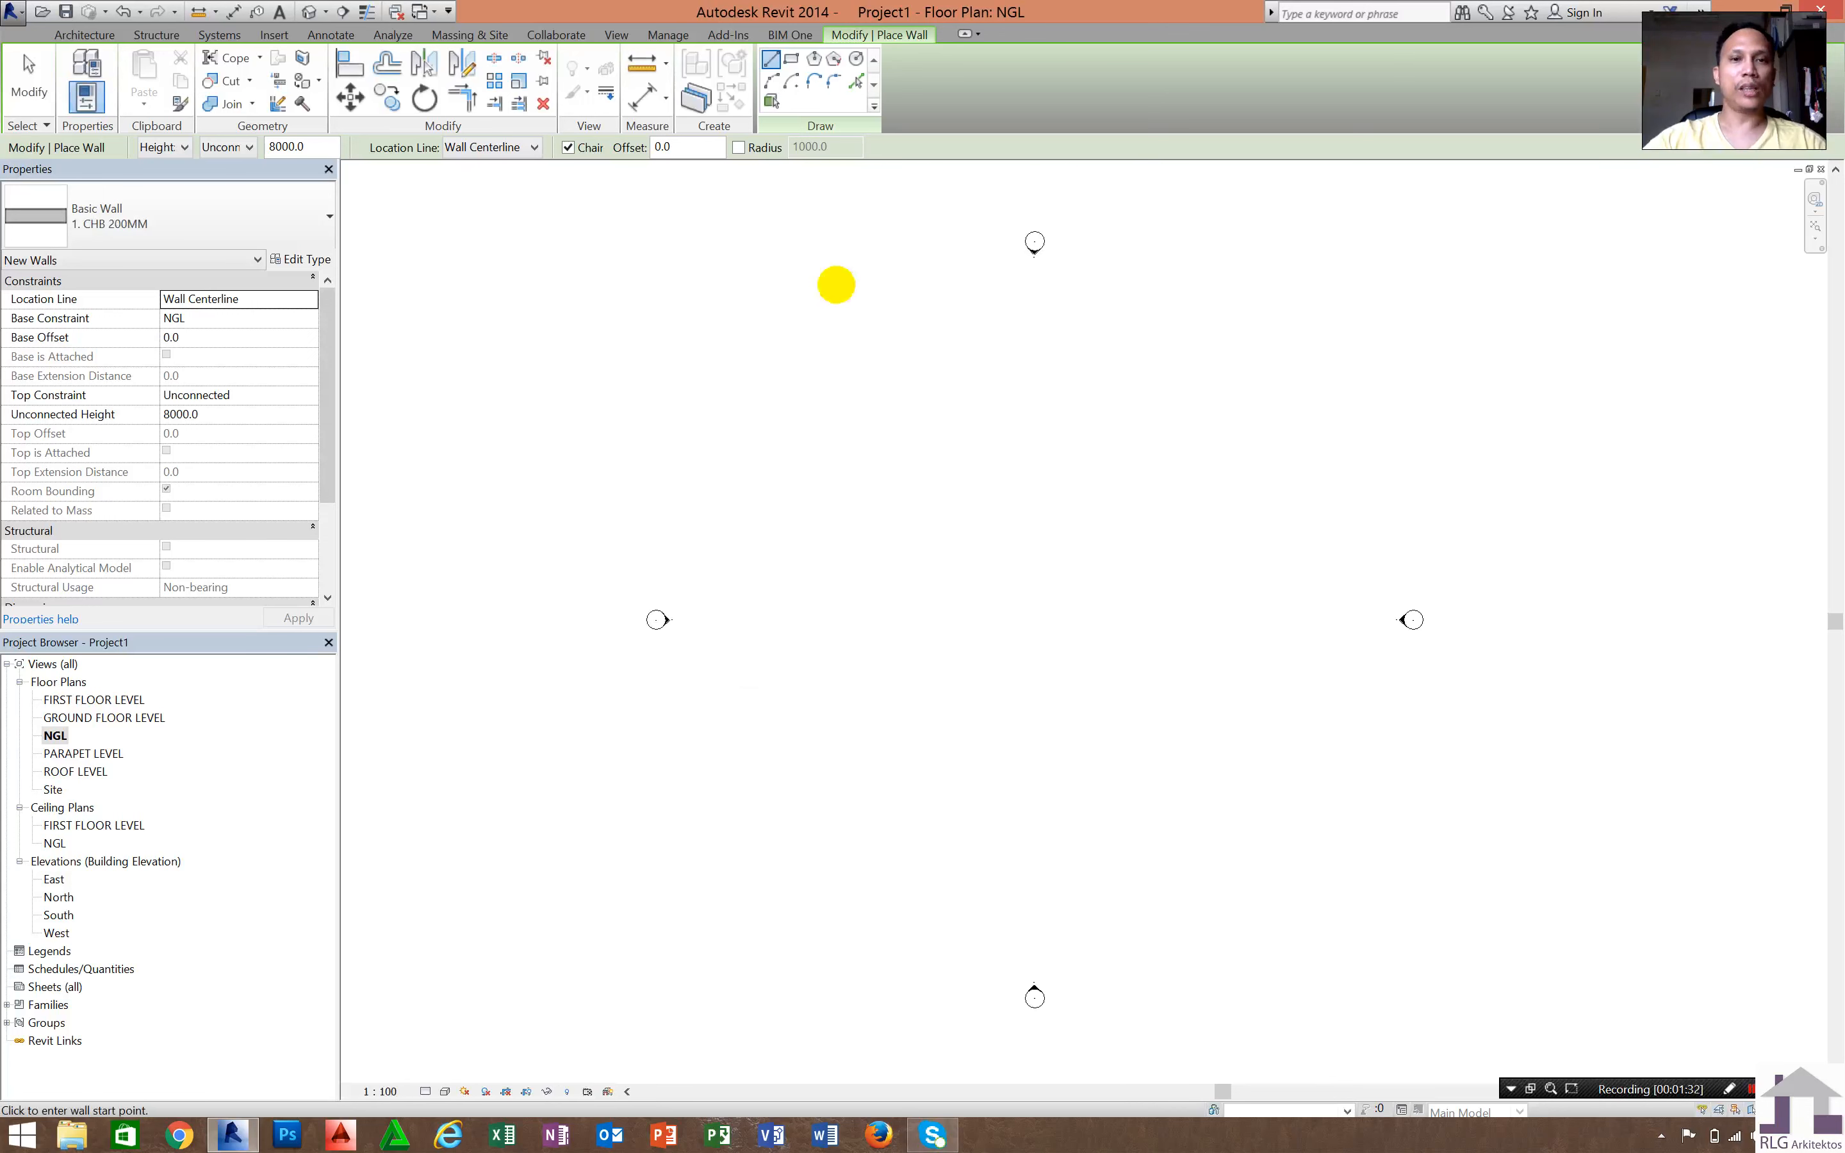
- Draw a semicircular wall of type 1. CHB 200MM with a 5000 mm radius as a Start-End-Radius Arc on the NGL plan
click(56, 737)
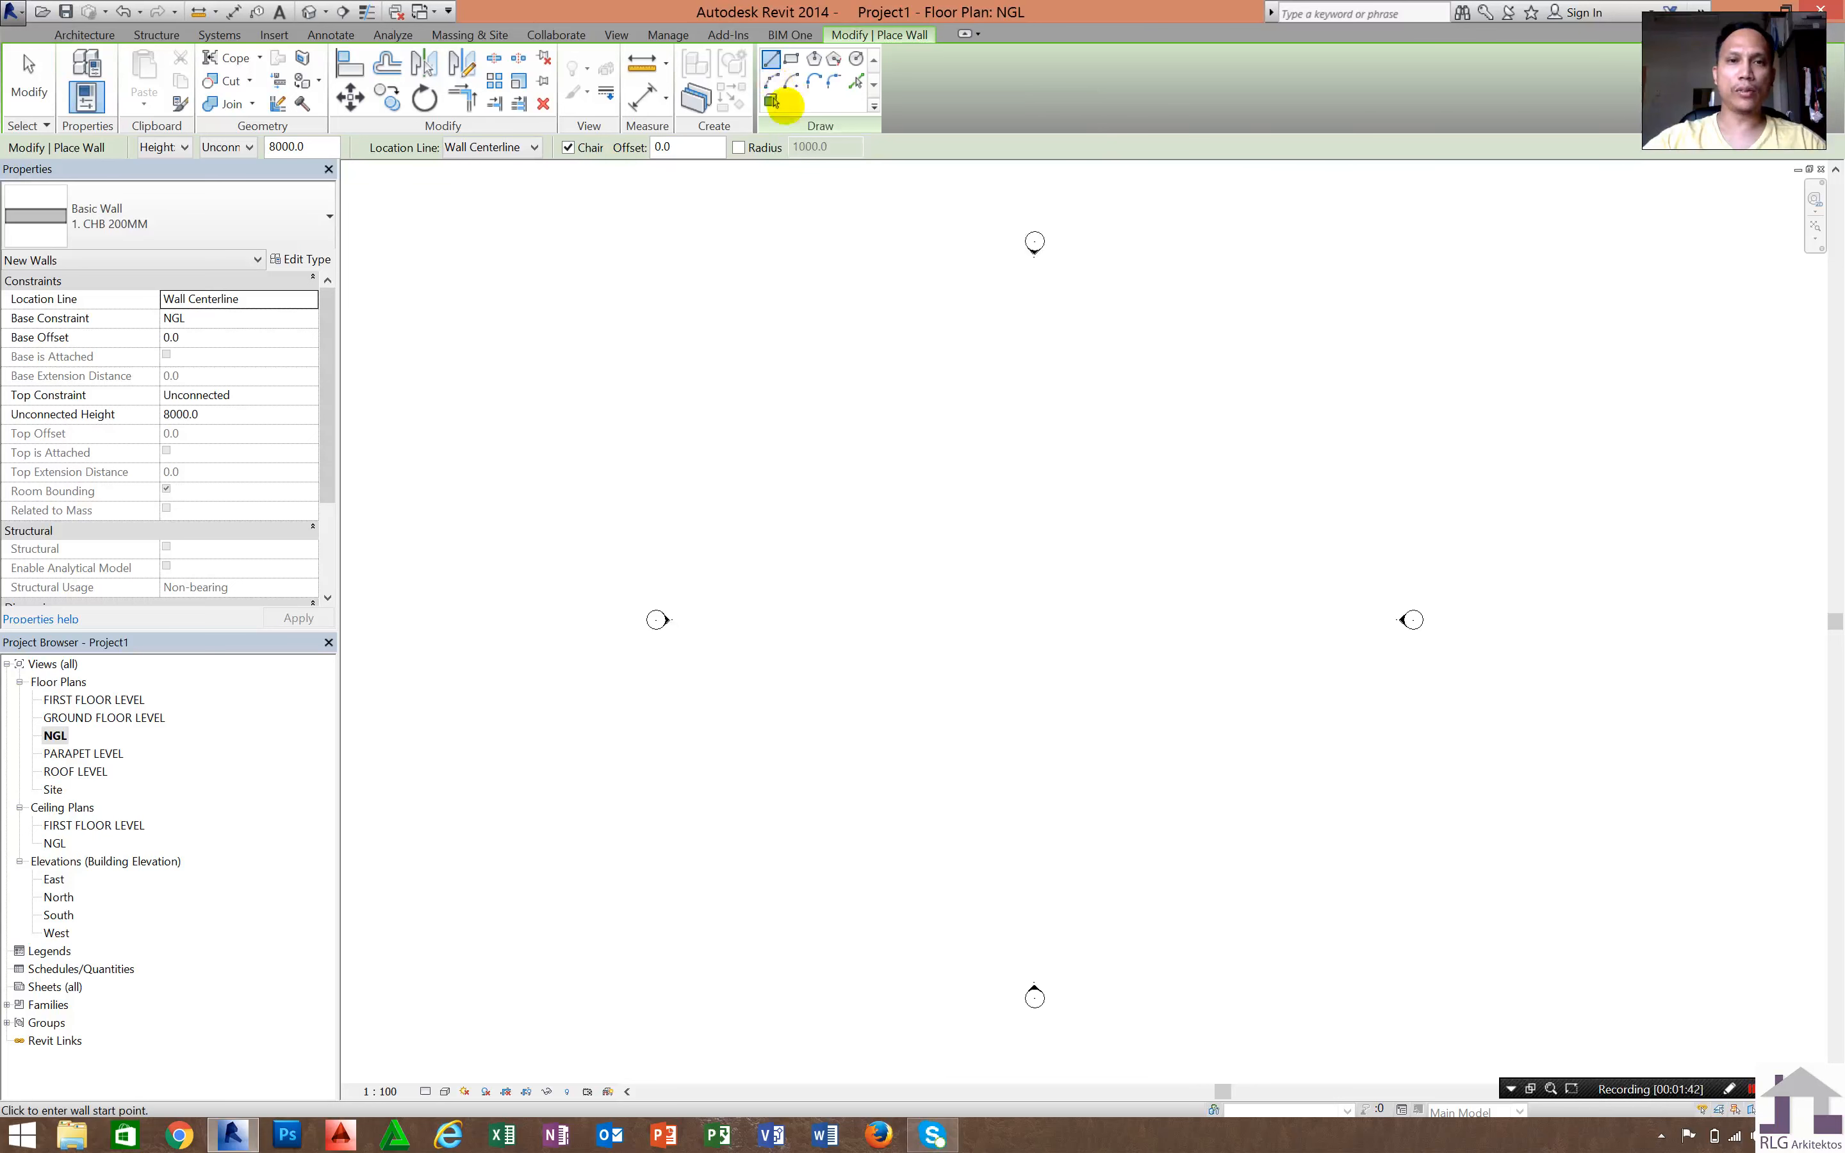
key(ctrl)
key(ctrl)
key(ctrl)
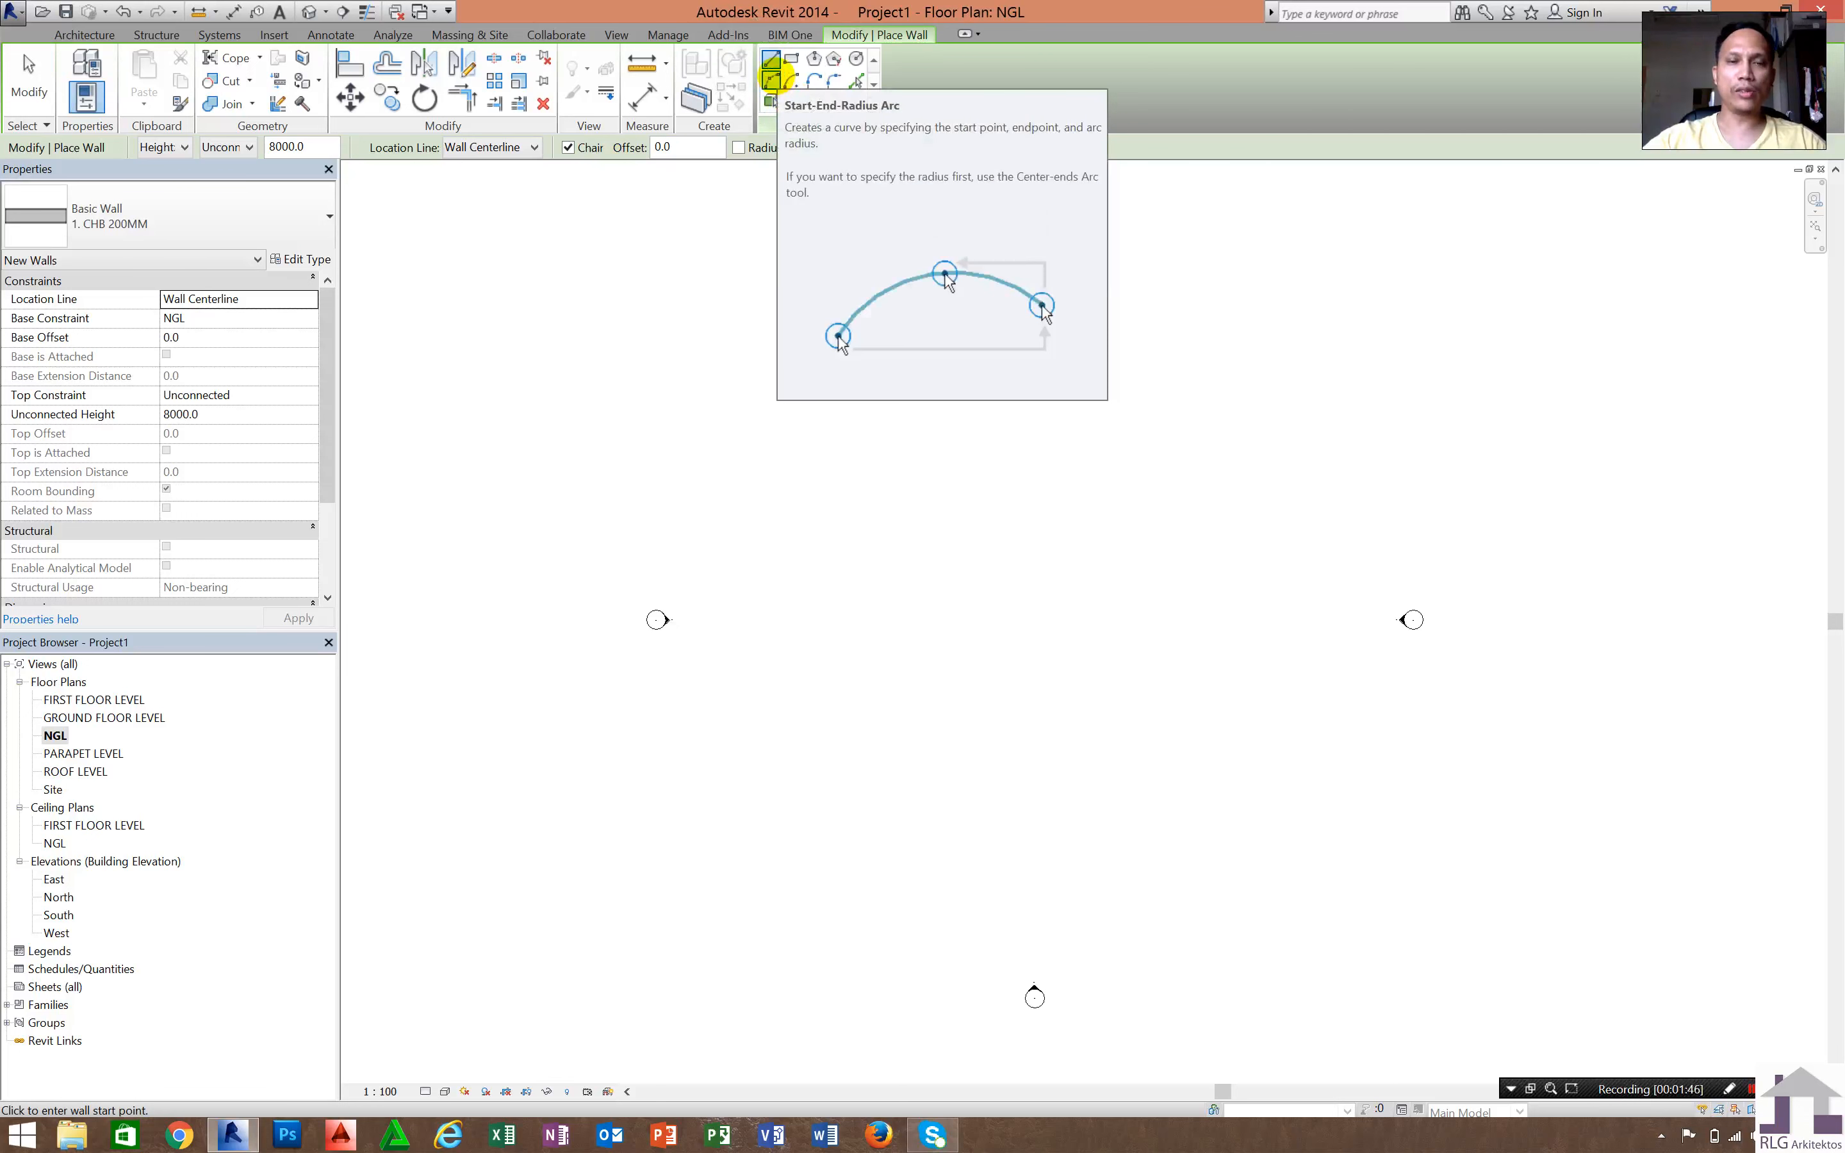
click(773, 79)
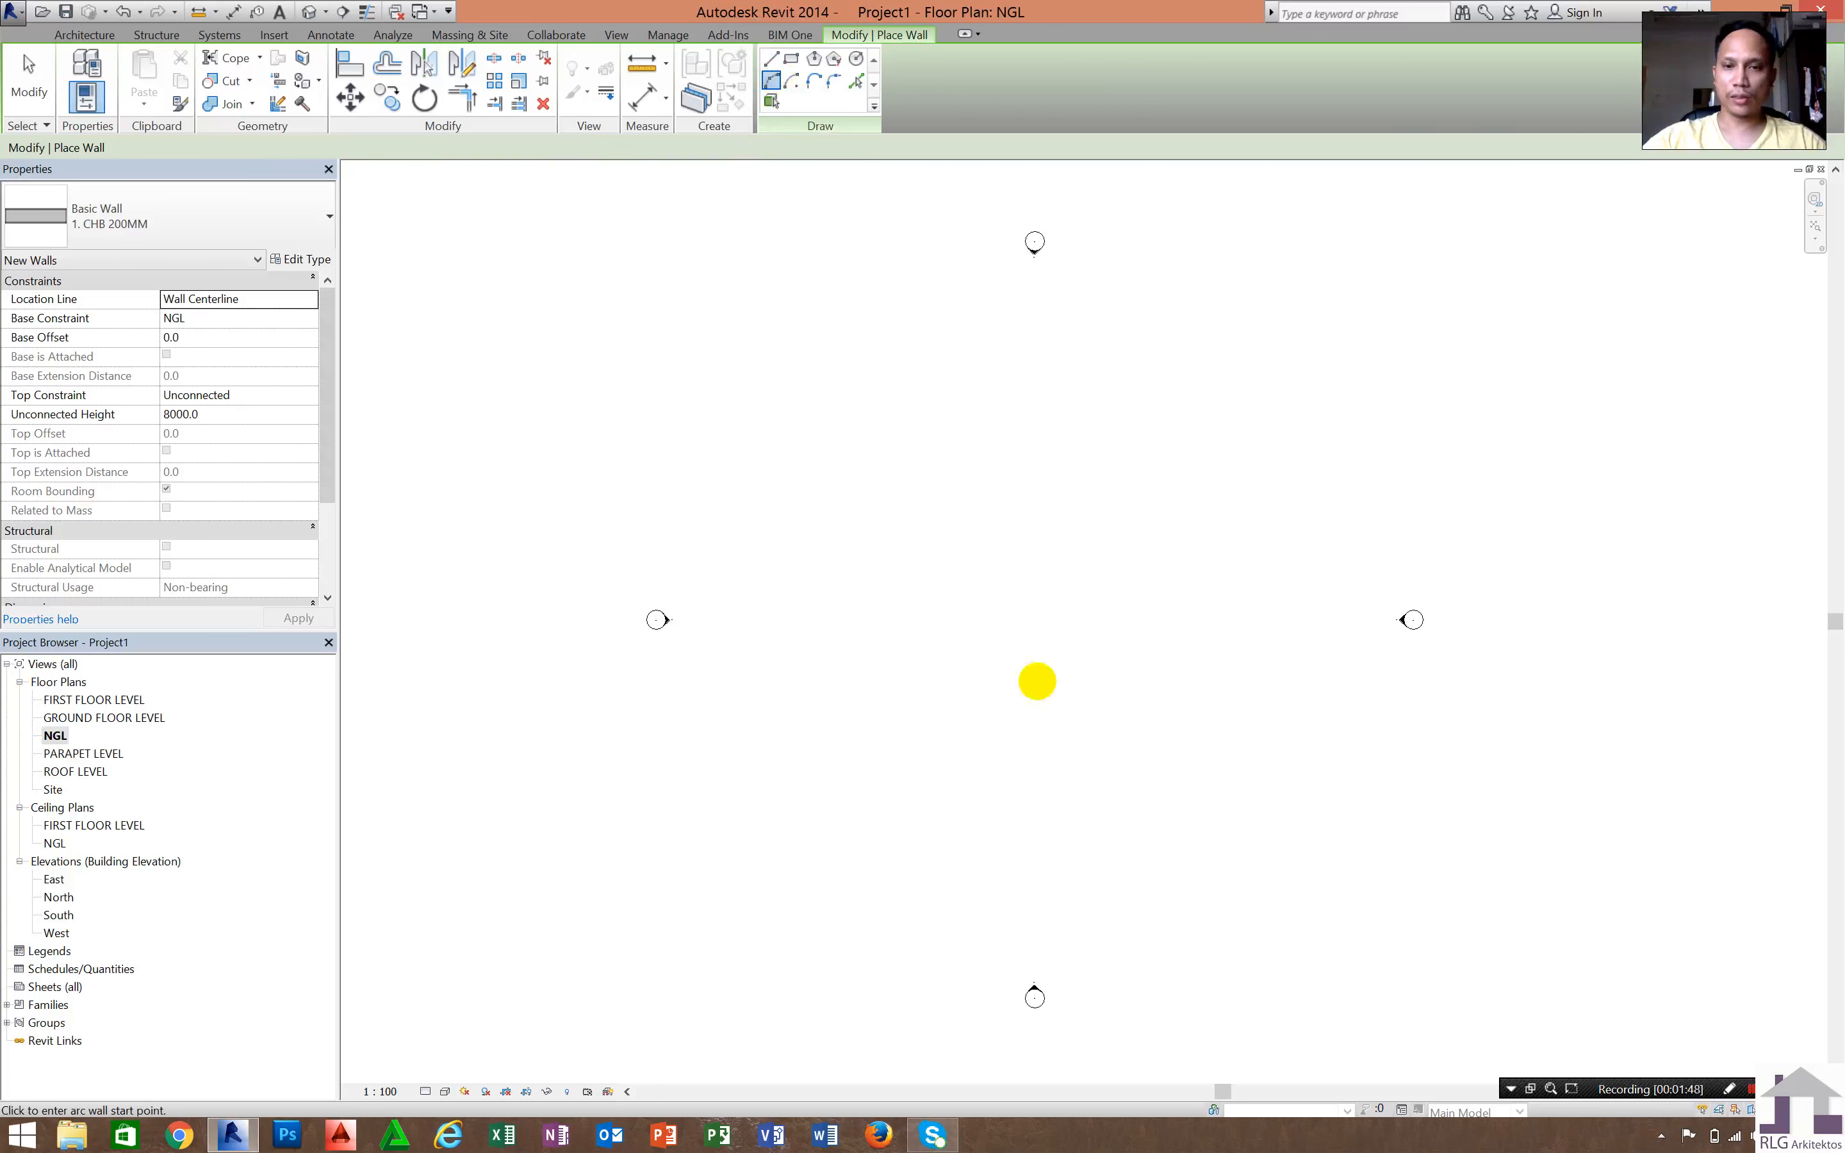
click(1015, 680)
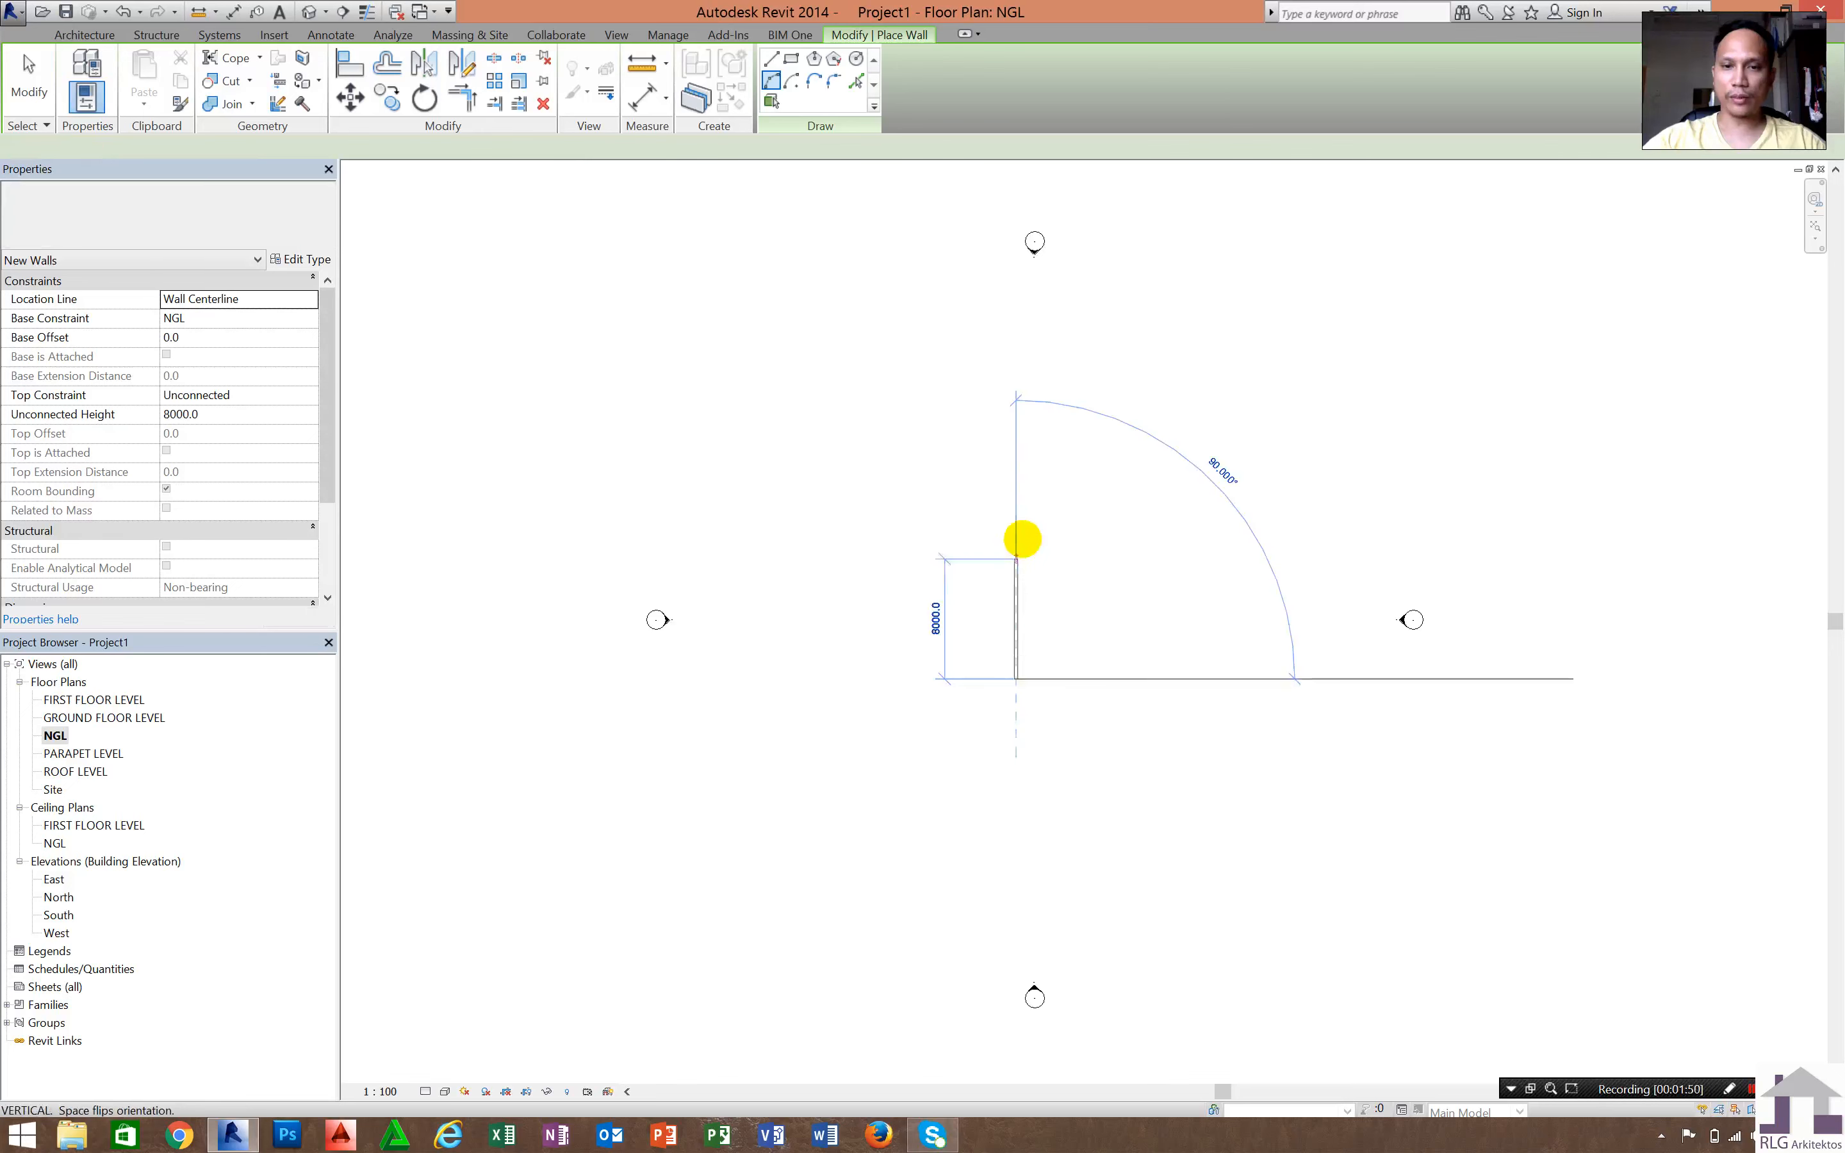
click(1019, 536)
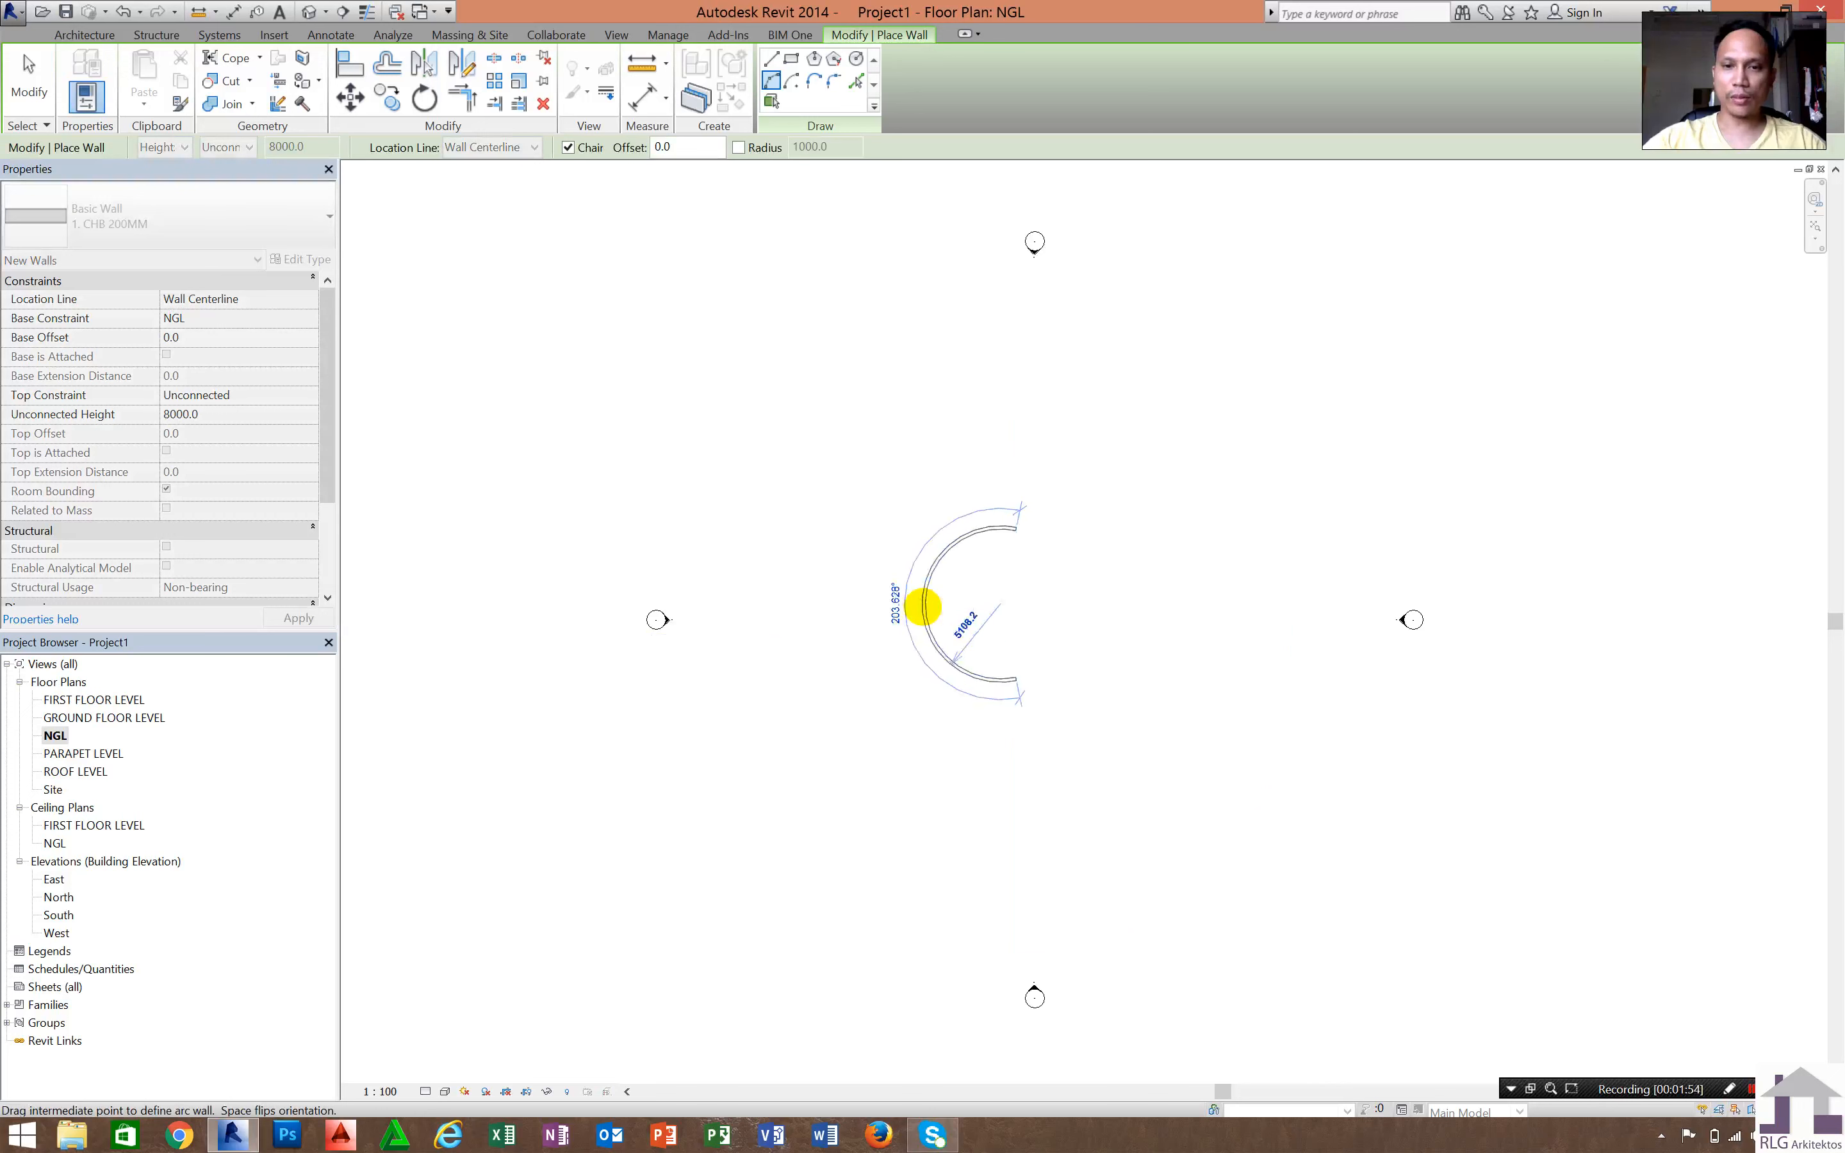
scroll(926, 608, up, 5)
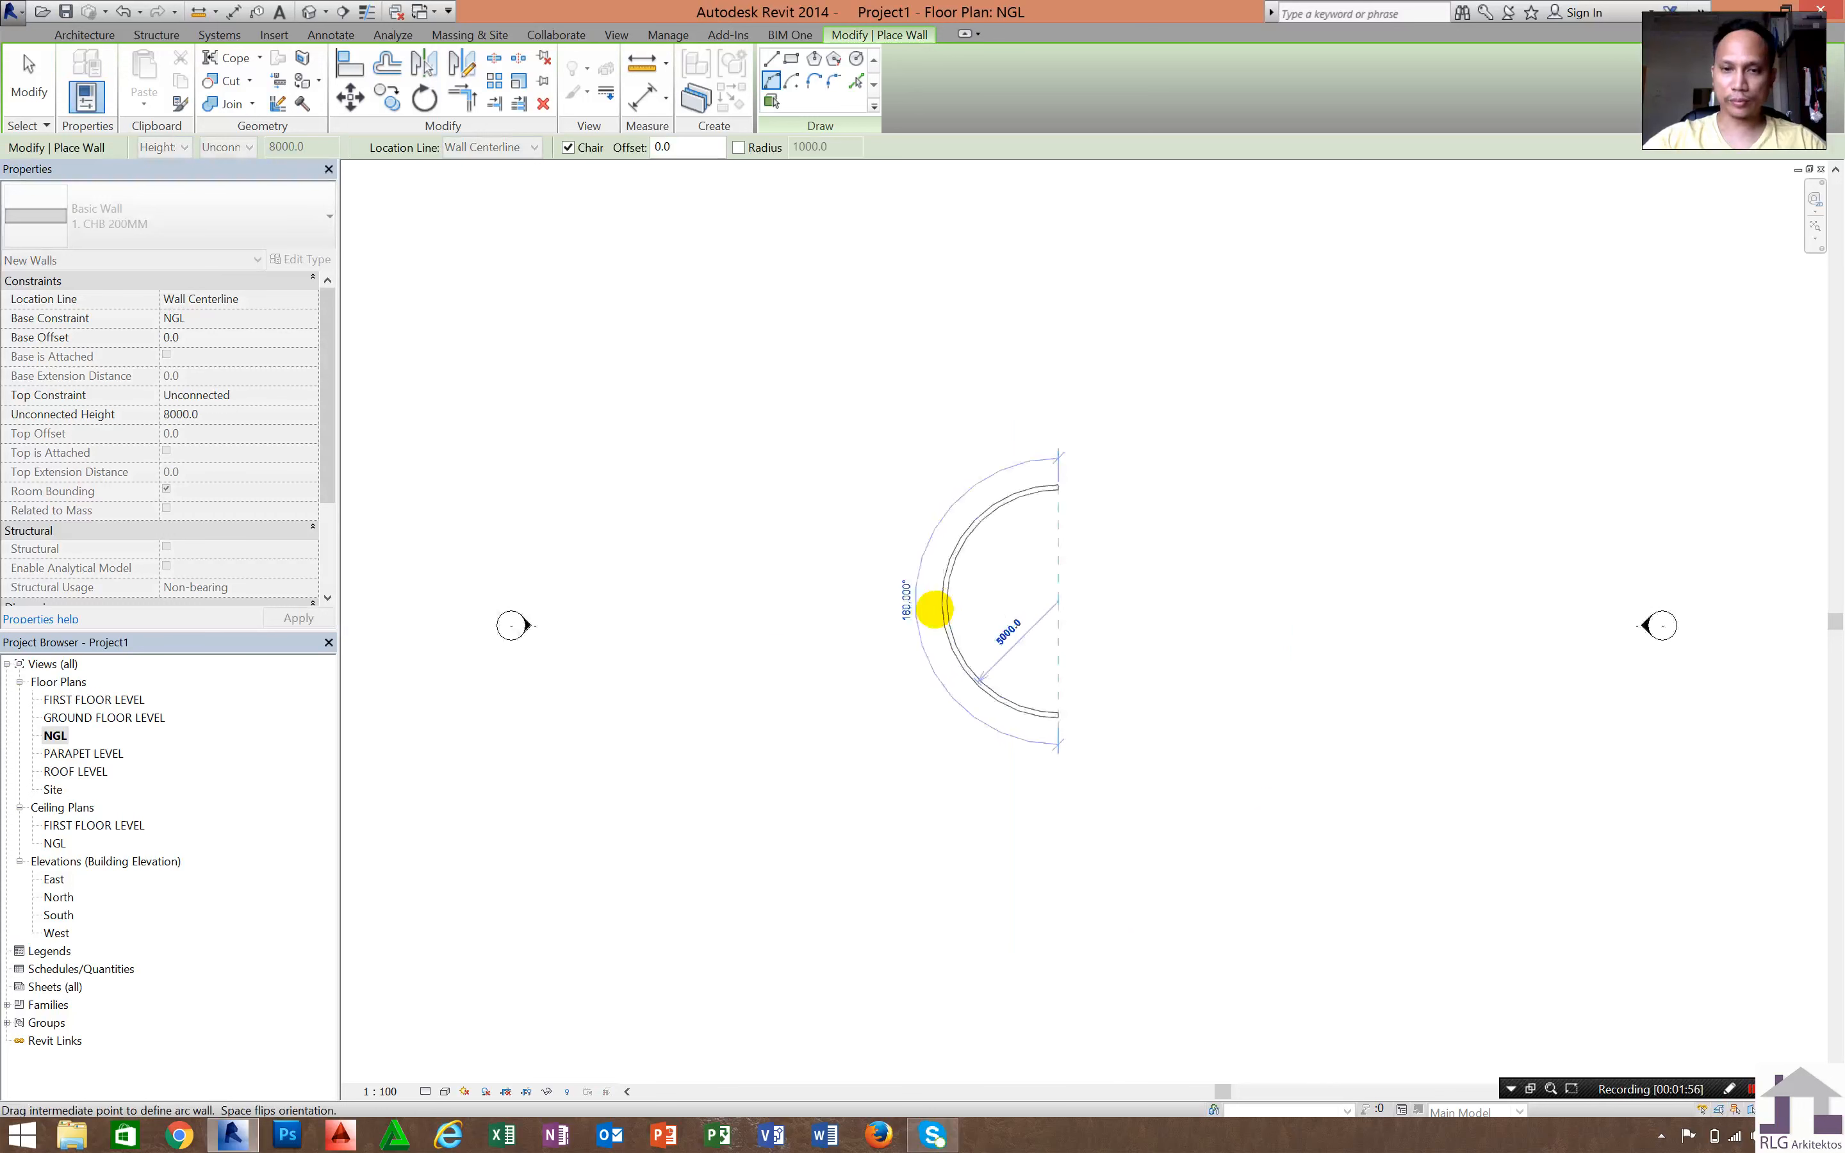
click(935, 609)
key(Escape)
key(Escape)
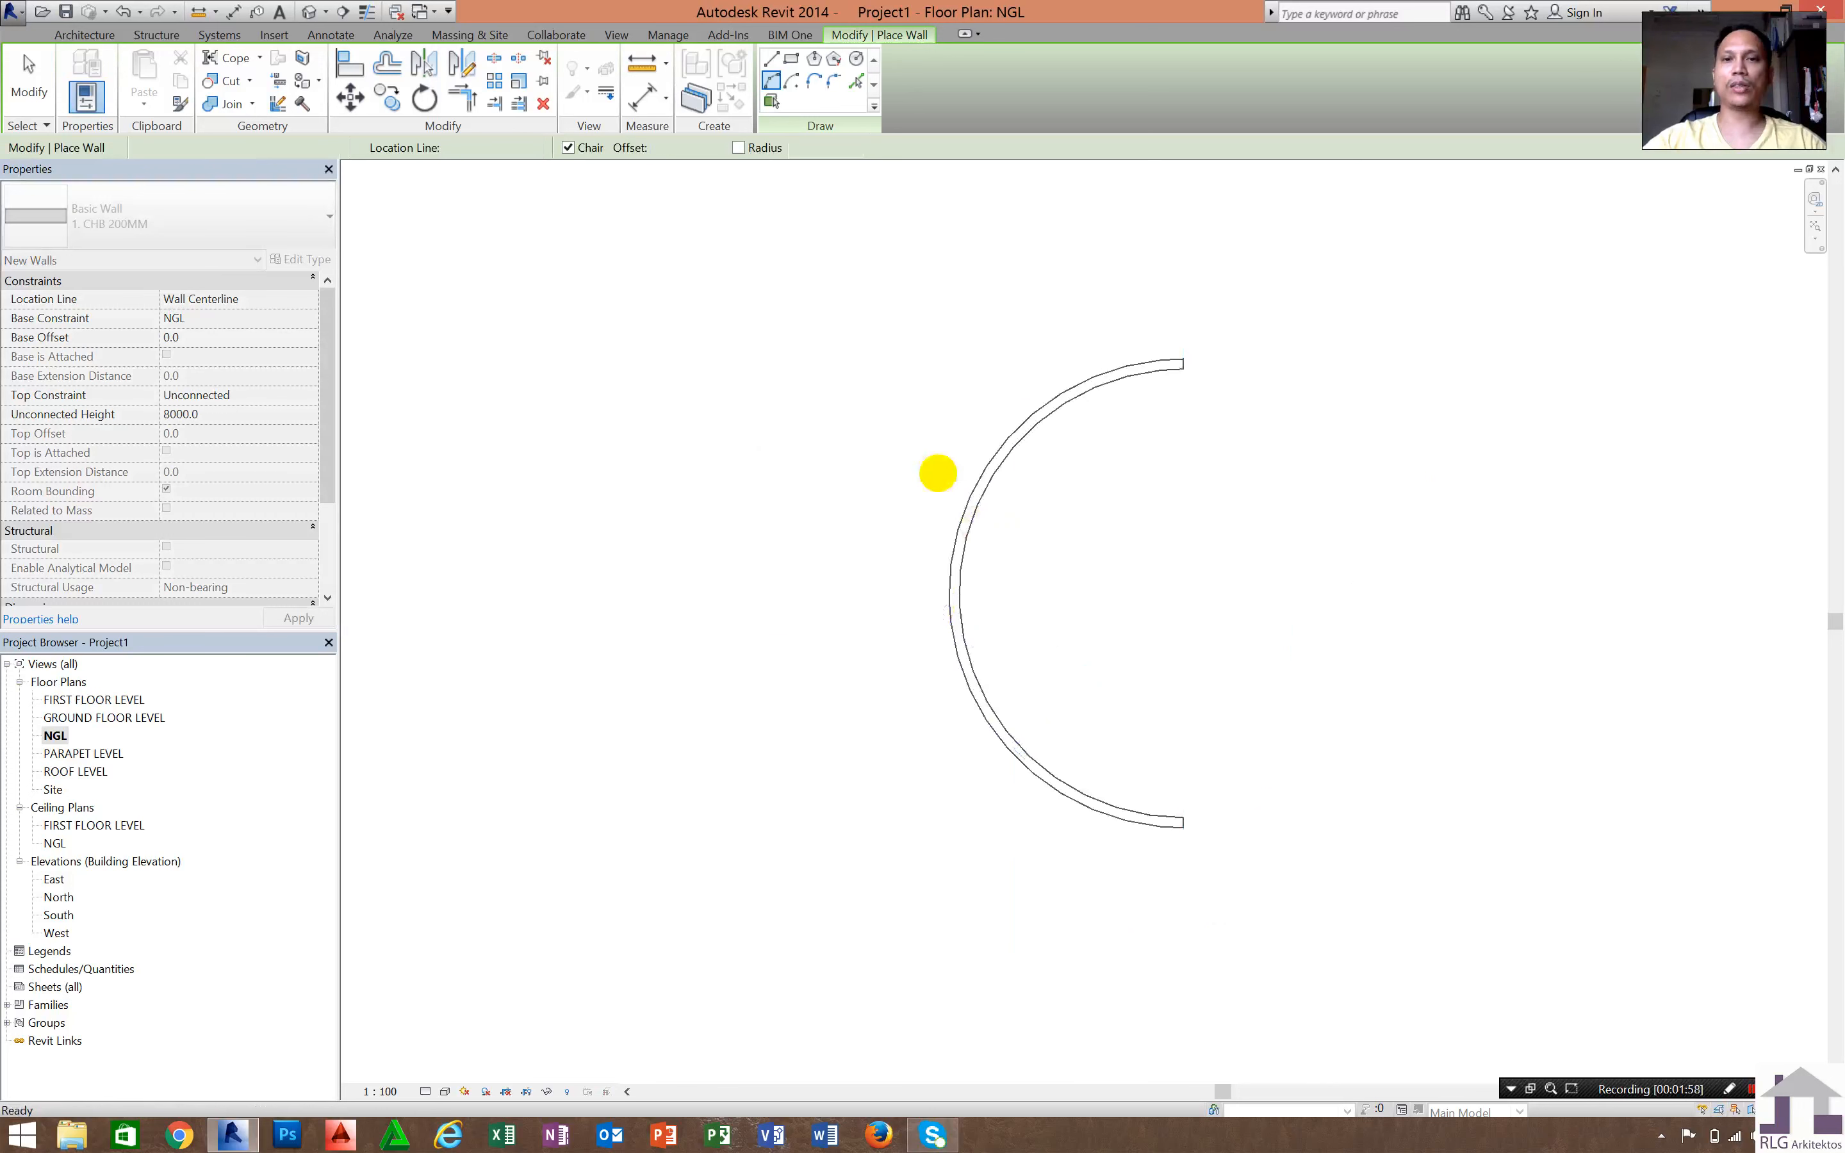
- Inspect the semicircular wall's dimensions in plan and its shape in the default 3D view
scroll(938, 474, down, 2)
scroll(915, 442, up, 3)
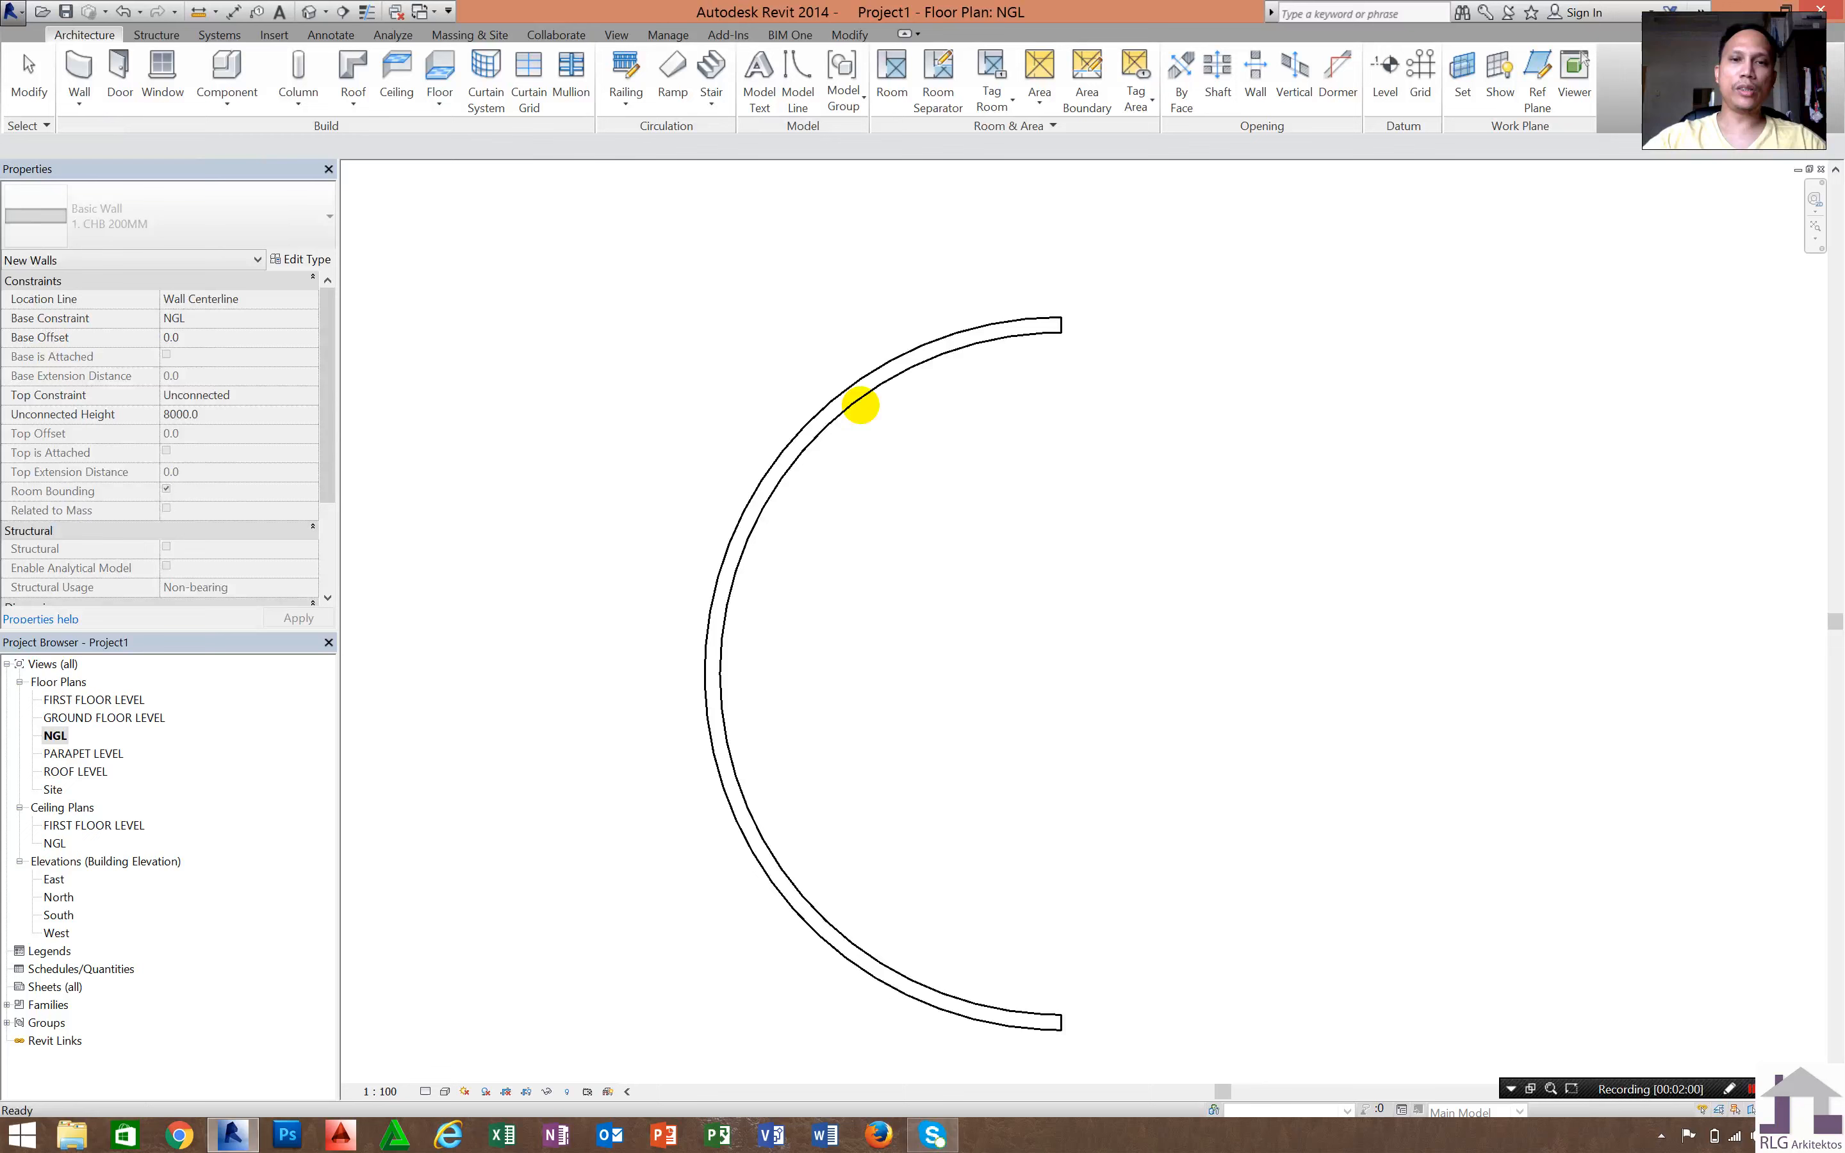
click(855, 399)
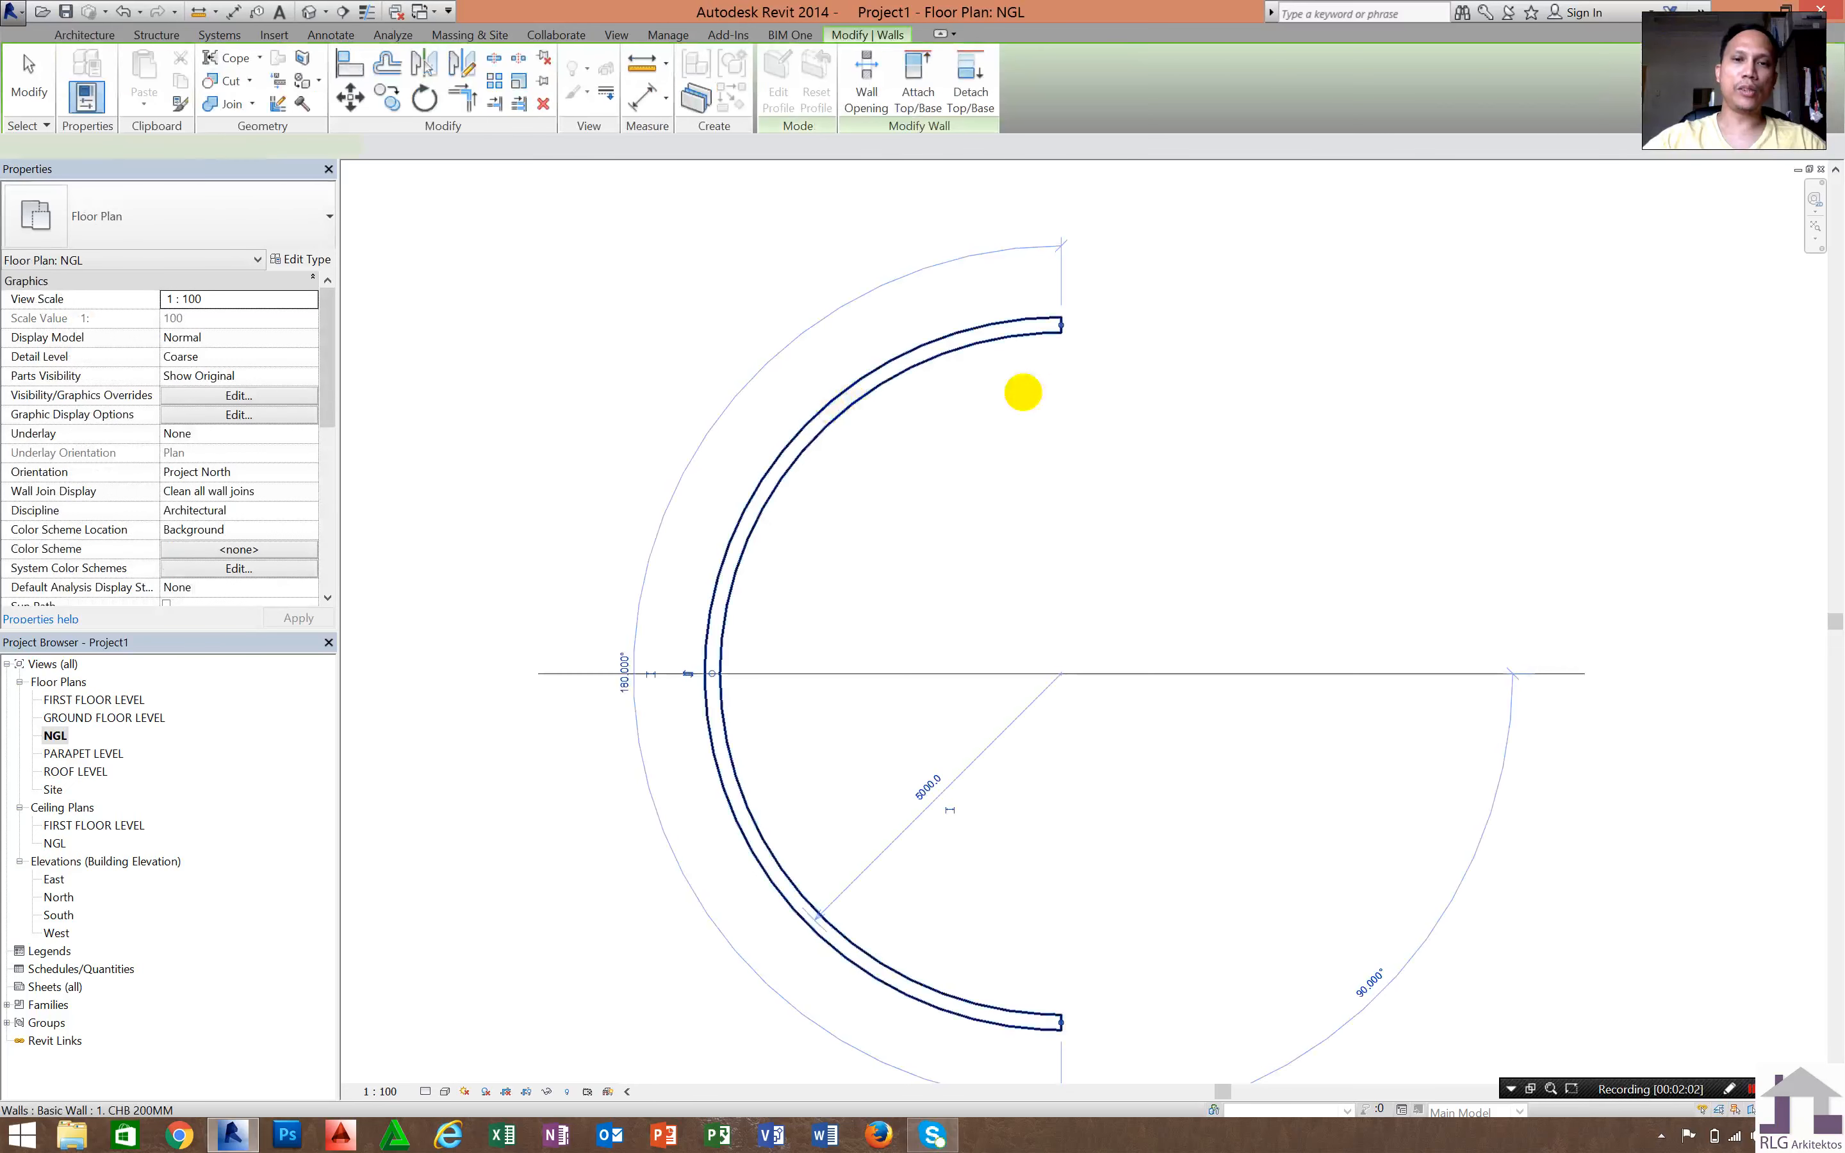
click(999, 457)
scroll(999, 457, down, 2)
middle_drag(882, 437, 778, 437)
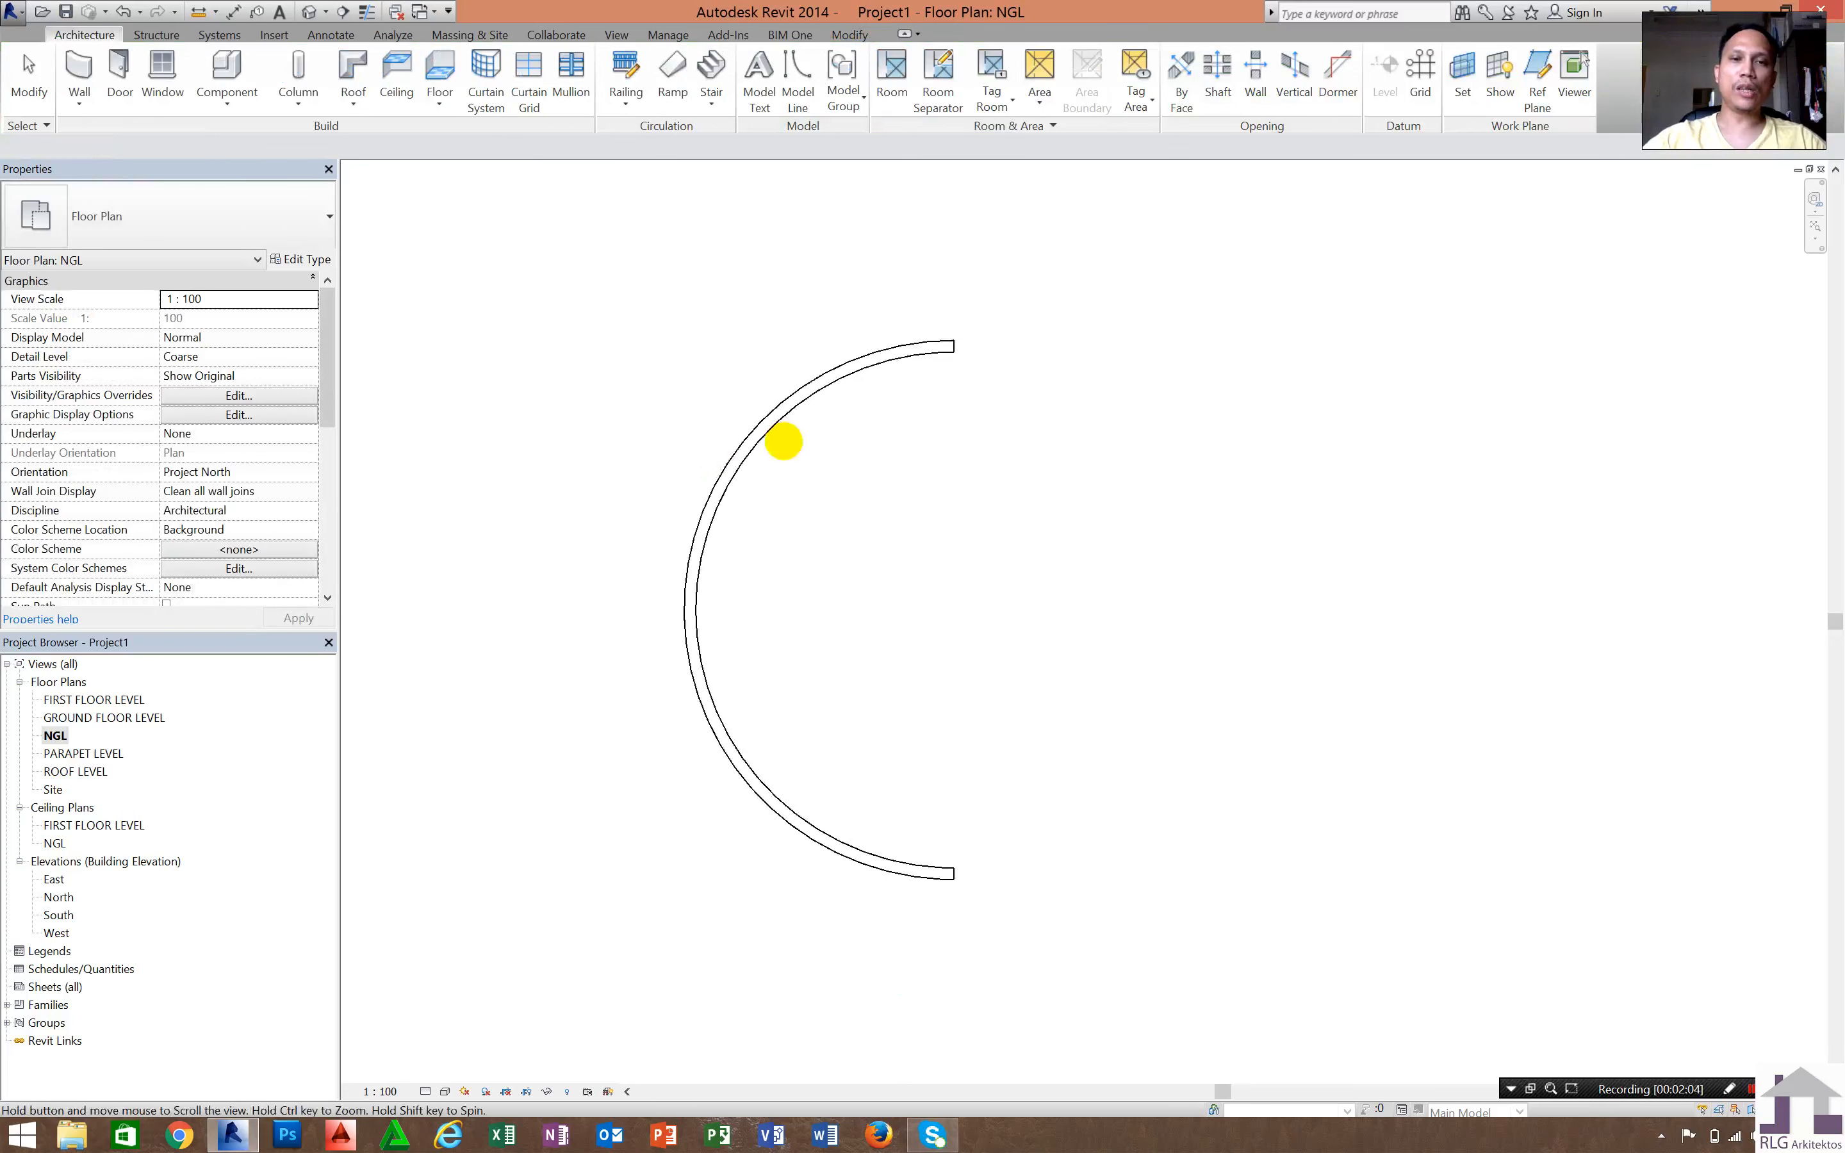
click(309, 12)
scroll(853, 569, up, 3)
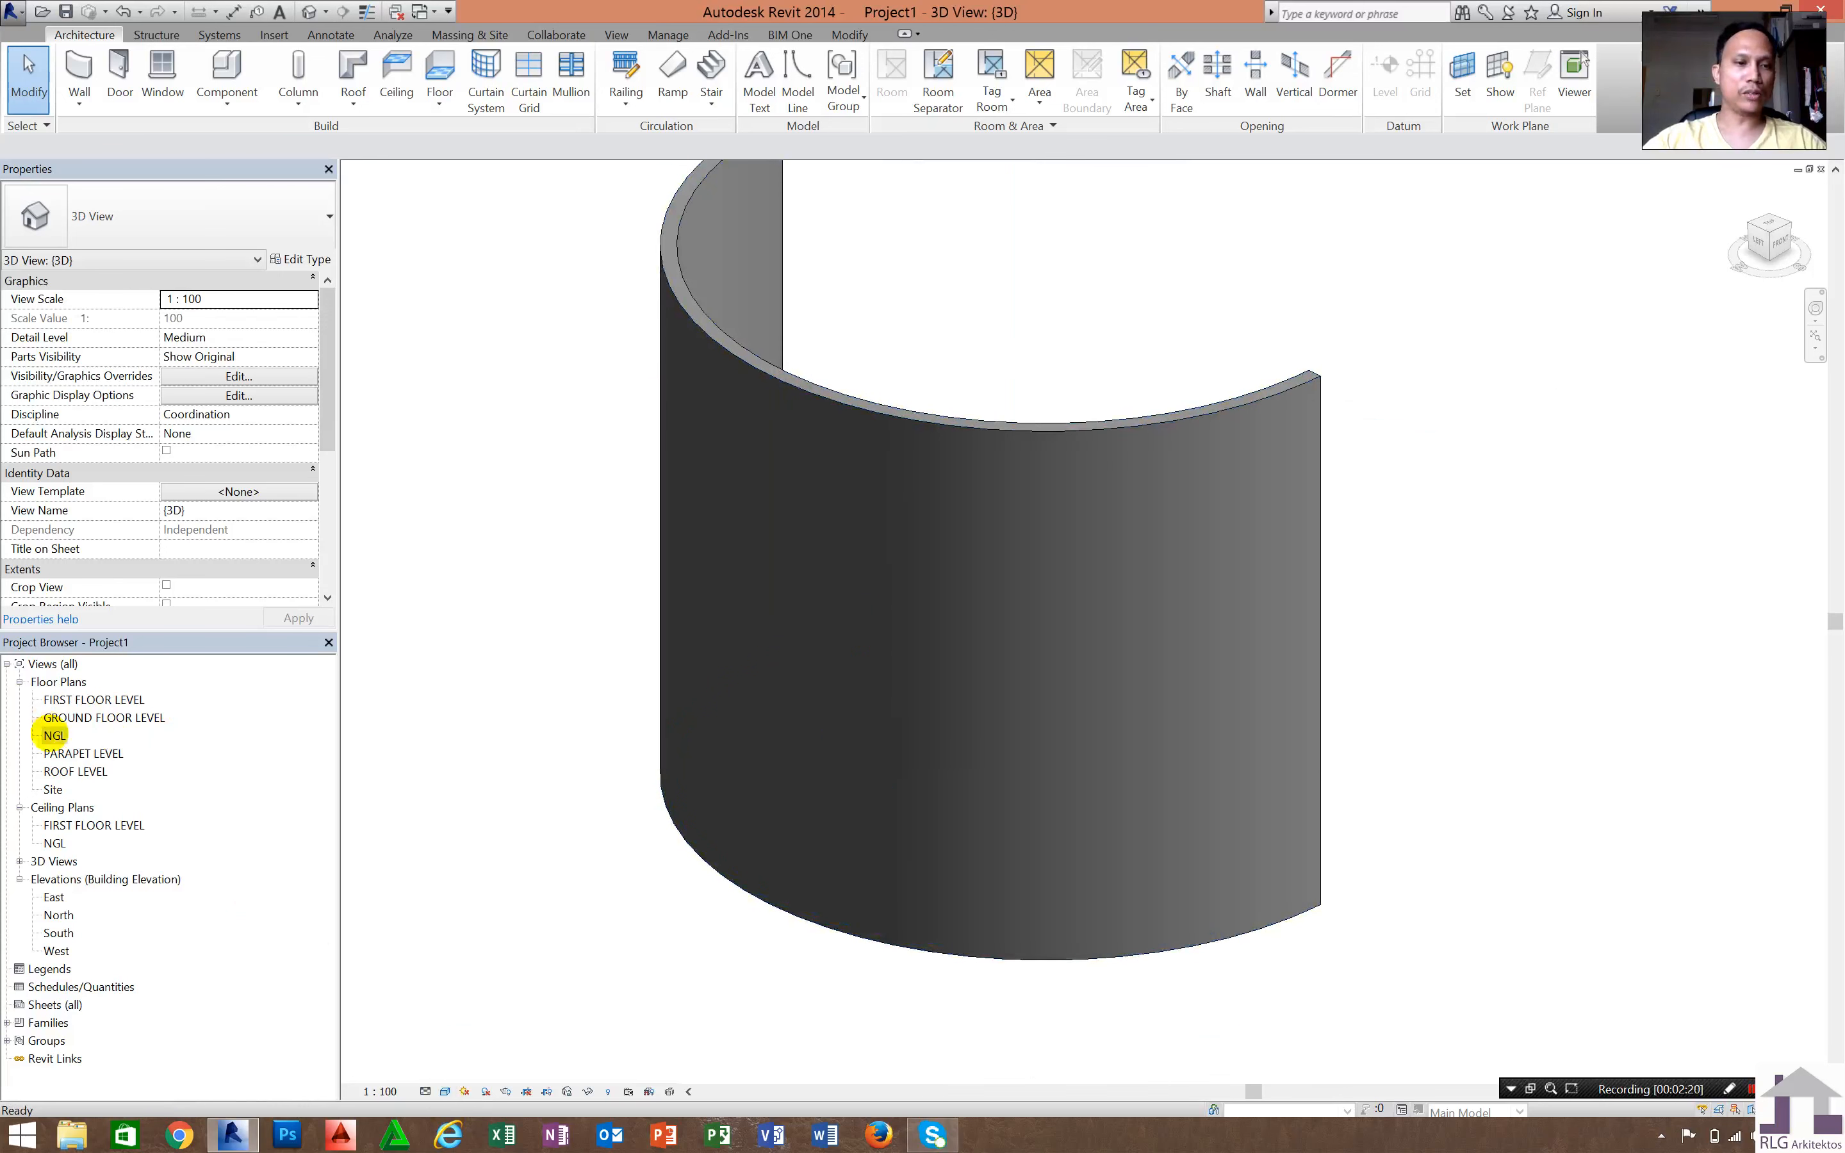
- Return to the NGL floor plan and set up an architectural wall of the Storefront curtain wall type
double_click(54, 735)
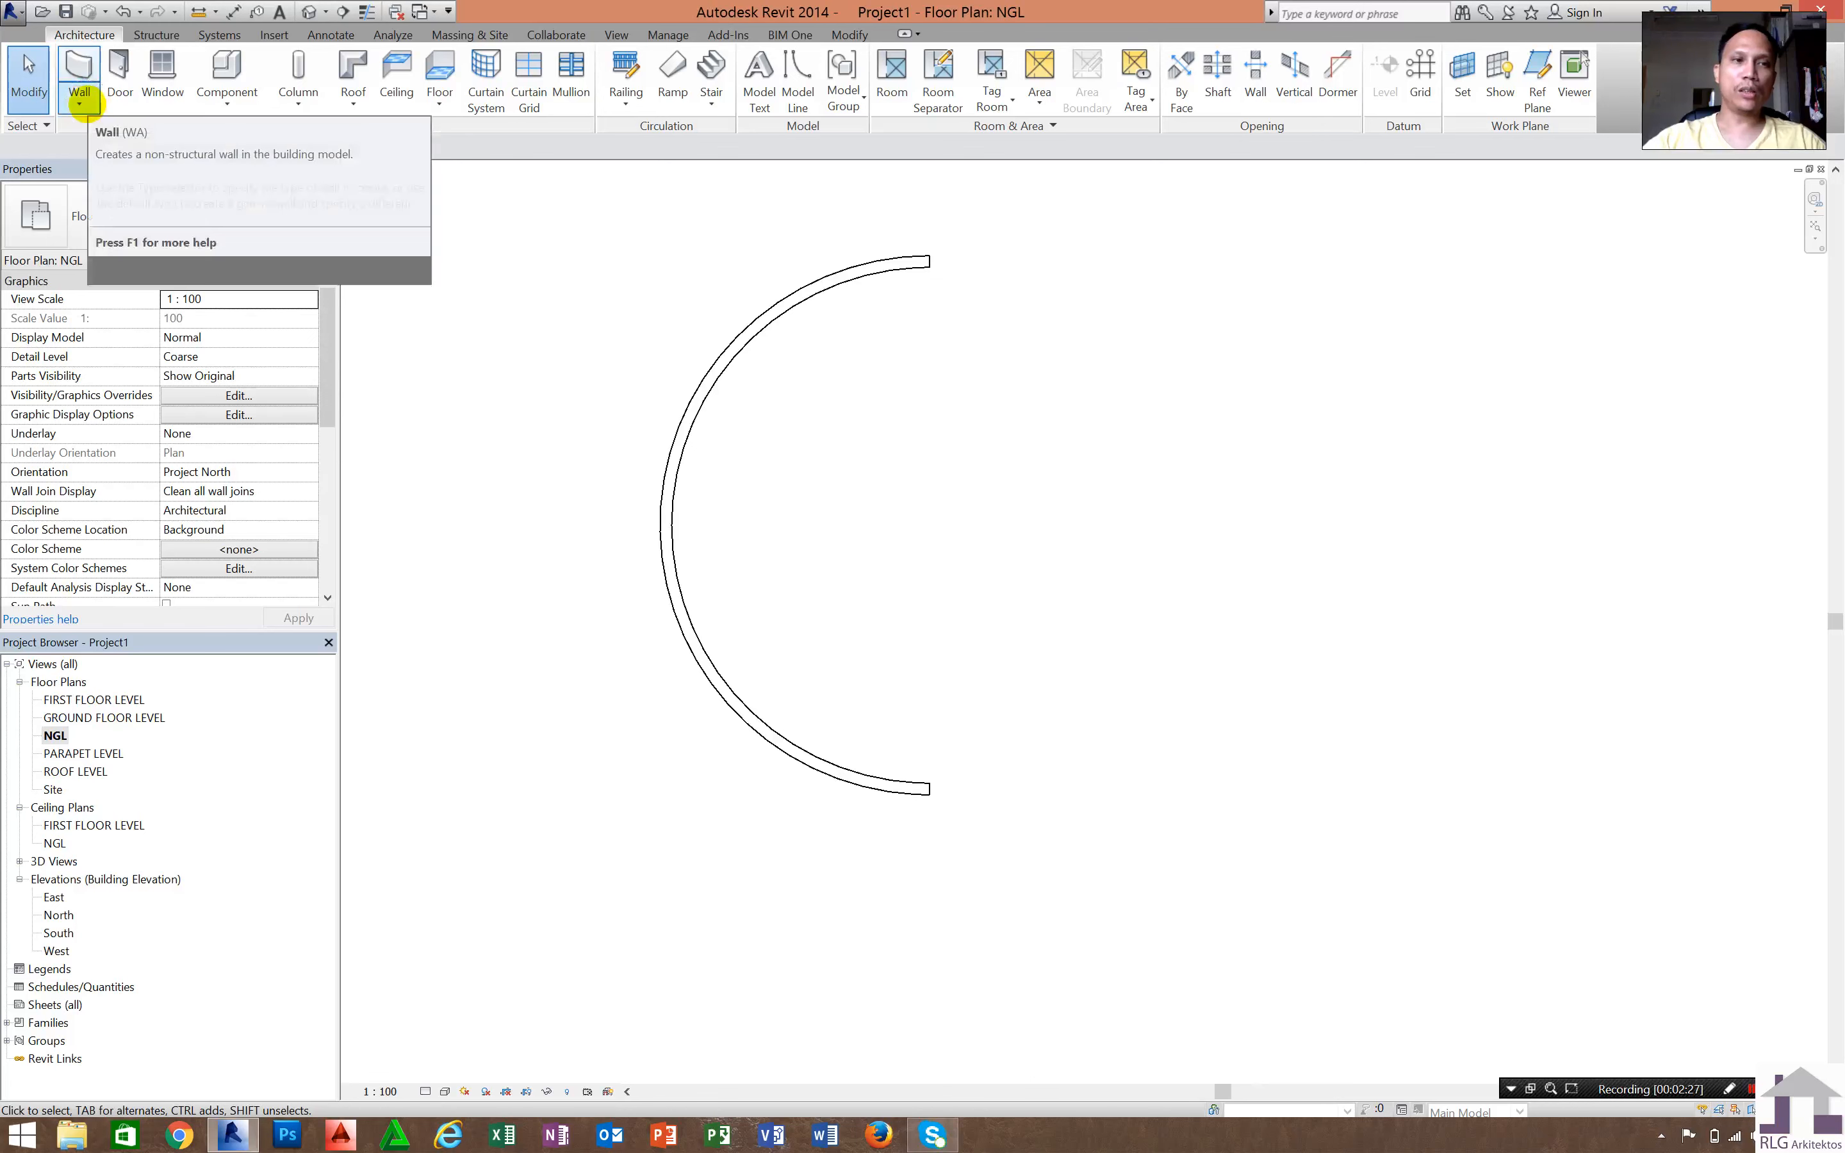
click(80, 104)
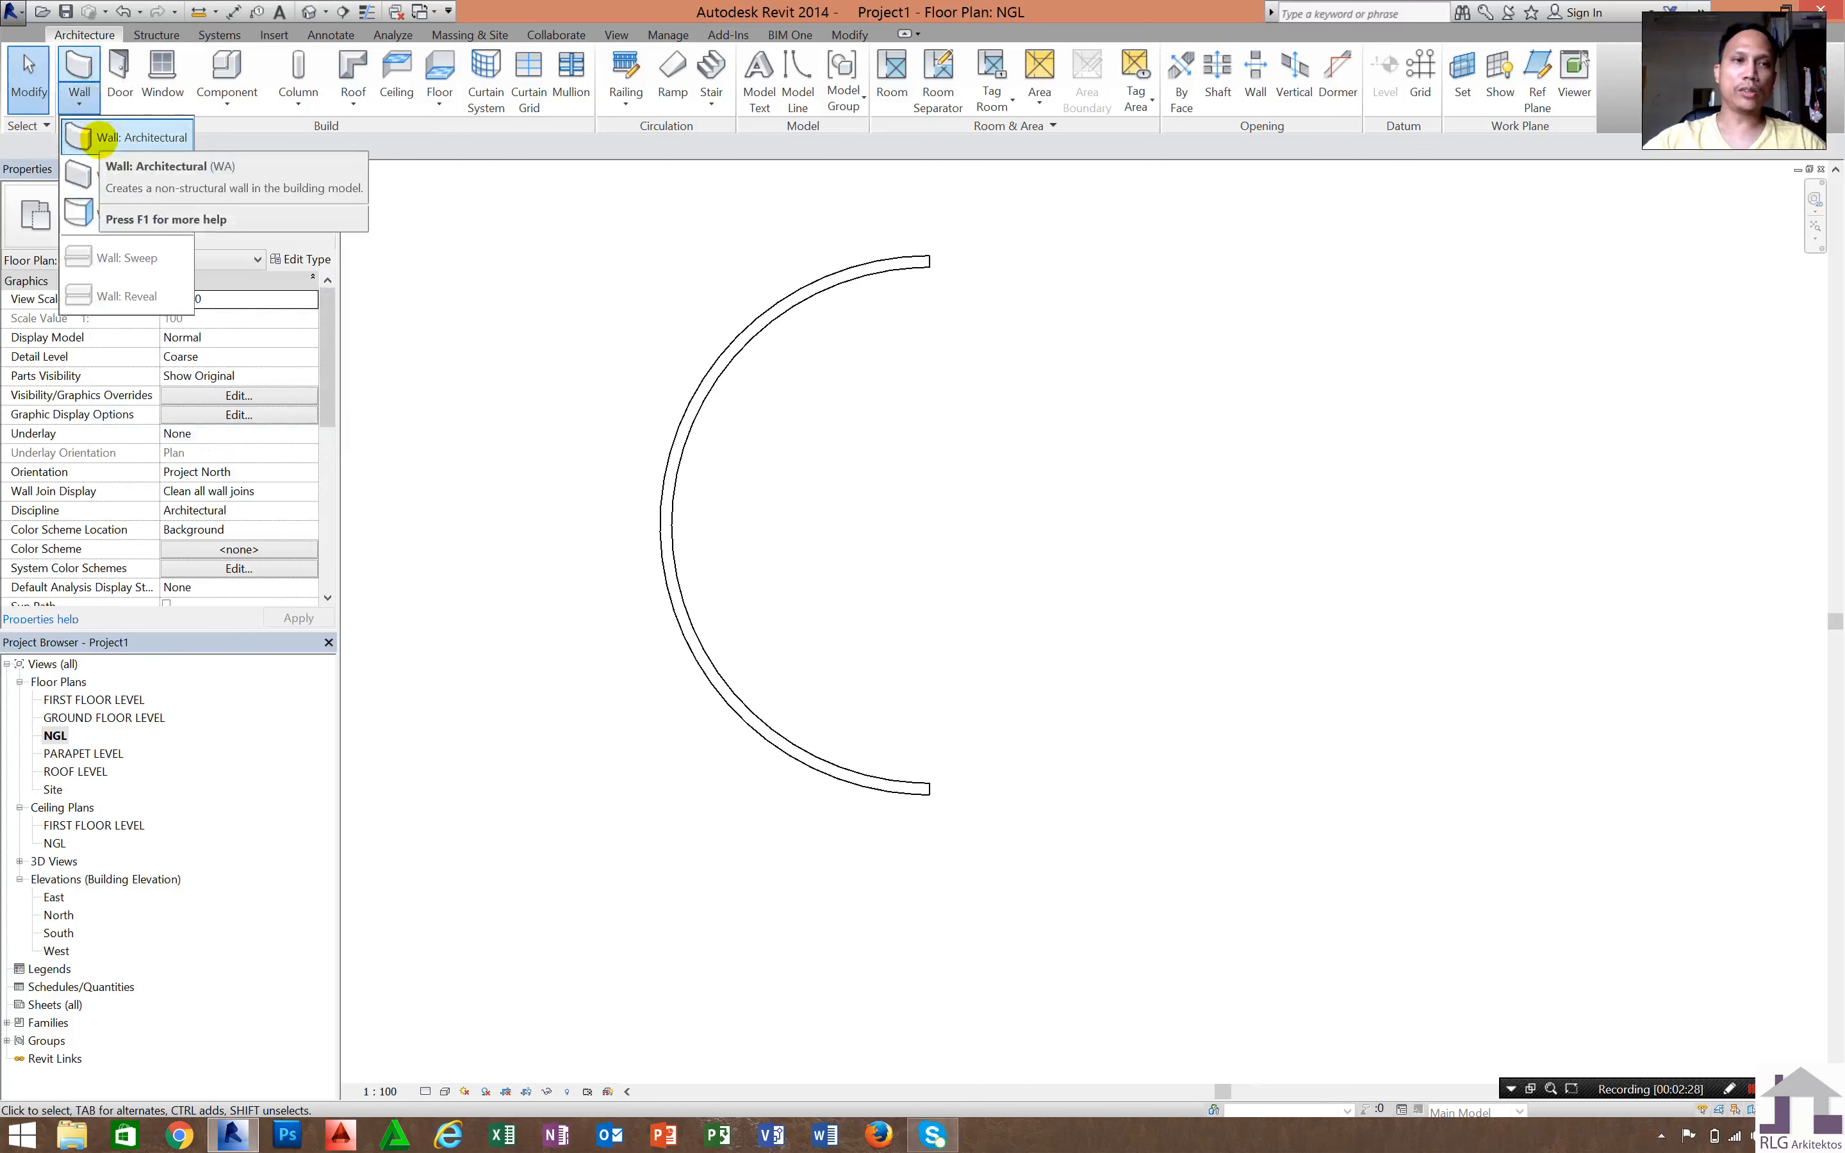
click(87, 136)
click(330, 216)
scroll(309, 750, down, 5)
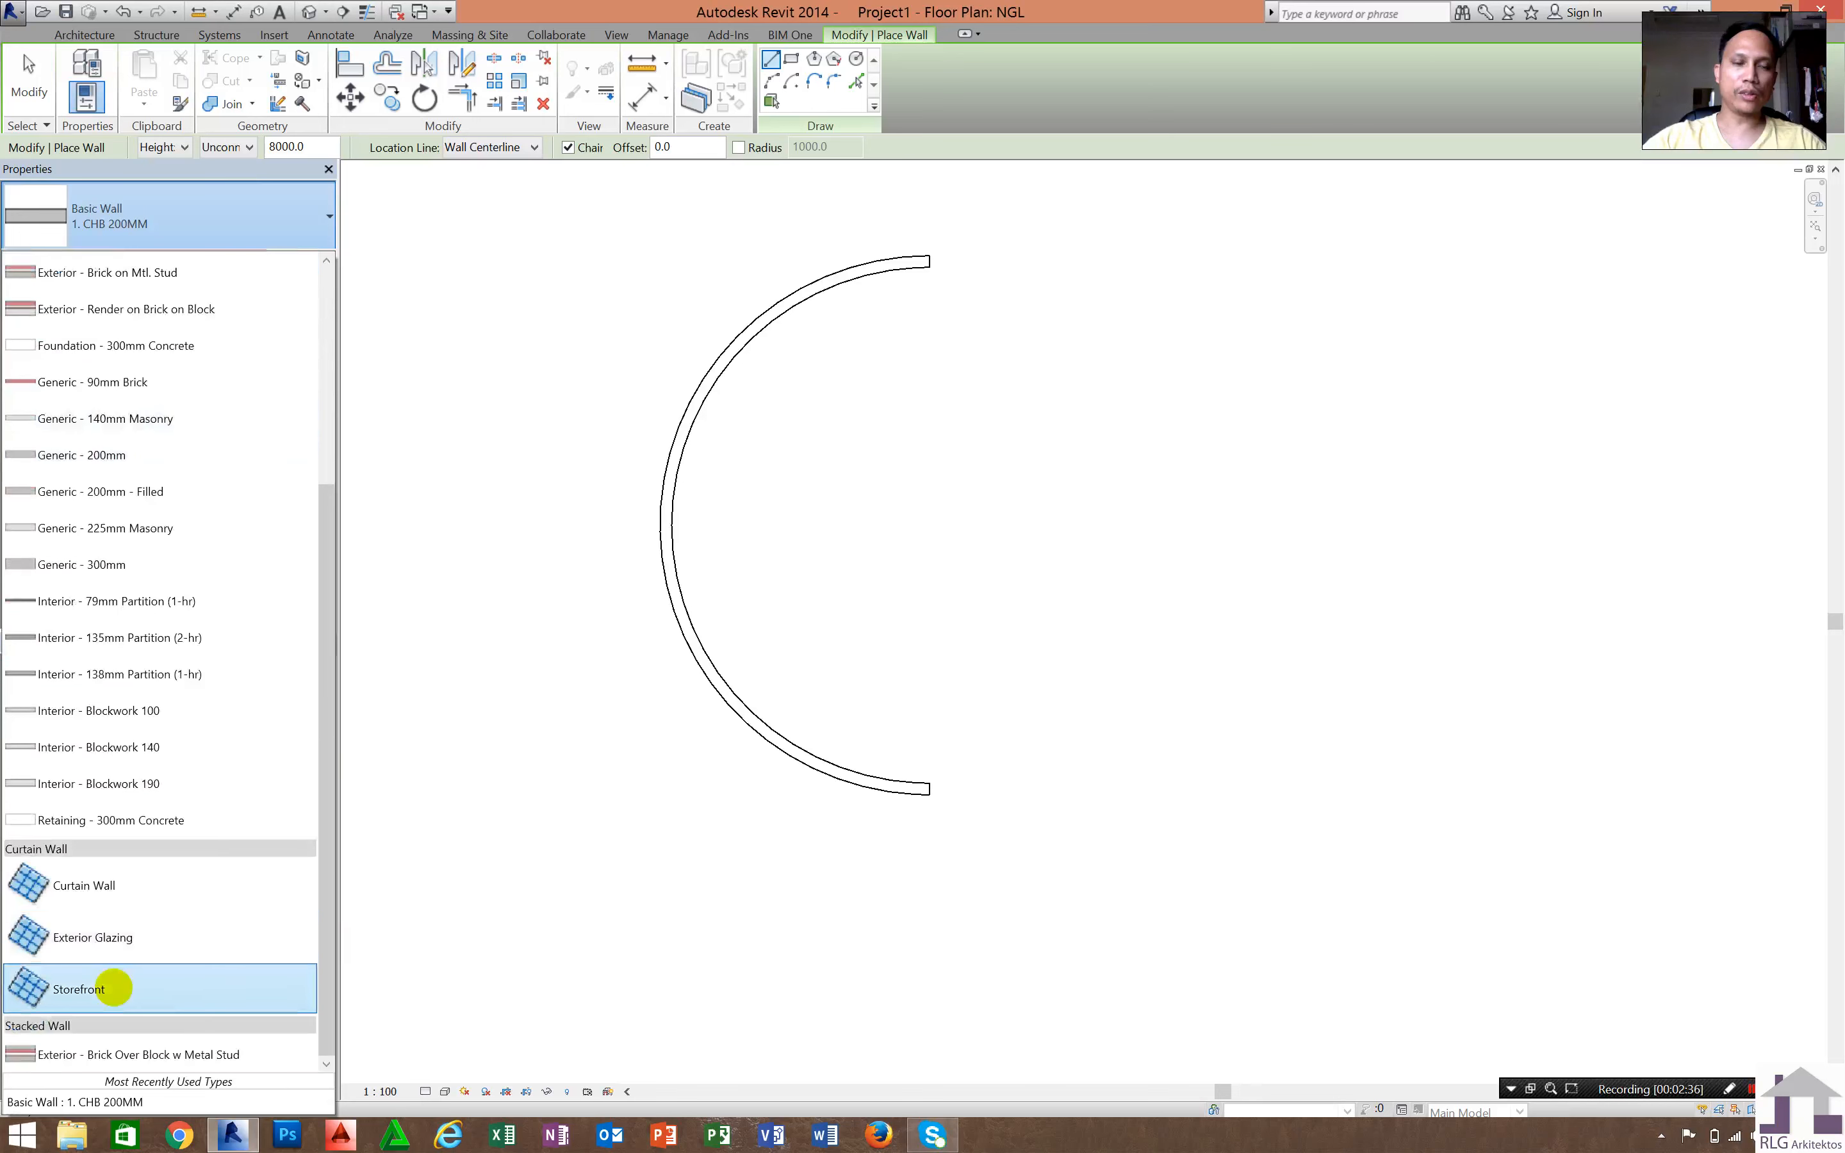
click(113, 989)
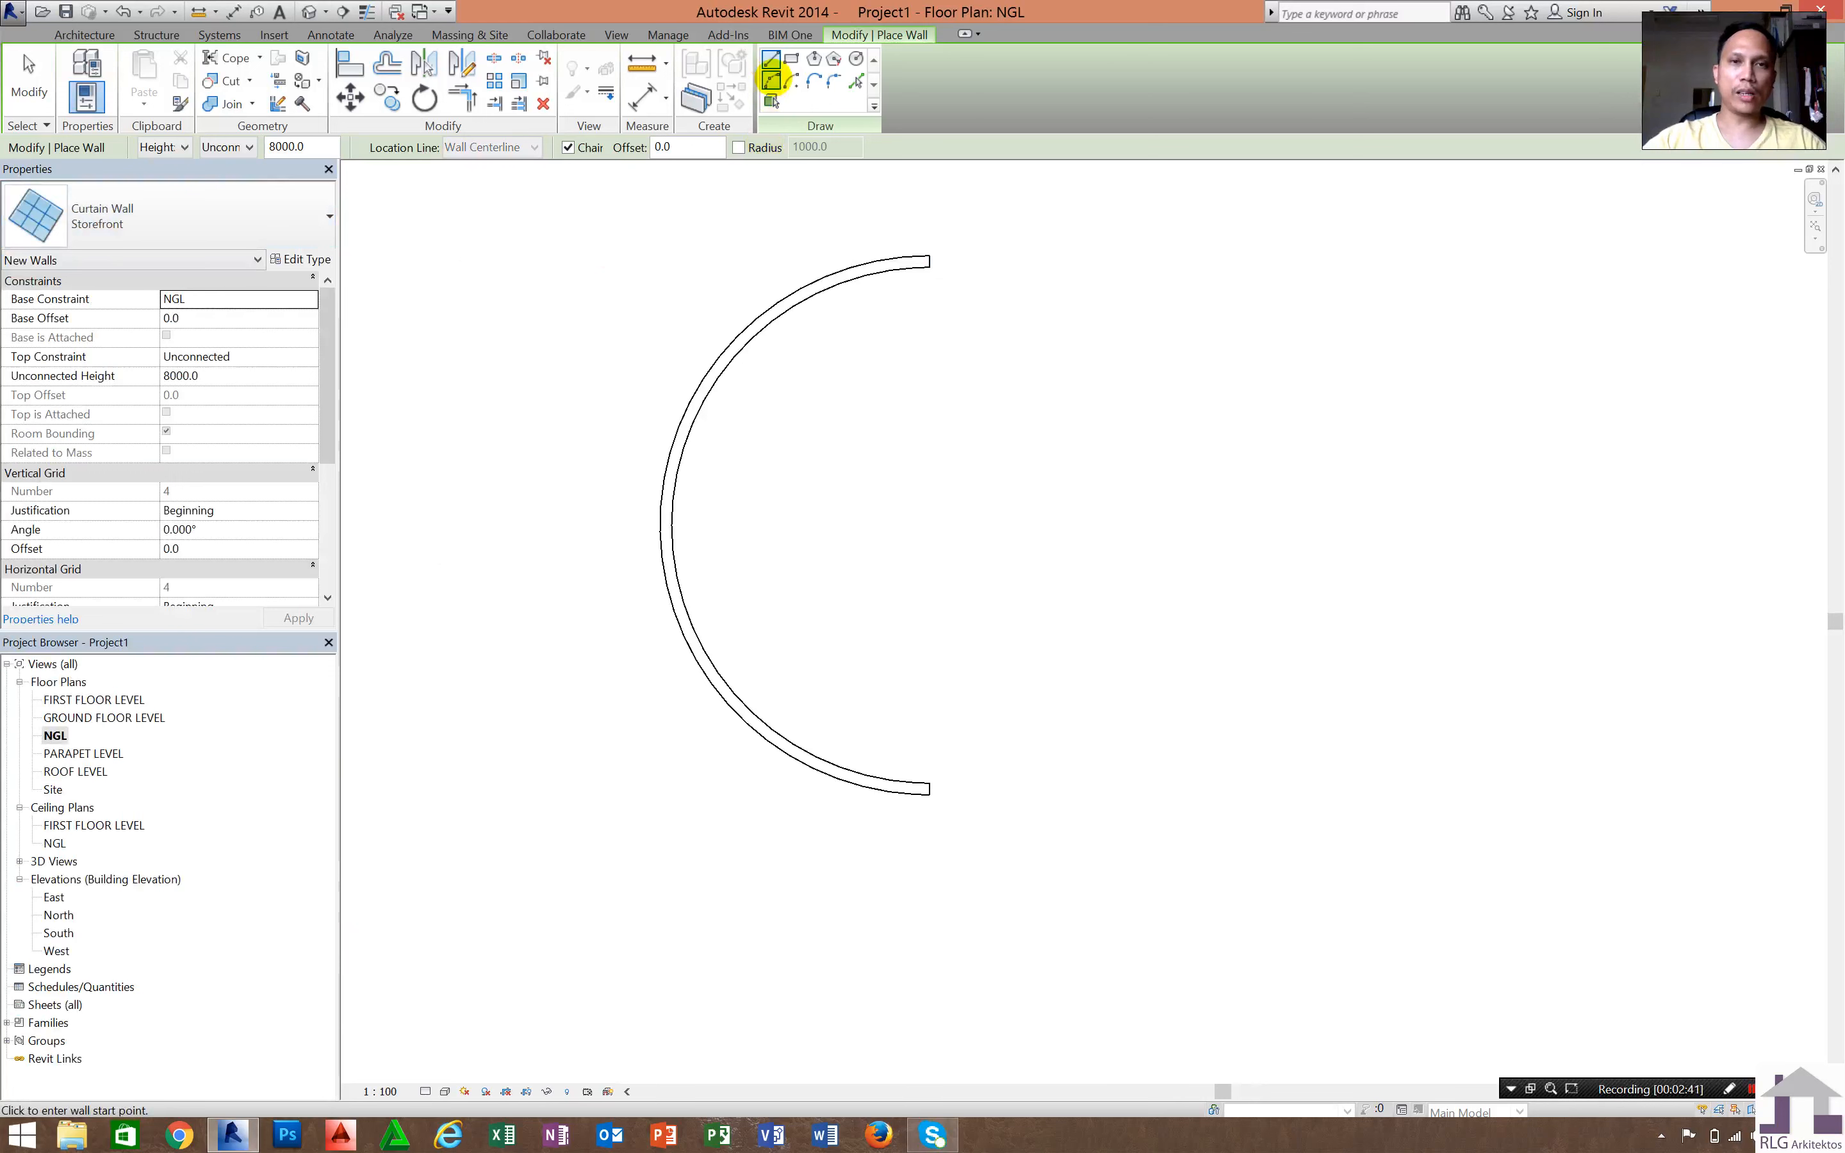
- Draw a Storefront arc of 5000 mm radius spanning about 143° along the semicircular wall's centreline
click(771, 80)
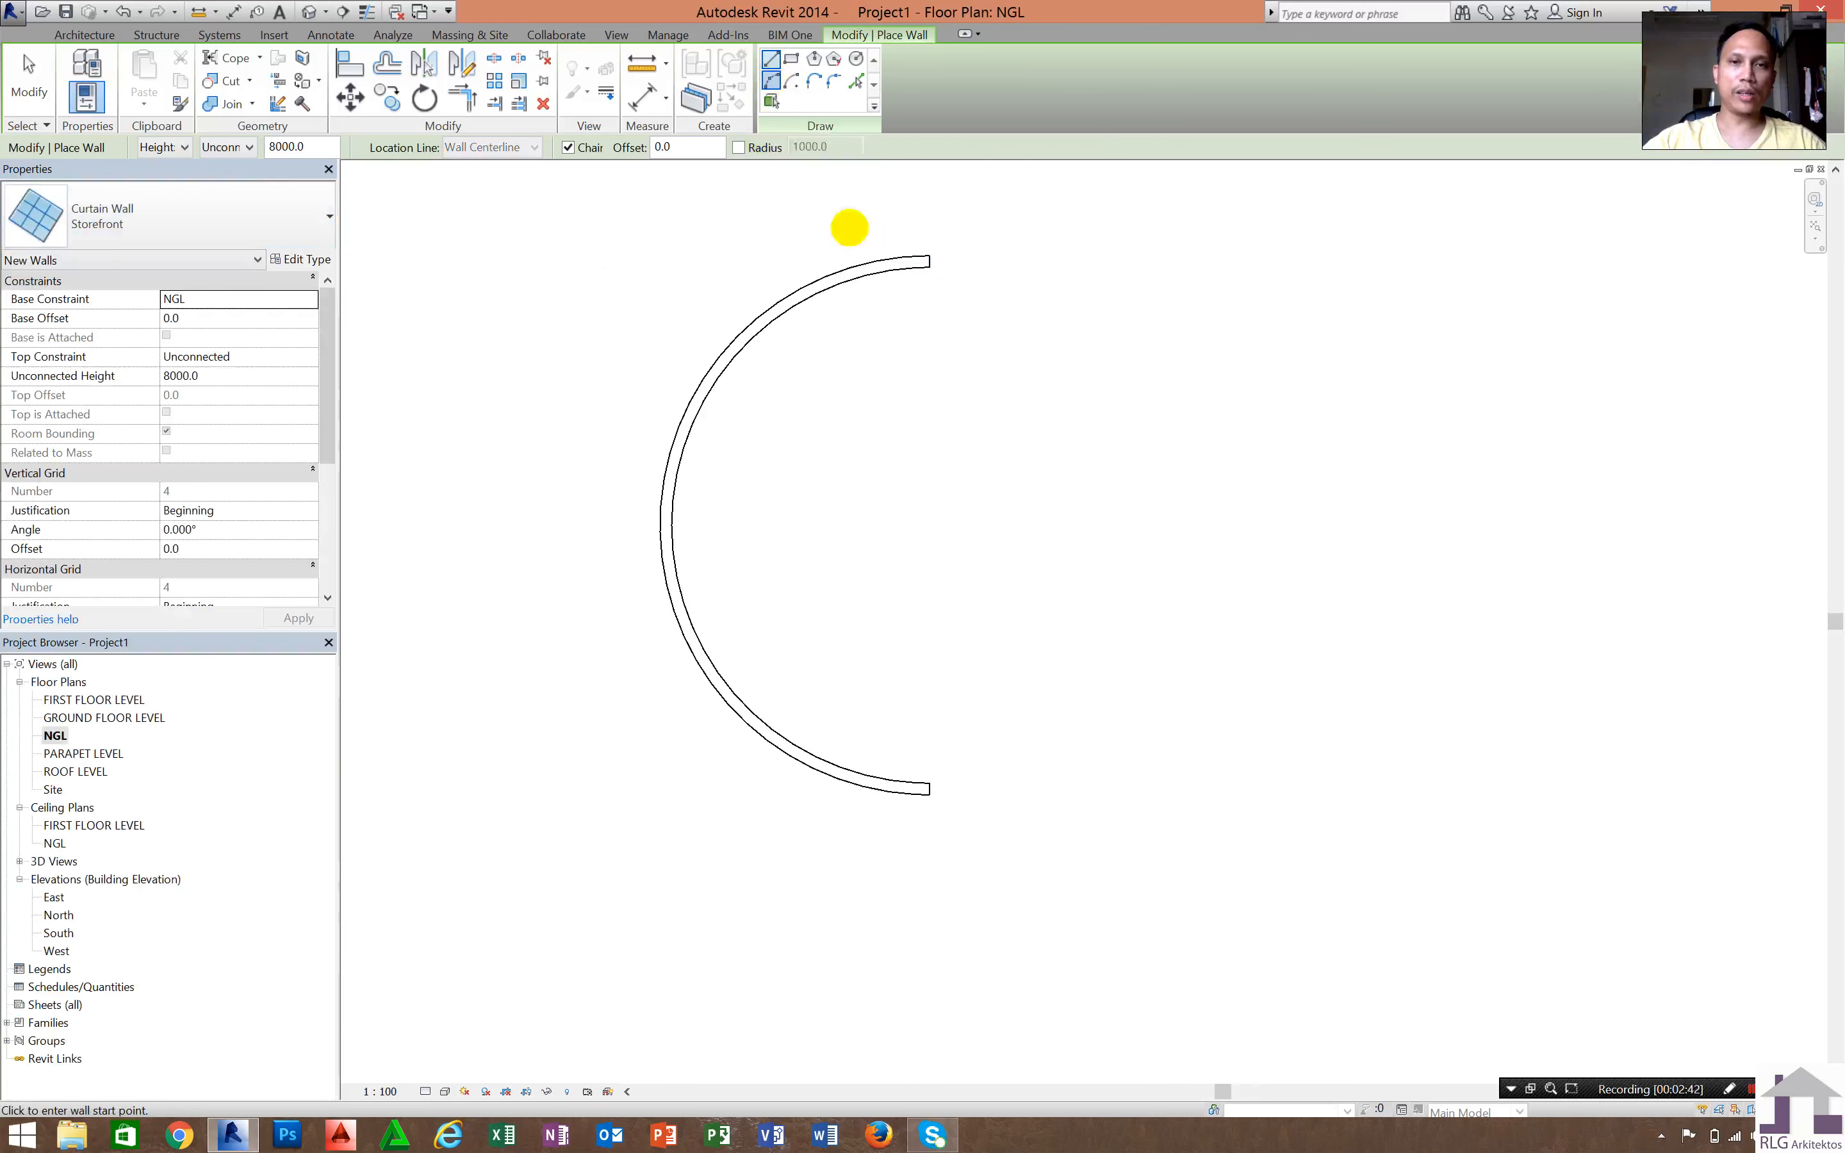
click(847, 275)
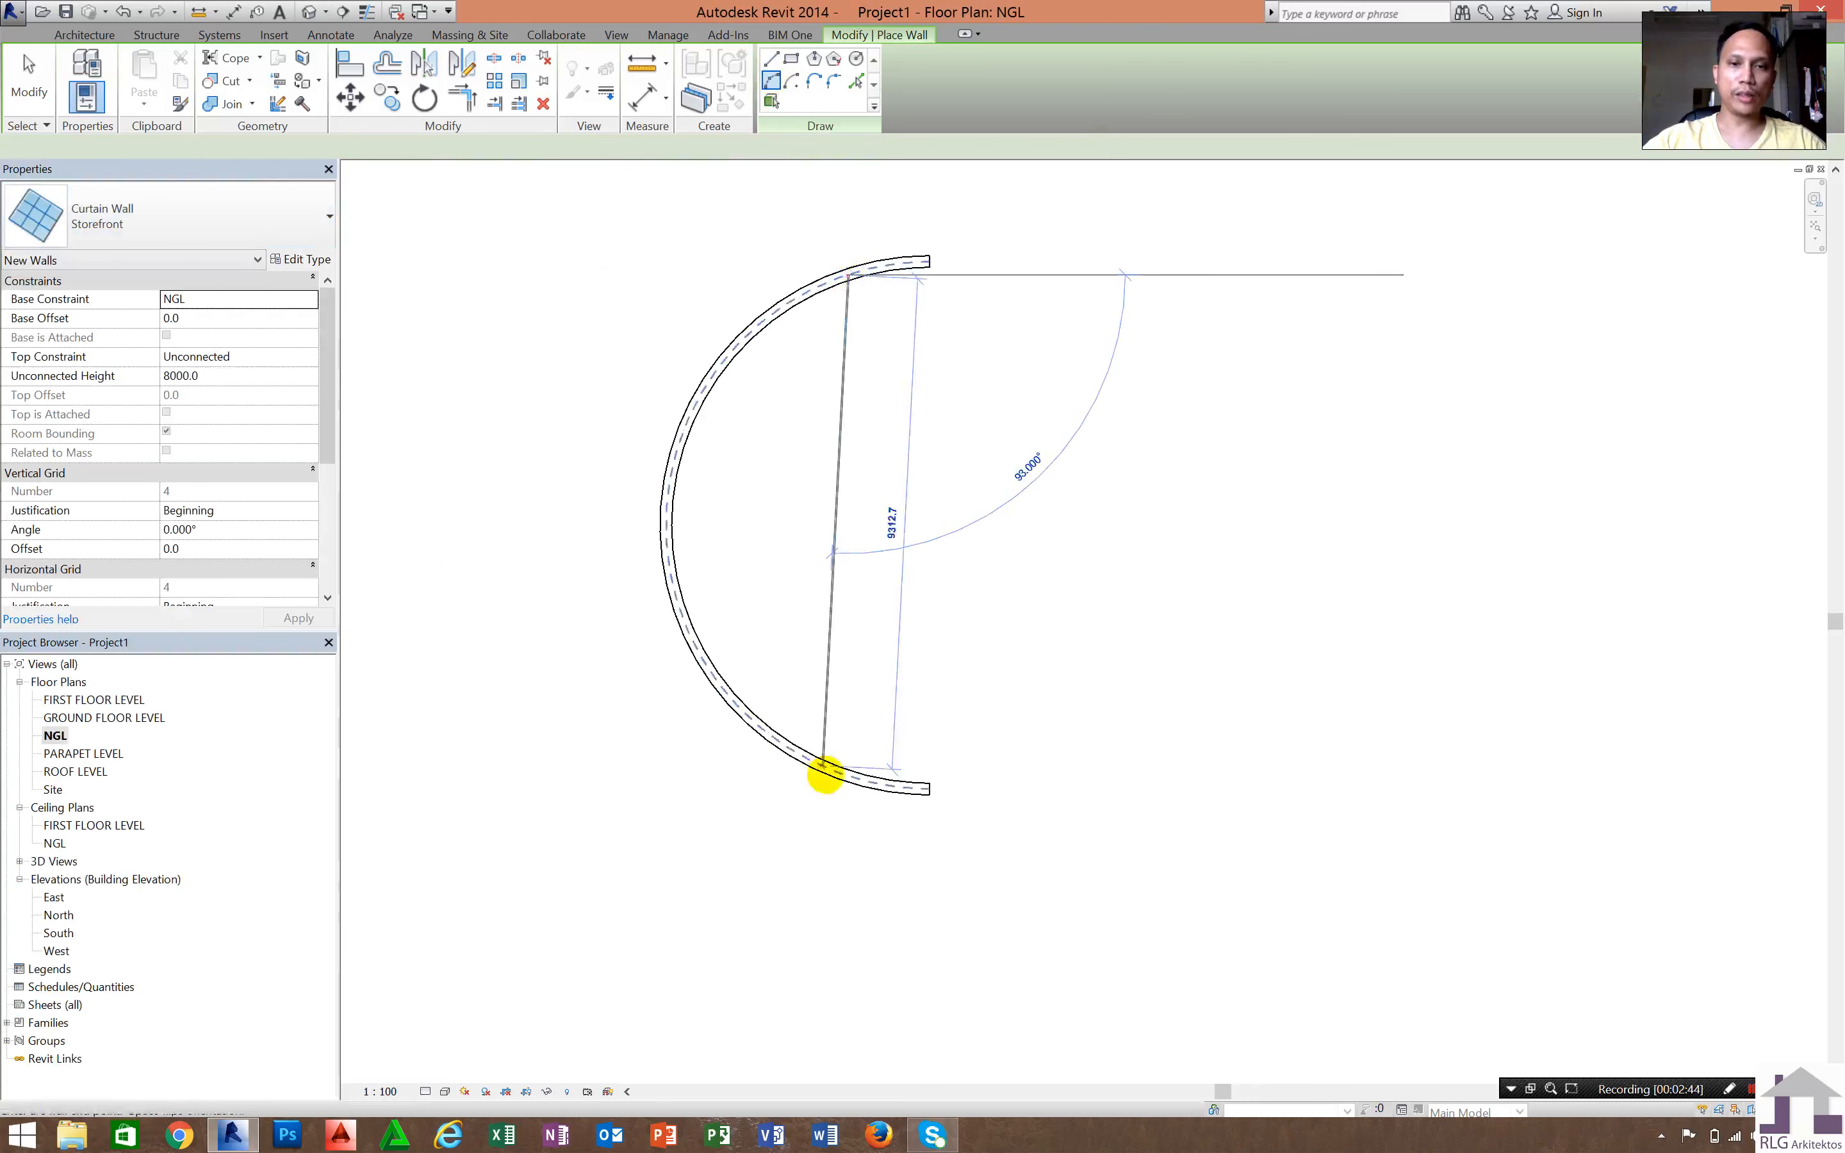
click(805, 647)
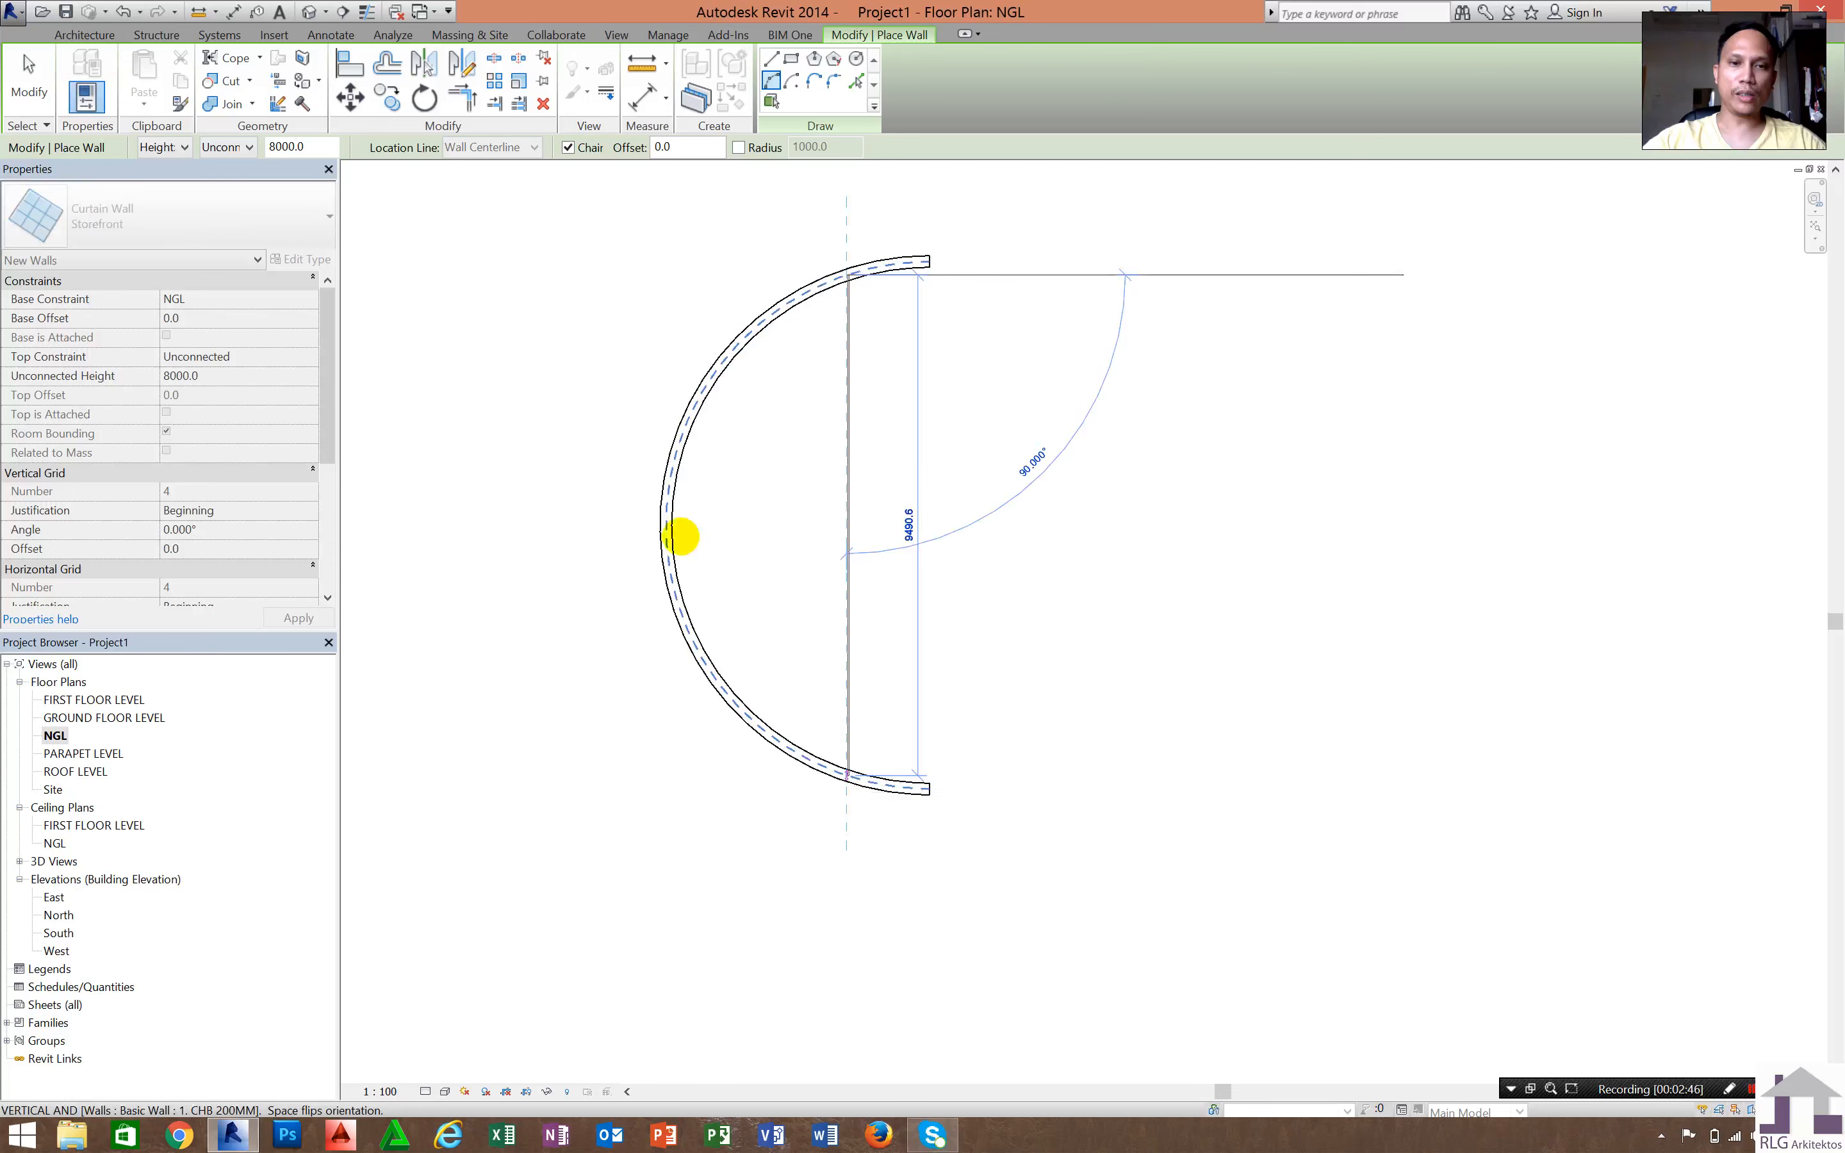
scroll(667, 524, up, 3)
scroll(659, 513, up, 2)
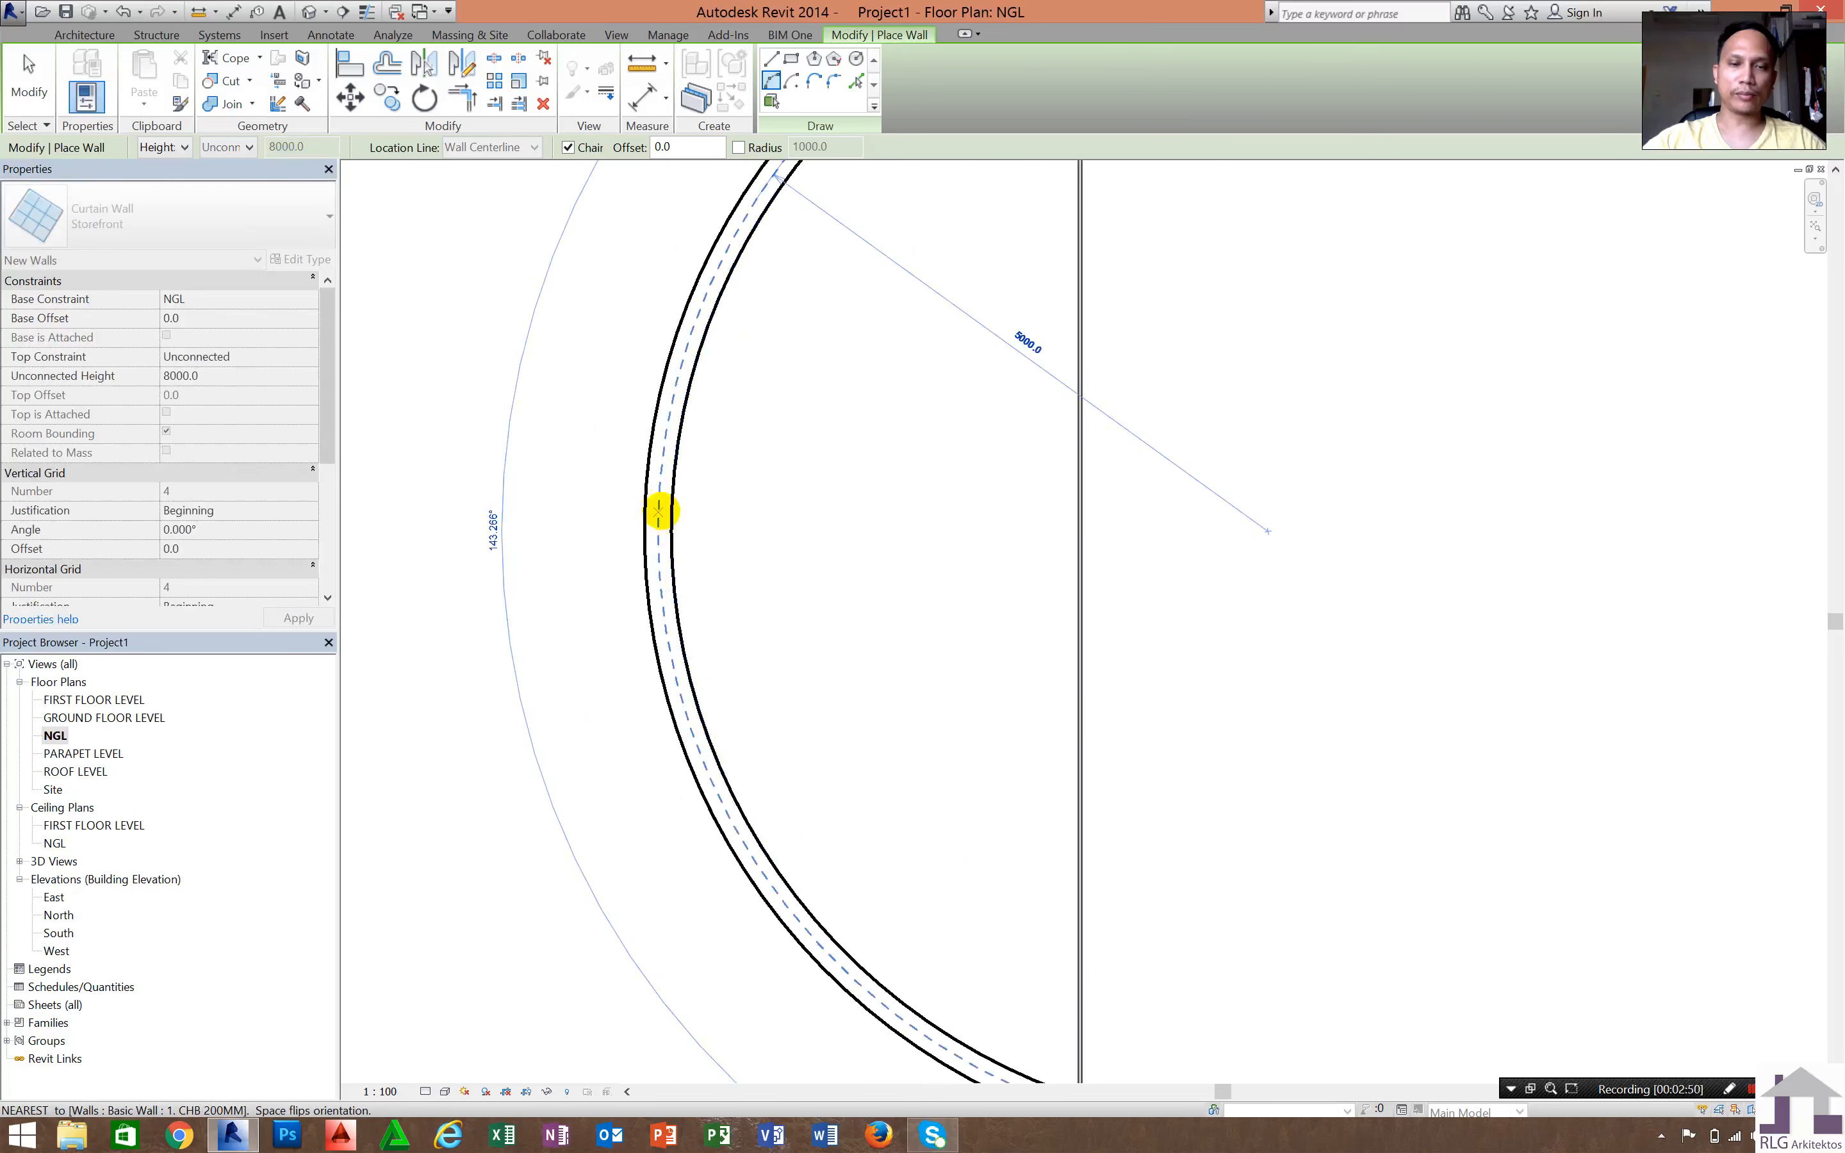
click(658, 512)
scroll(968, 572, down, 2)
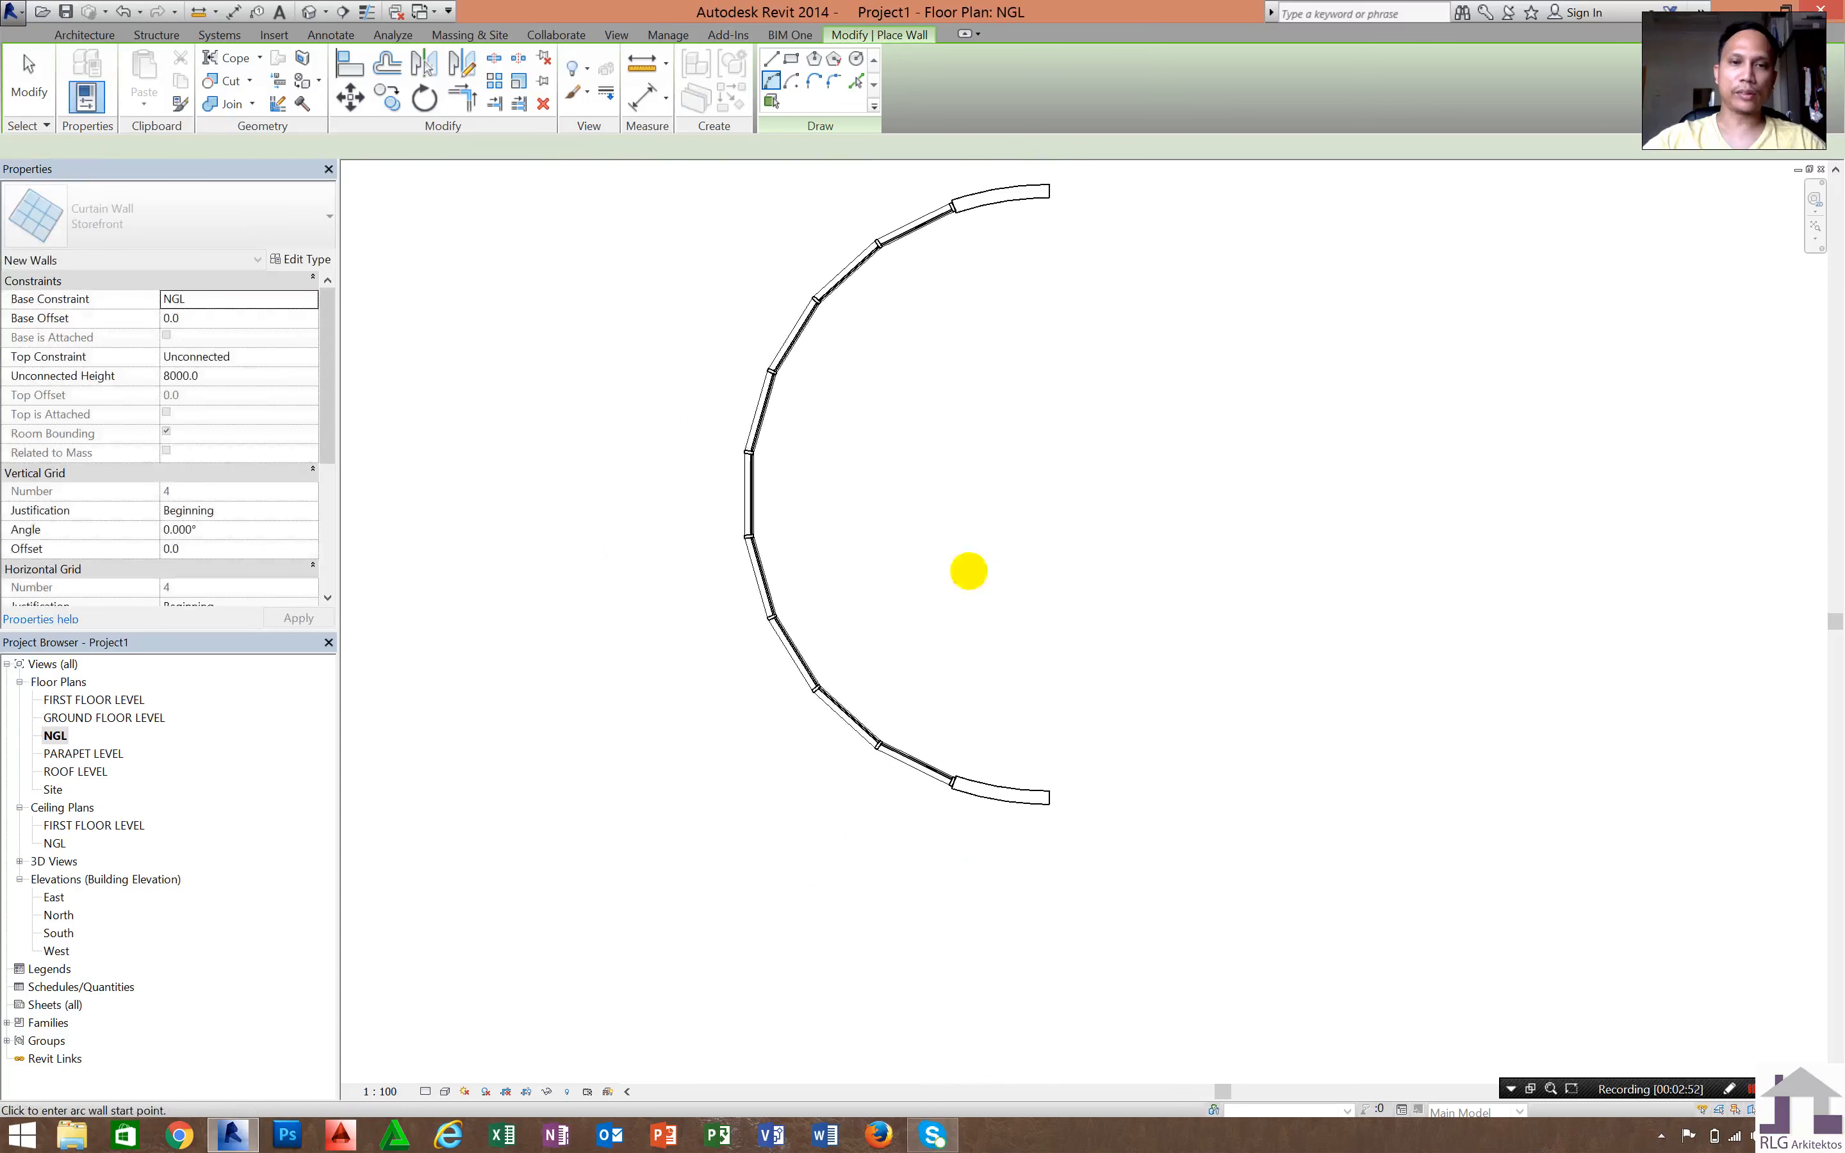
key(Escape)
key(Escape)
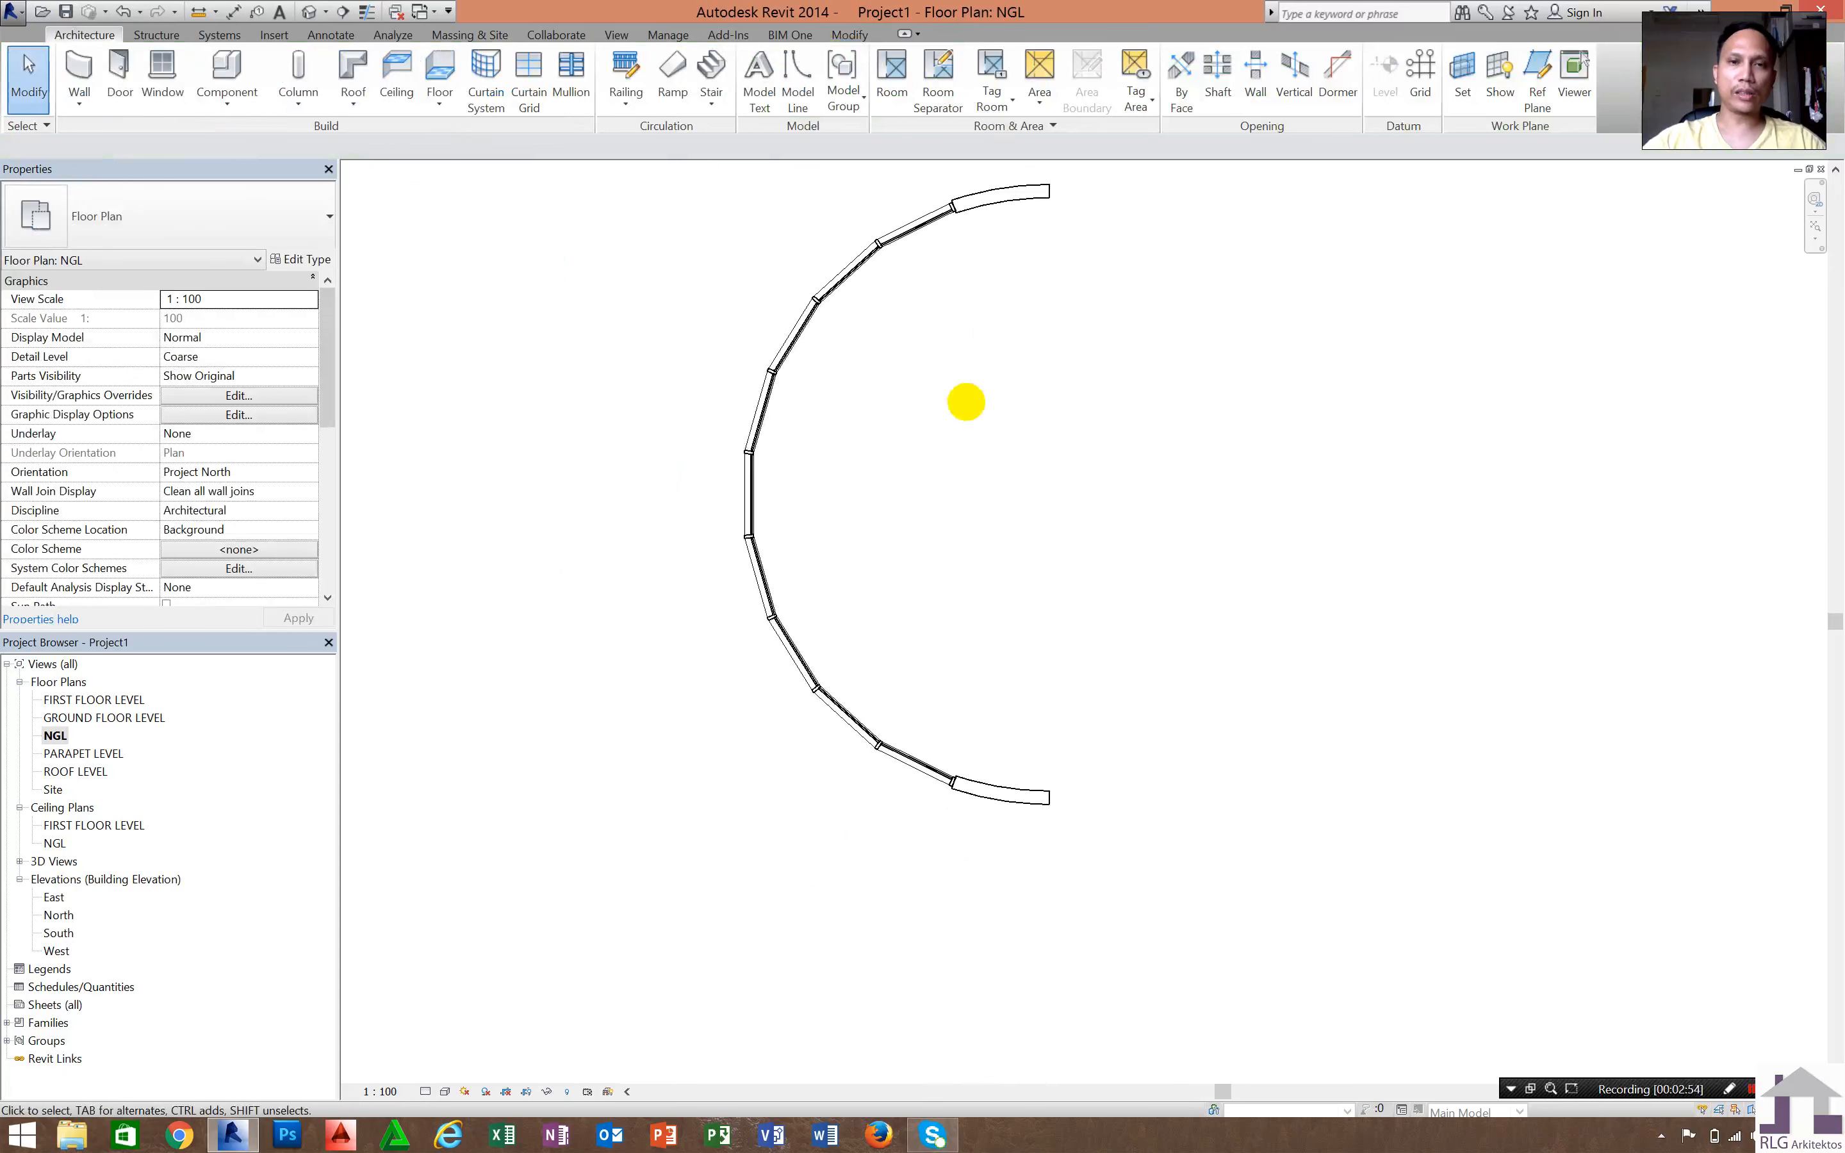
- Select the embedded Storefront curtain wall in plan and inspect it in the default 3D view
click(807, 321)
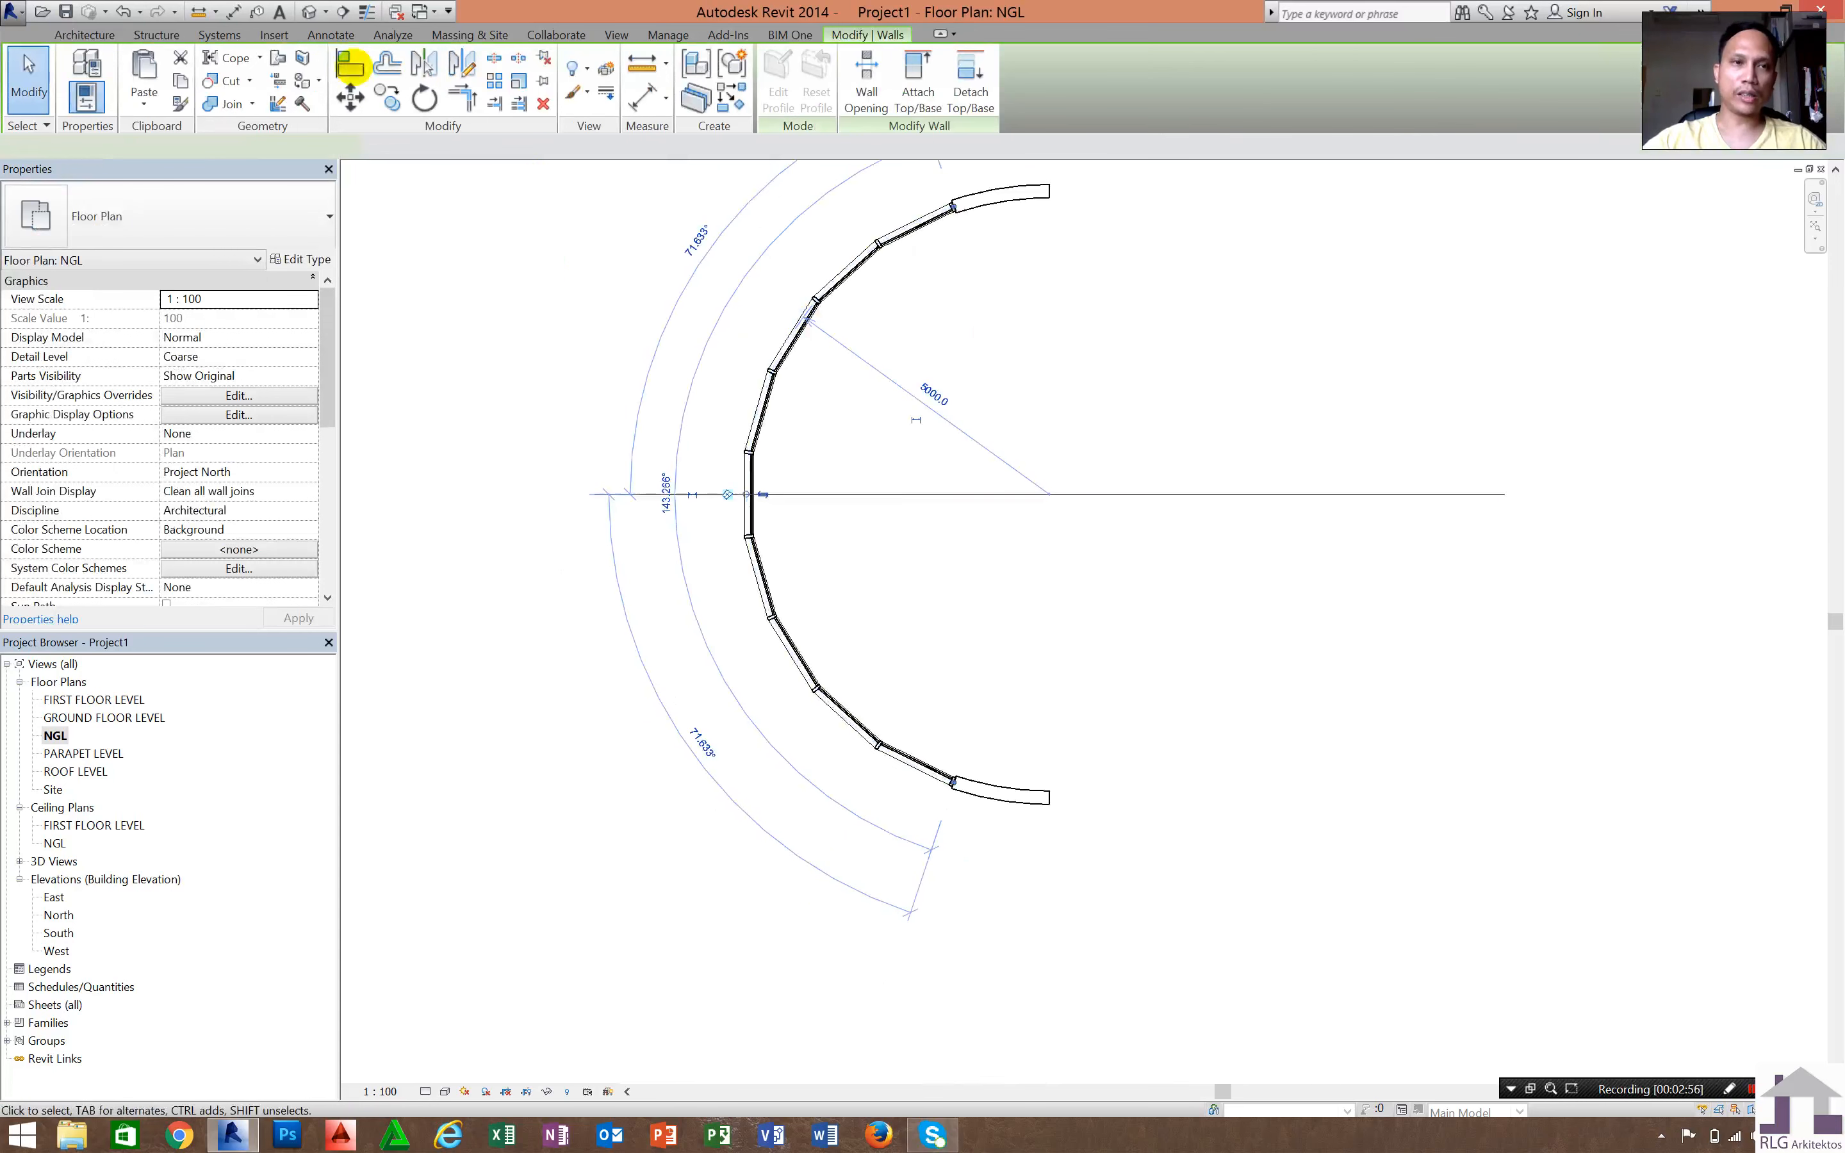
click(767, 383)
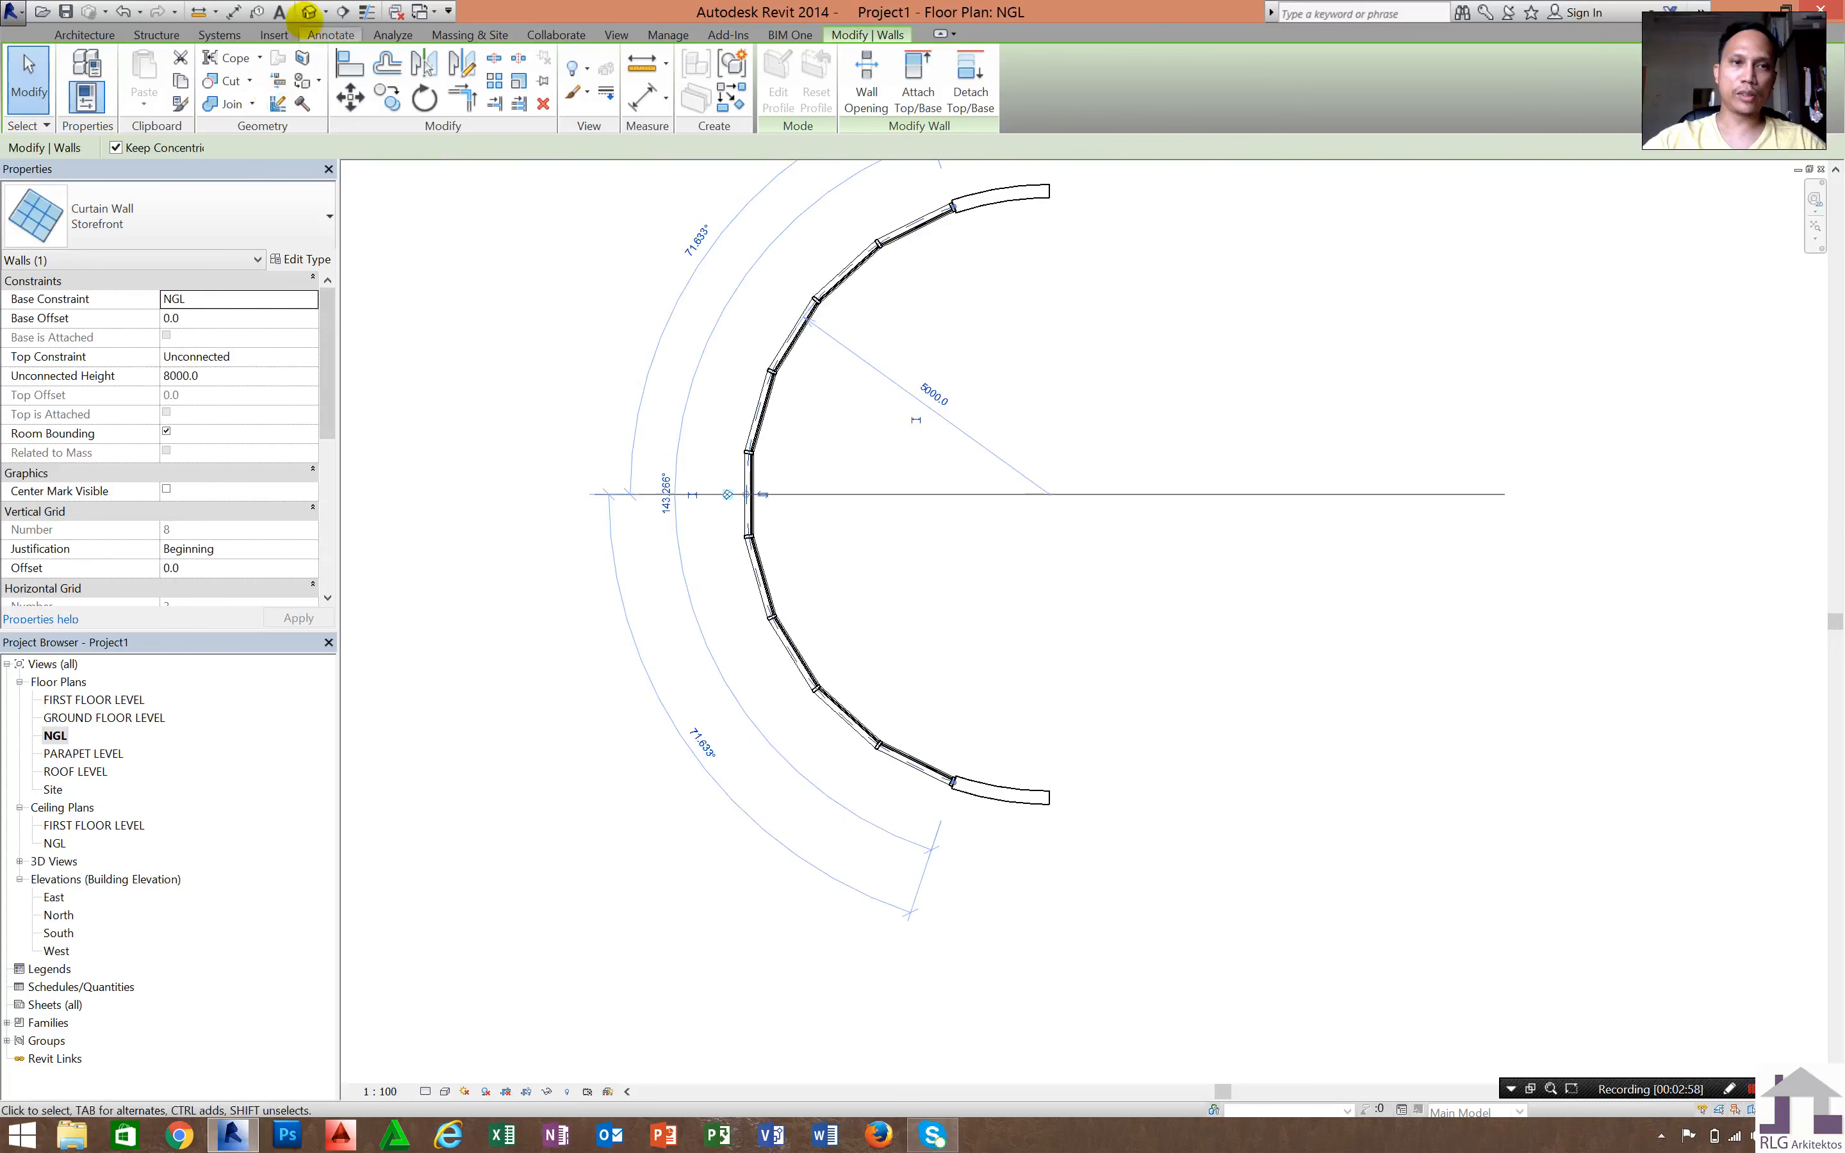
click(309, 12)
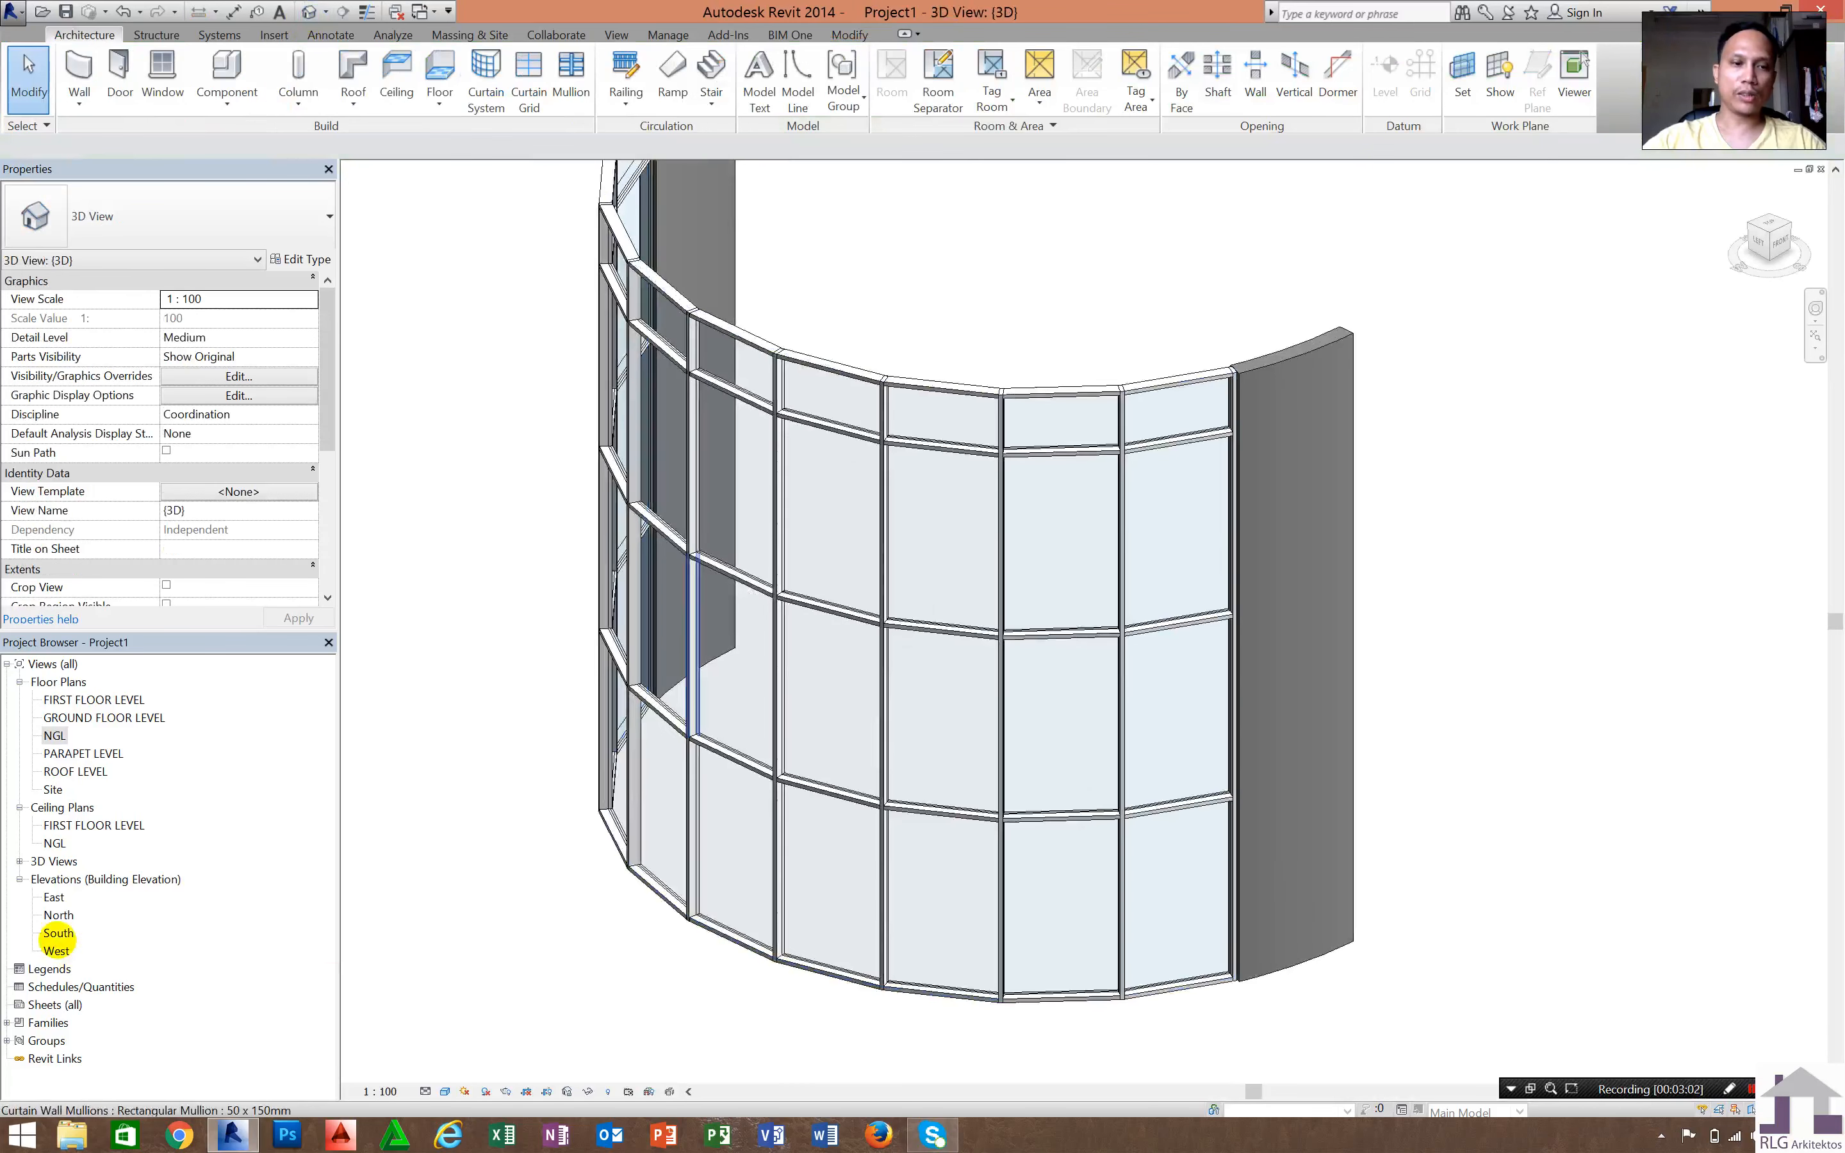
- Open the South elevation and set its visual style to Shaded
double_click(59, 933)
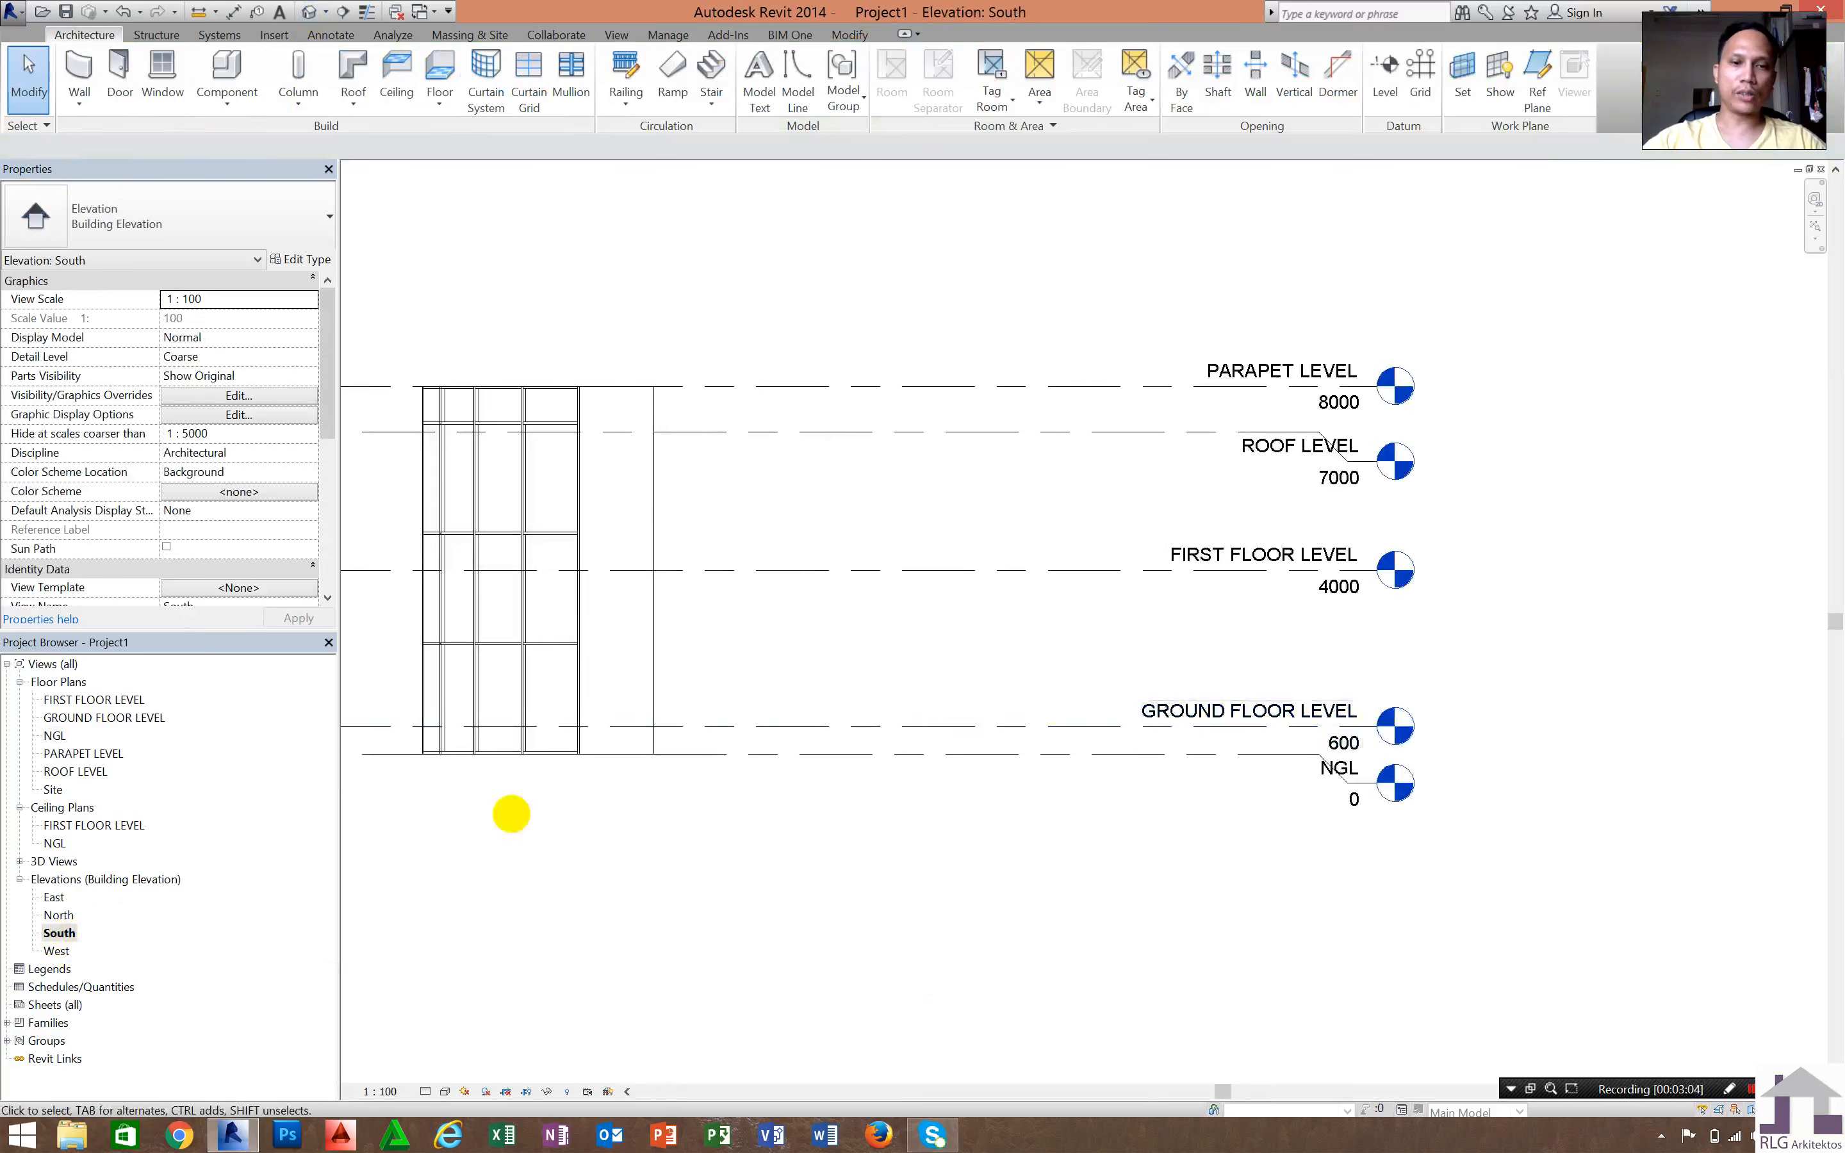
click(445, 1092)
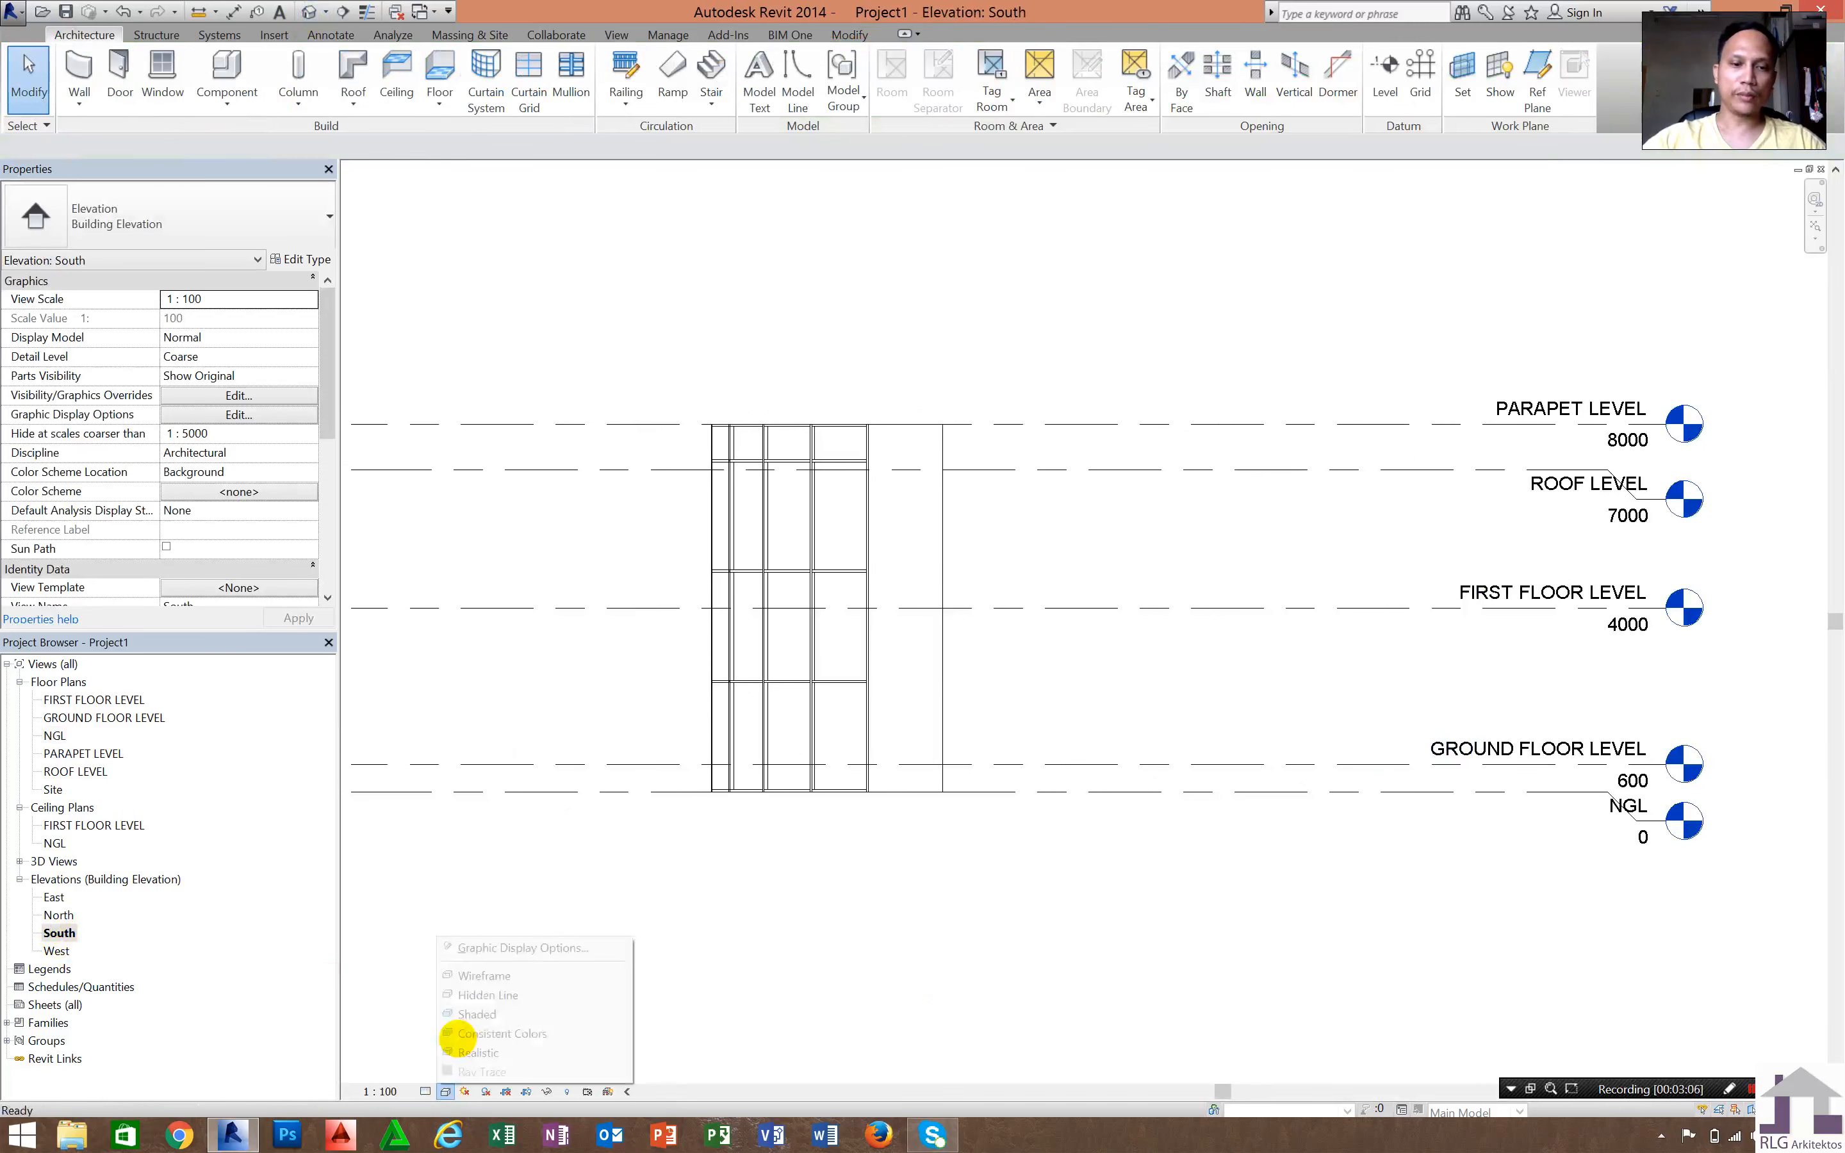
click(461, 1015)
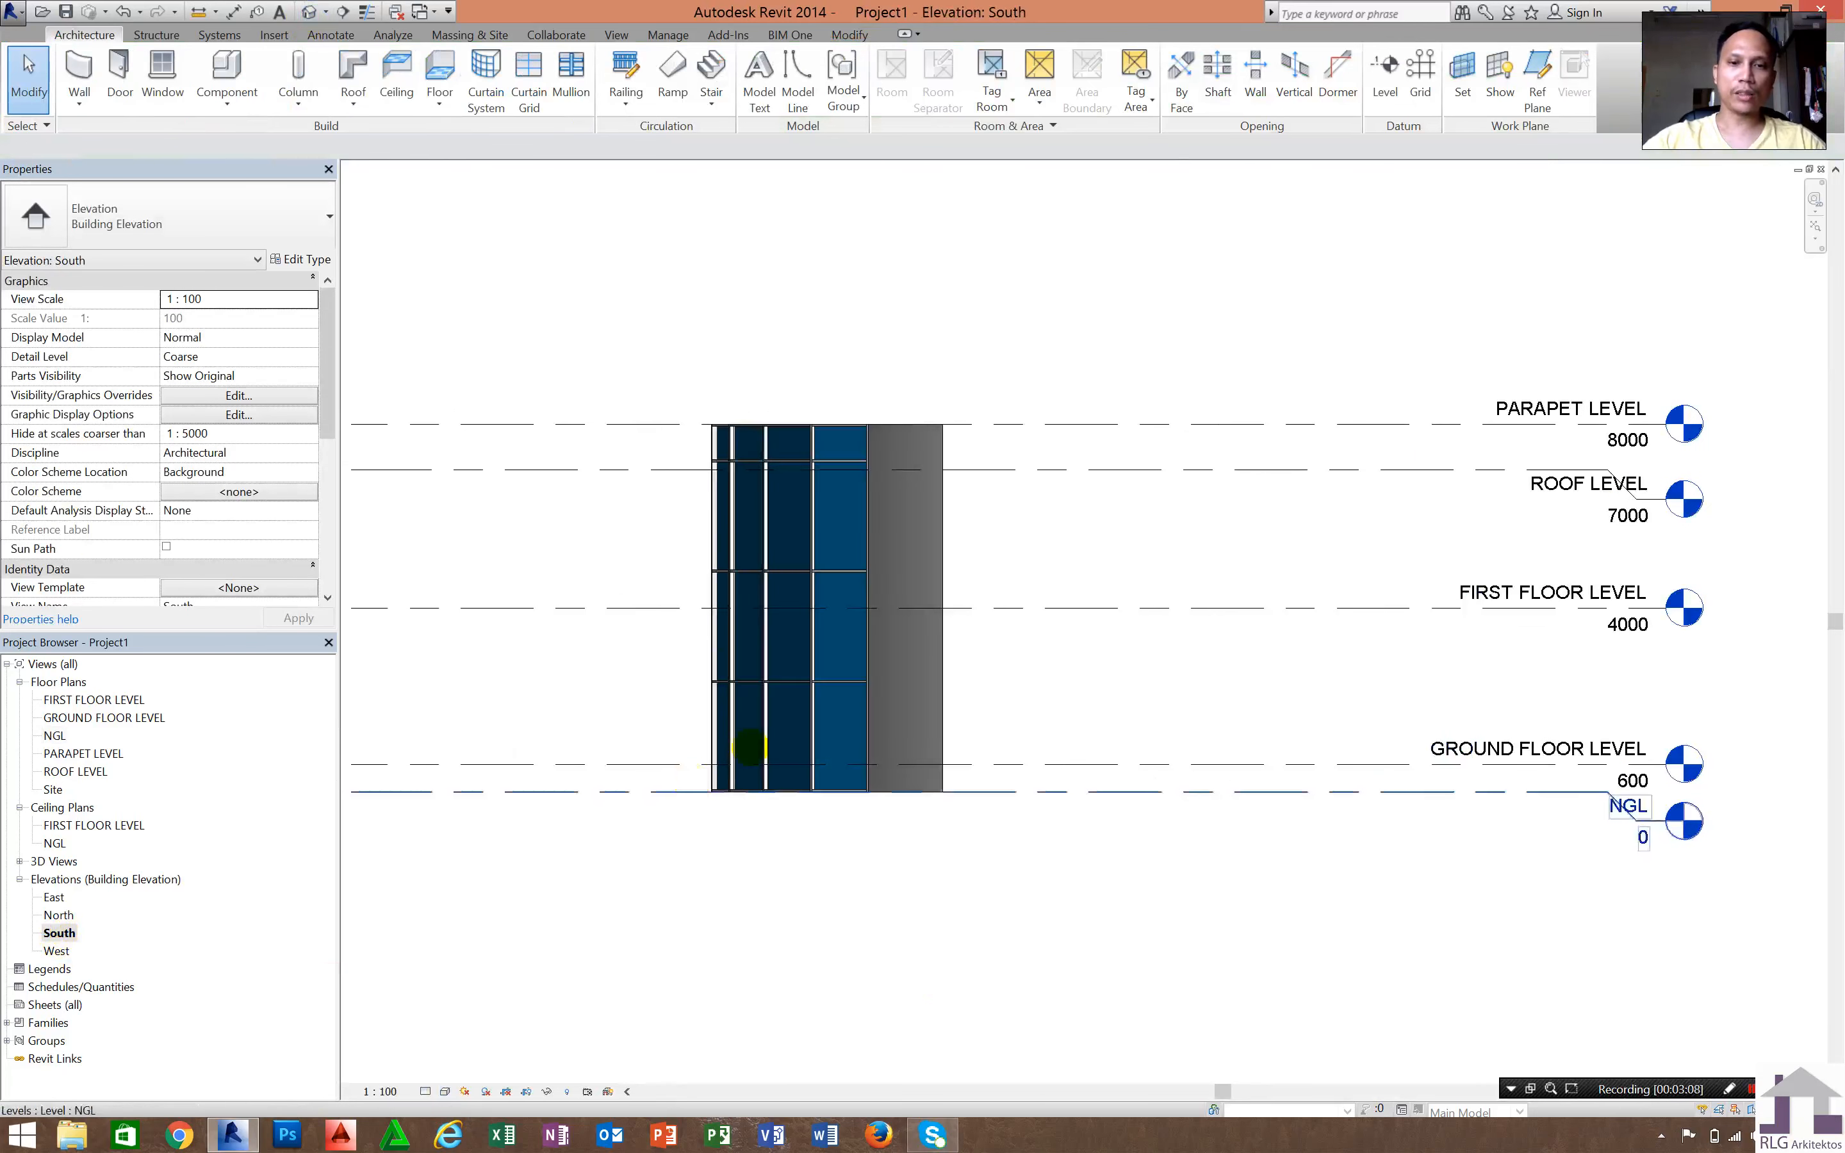
- Set the Storefront curtain wall's base constraint to GROUND FLOOR LEVEL in the South elevation
scroll(750, 748, up, 3)
click(865, 700)
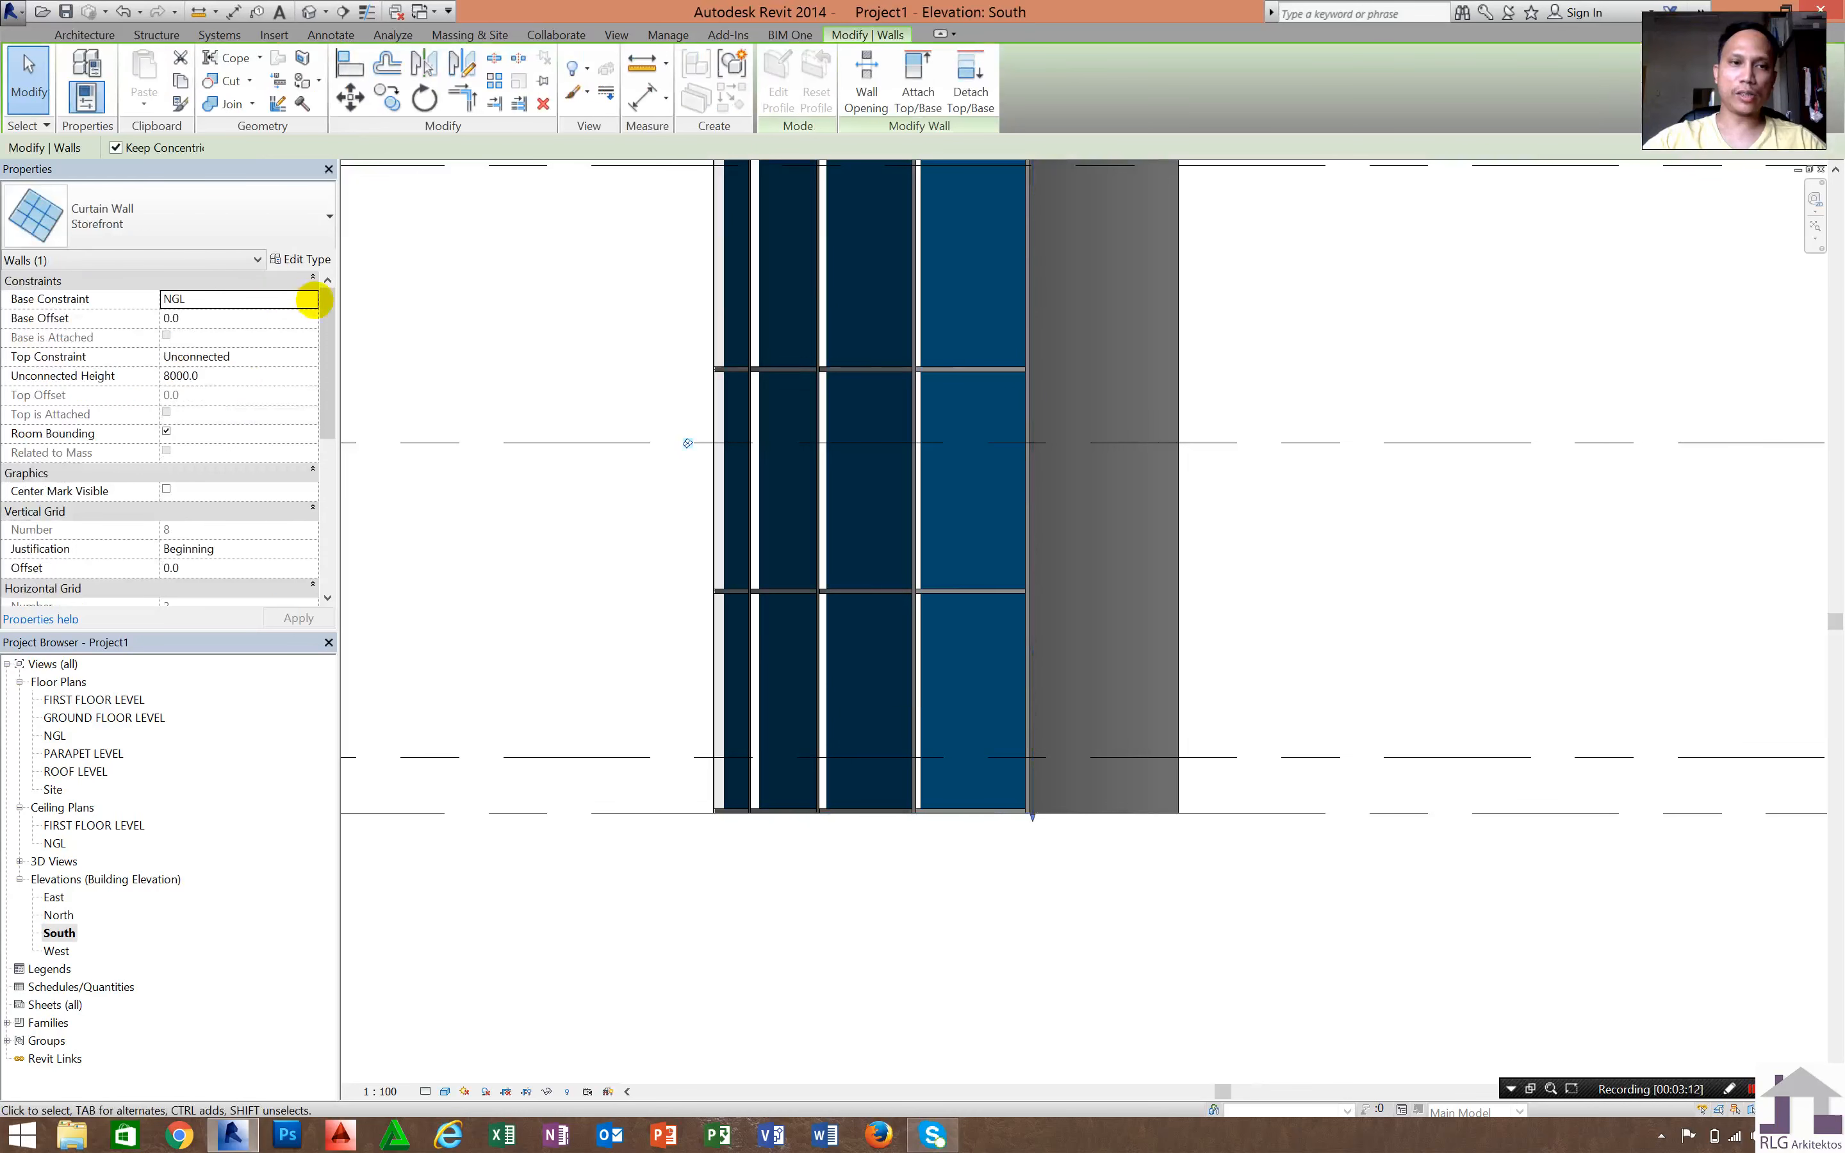
click(310, 300)
click(309, 340)
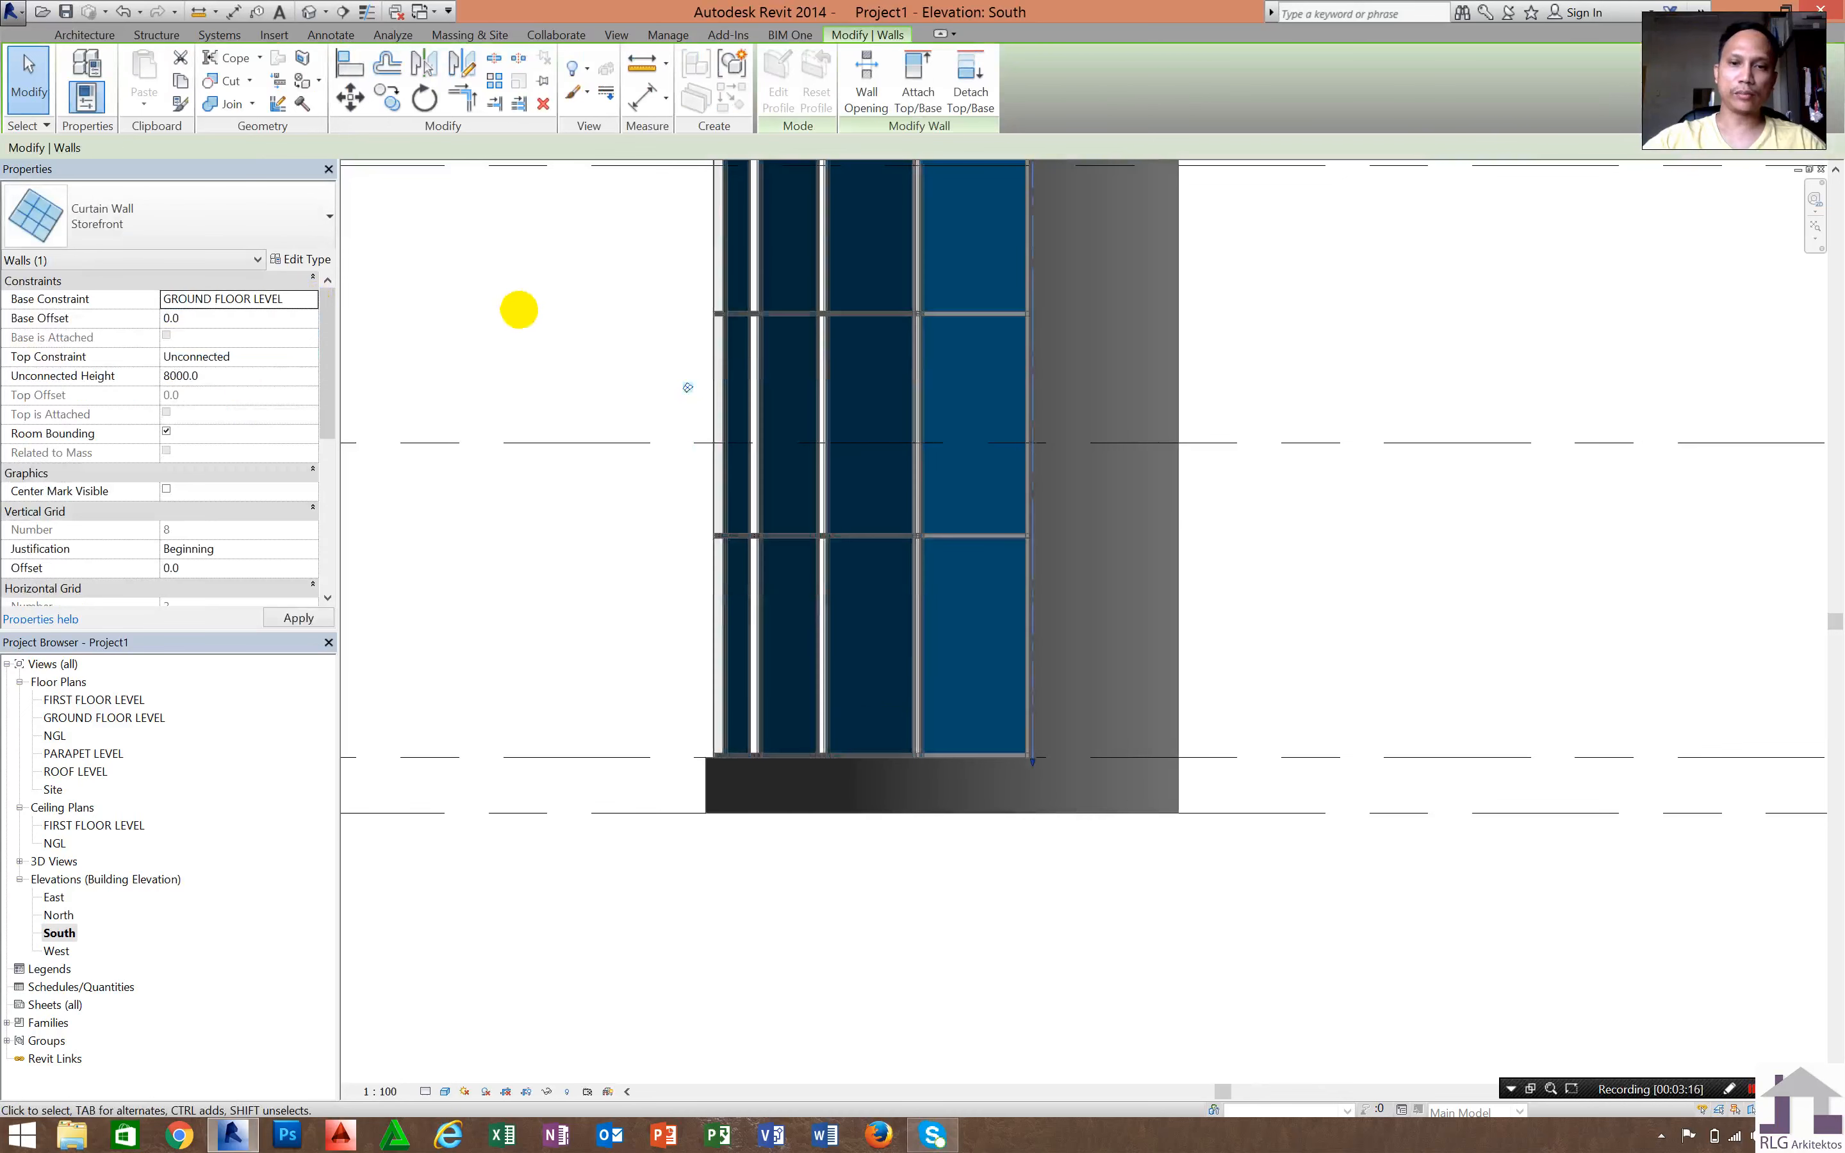
- Lower the top edge of the Storefront curtain wall by aligning it to ROOF LEVEL
middle_drag(518, 310, 565, 548)
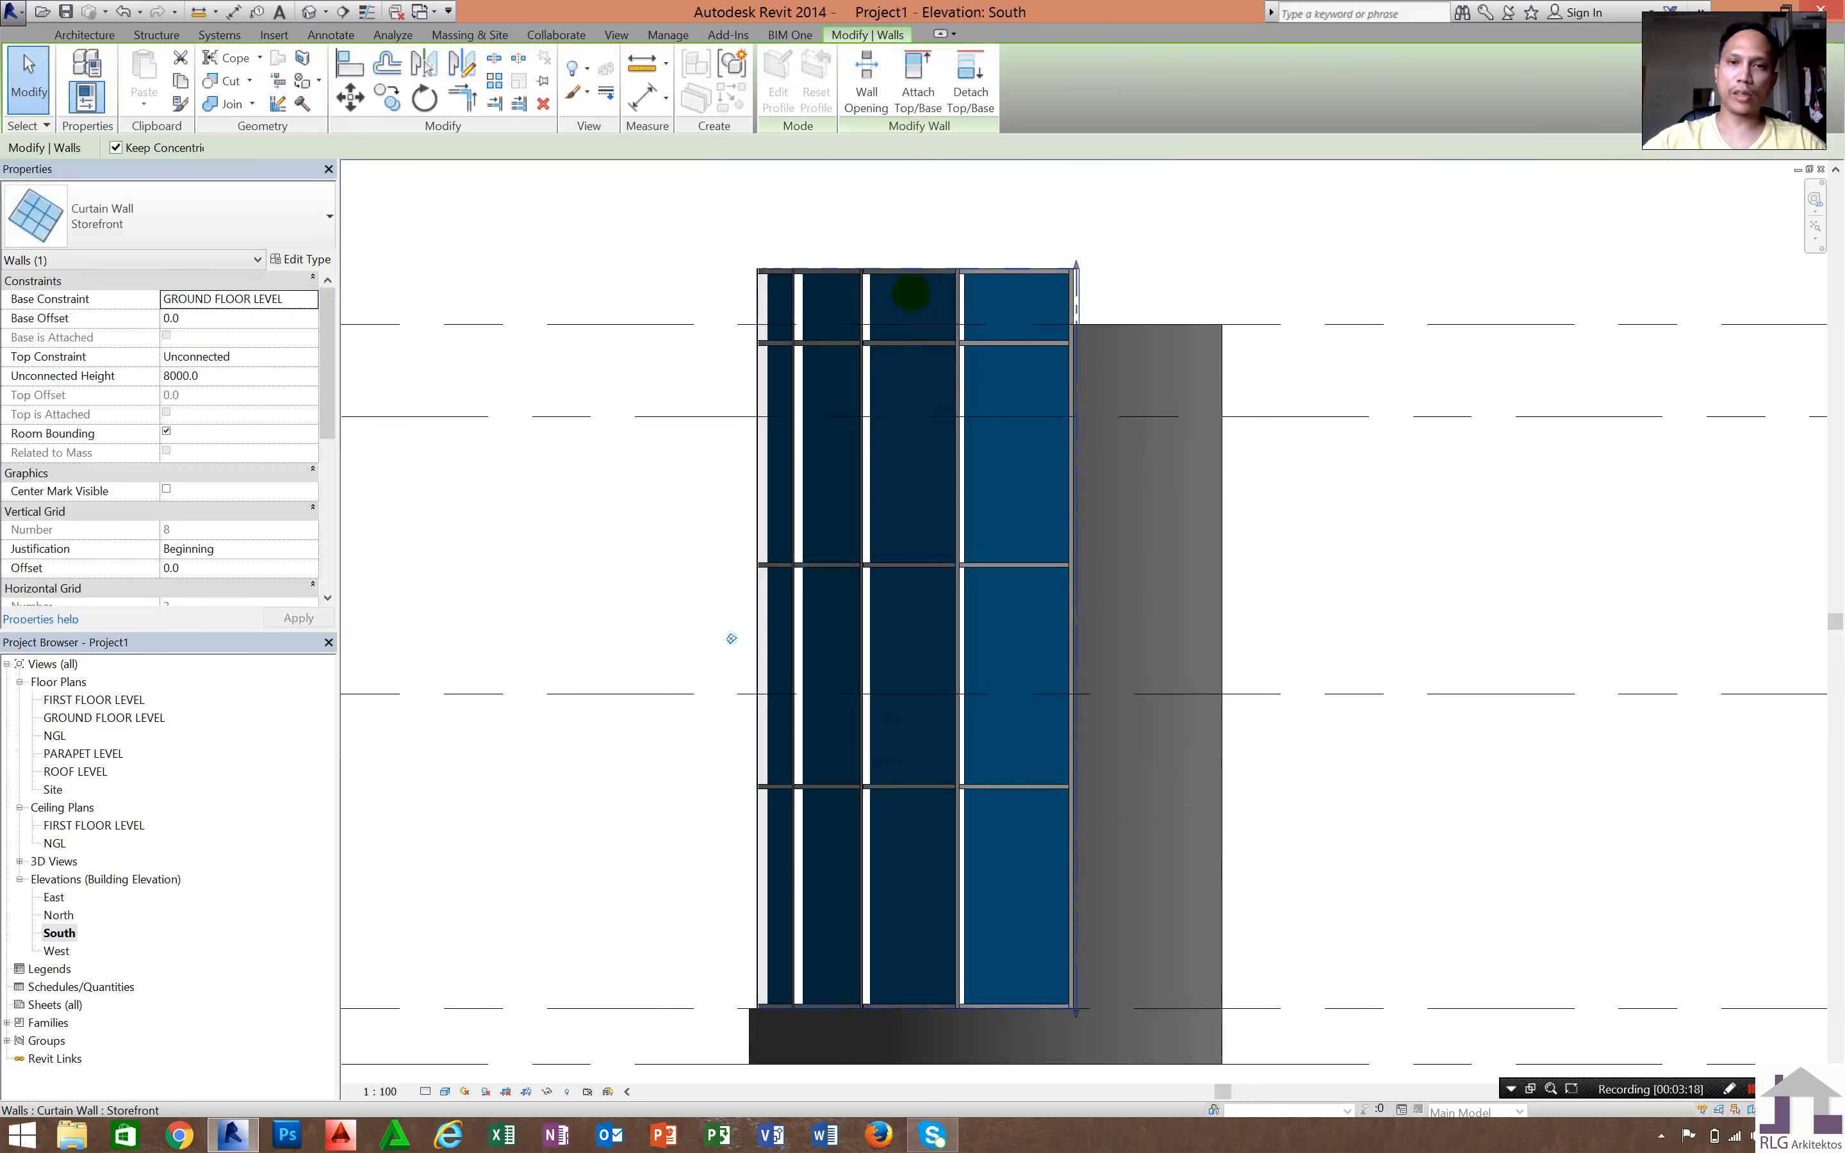
click(911, 293)
click(878, 267)
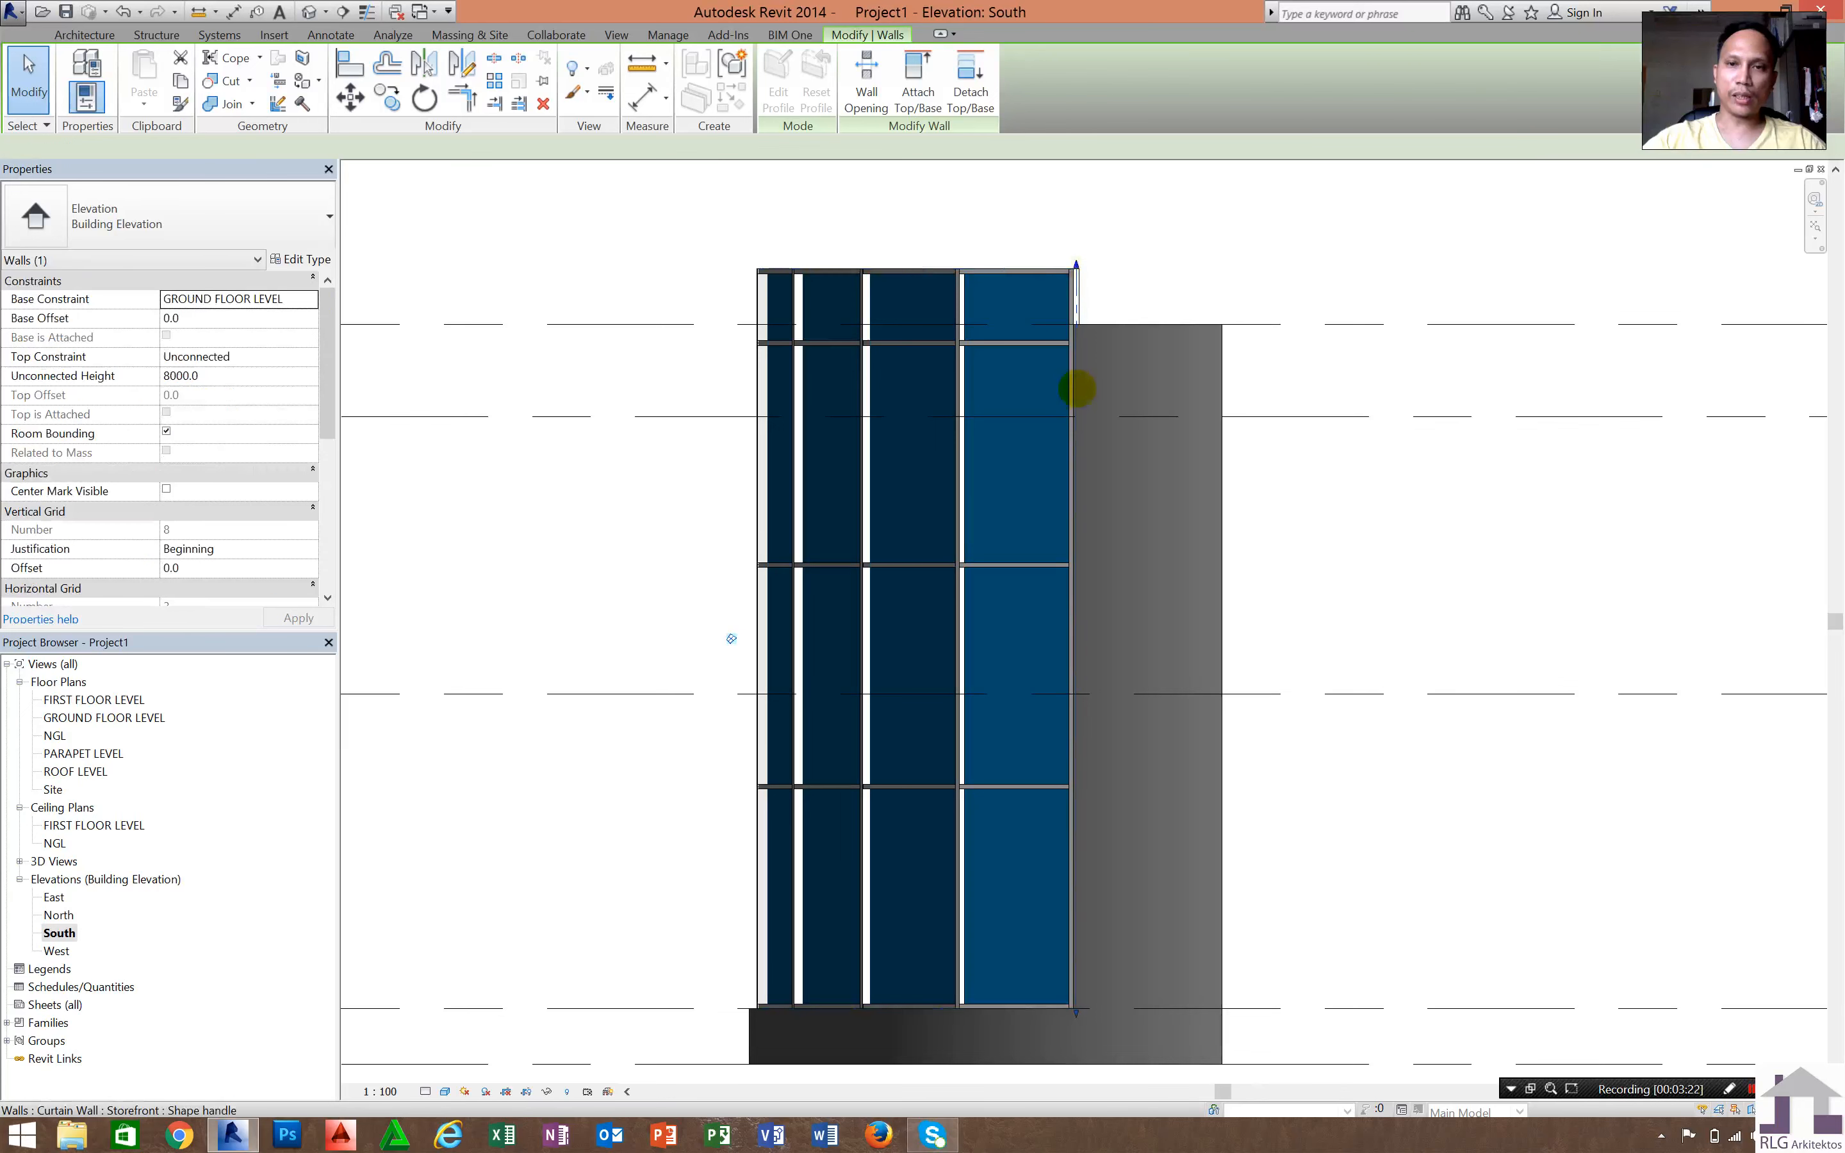
drag(1076, 389, 1074, 418)
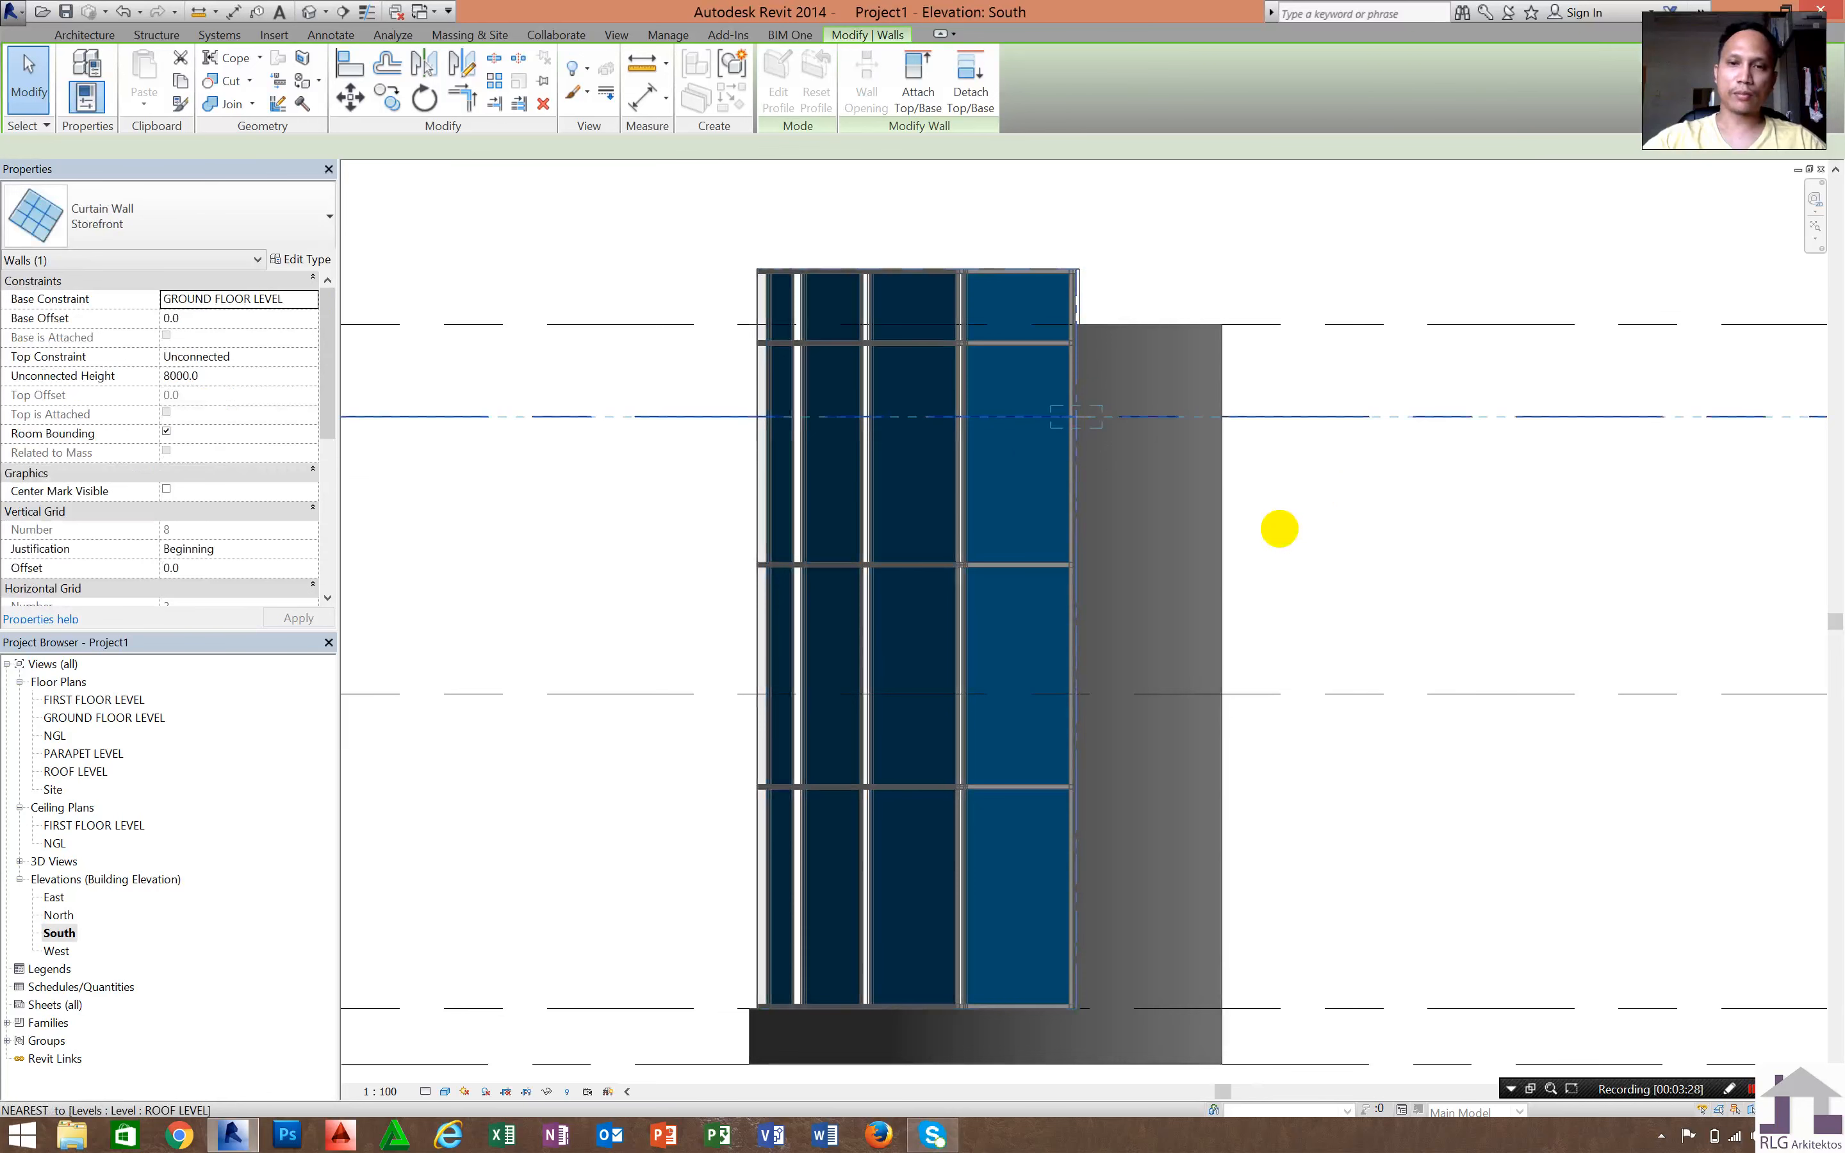
click(1281, 528)
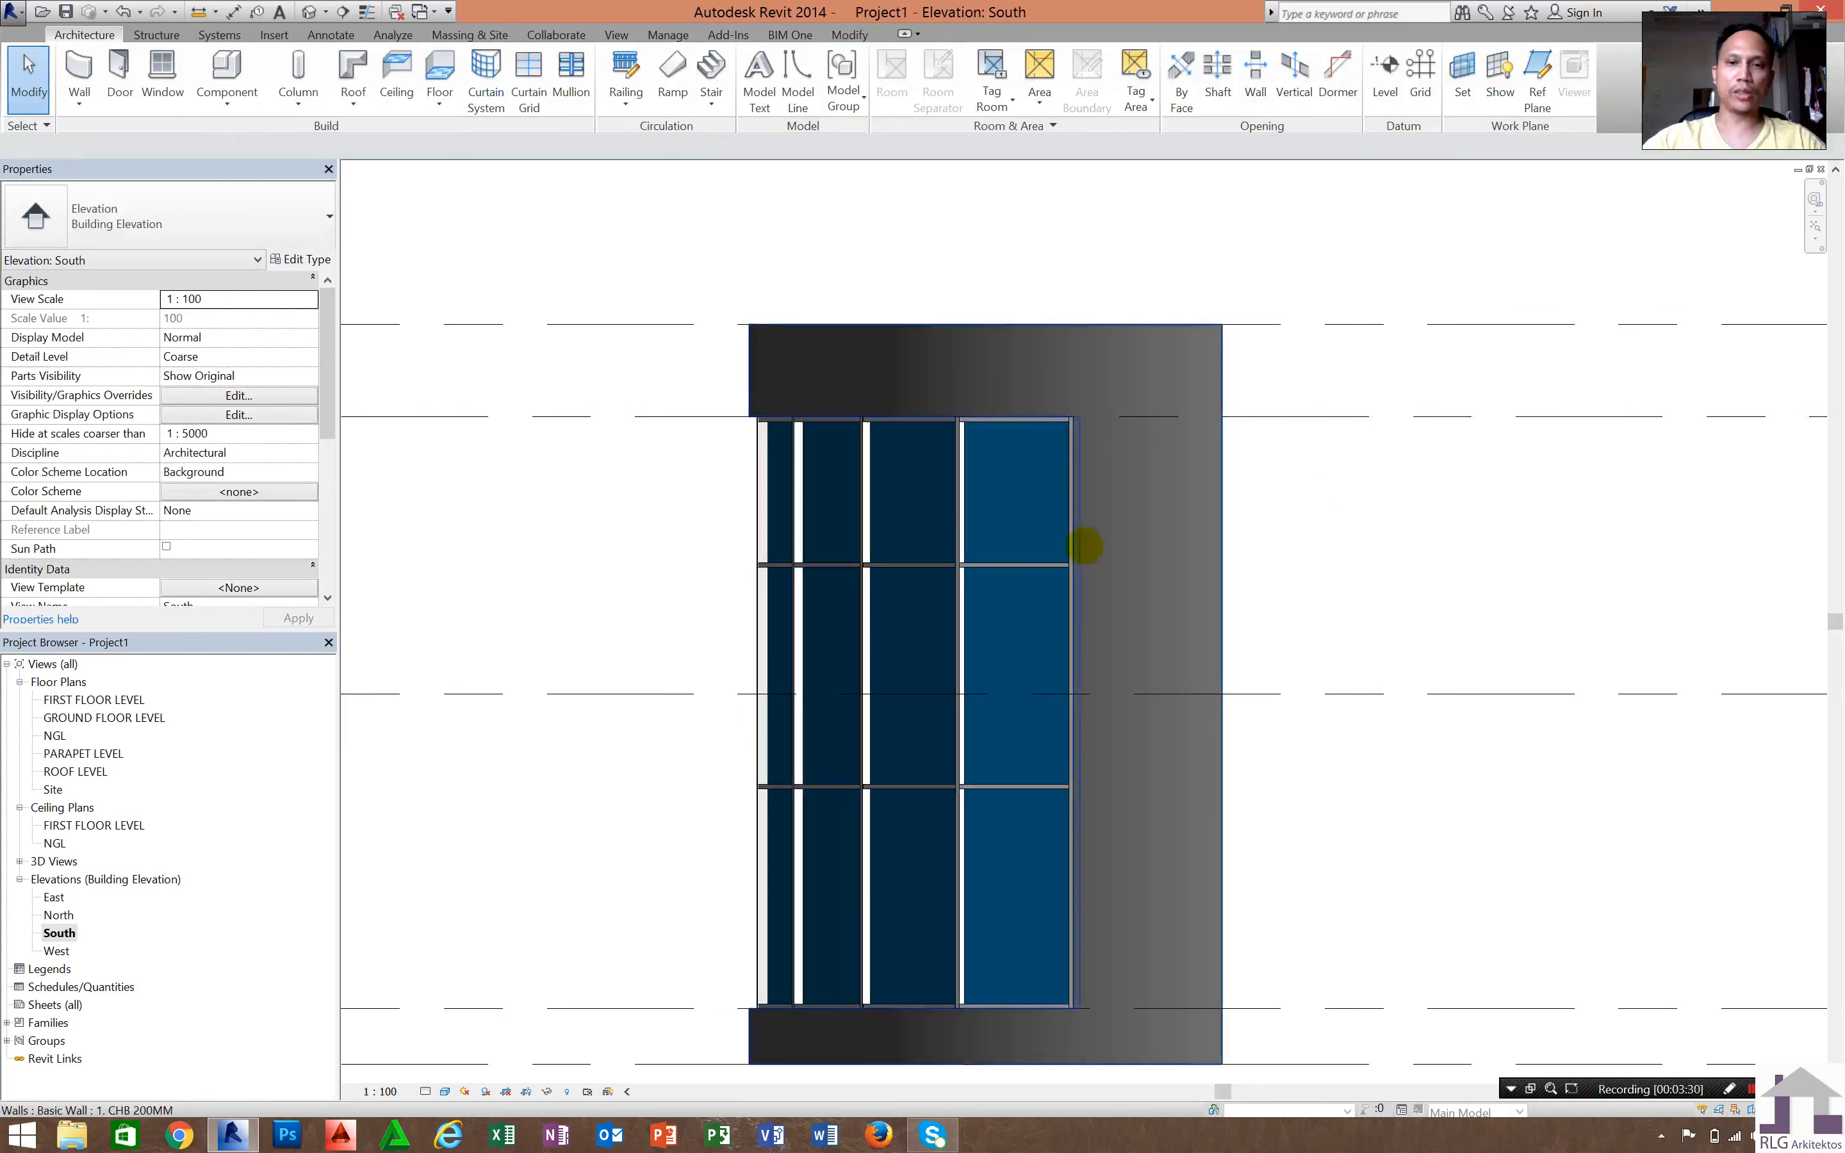
- Place a horizontal curtain grid line across all segments of the Storefront curtain wall at FIRST FLOOR LEVEL
scroll(902, 754, up, 2)
middle_drag(919, 750, 961, 717)
scroll(961, 721, down, 2)
key(ctrl)
key(ctrl)
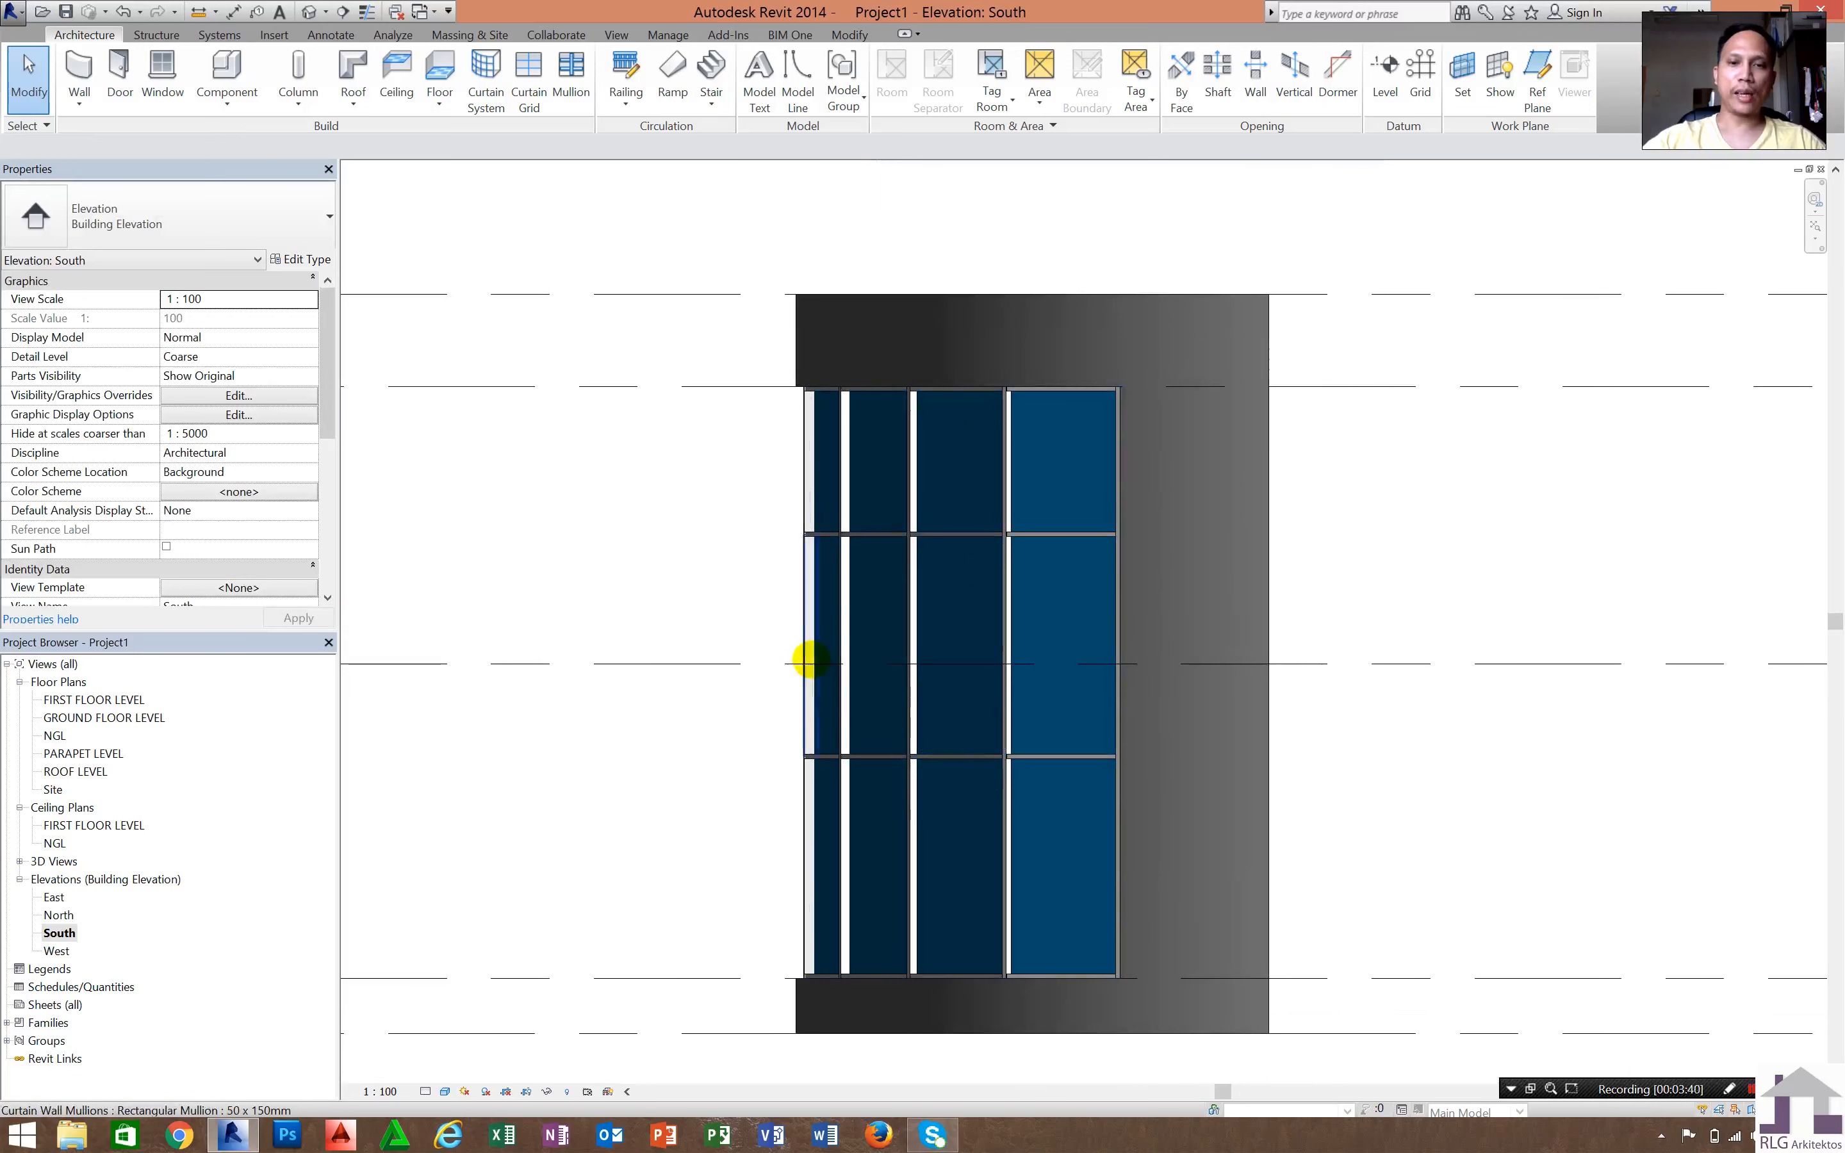
scroll(911, 675, up, 3)
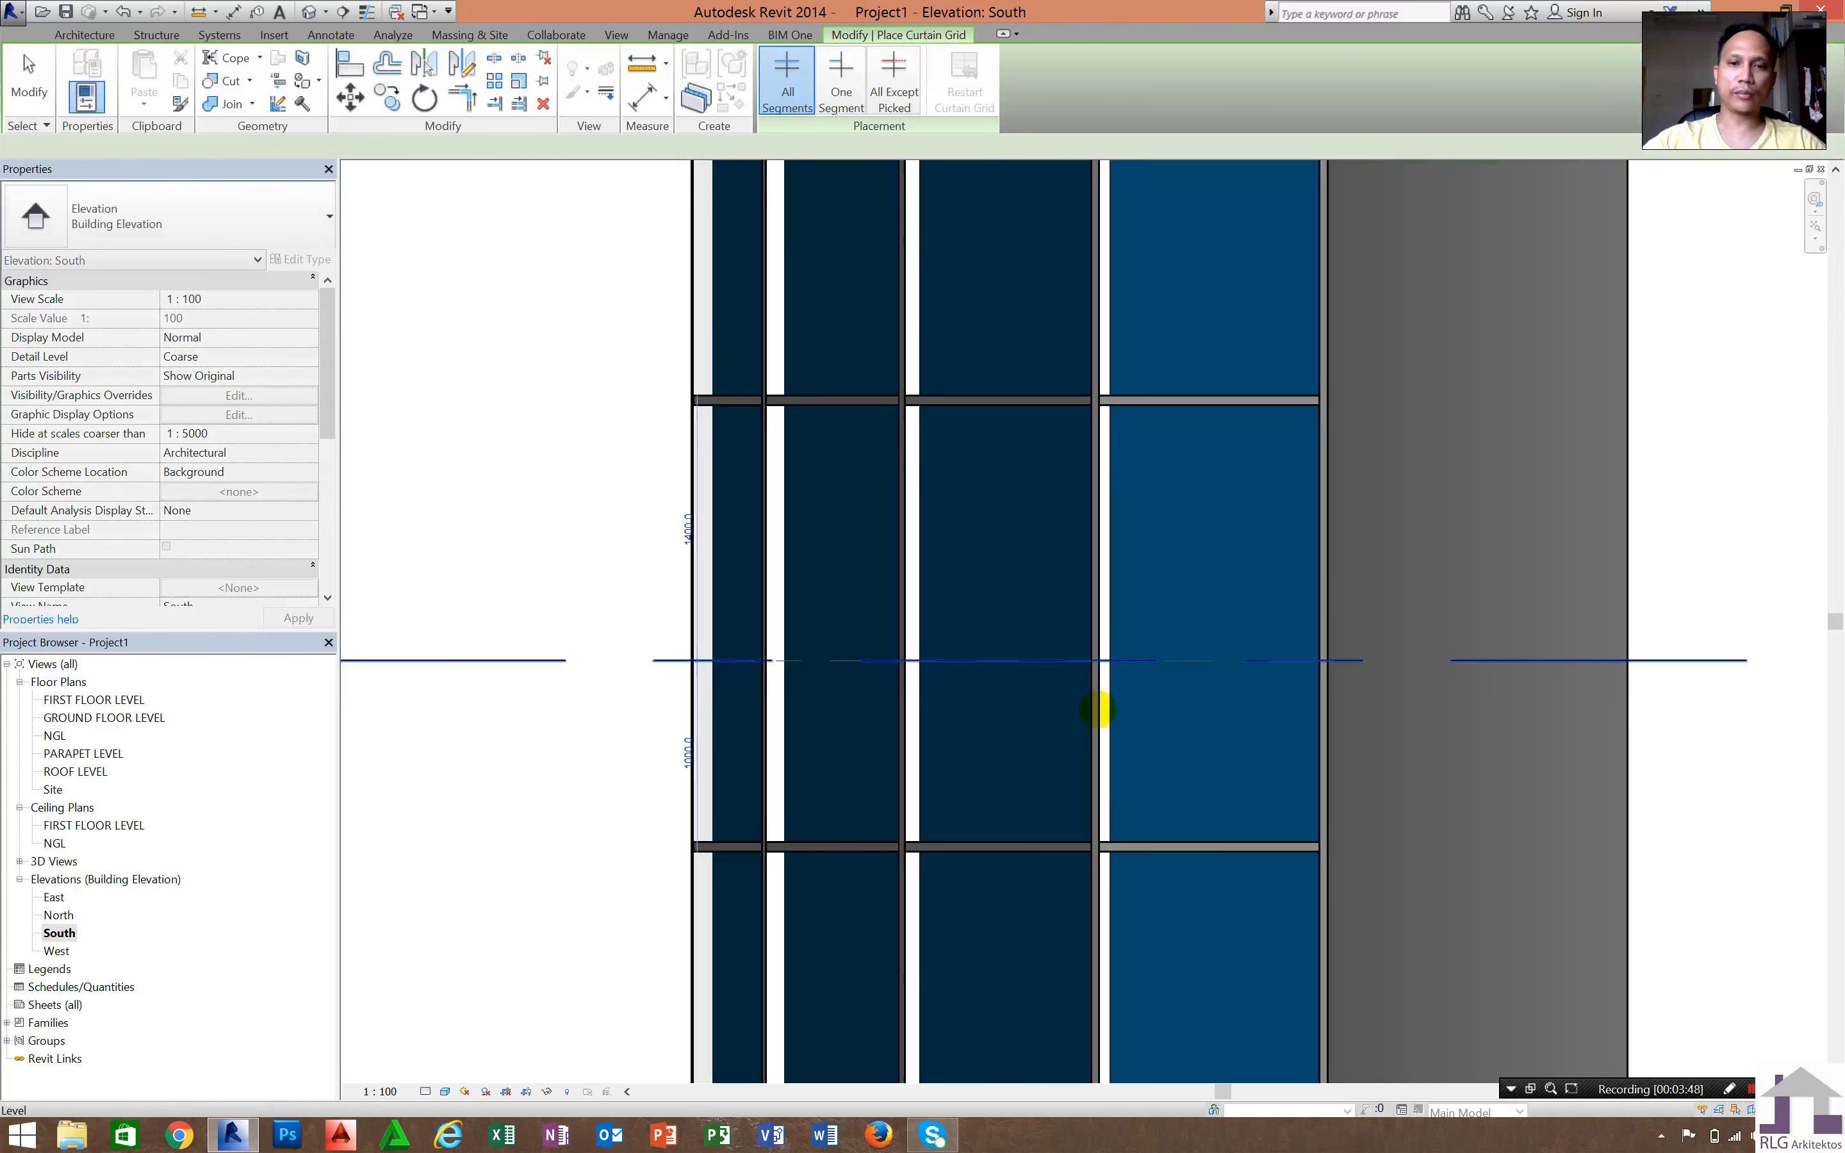
click(1206, 577)
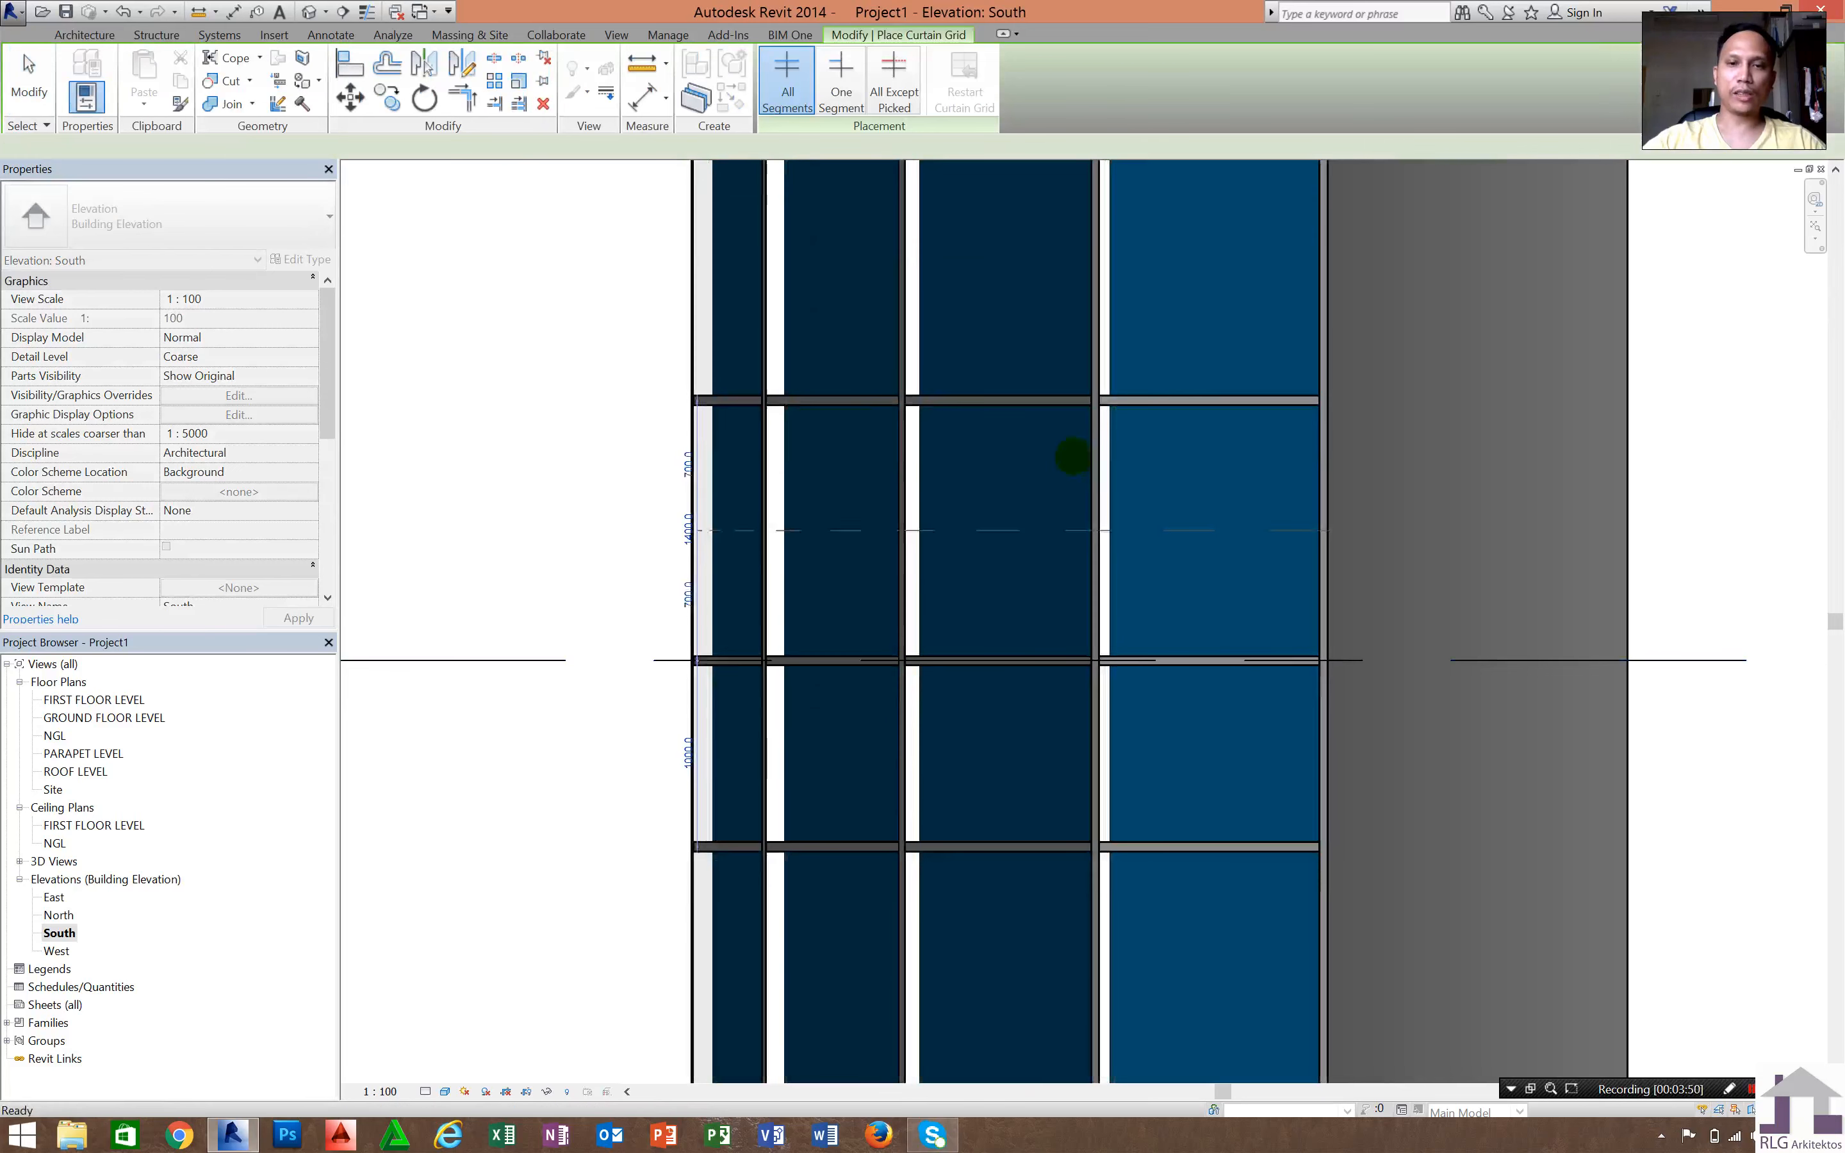
scroll(1046, 643, down, 3)
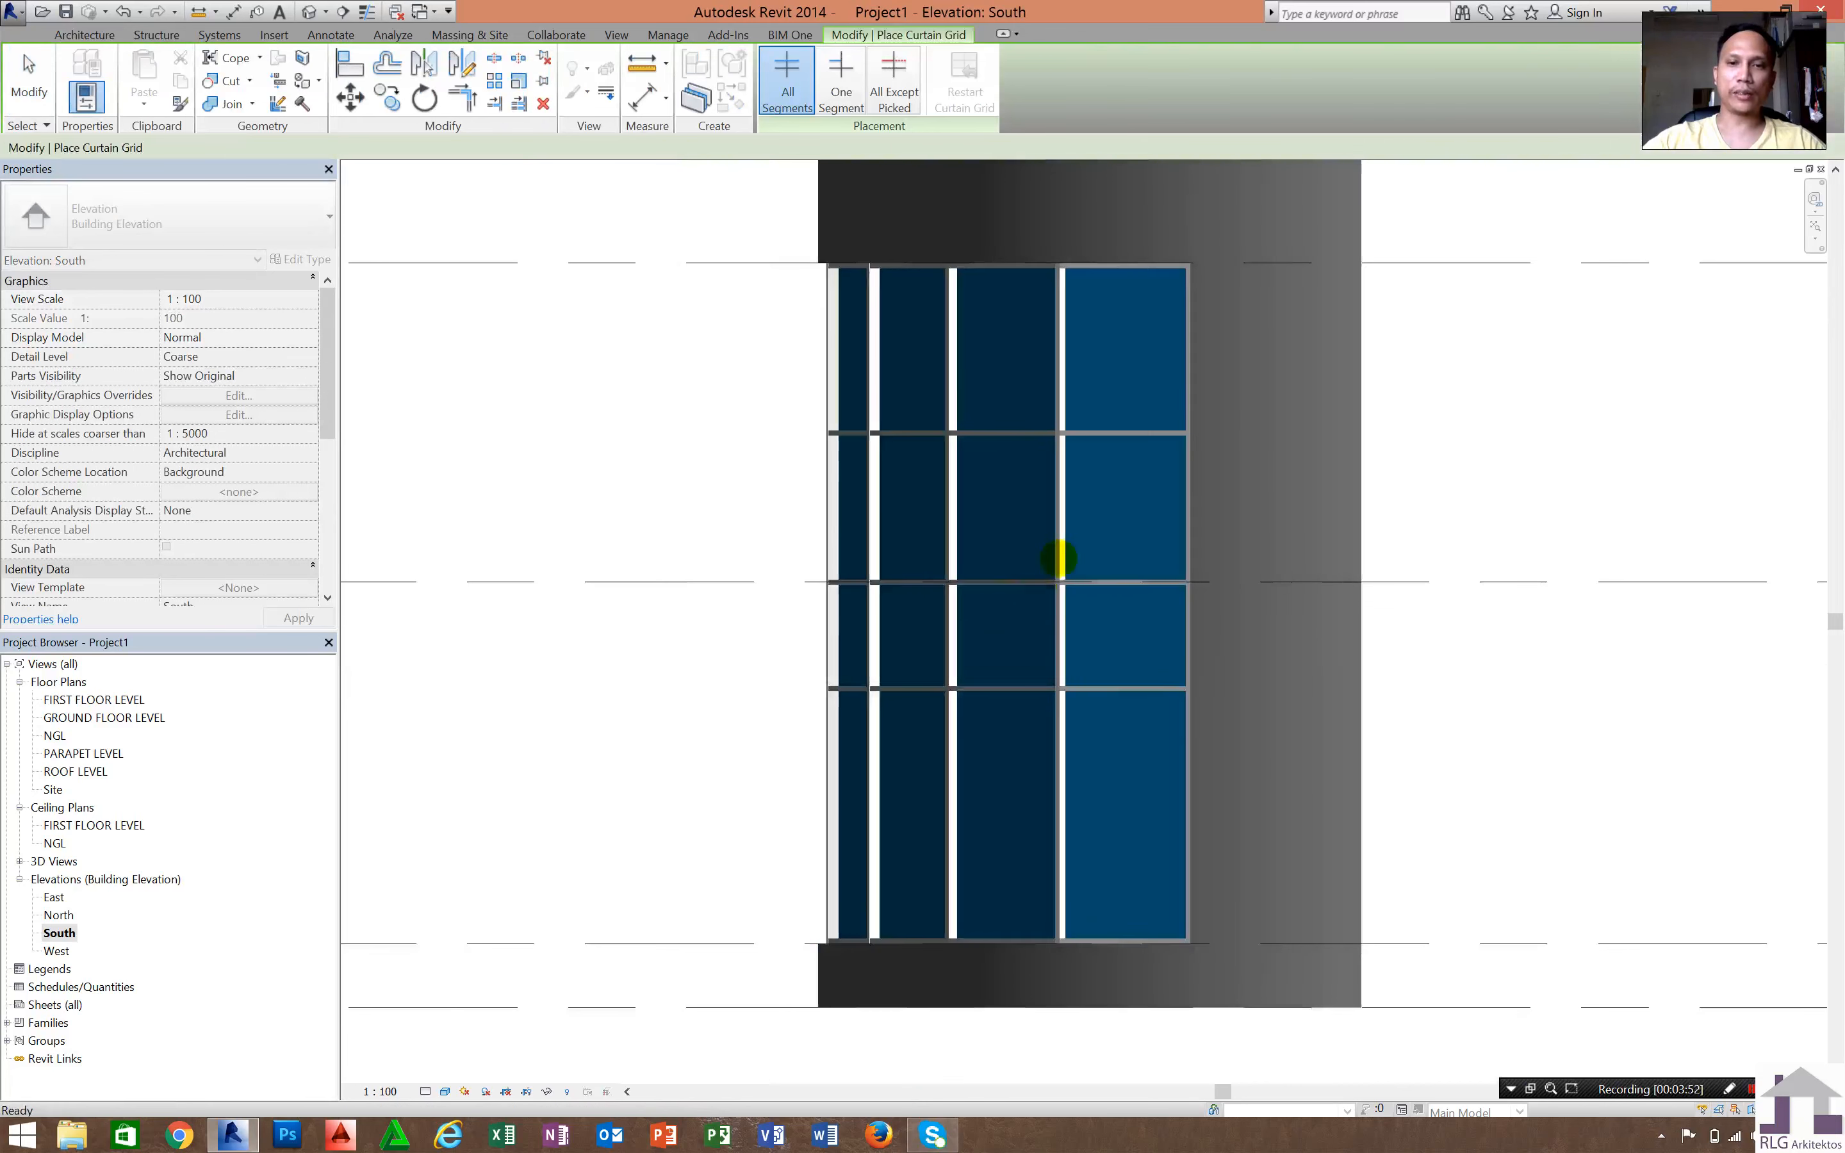
key(Escape)
- Select the horizontal curtain grid line between FIRST FLOOR LEVEL and ROOF LEVEL and unpin it
scroll(1062, 565, up, 3)
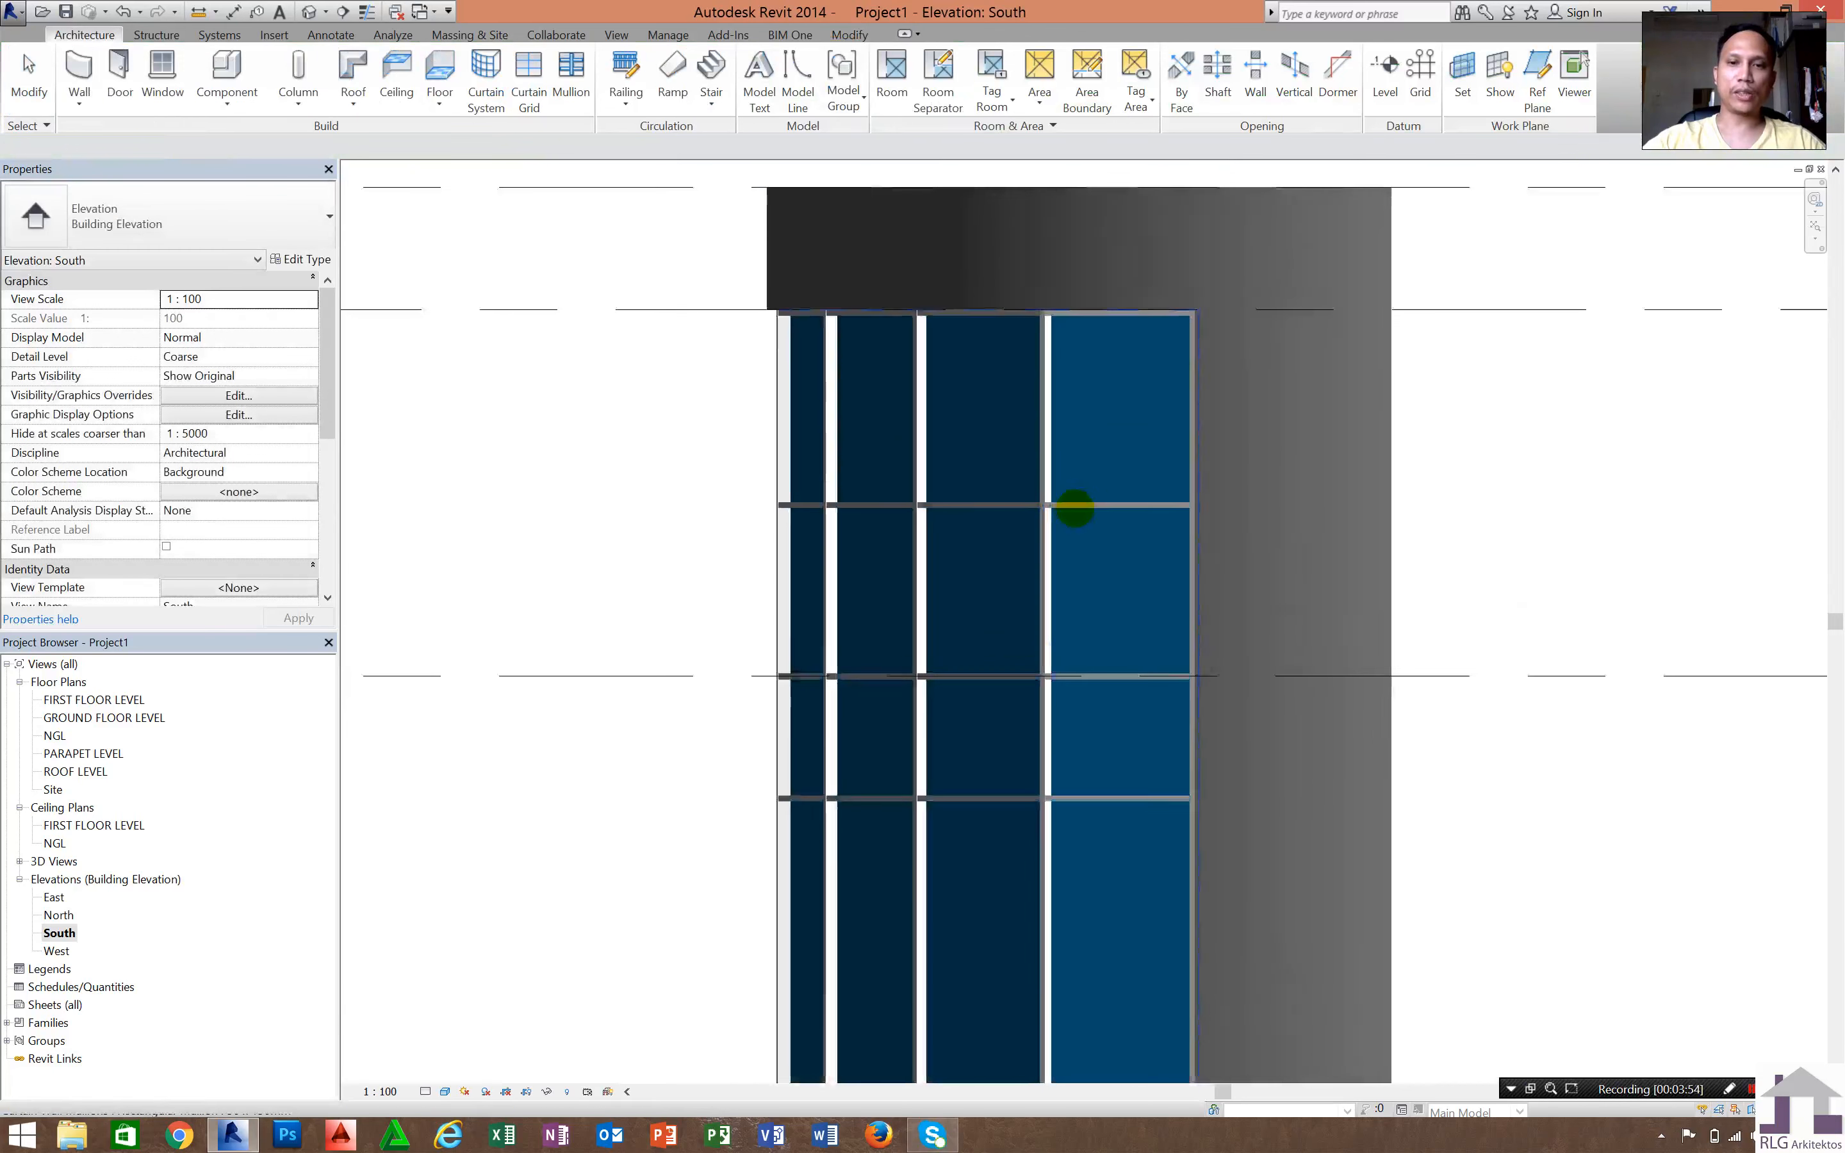
scroll(961, 499, up, 2)
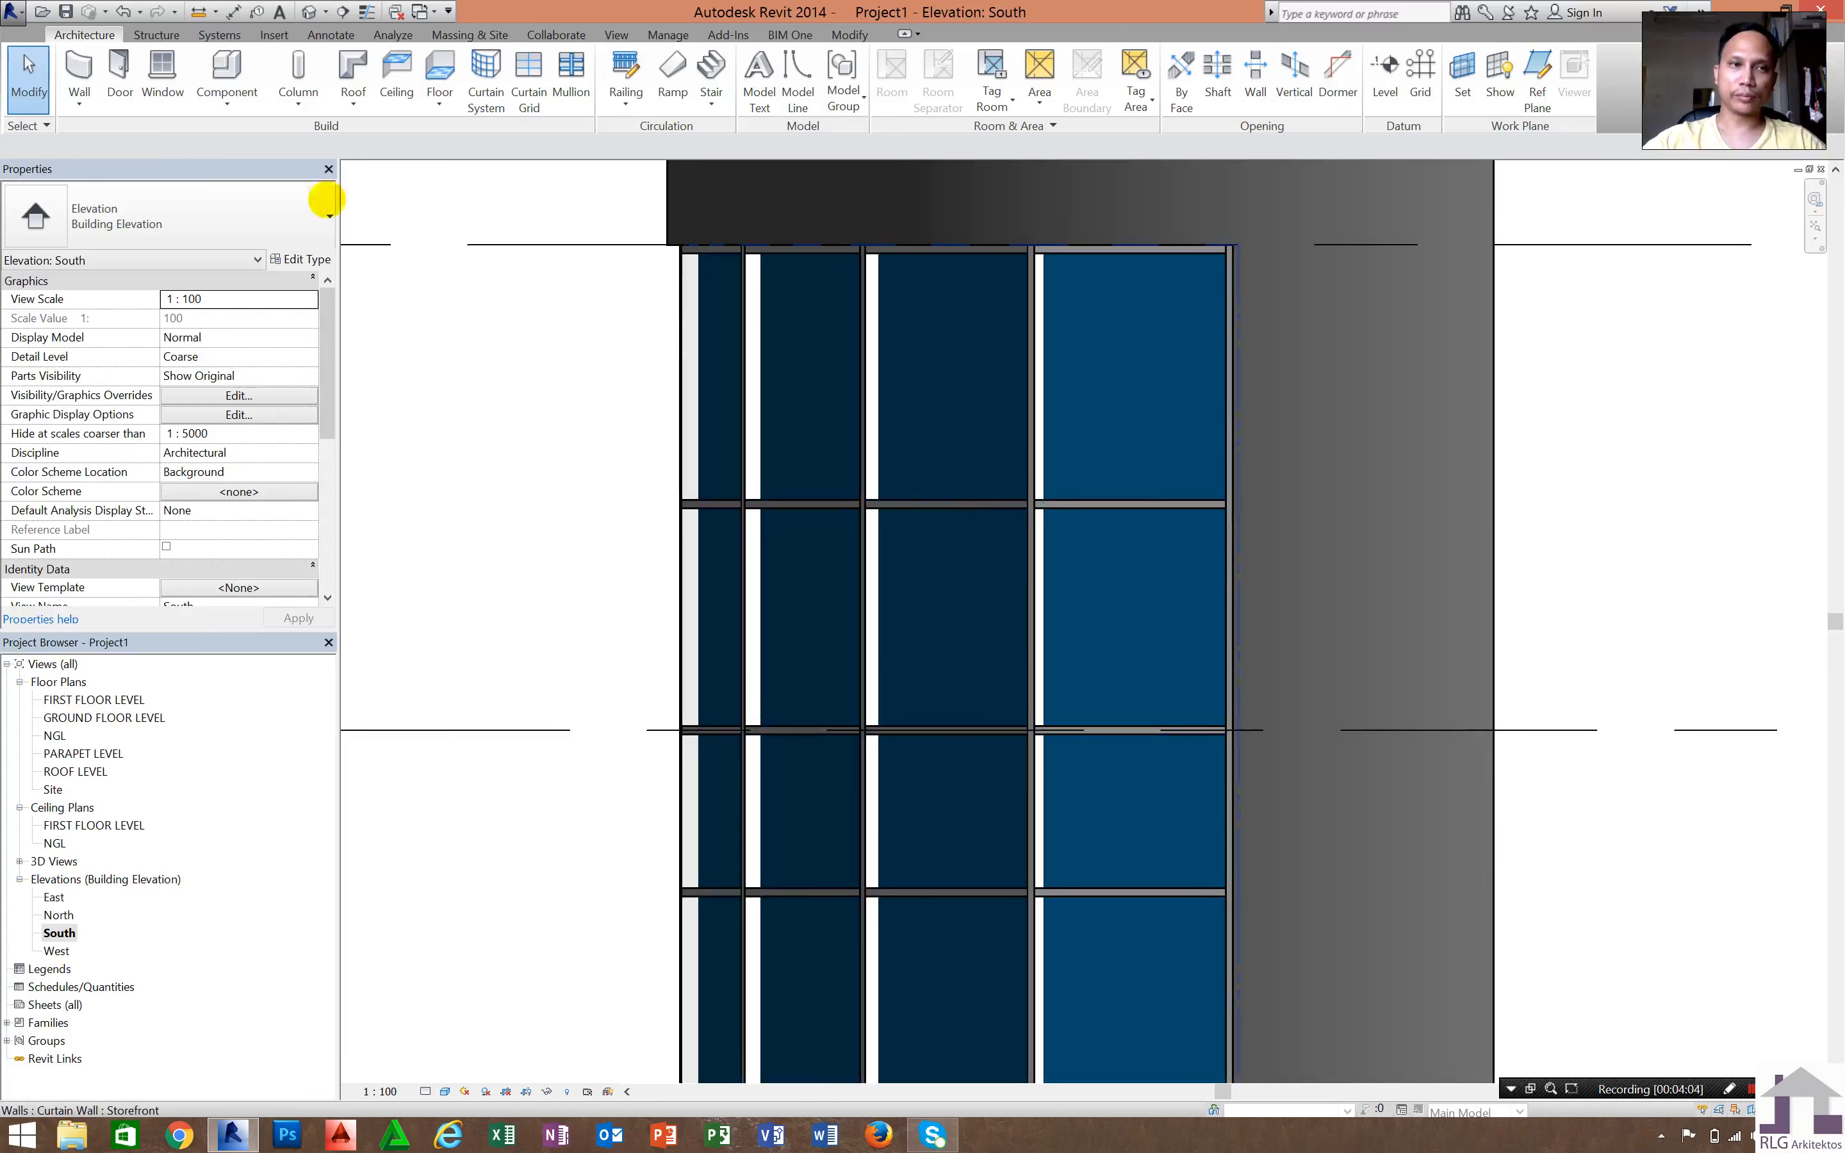
click(28, 126)
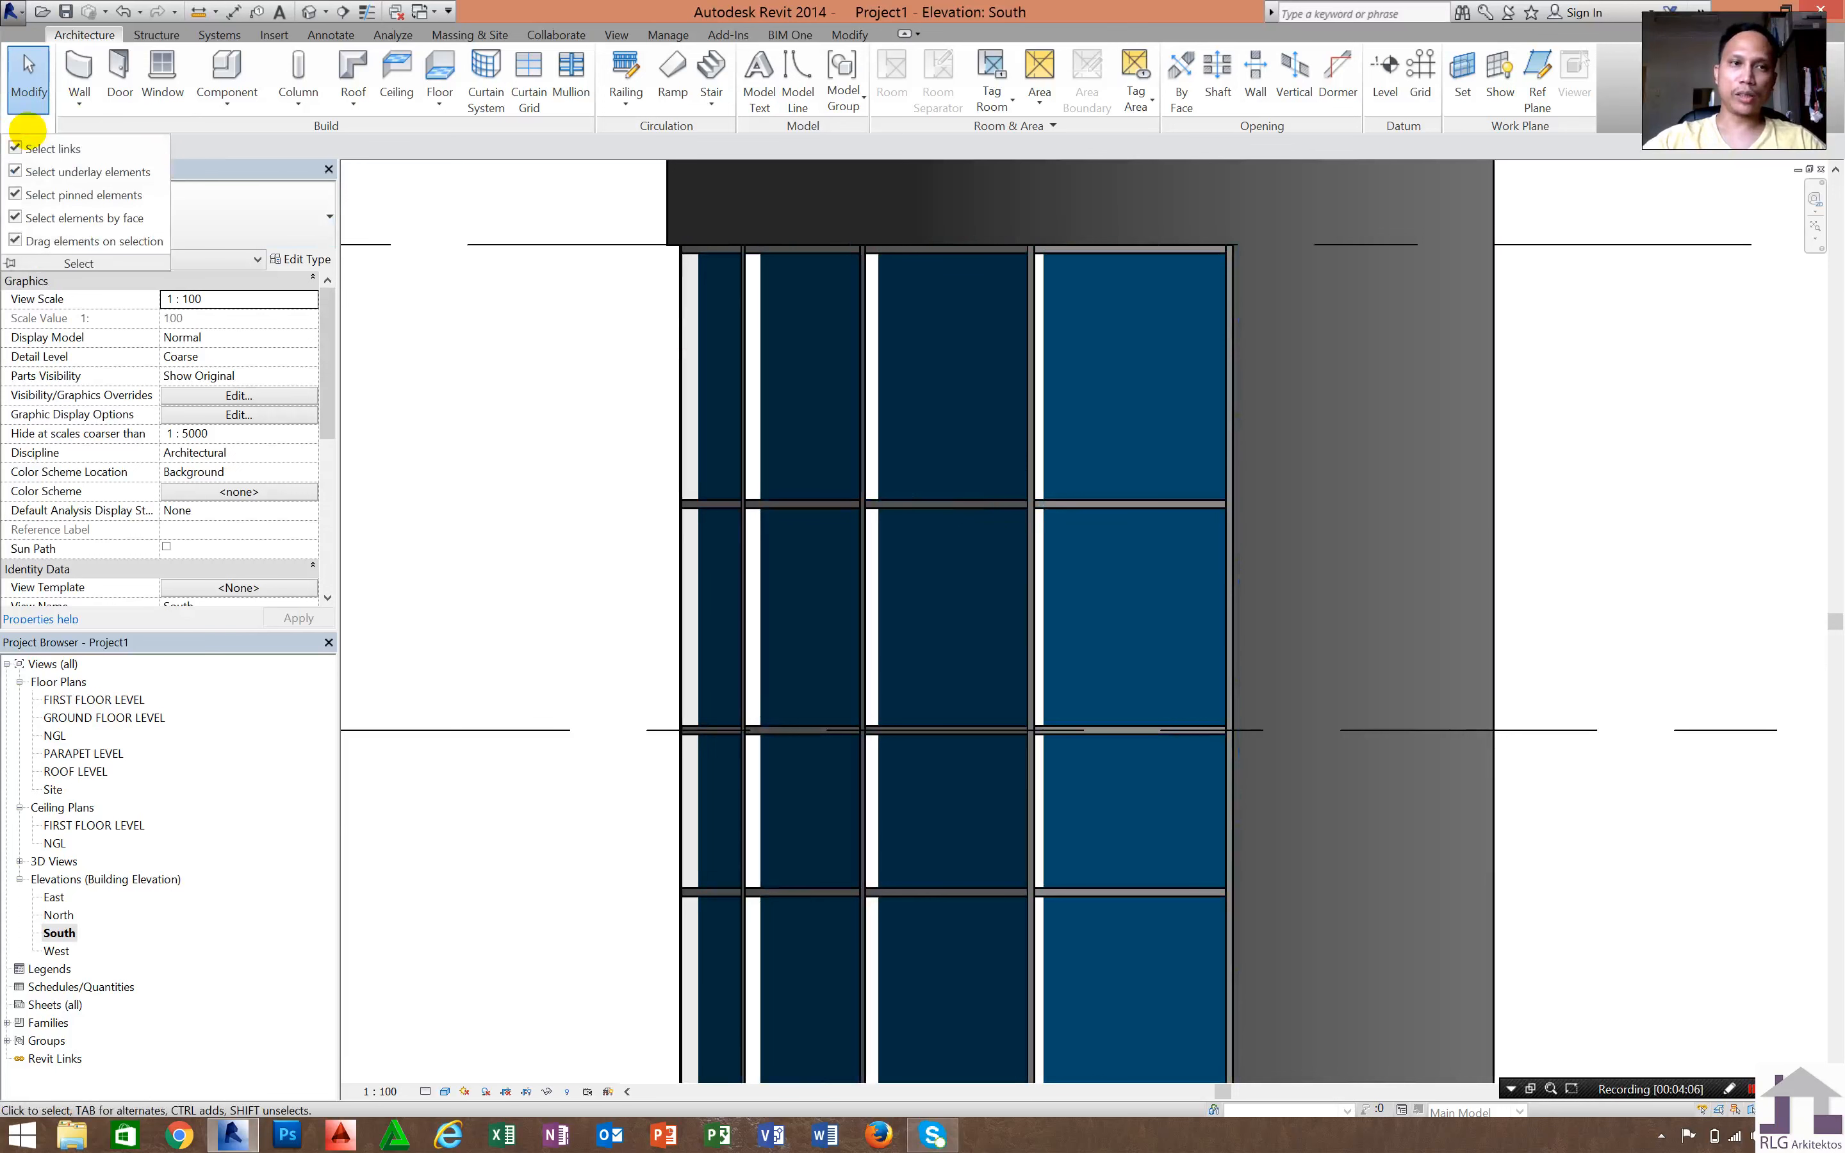
scroll(1163, 528, up, 3)
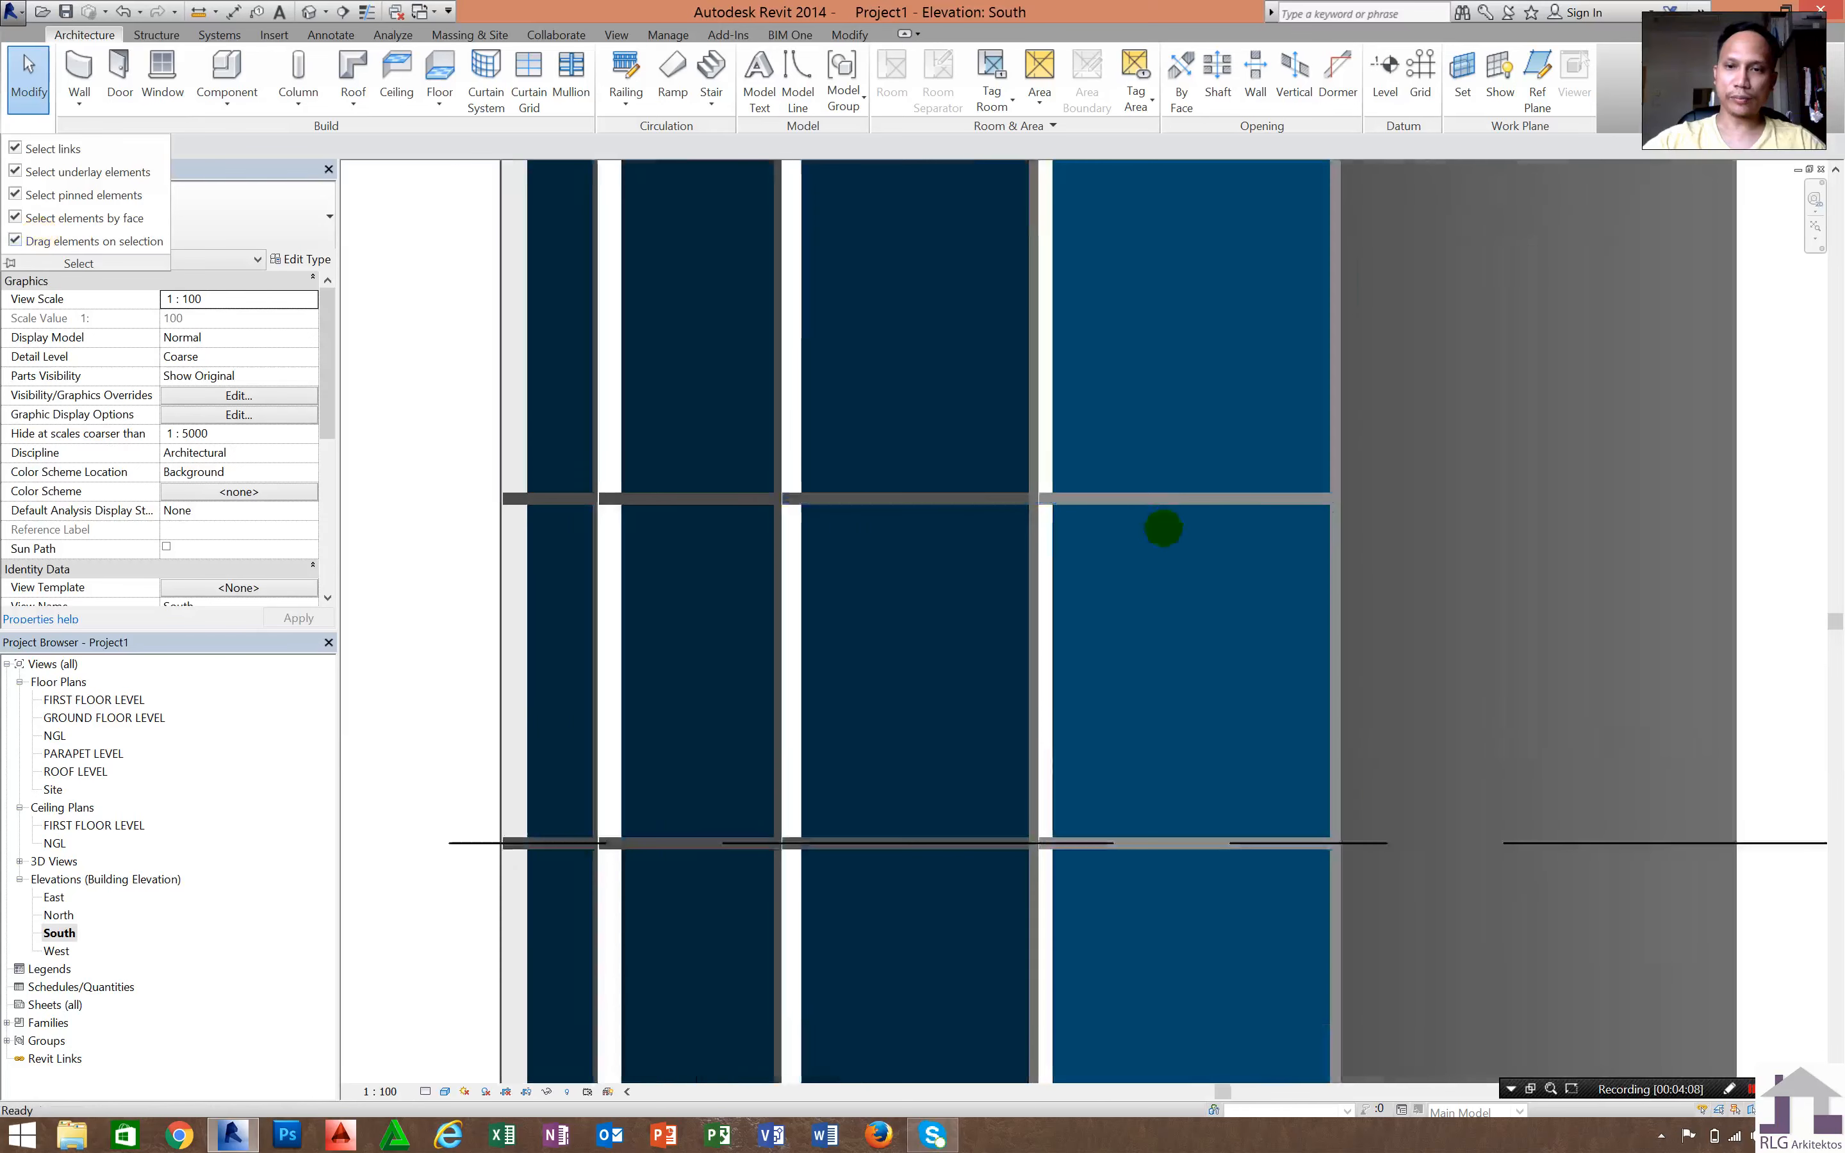
scroll(1163, 528, up, 2)
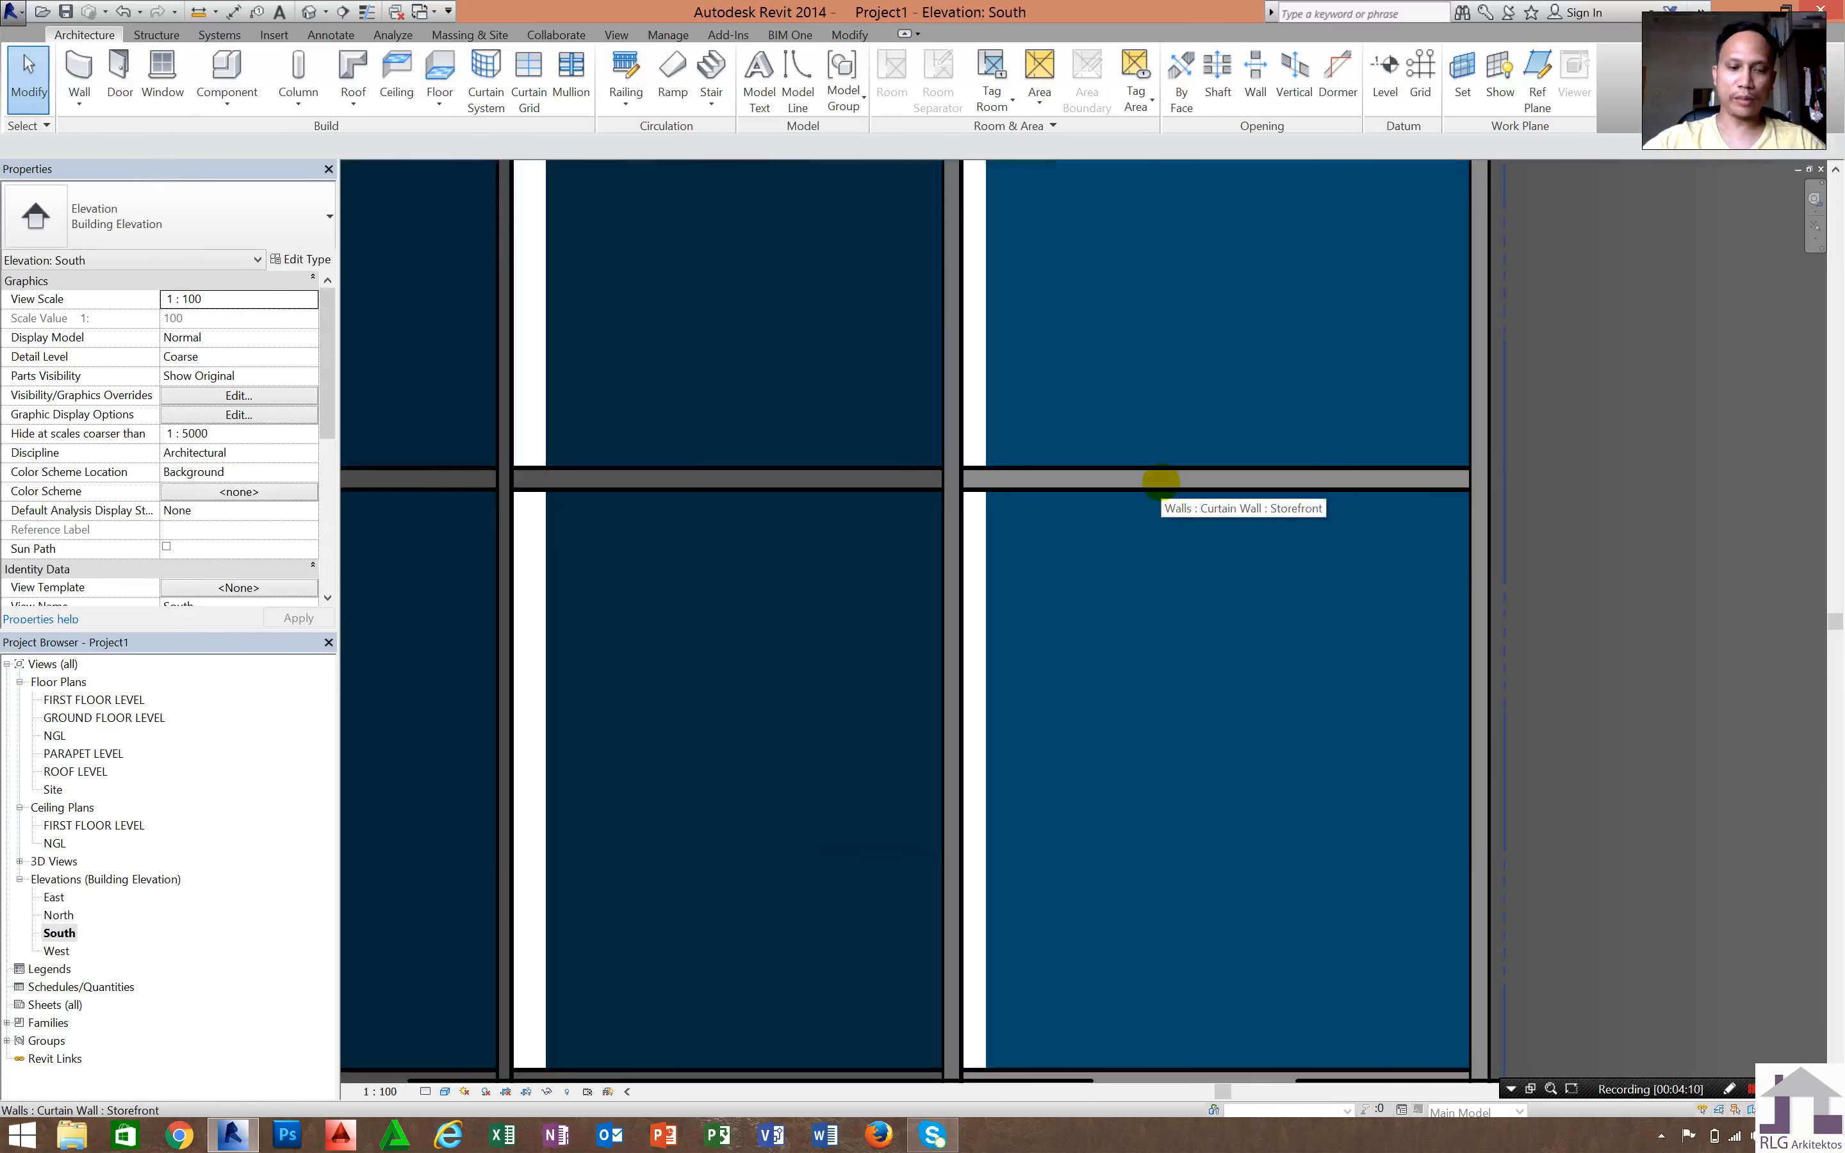
key(Tab)
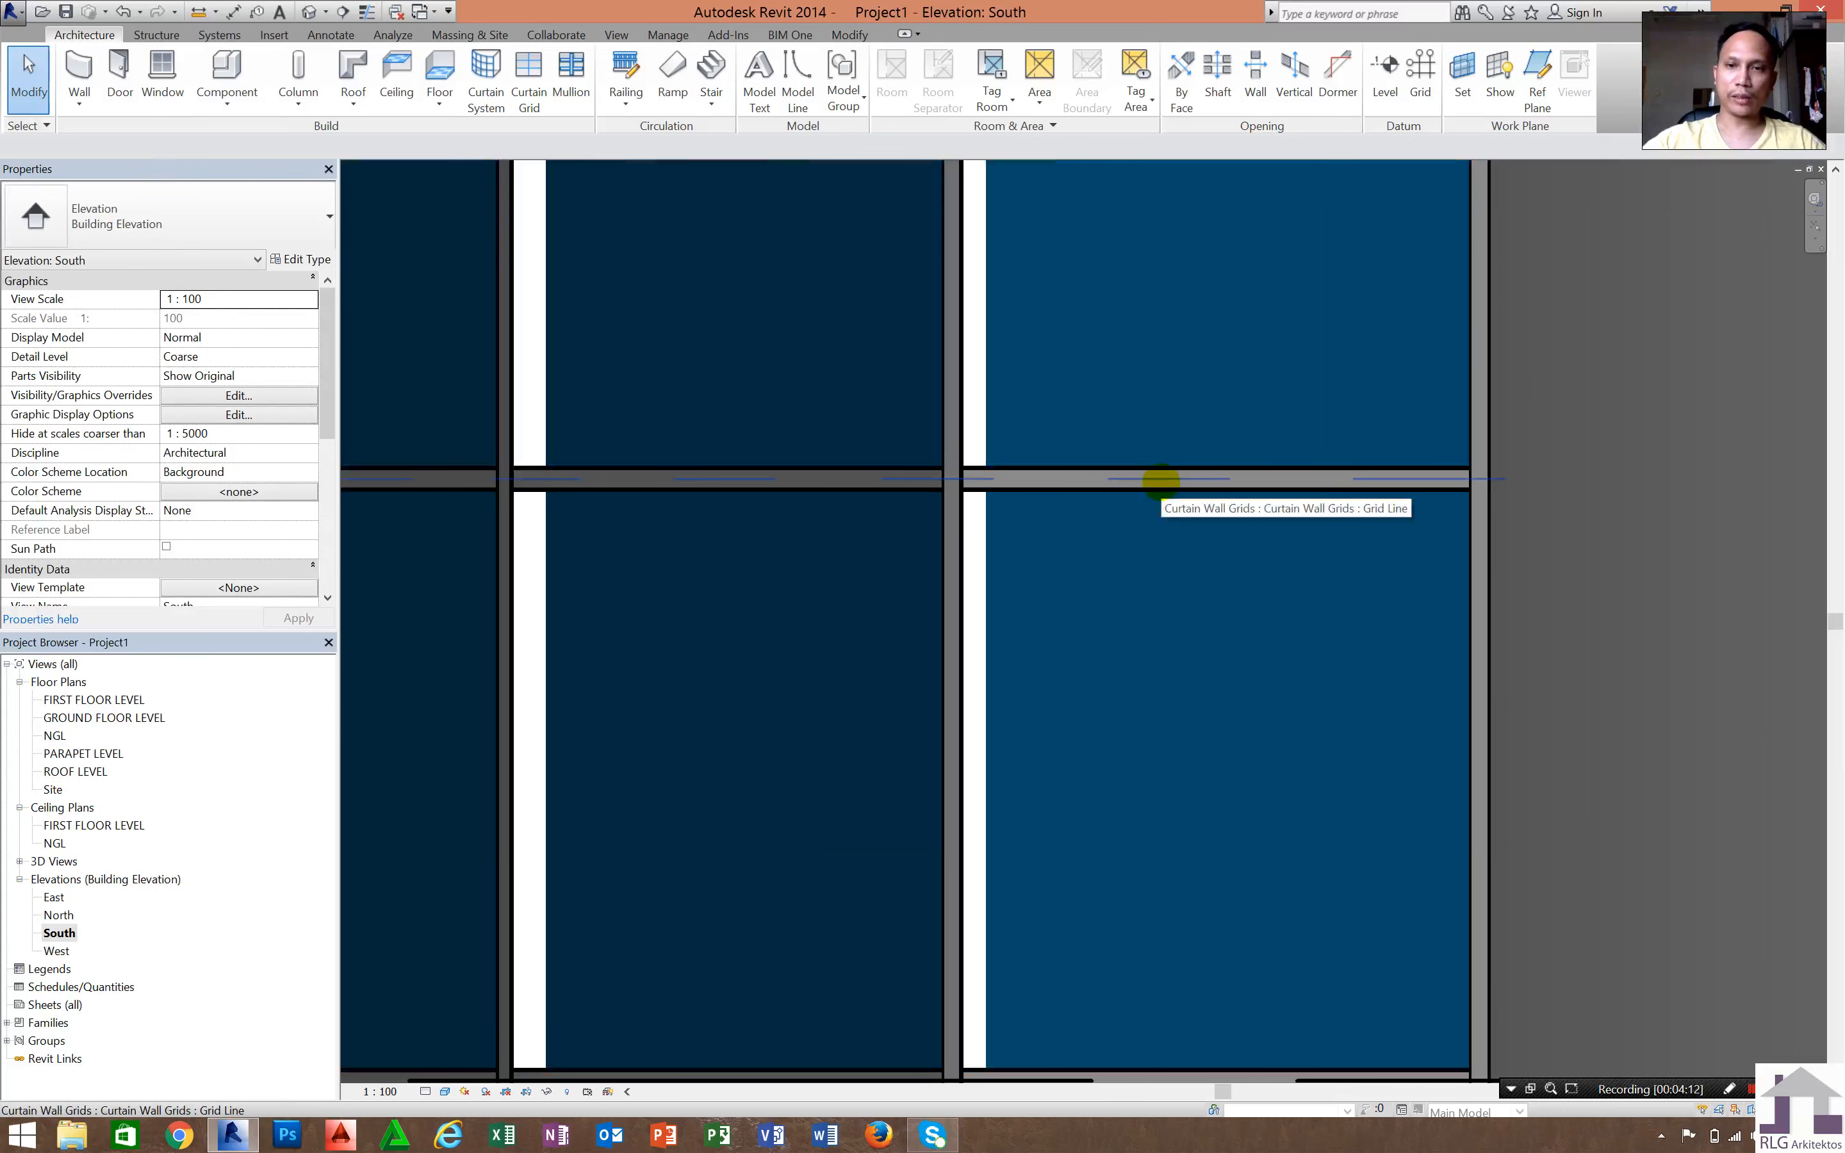
click(1160, 481)
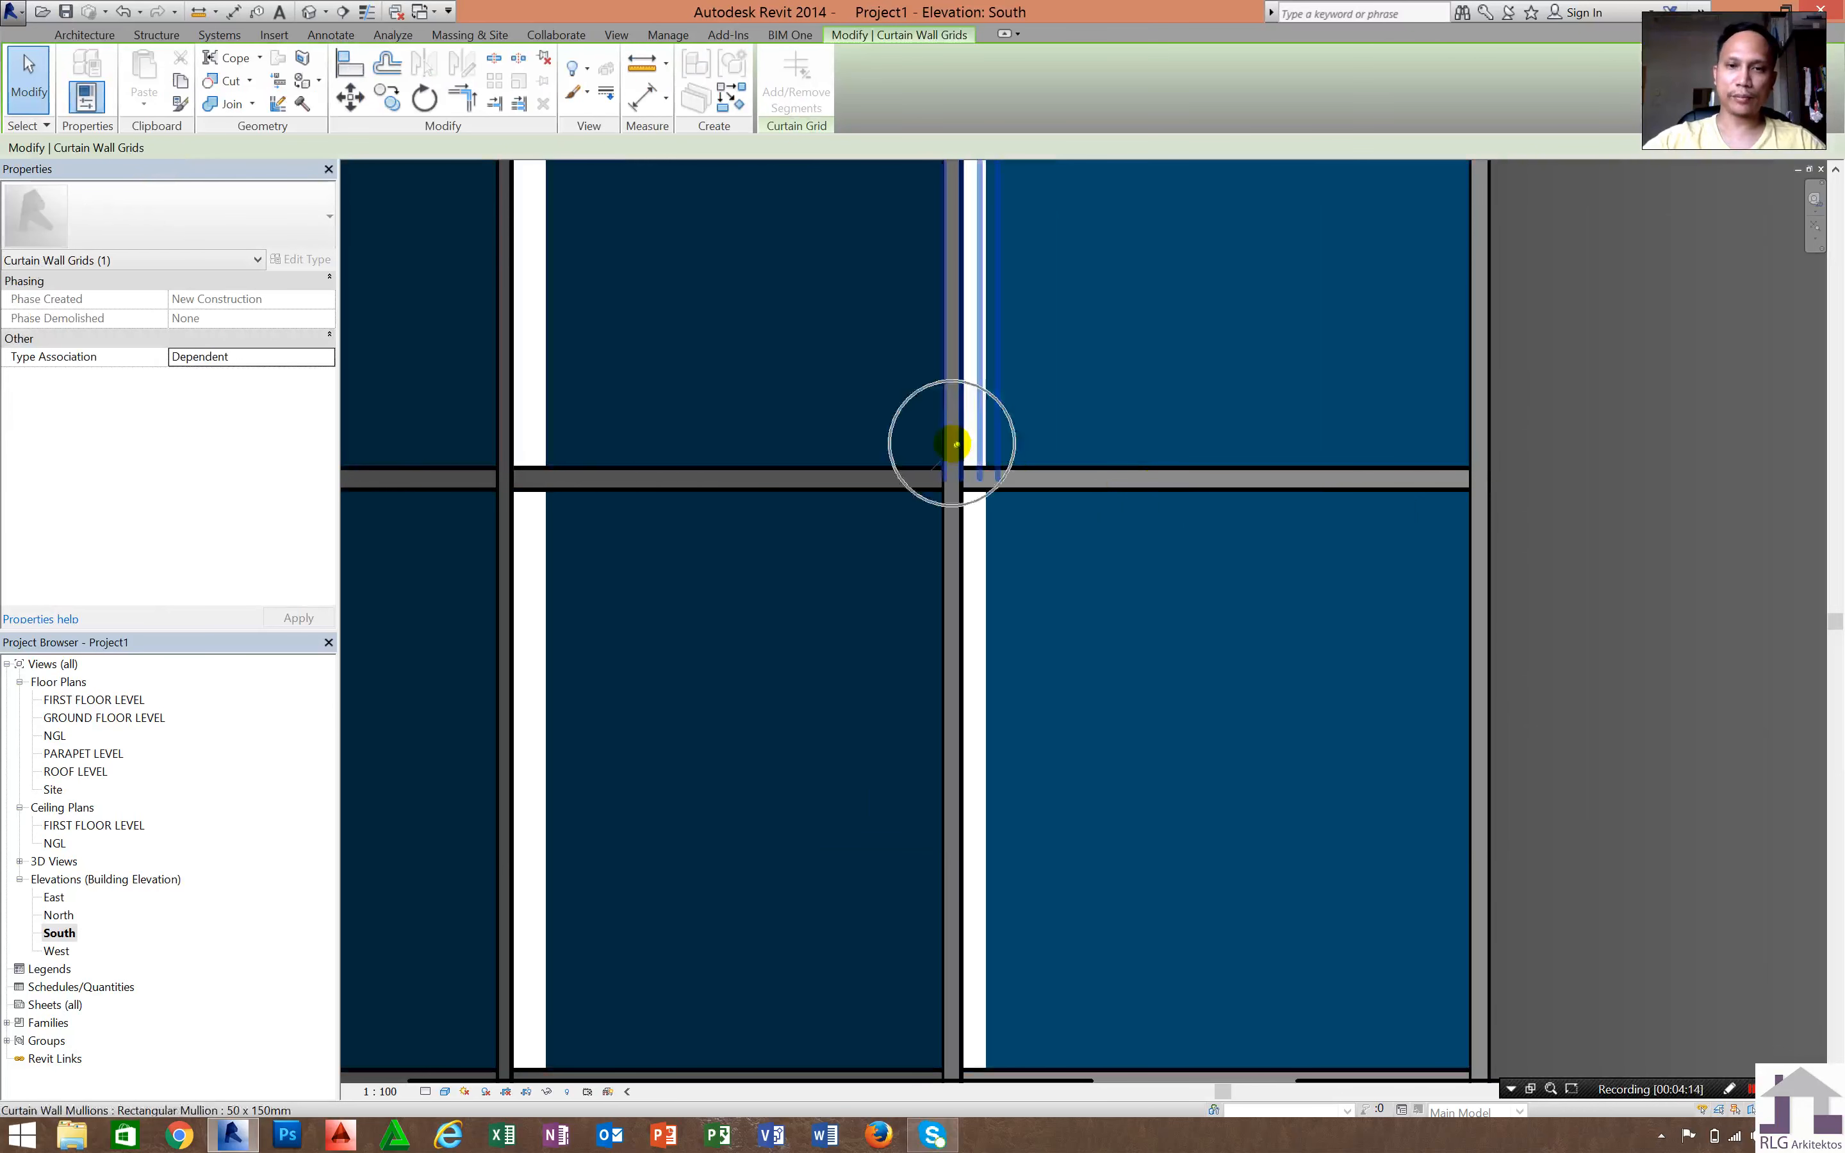
click(951, 443)
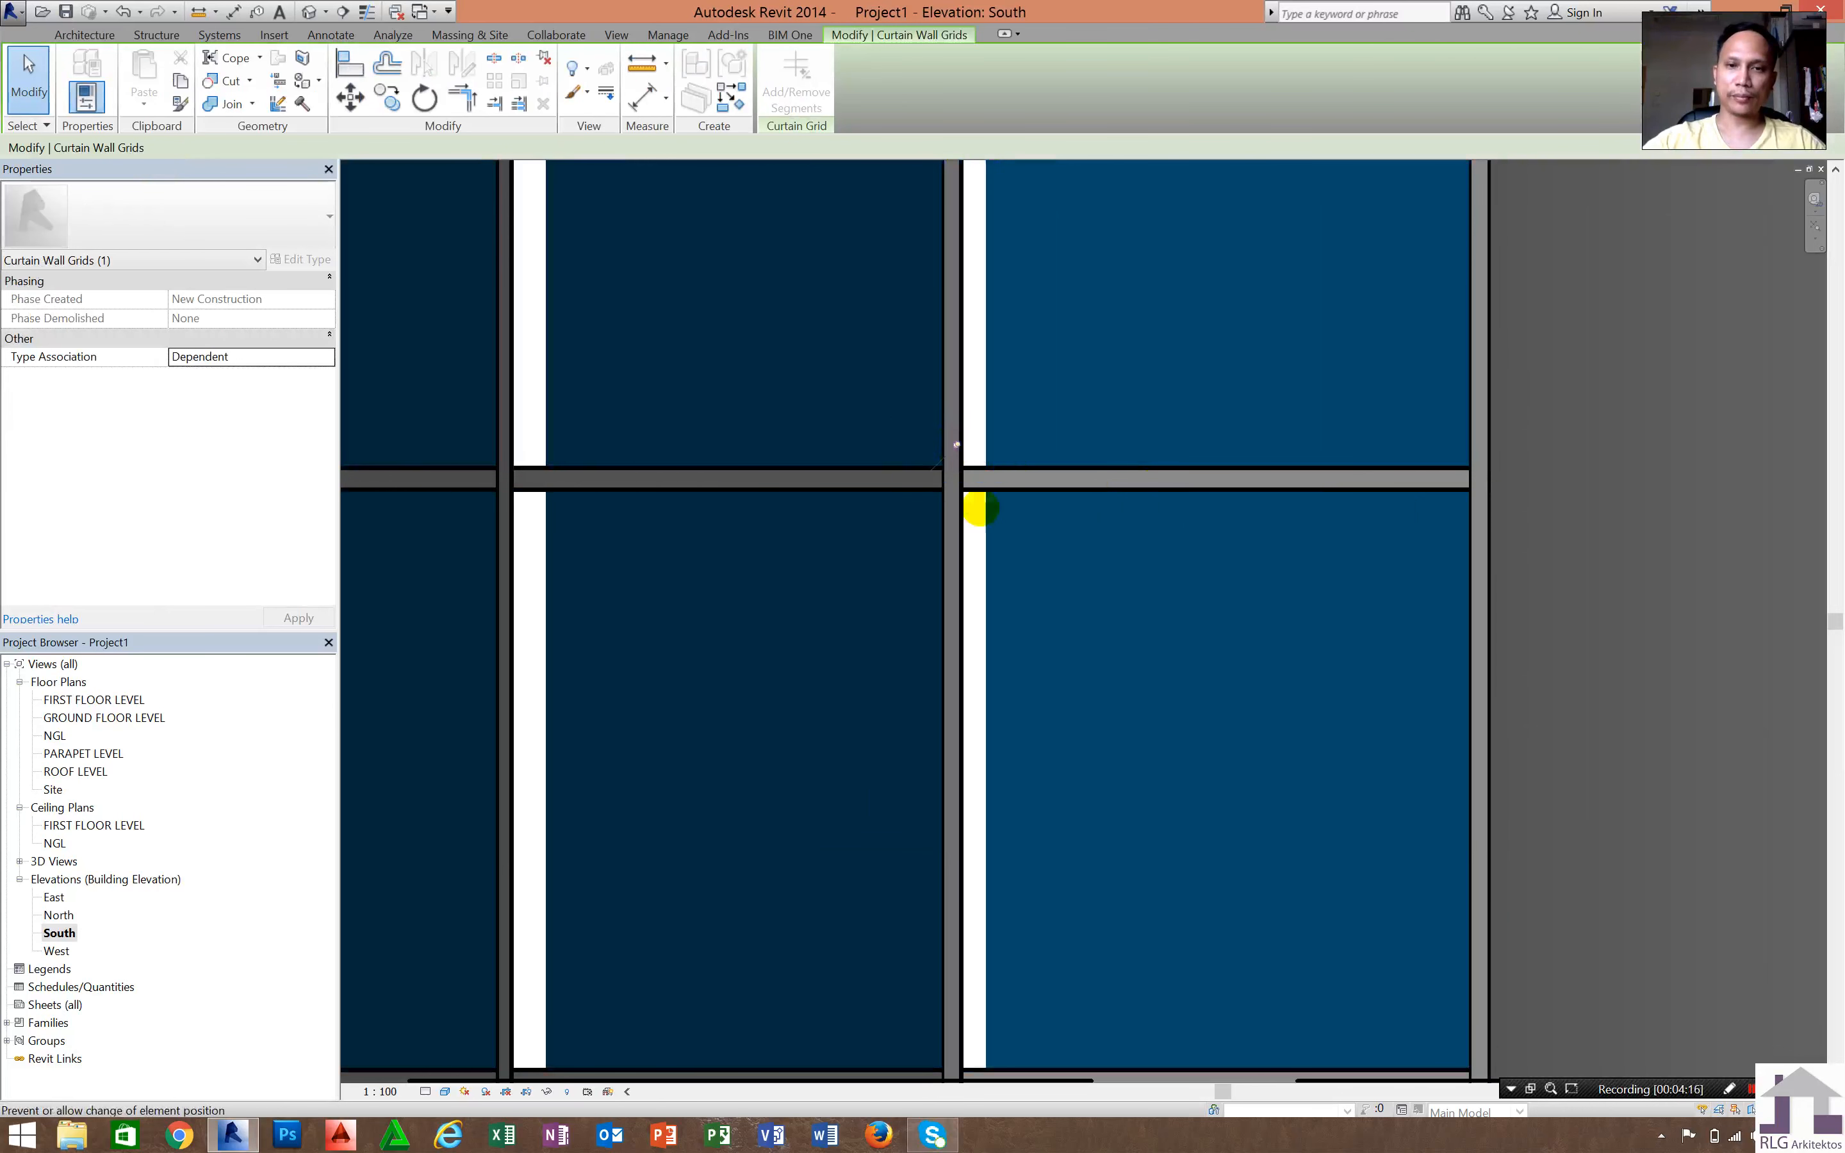
click(959, 450)
- Set the unpinned grid line's distance above the FIRST FLOOR LEVEL grid line to 2100 mm
scroll(1025, 574, down, 5)
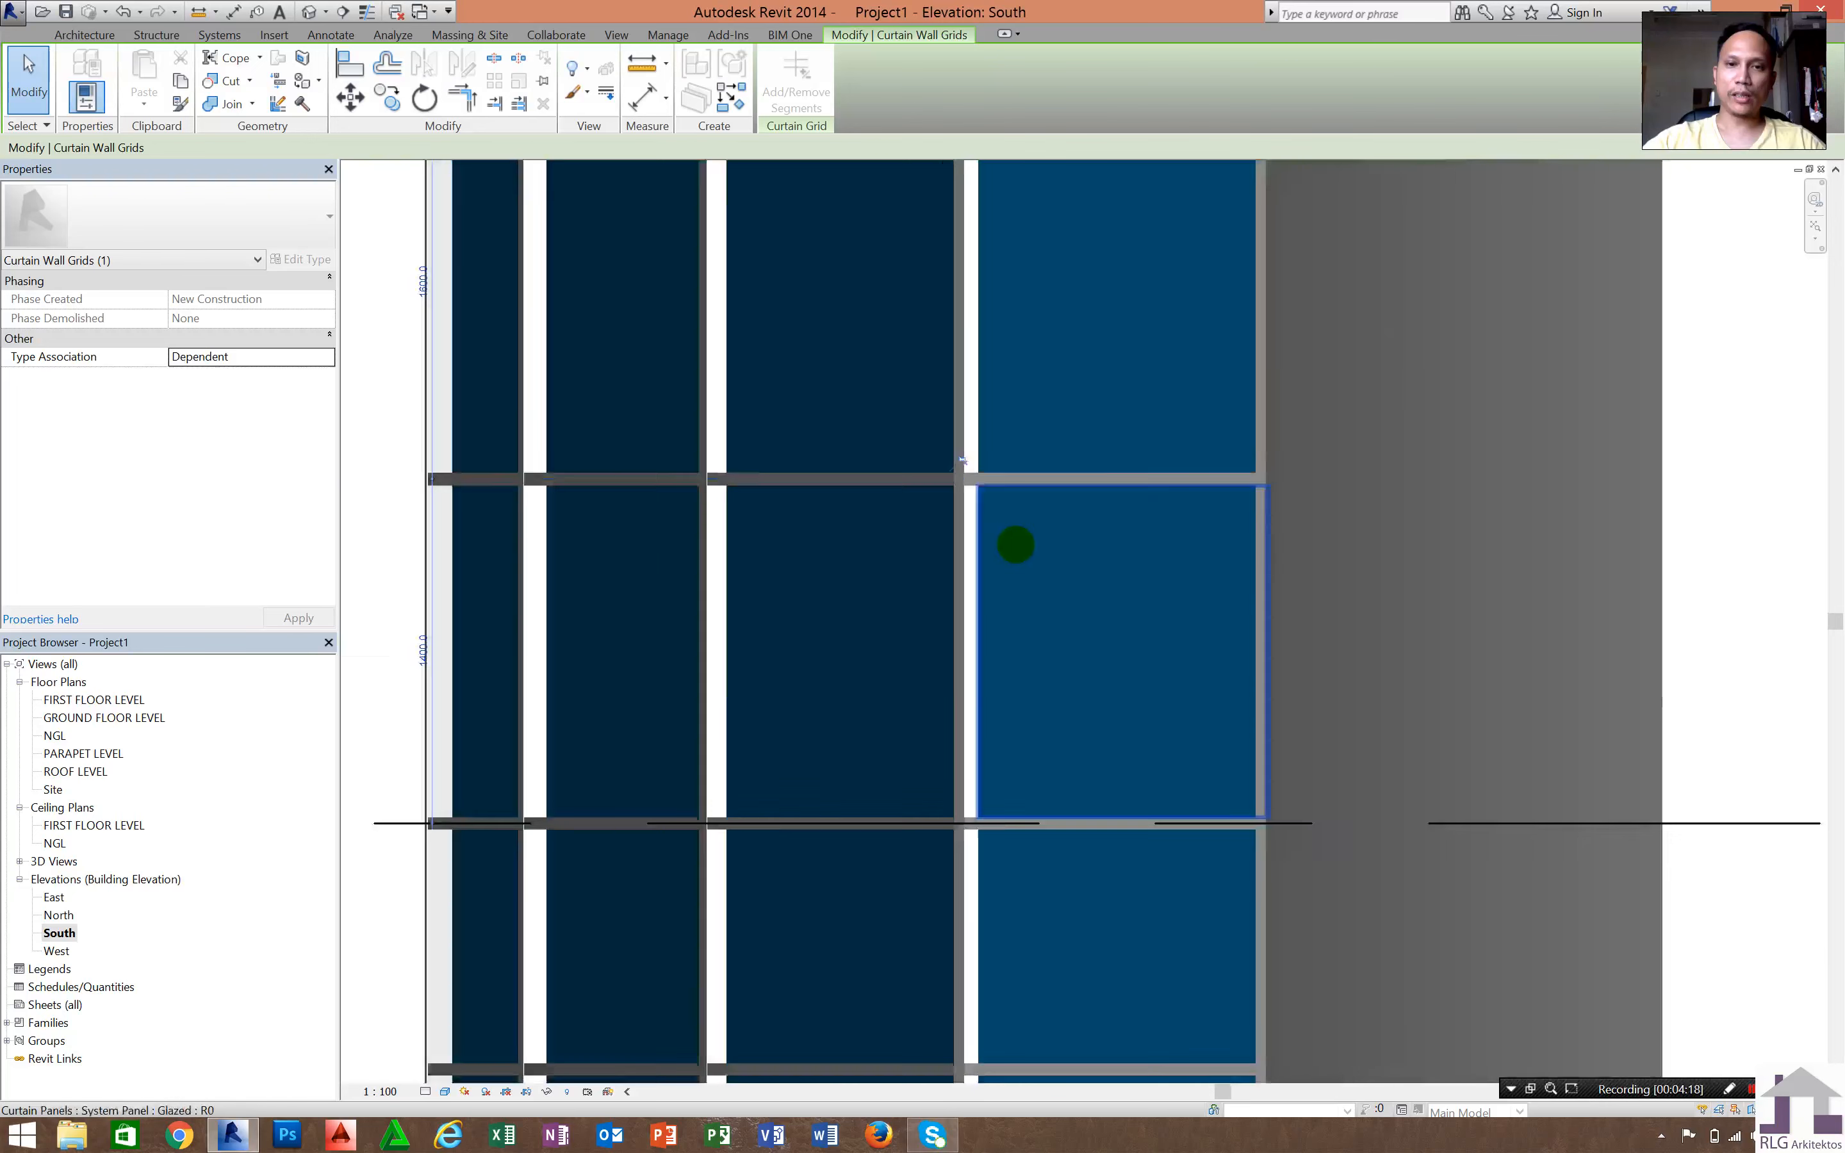
click(710, 611)
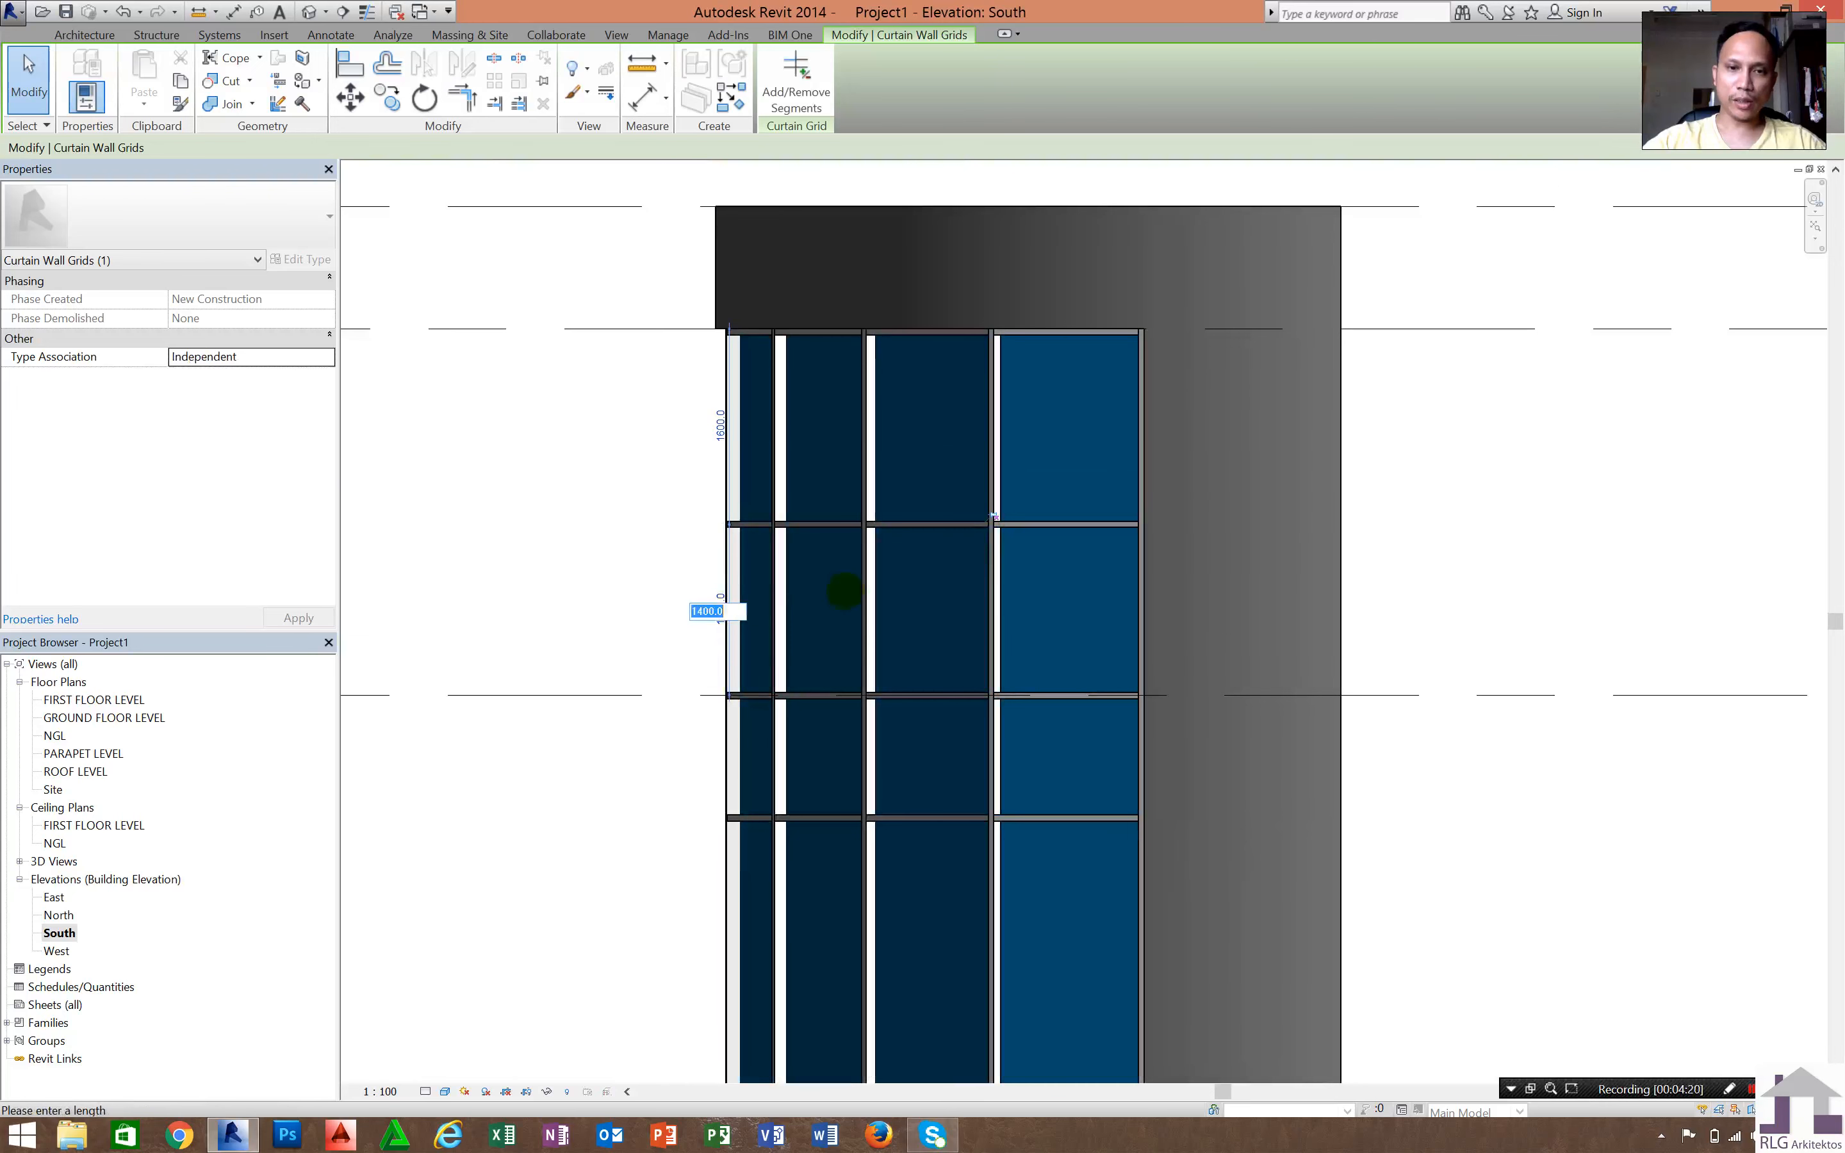
text(2100)
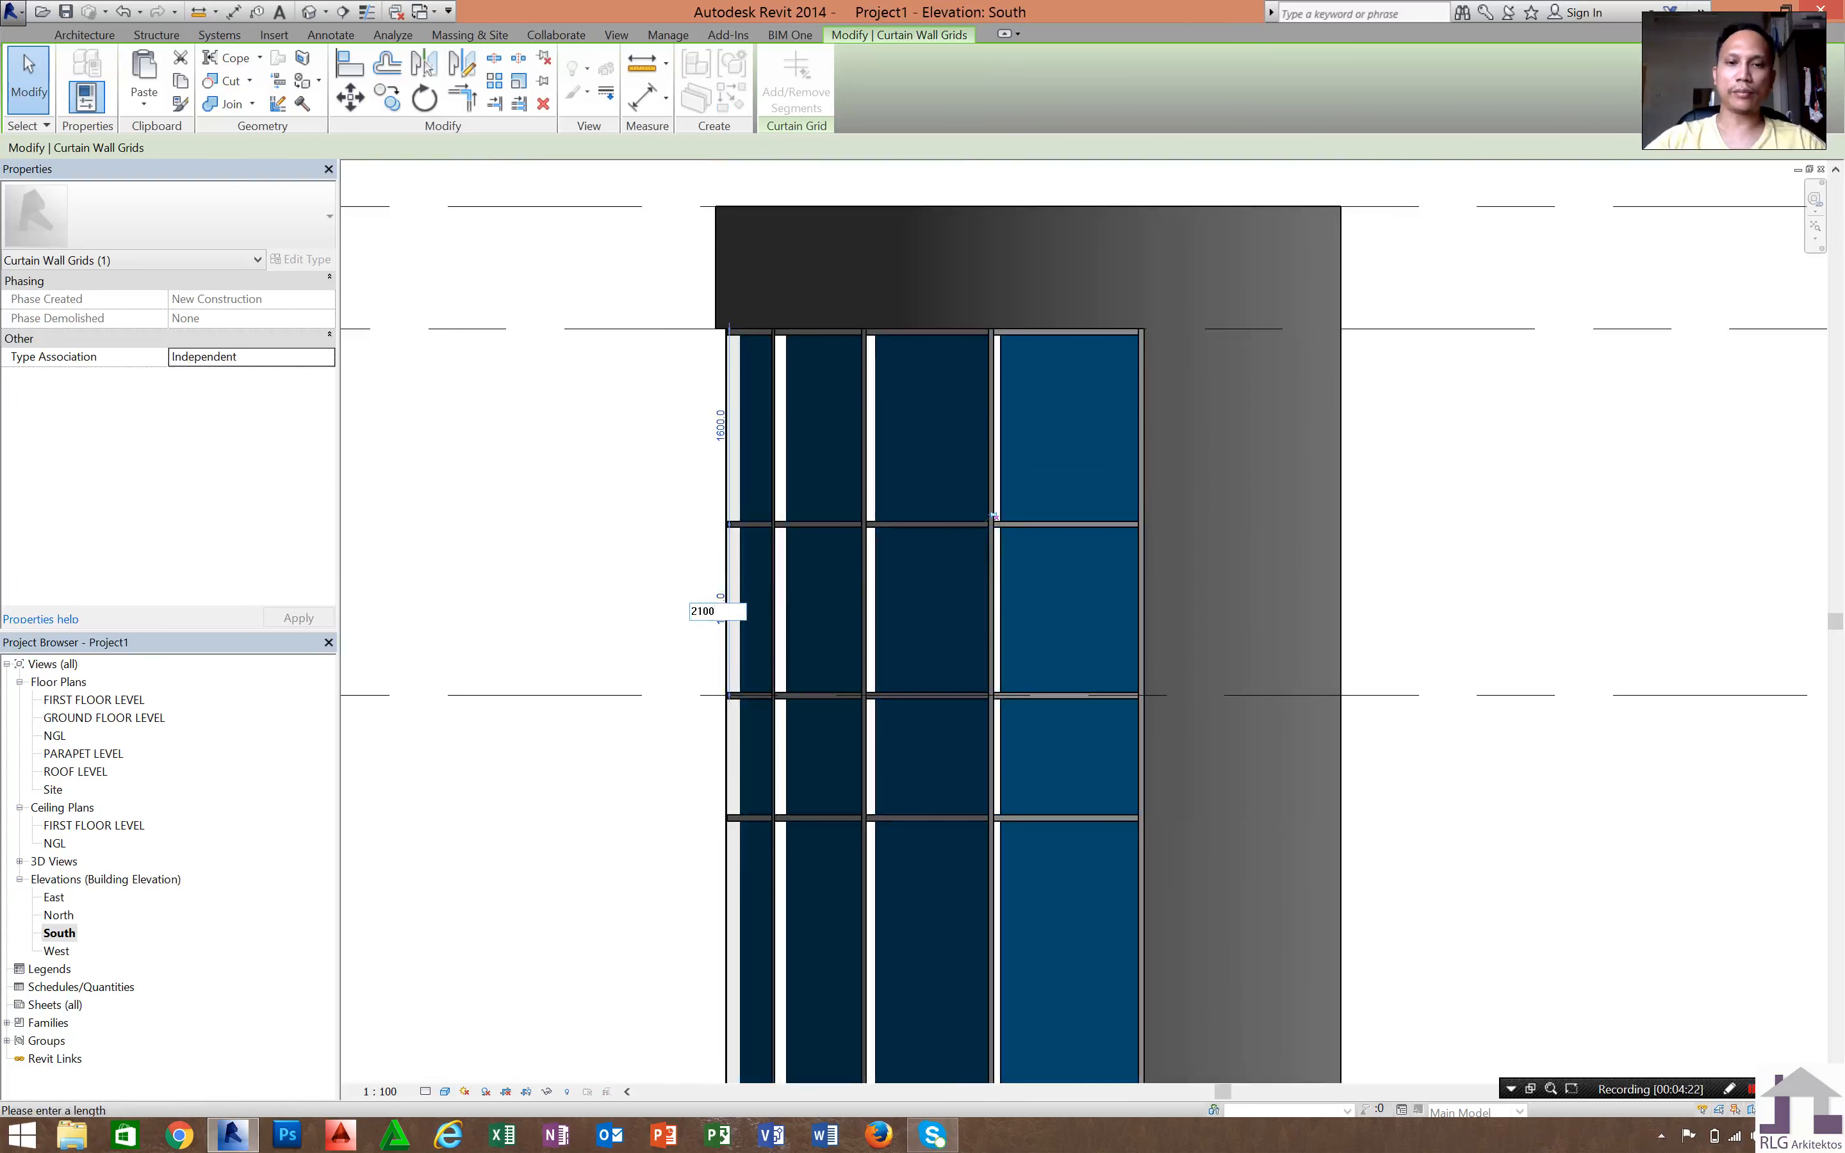
key(Return)
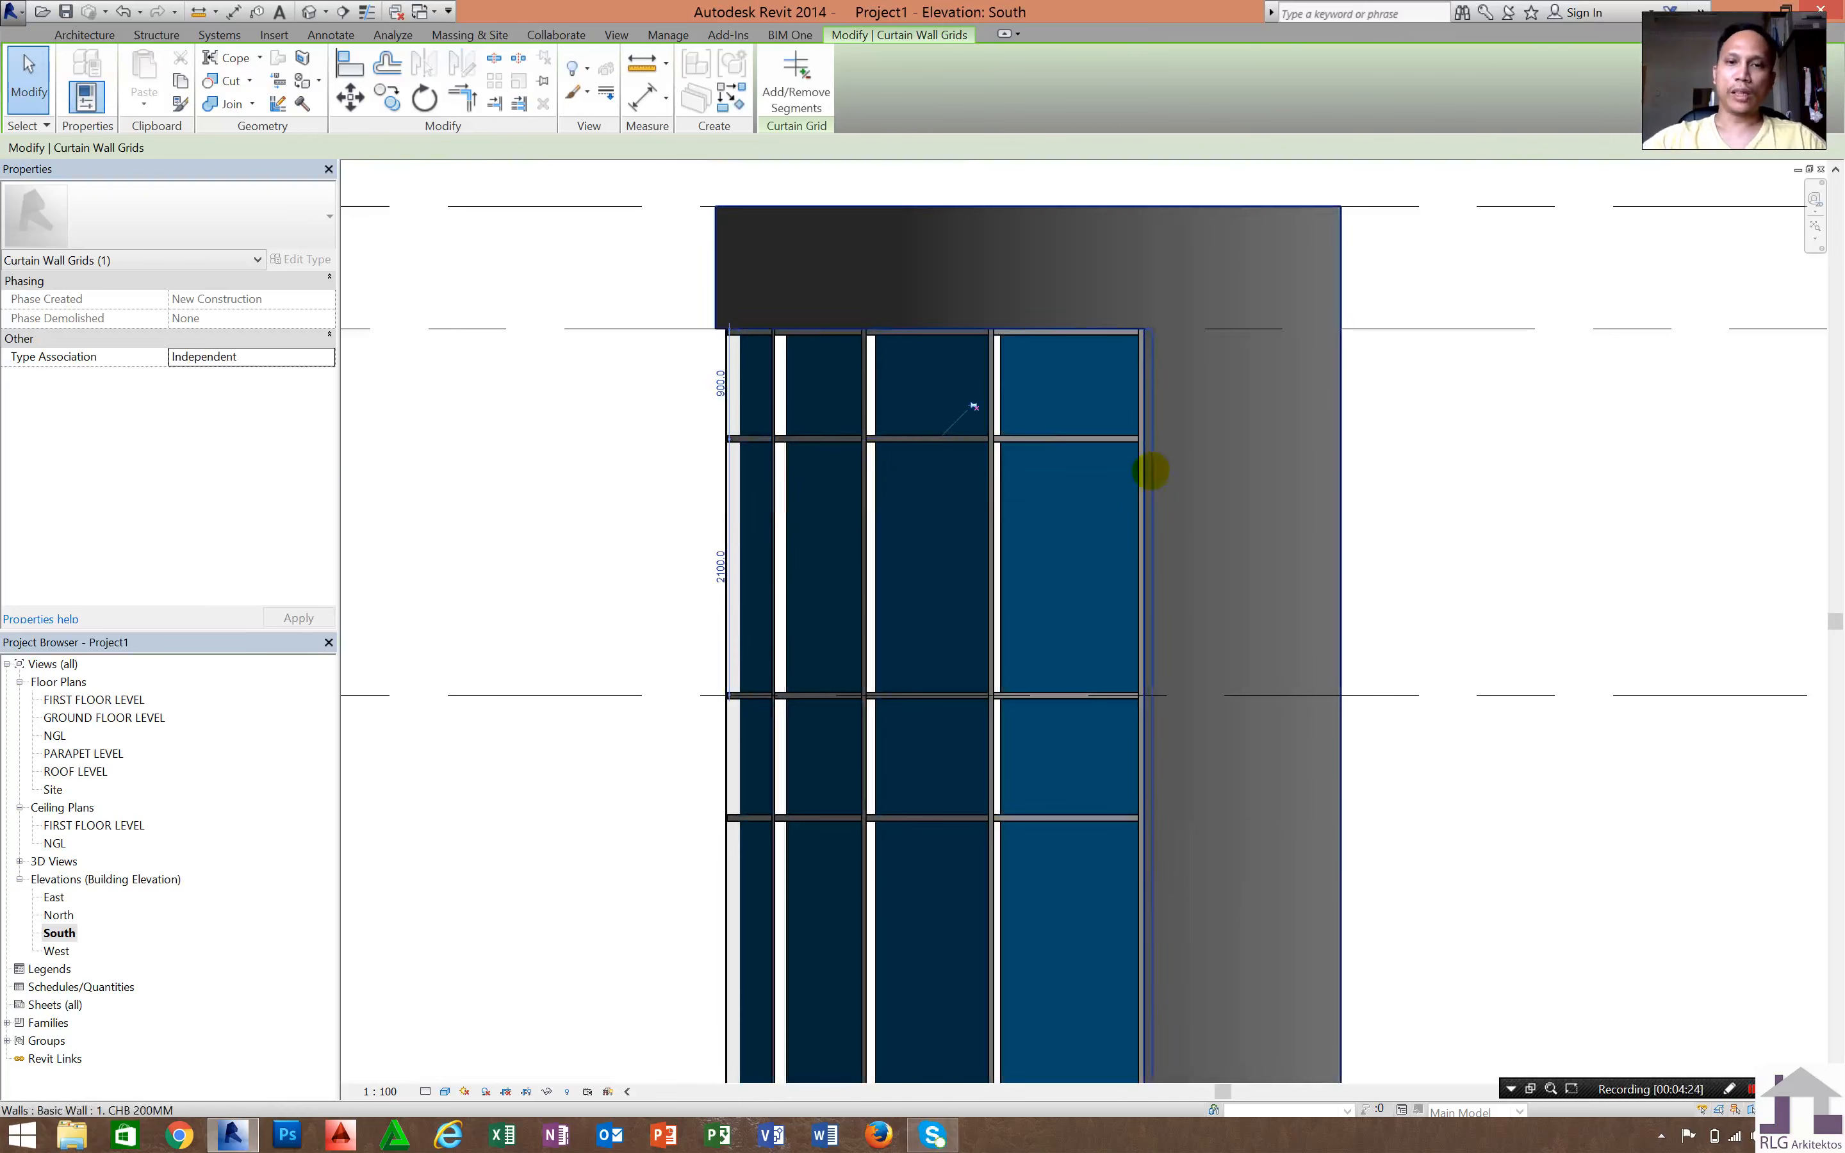
key(Escape)
- Examine the Storefront curtain wall type's vertical and horizontal grid layout and spacing against its panels in the South elevation
scroll(1267, 412, down, 2)
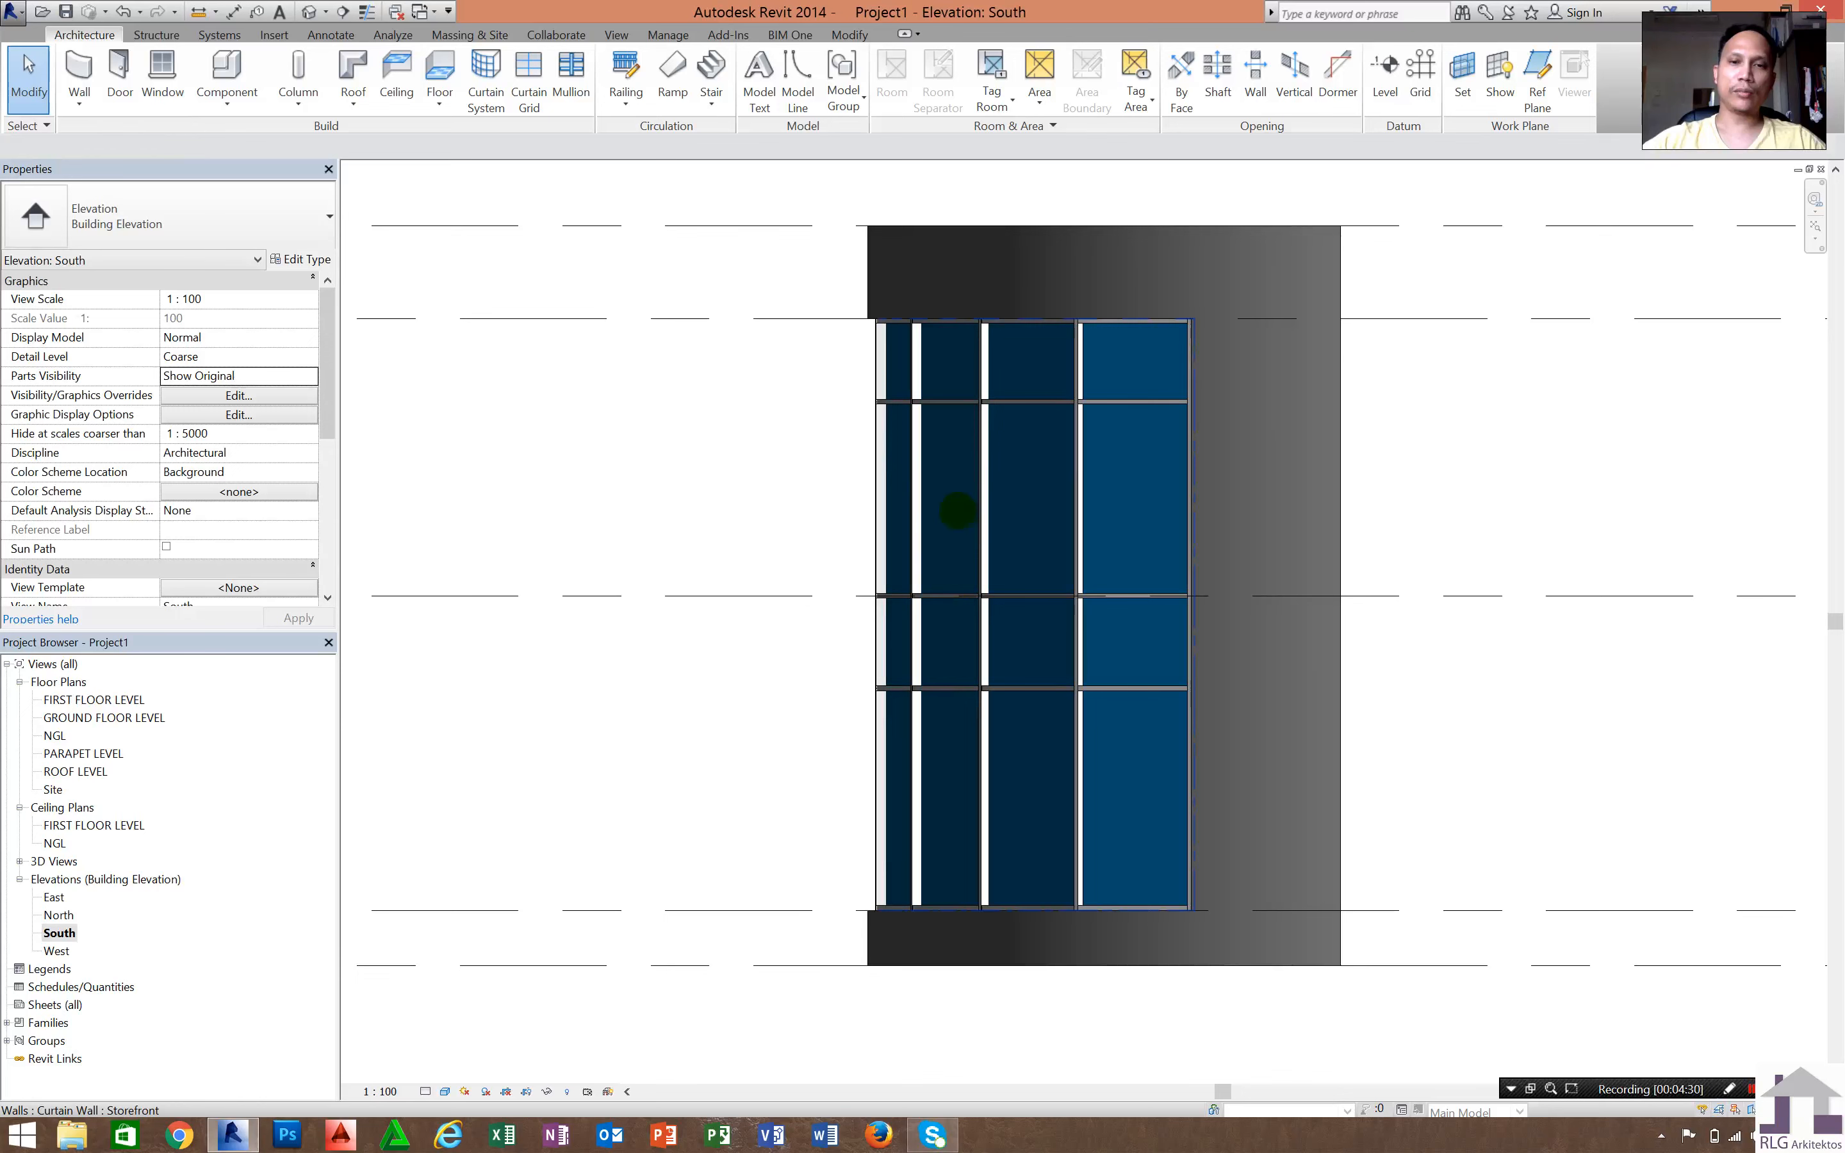
click(958, 510)
click(949, 432)
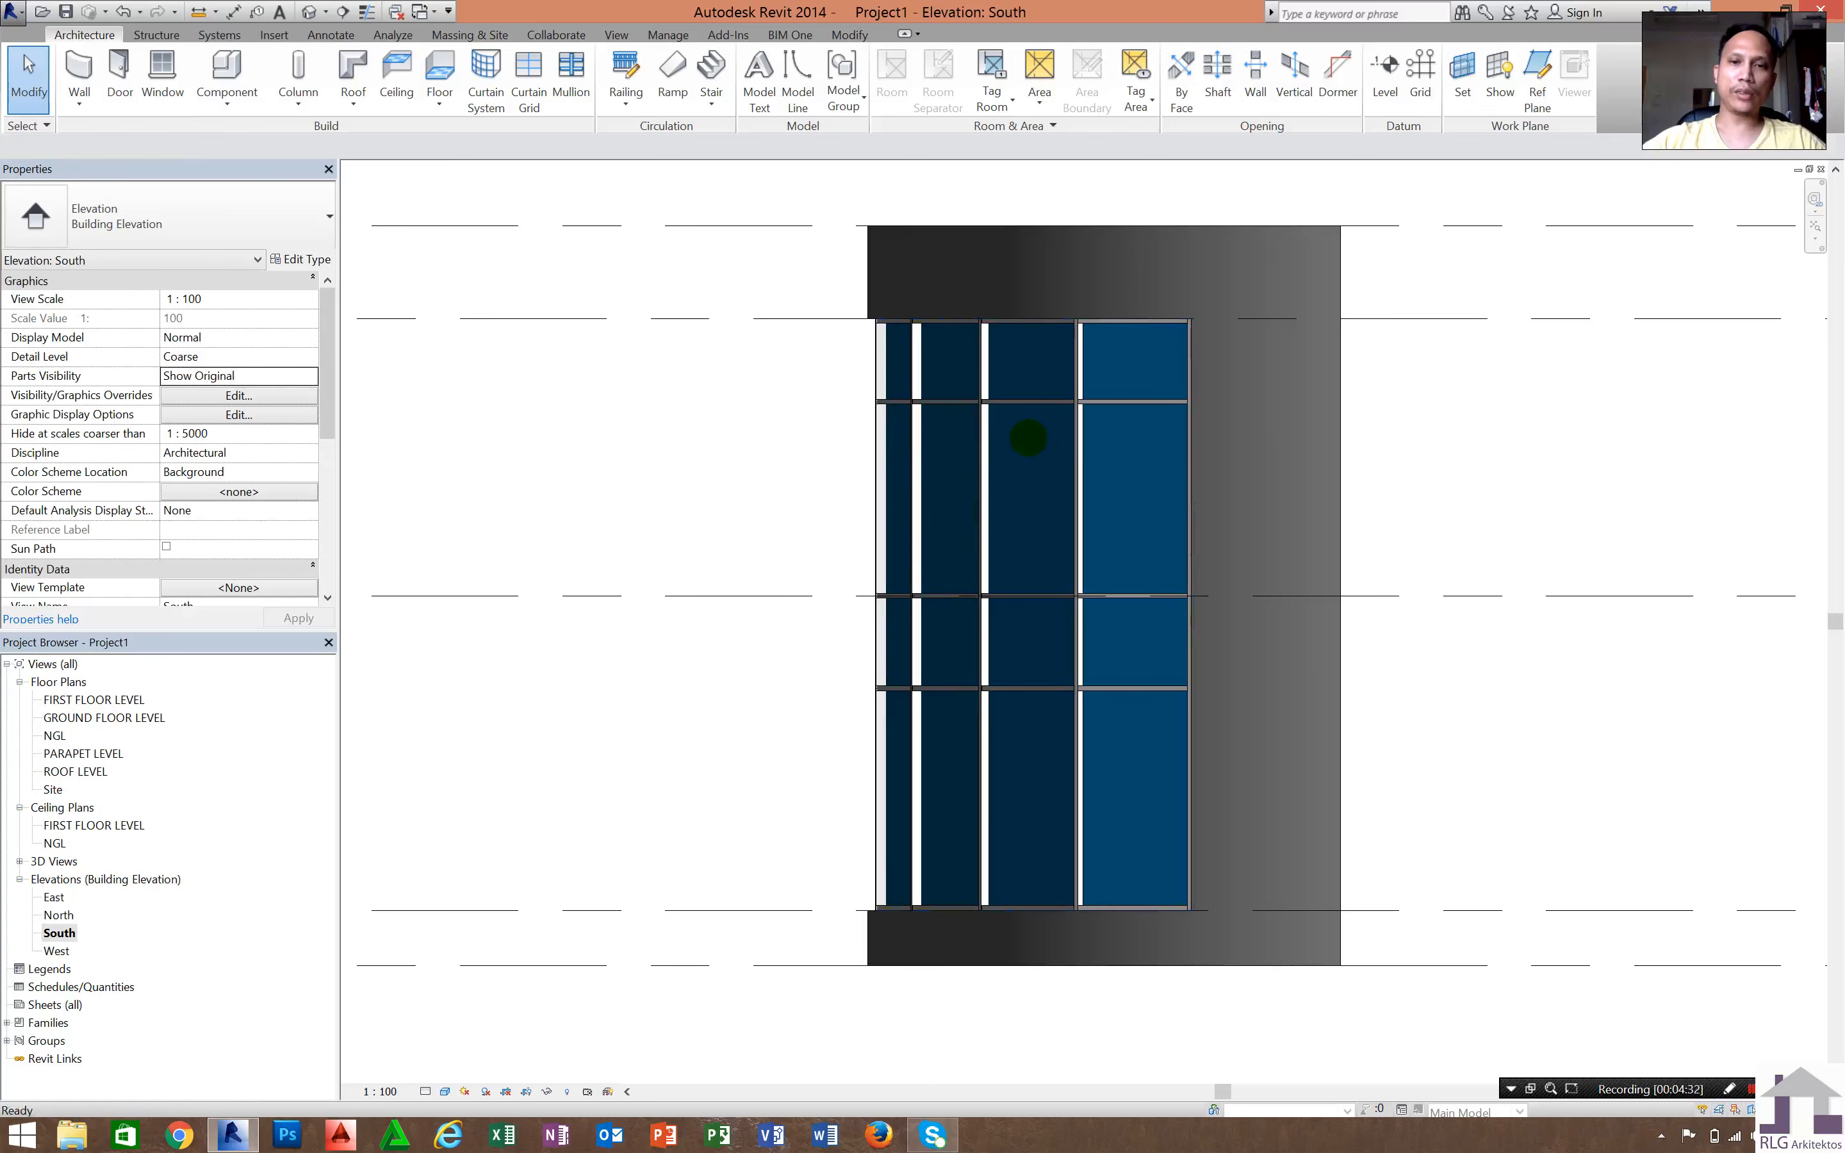
click(1028, 437)
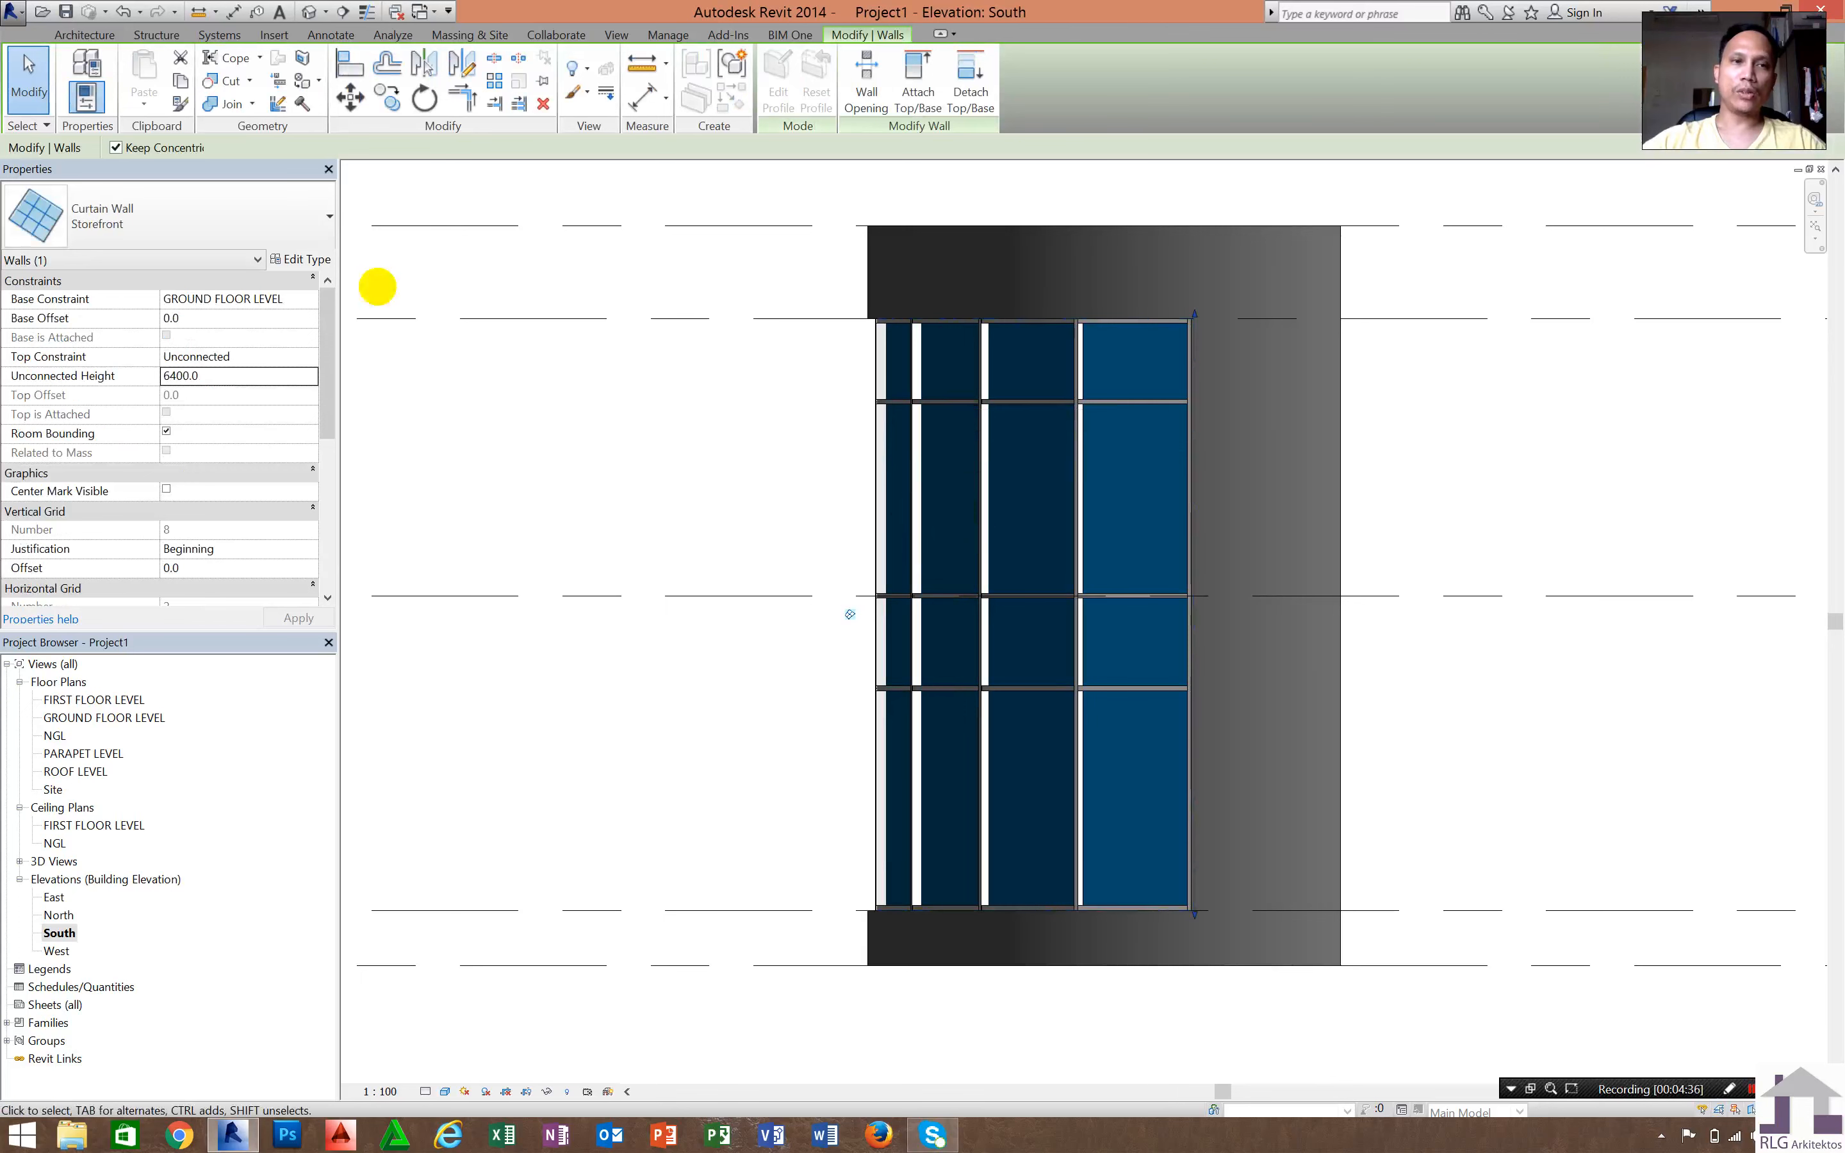
click(309, 259)
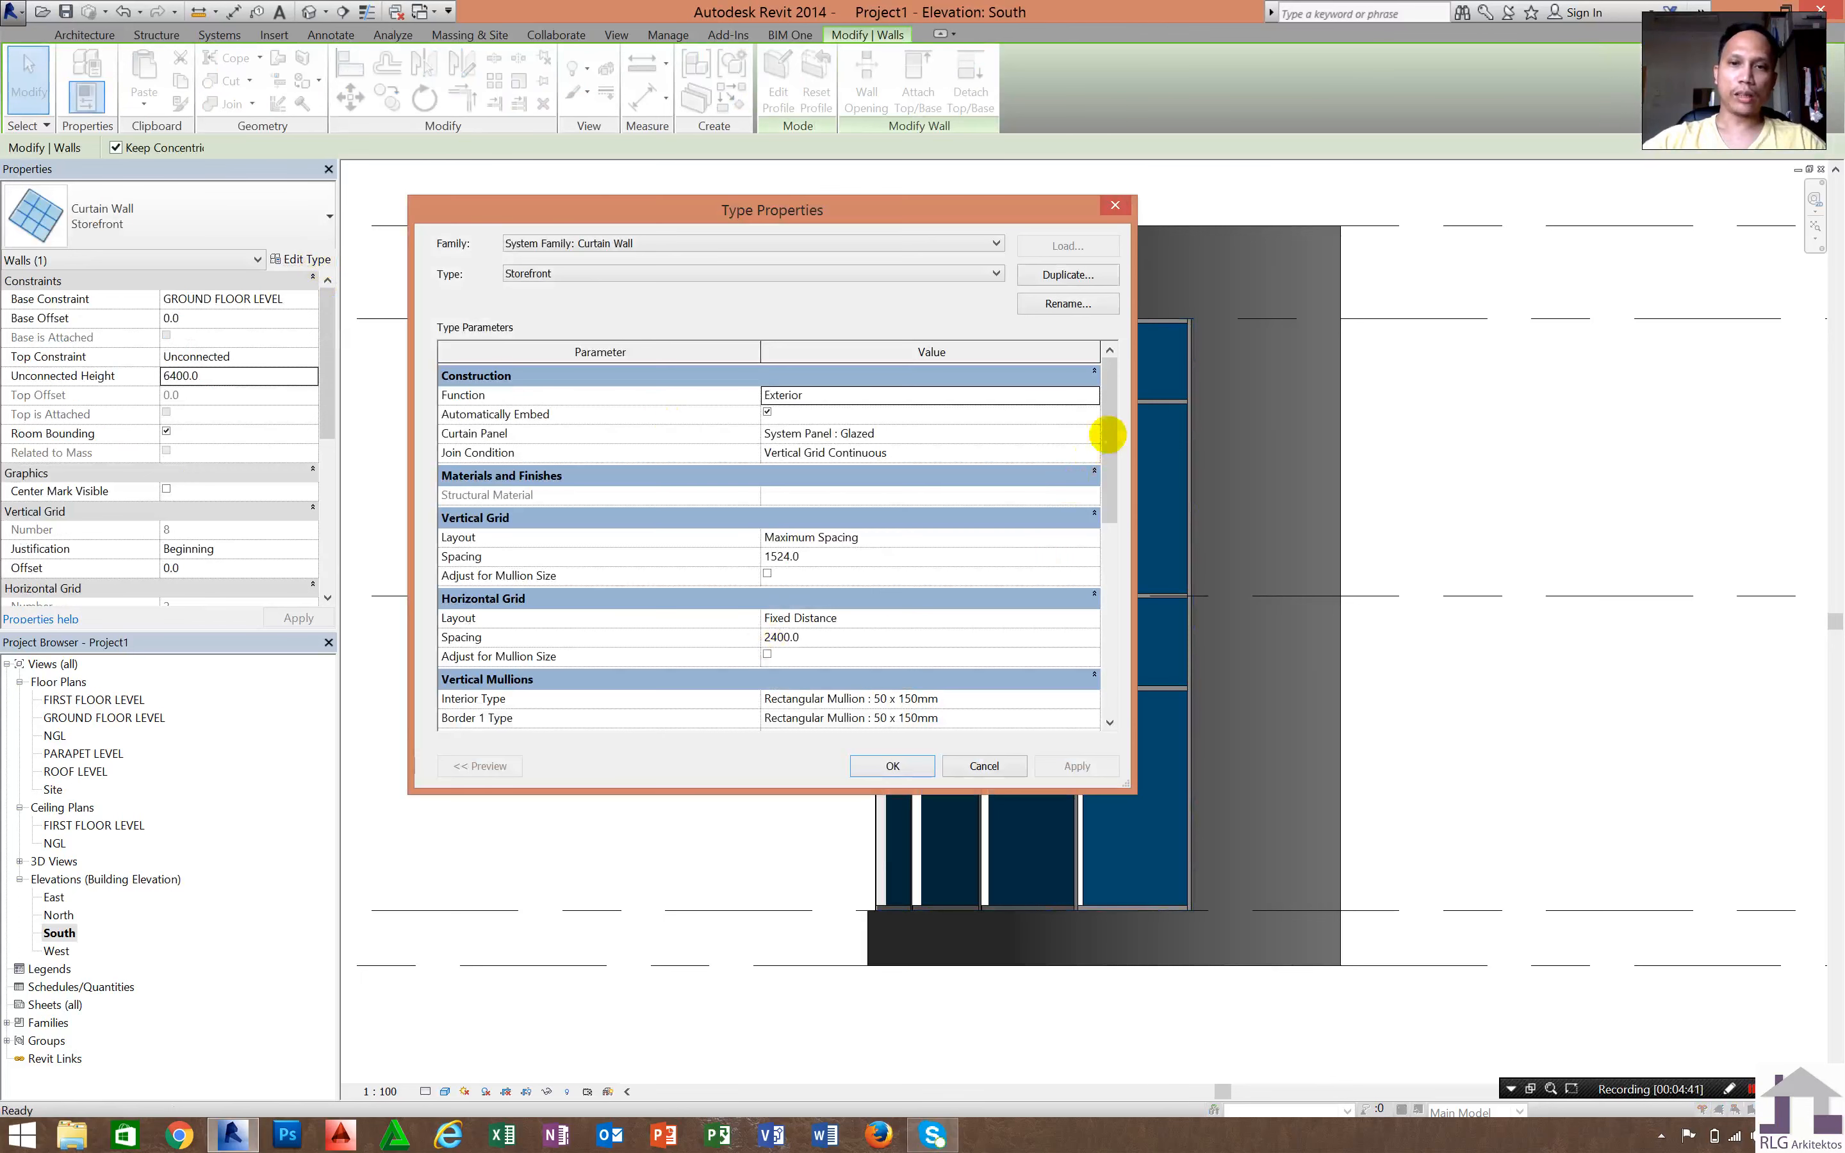
drag(1107, 437, 1106, 460)
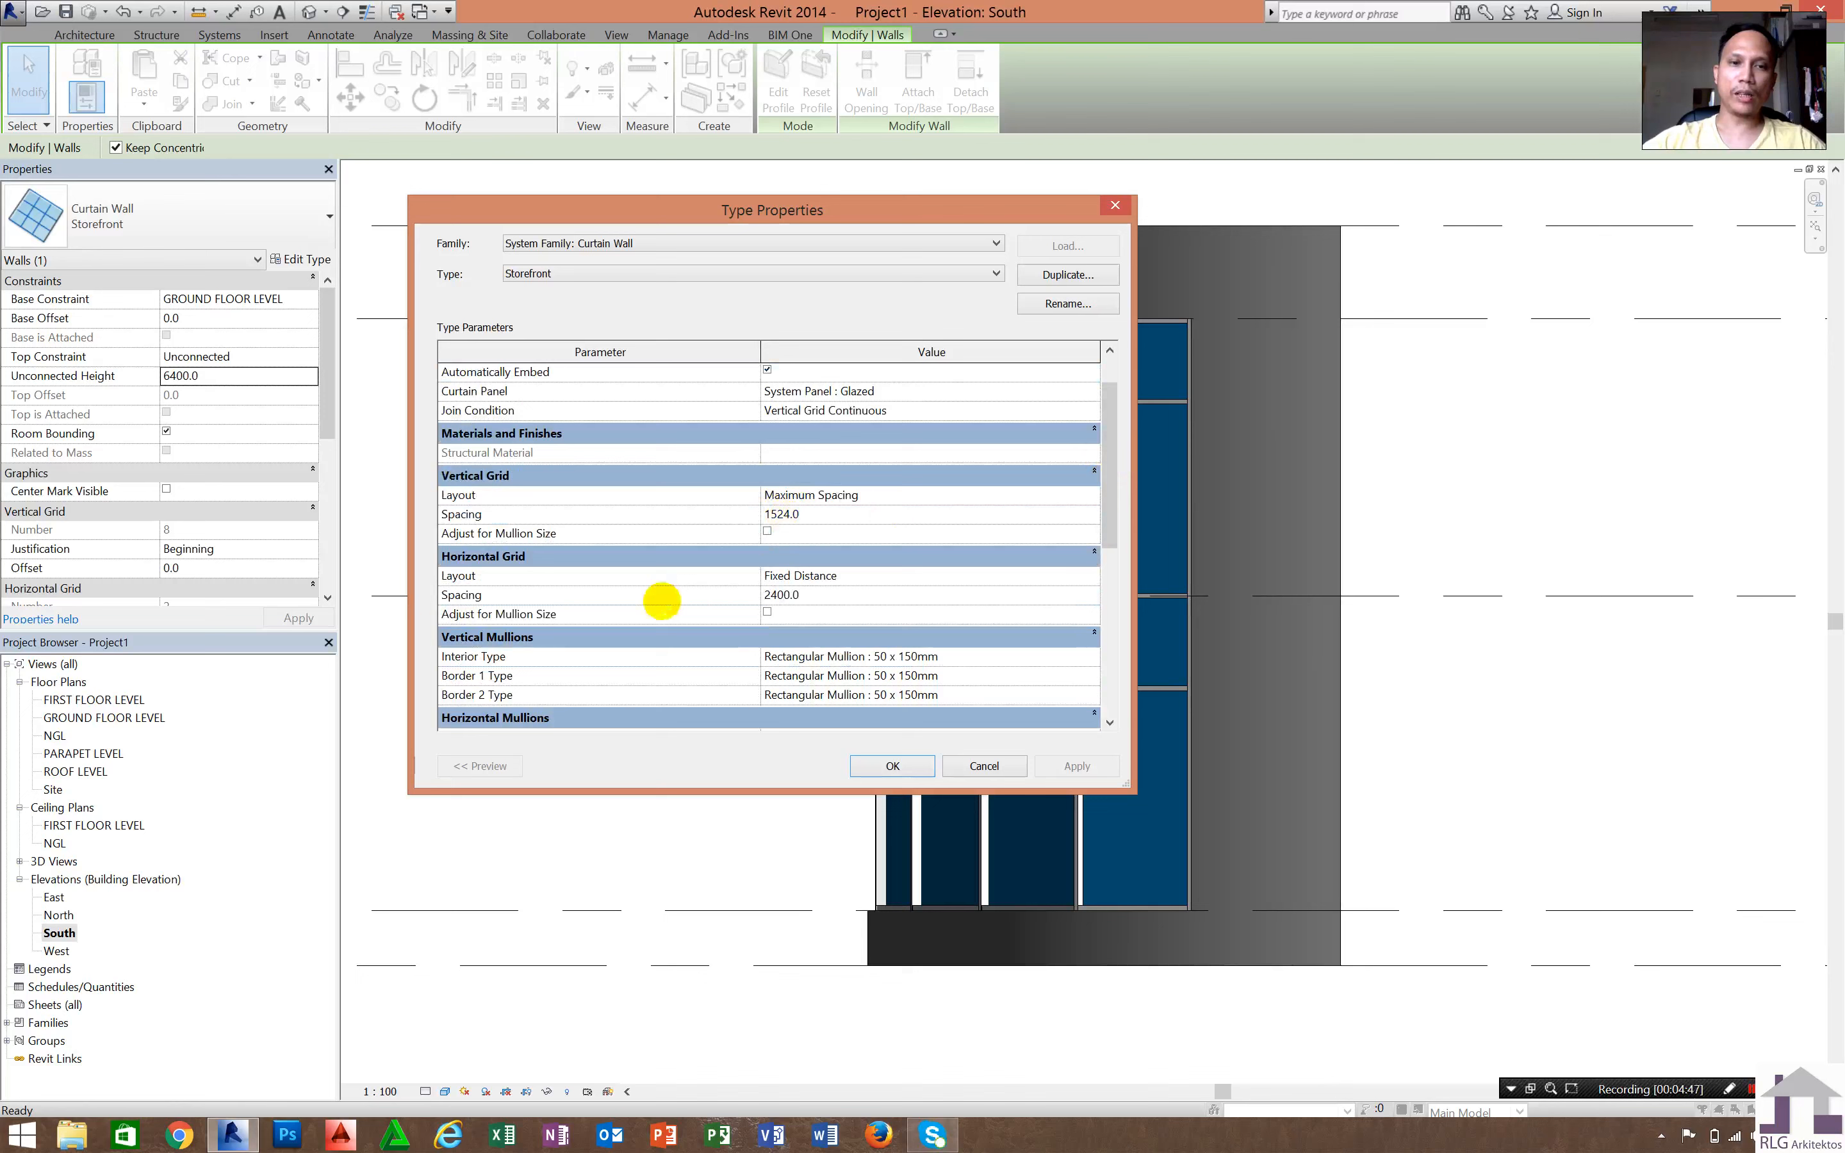
click(785, 597)
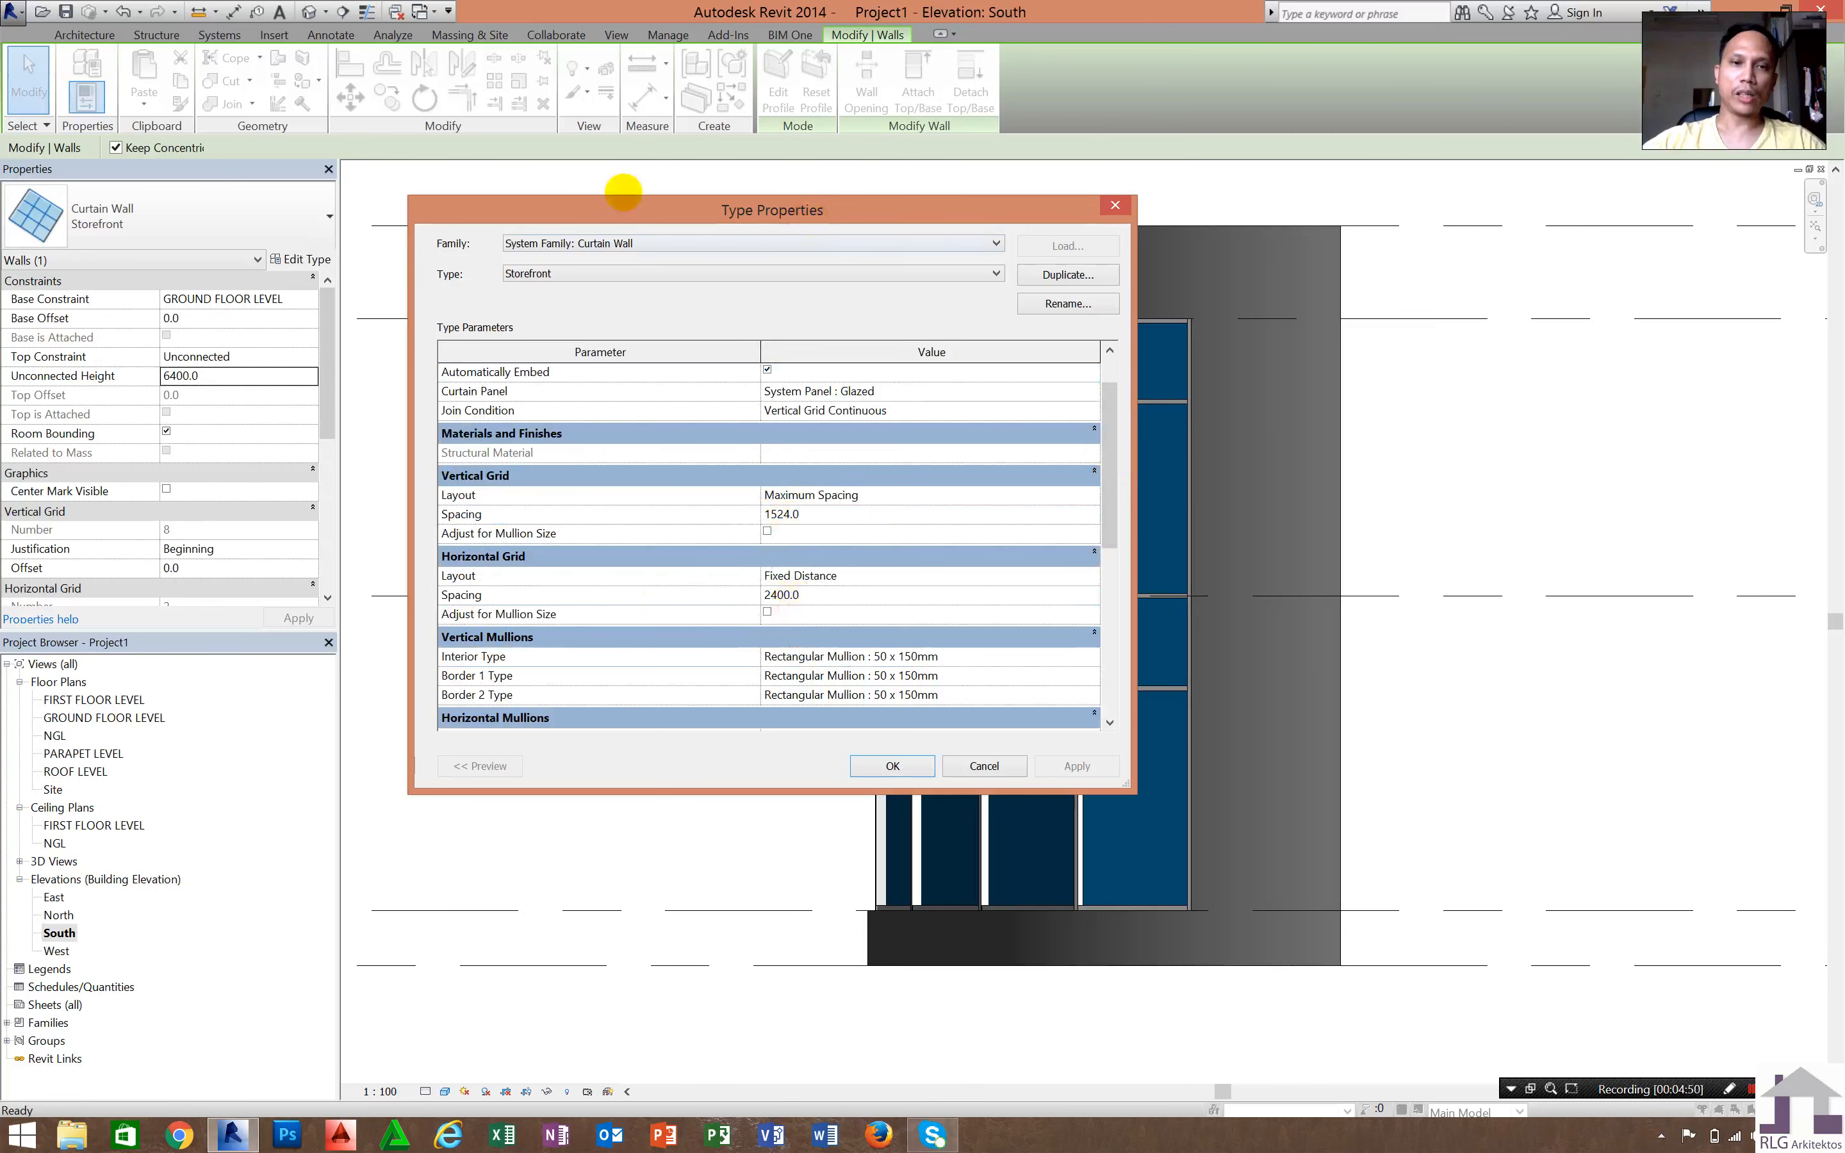
drag(623, 197, 301, 169)
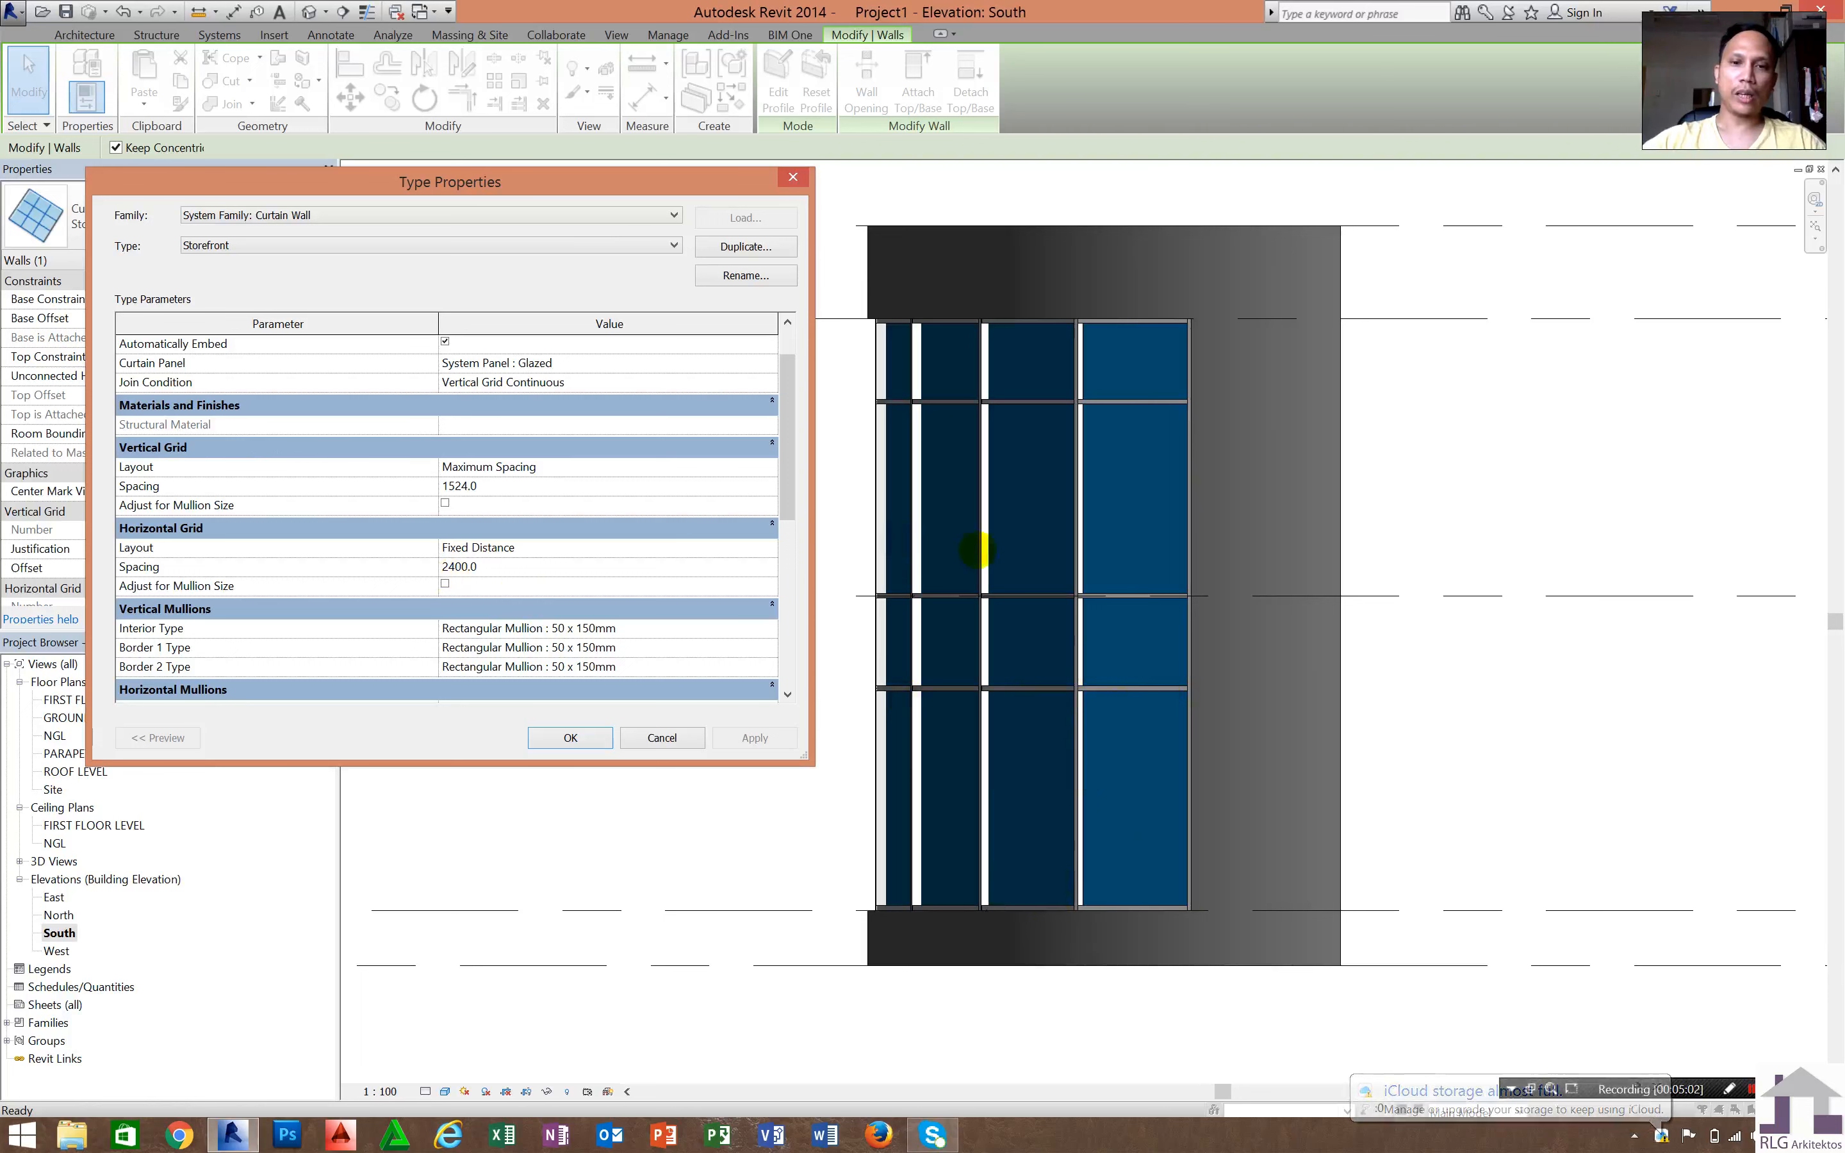
click(984, 541)
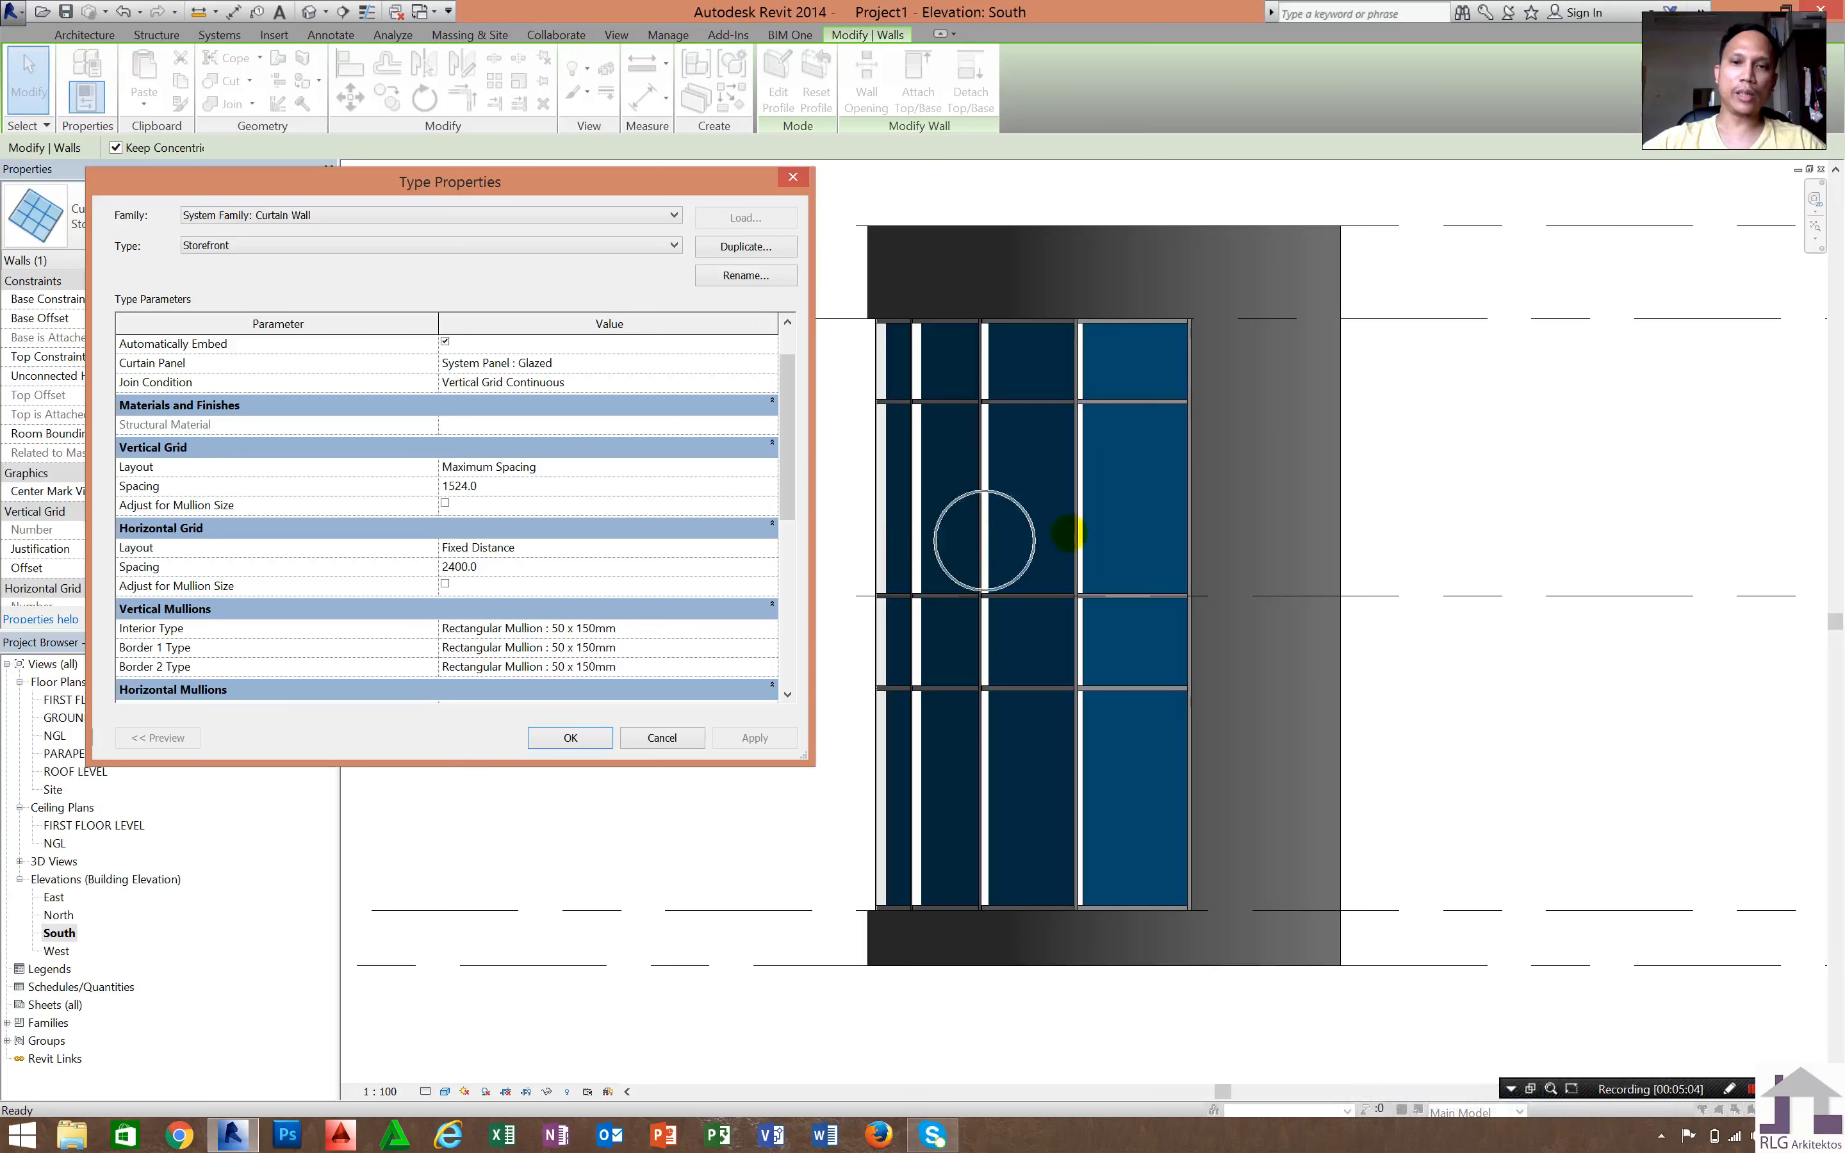
click(1075, 529)
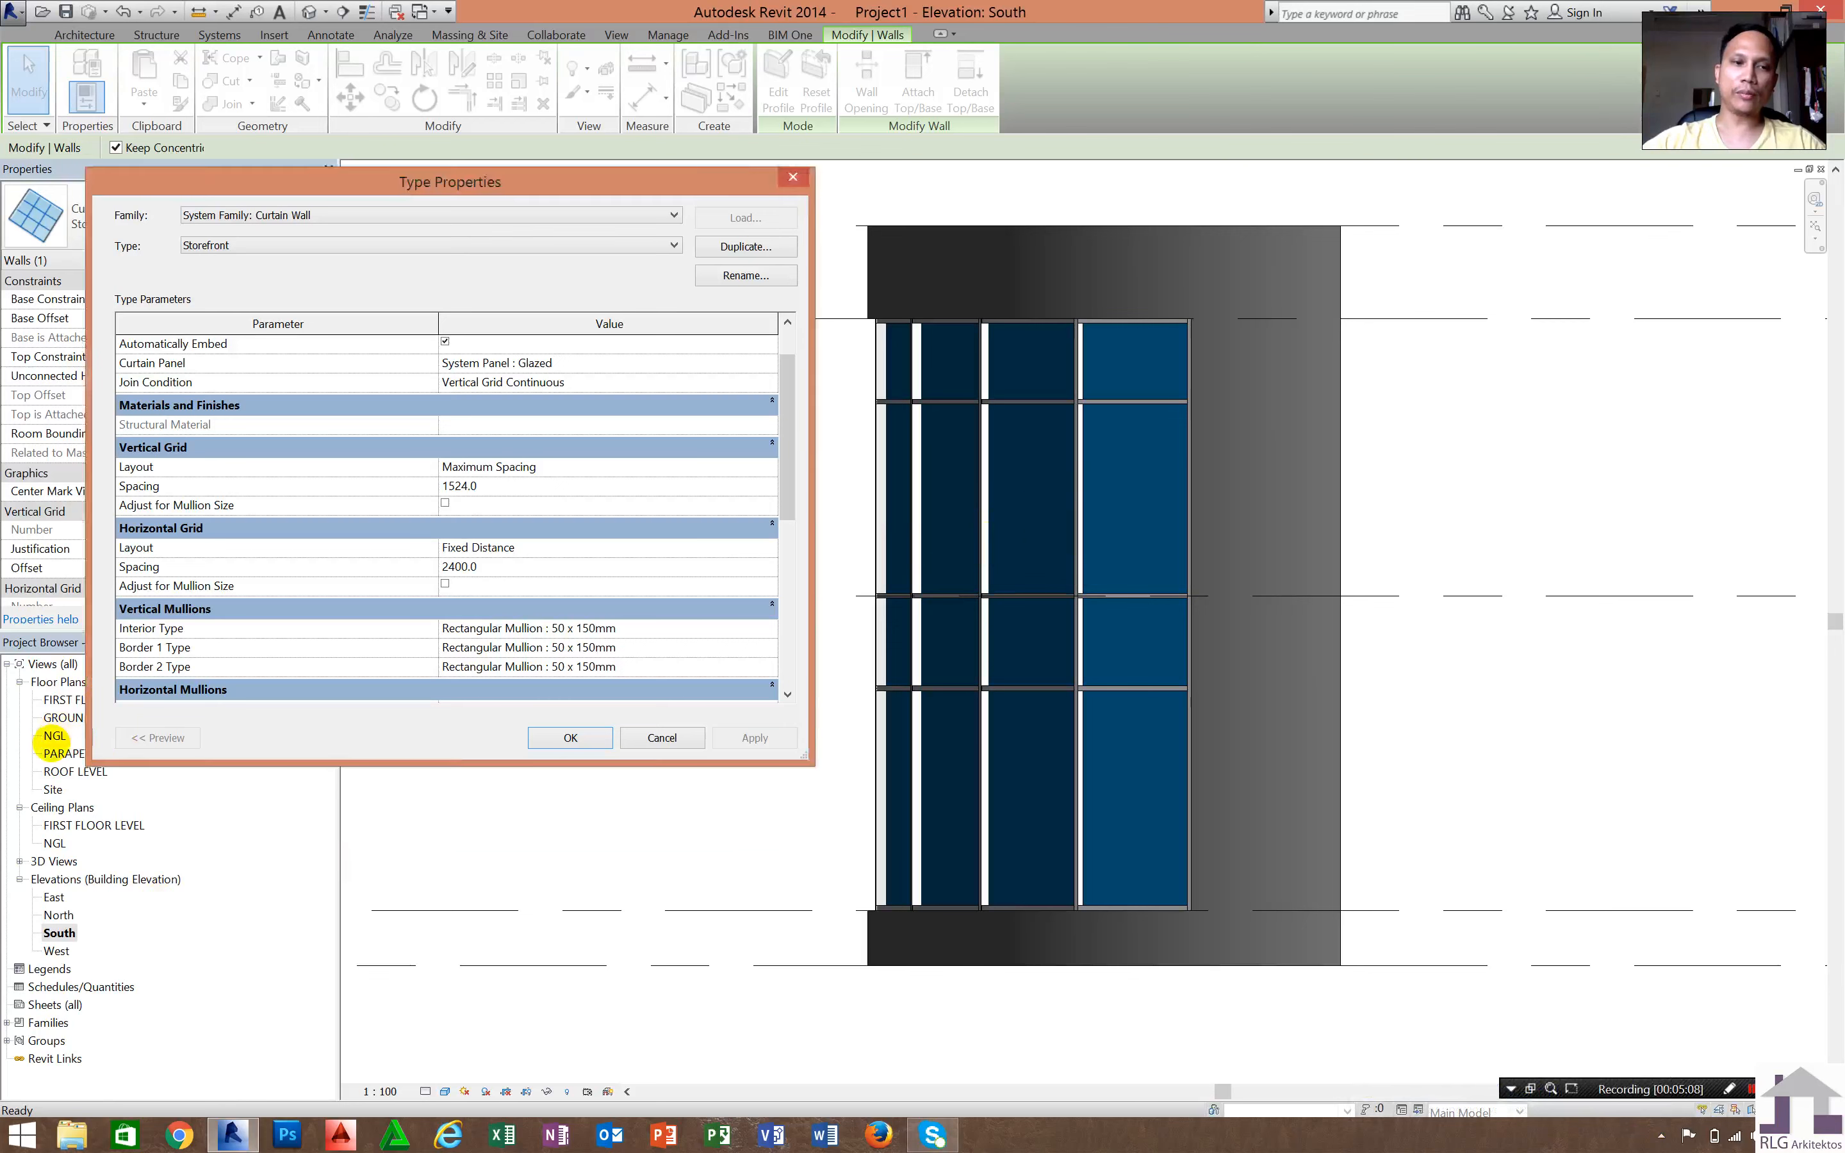
key(Escape)
- In the NGL floor plan, set the Storefront curtain wall type's vertical grid spacing to 800 mm and apply it
double_click(54, 736)
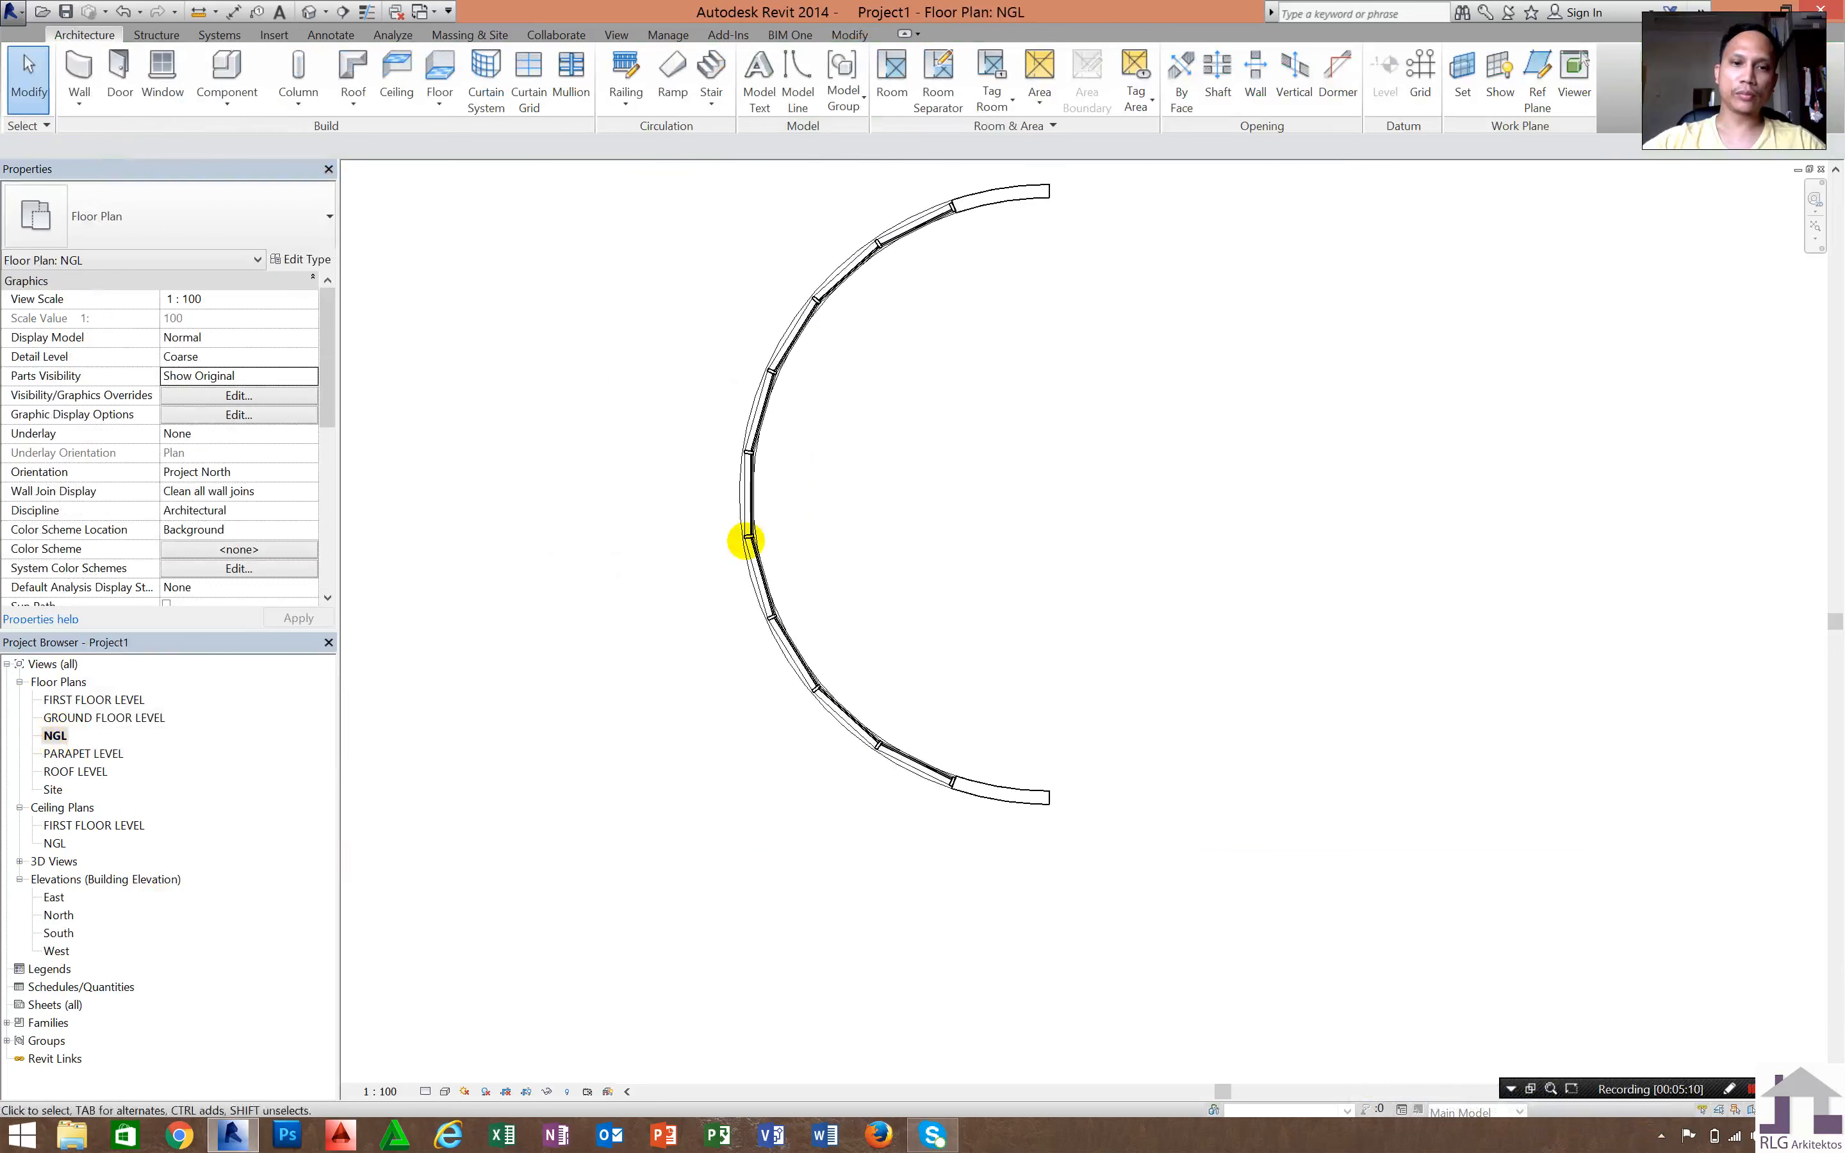
click(746, 541)
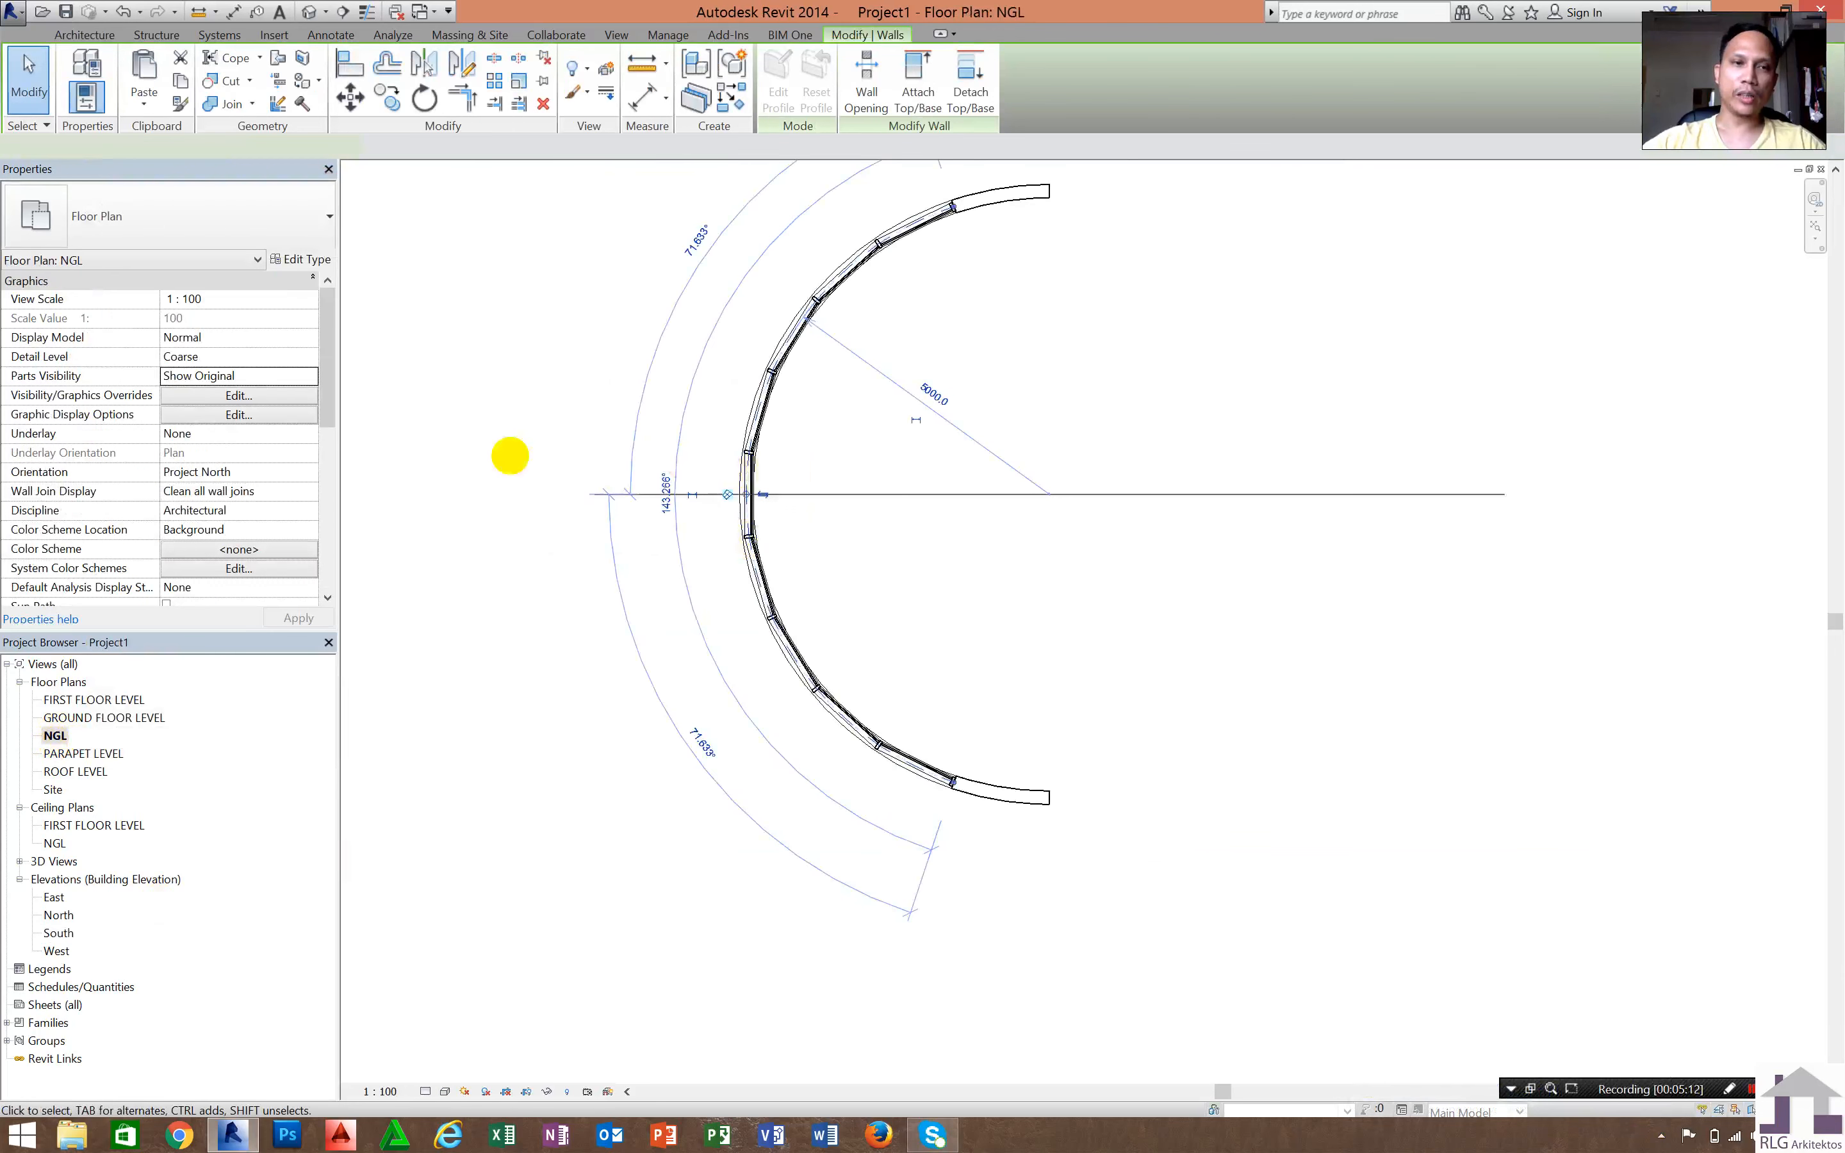
scroll(510, 456, up, 3)
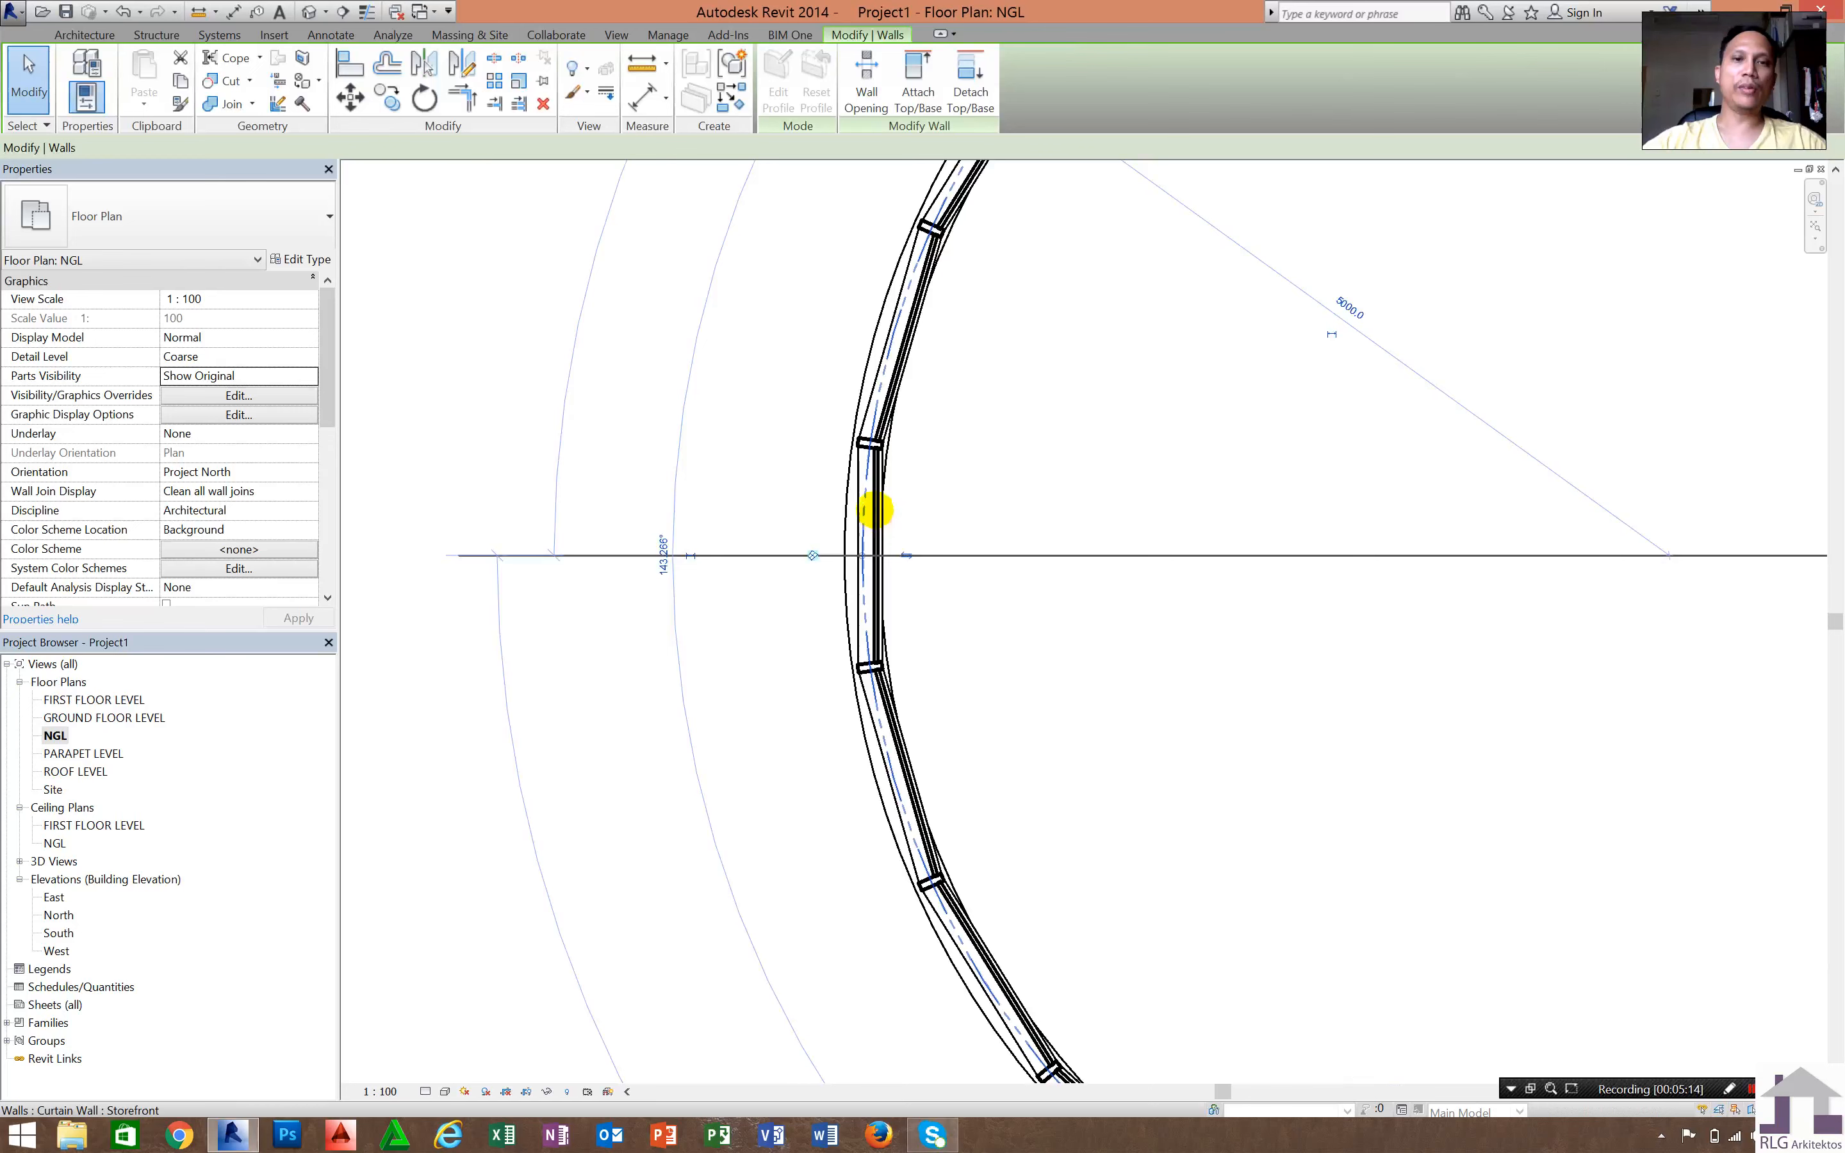
click(866, 500)
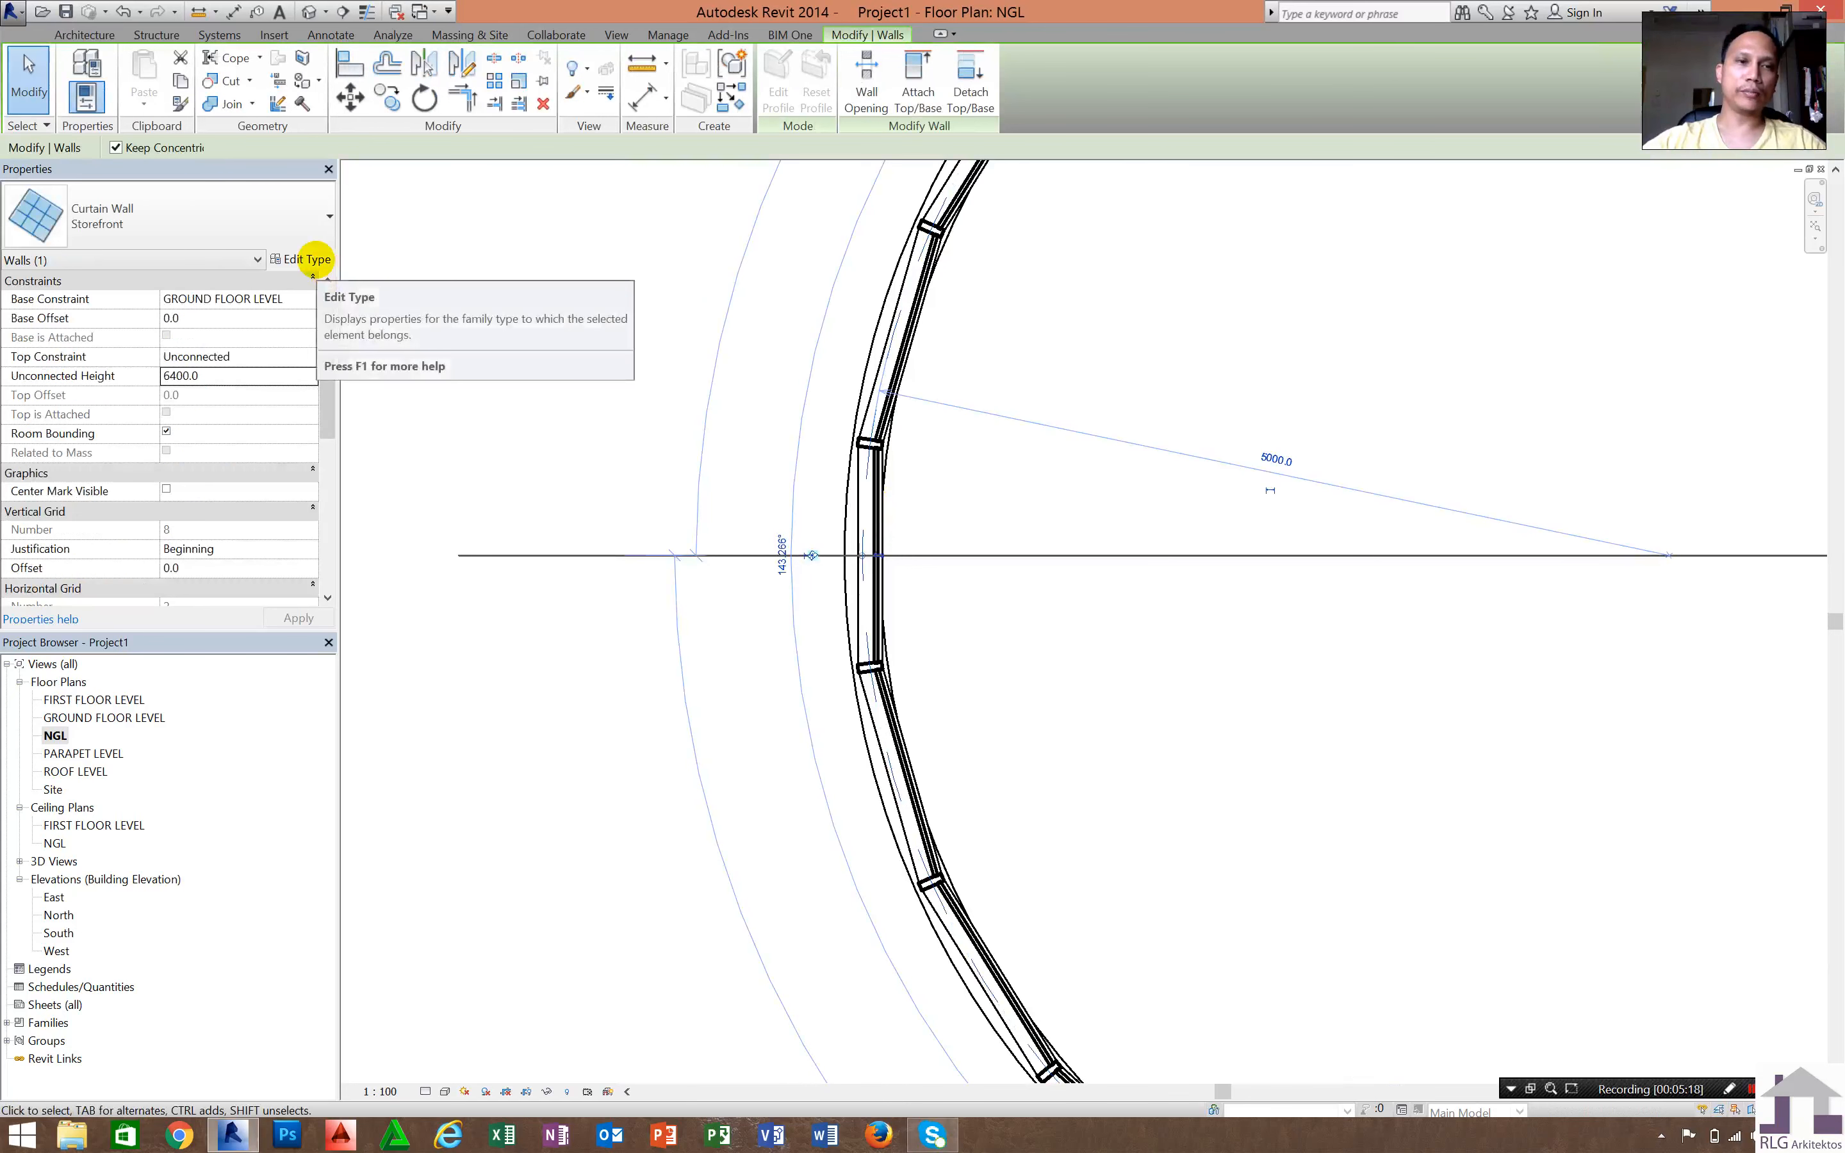
click(308, 259)
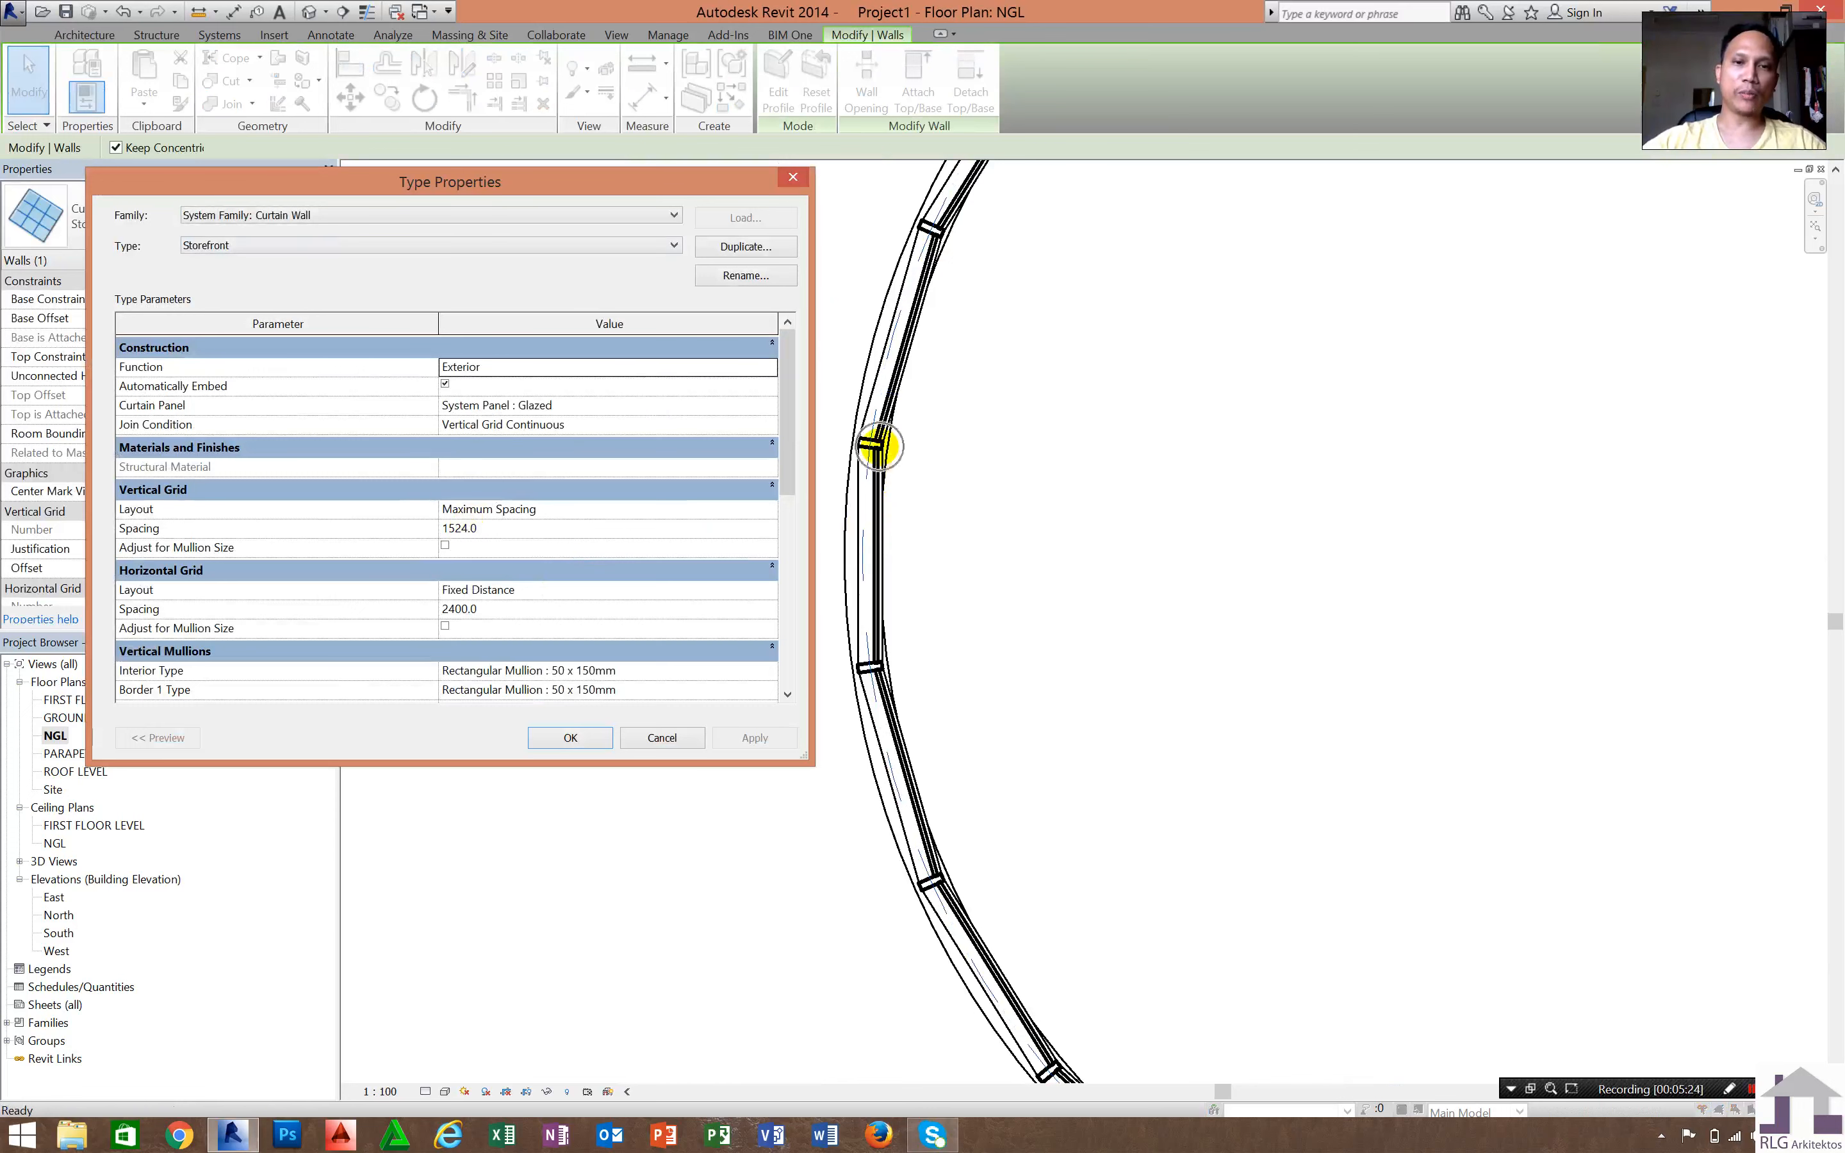
click(874, 445)
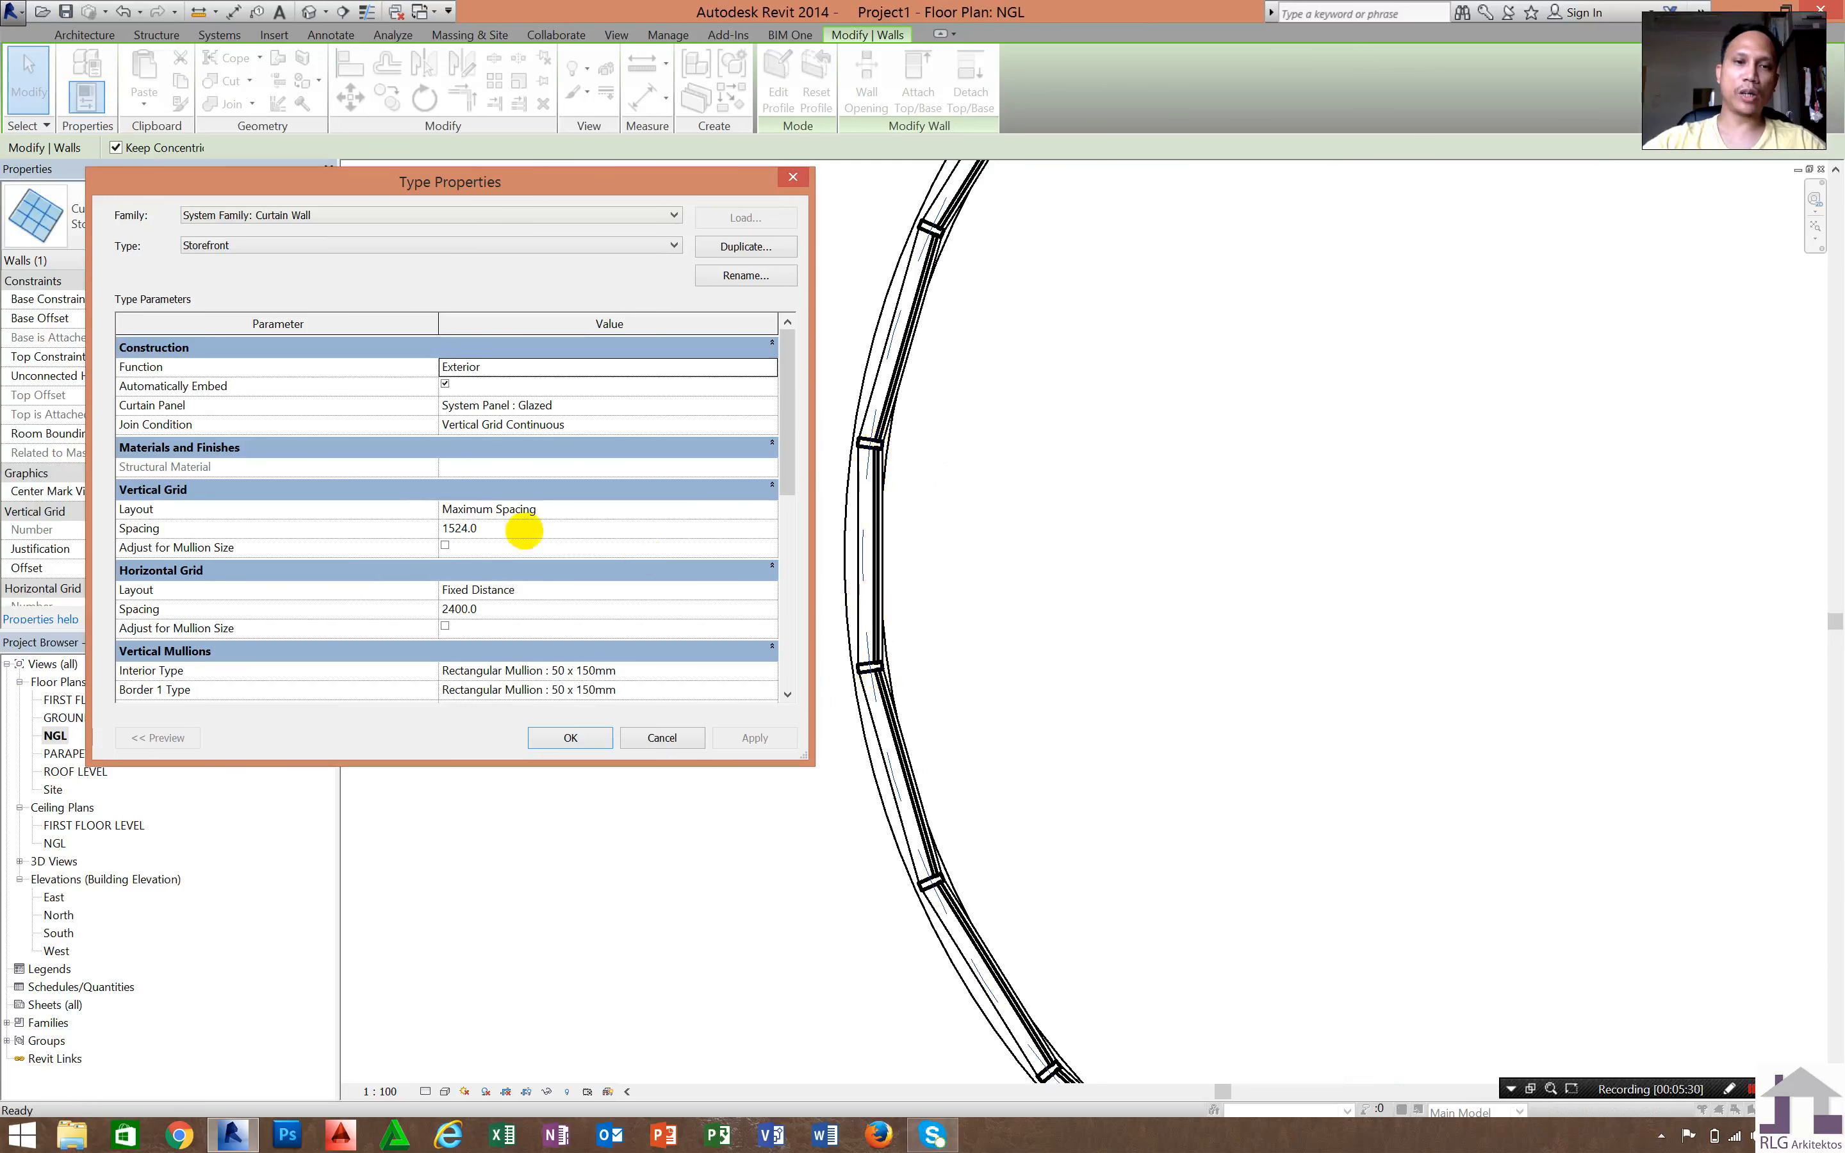
click(523, 528)
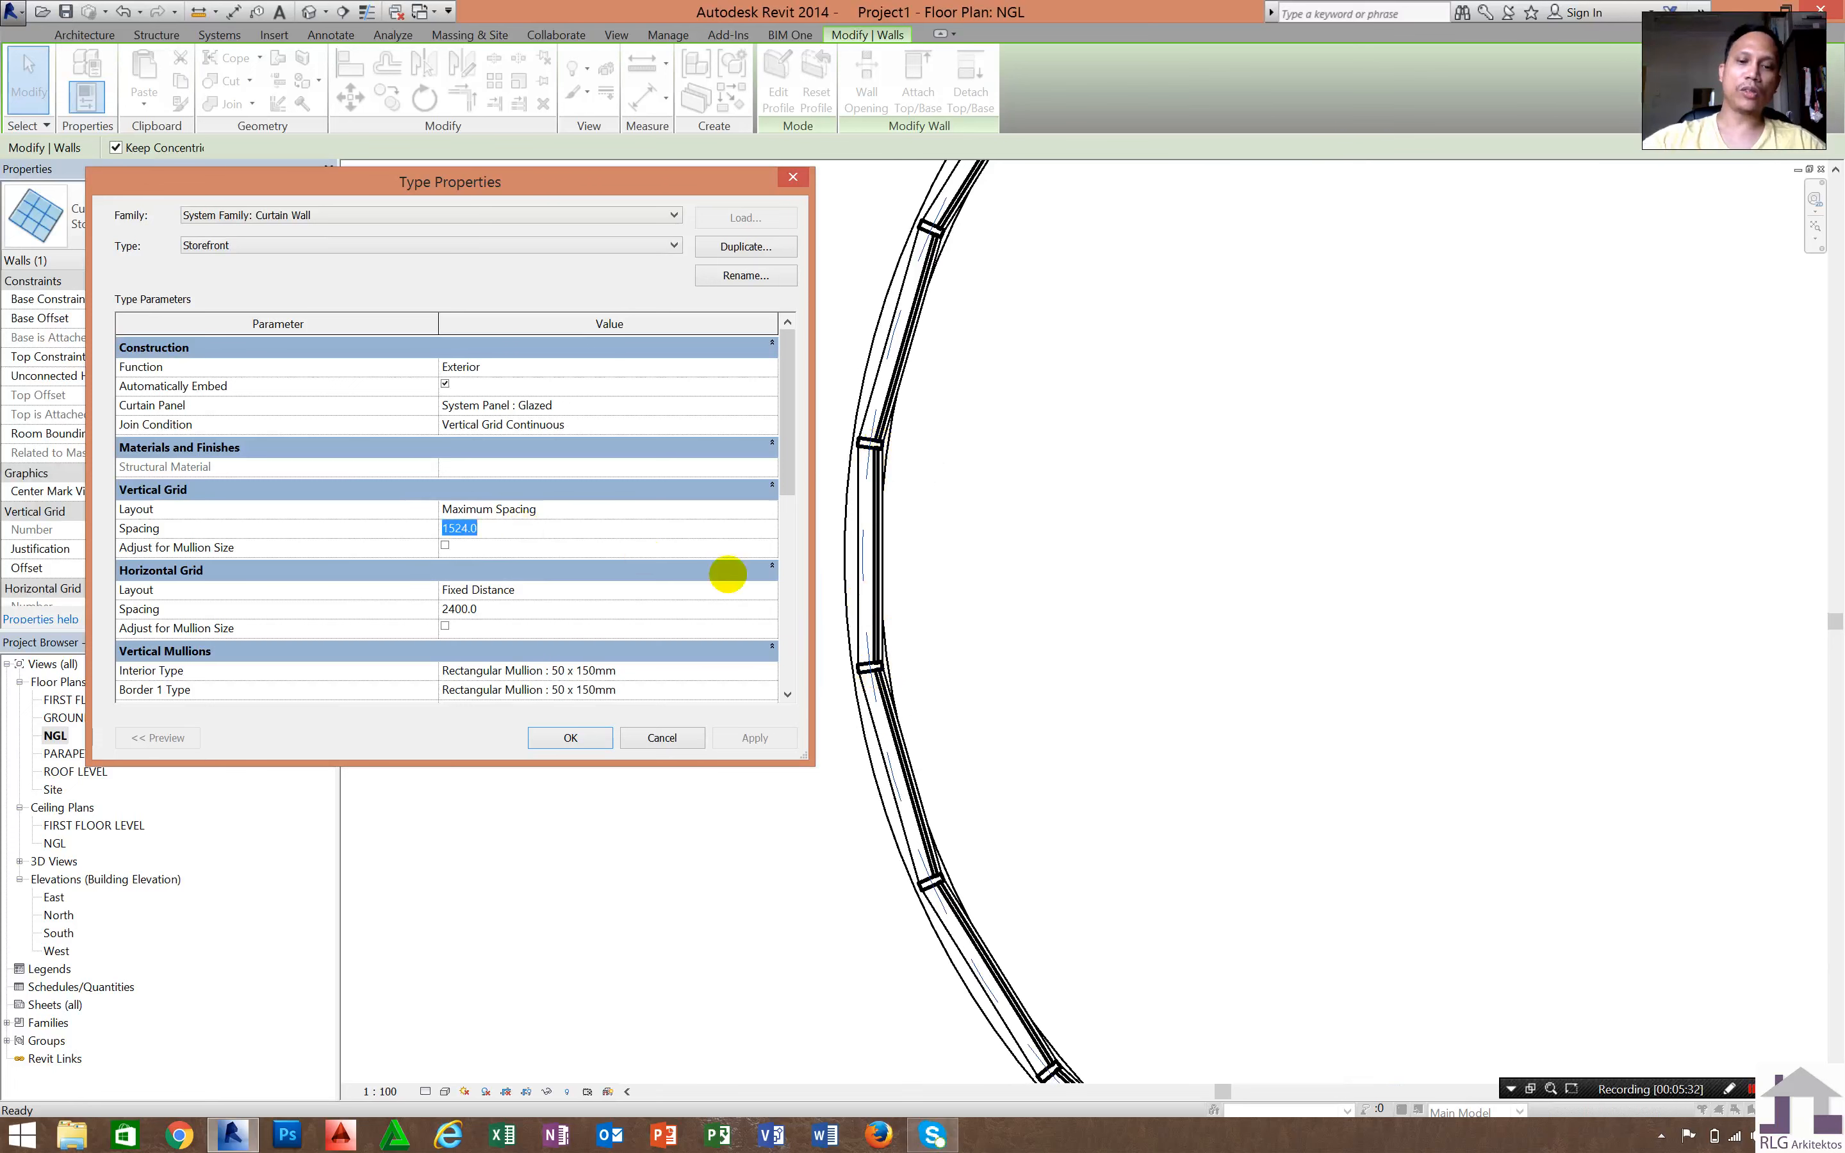
text(800)
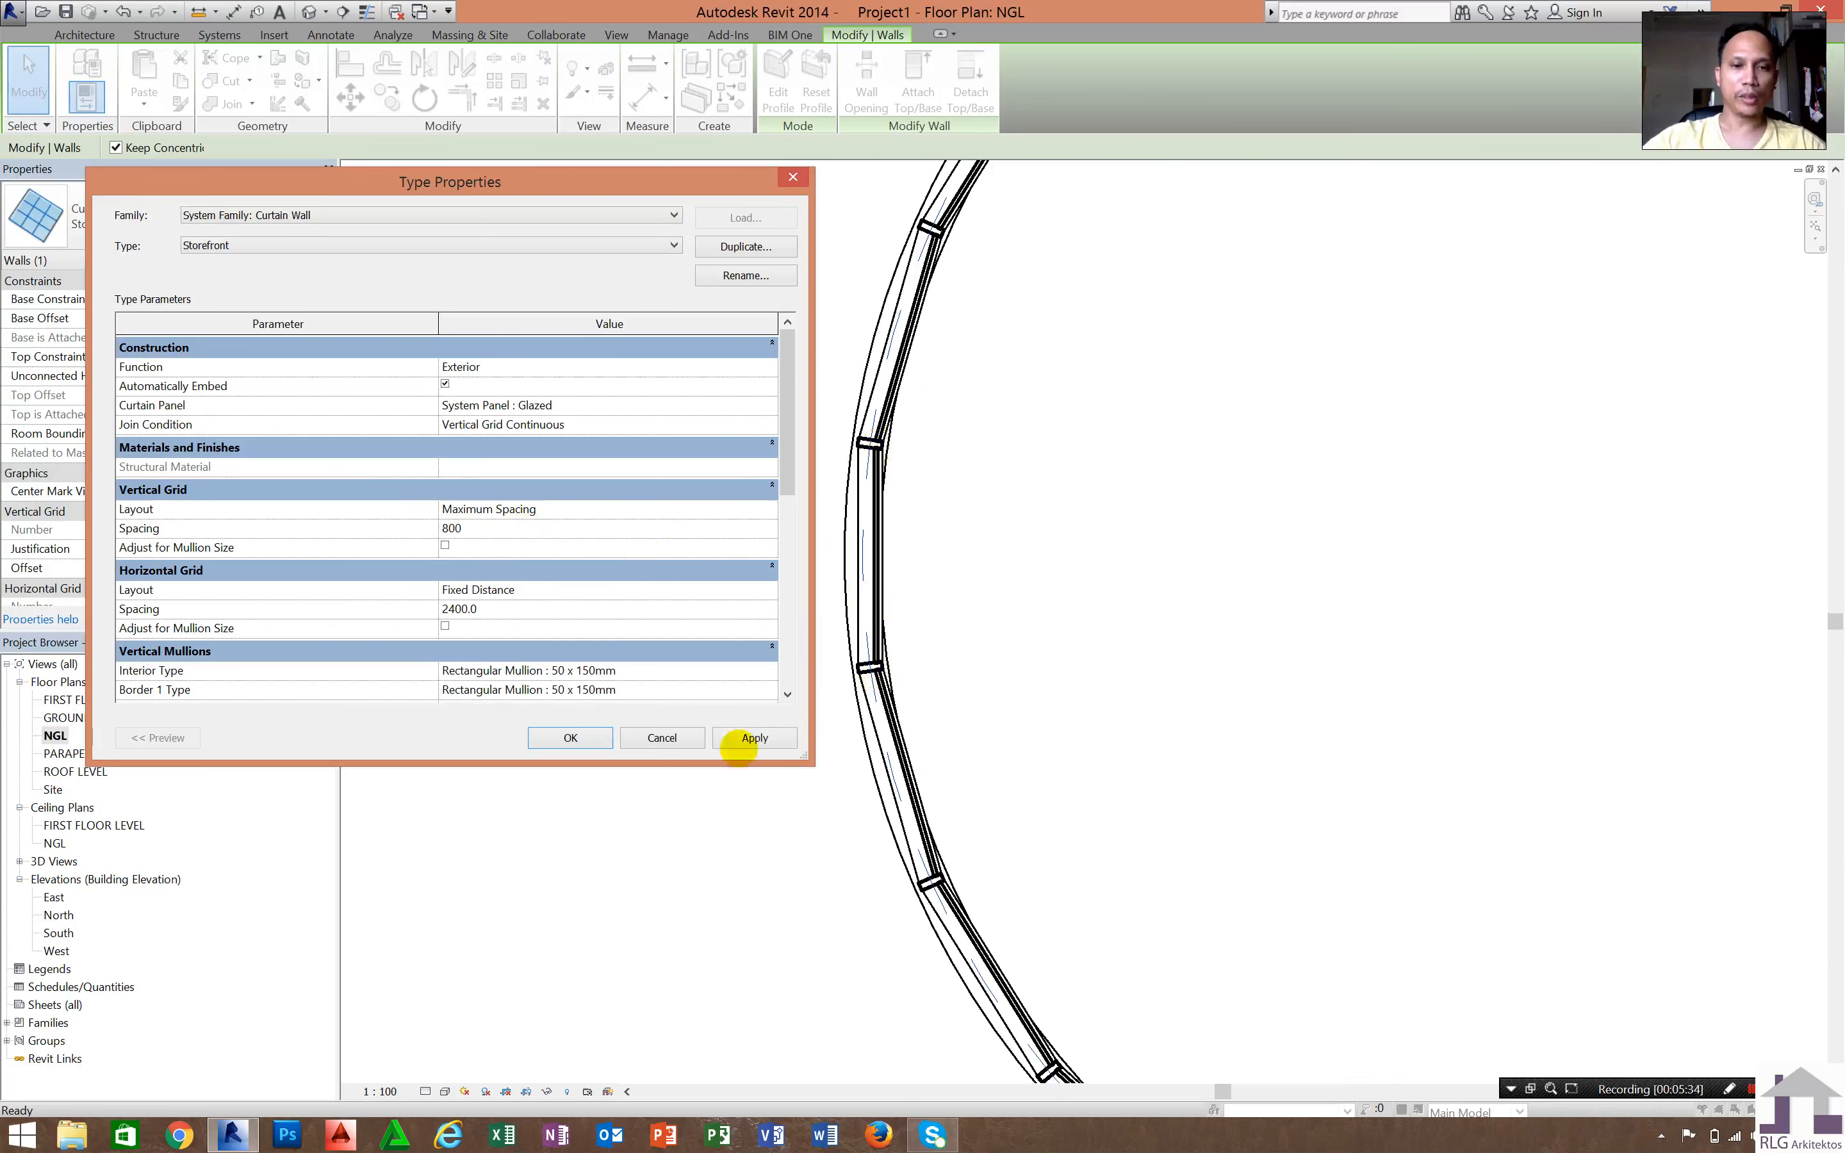
click(755, 736)
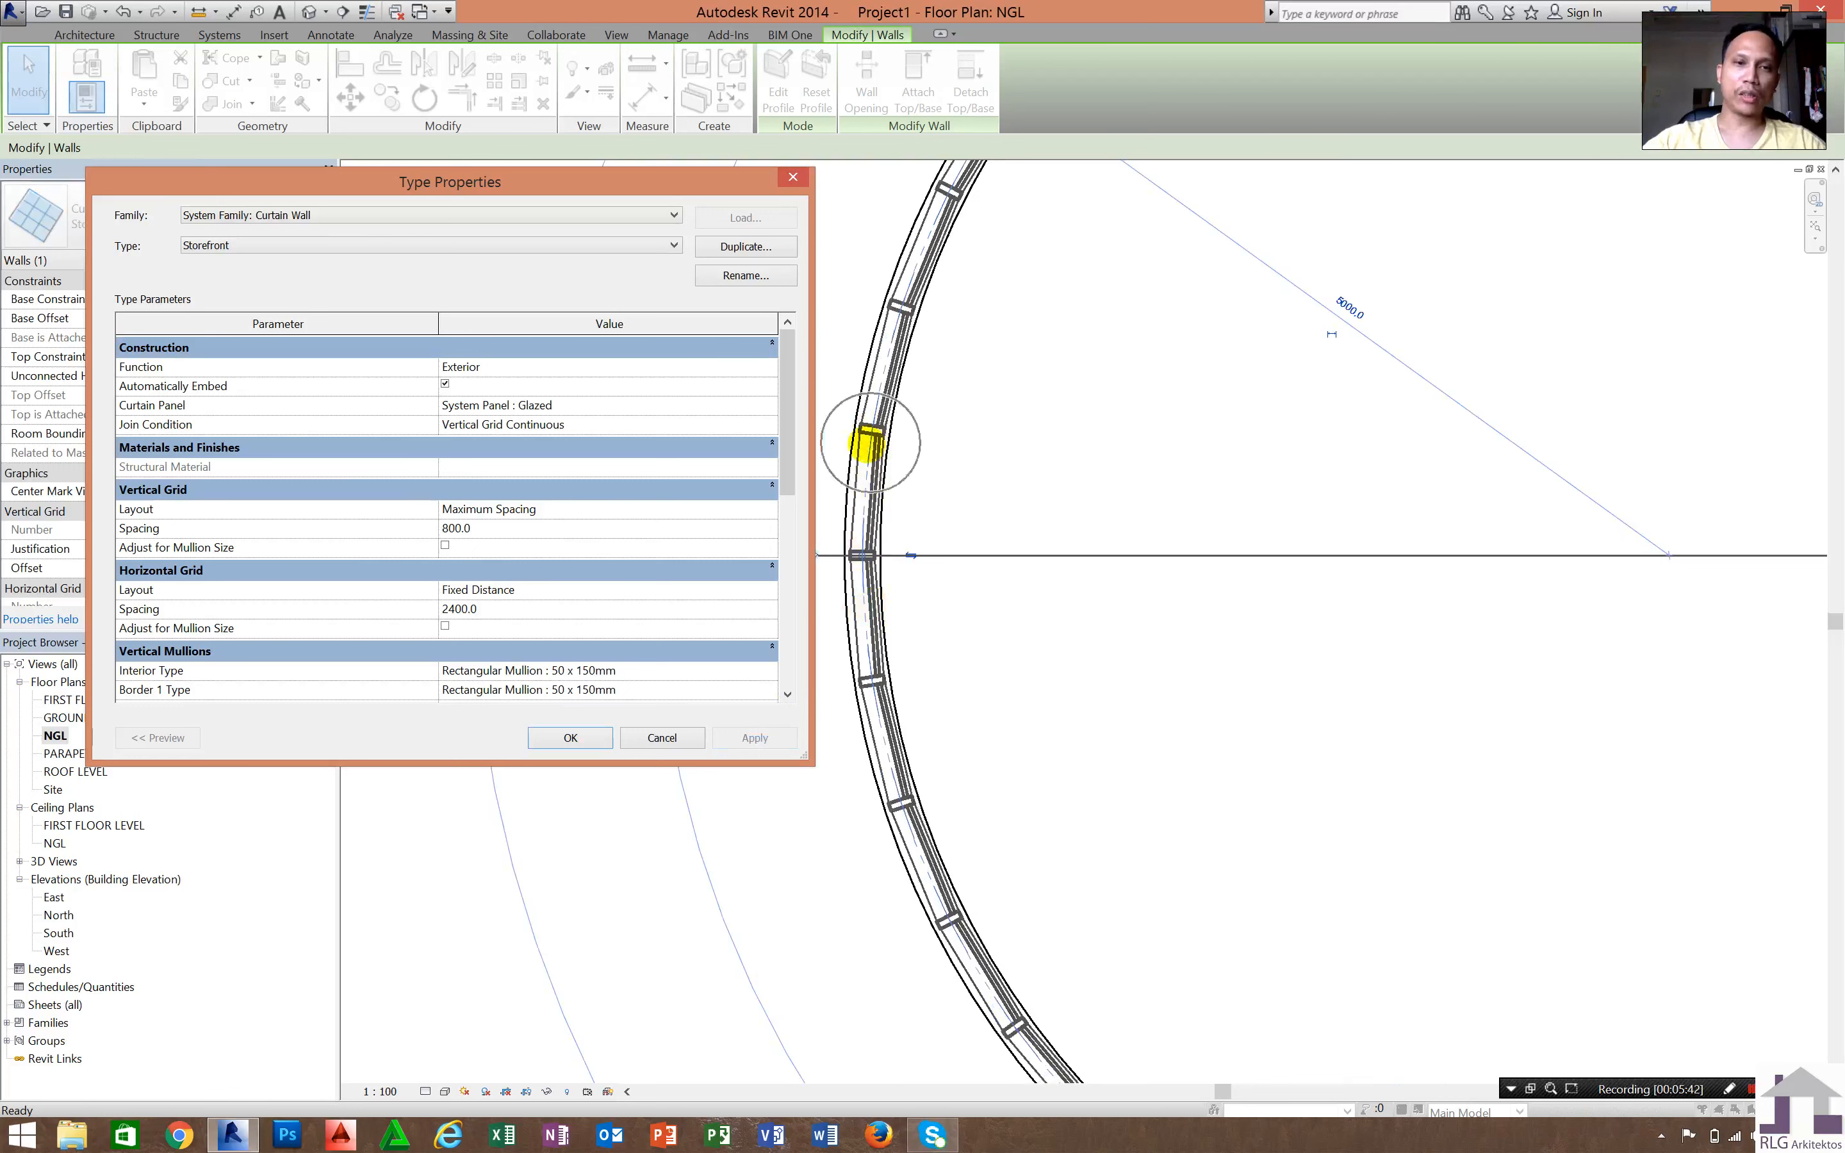
- Set the Storefront type's vertical grid spacing to 2000 mm and confirm the type properties
click(662, 526)
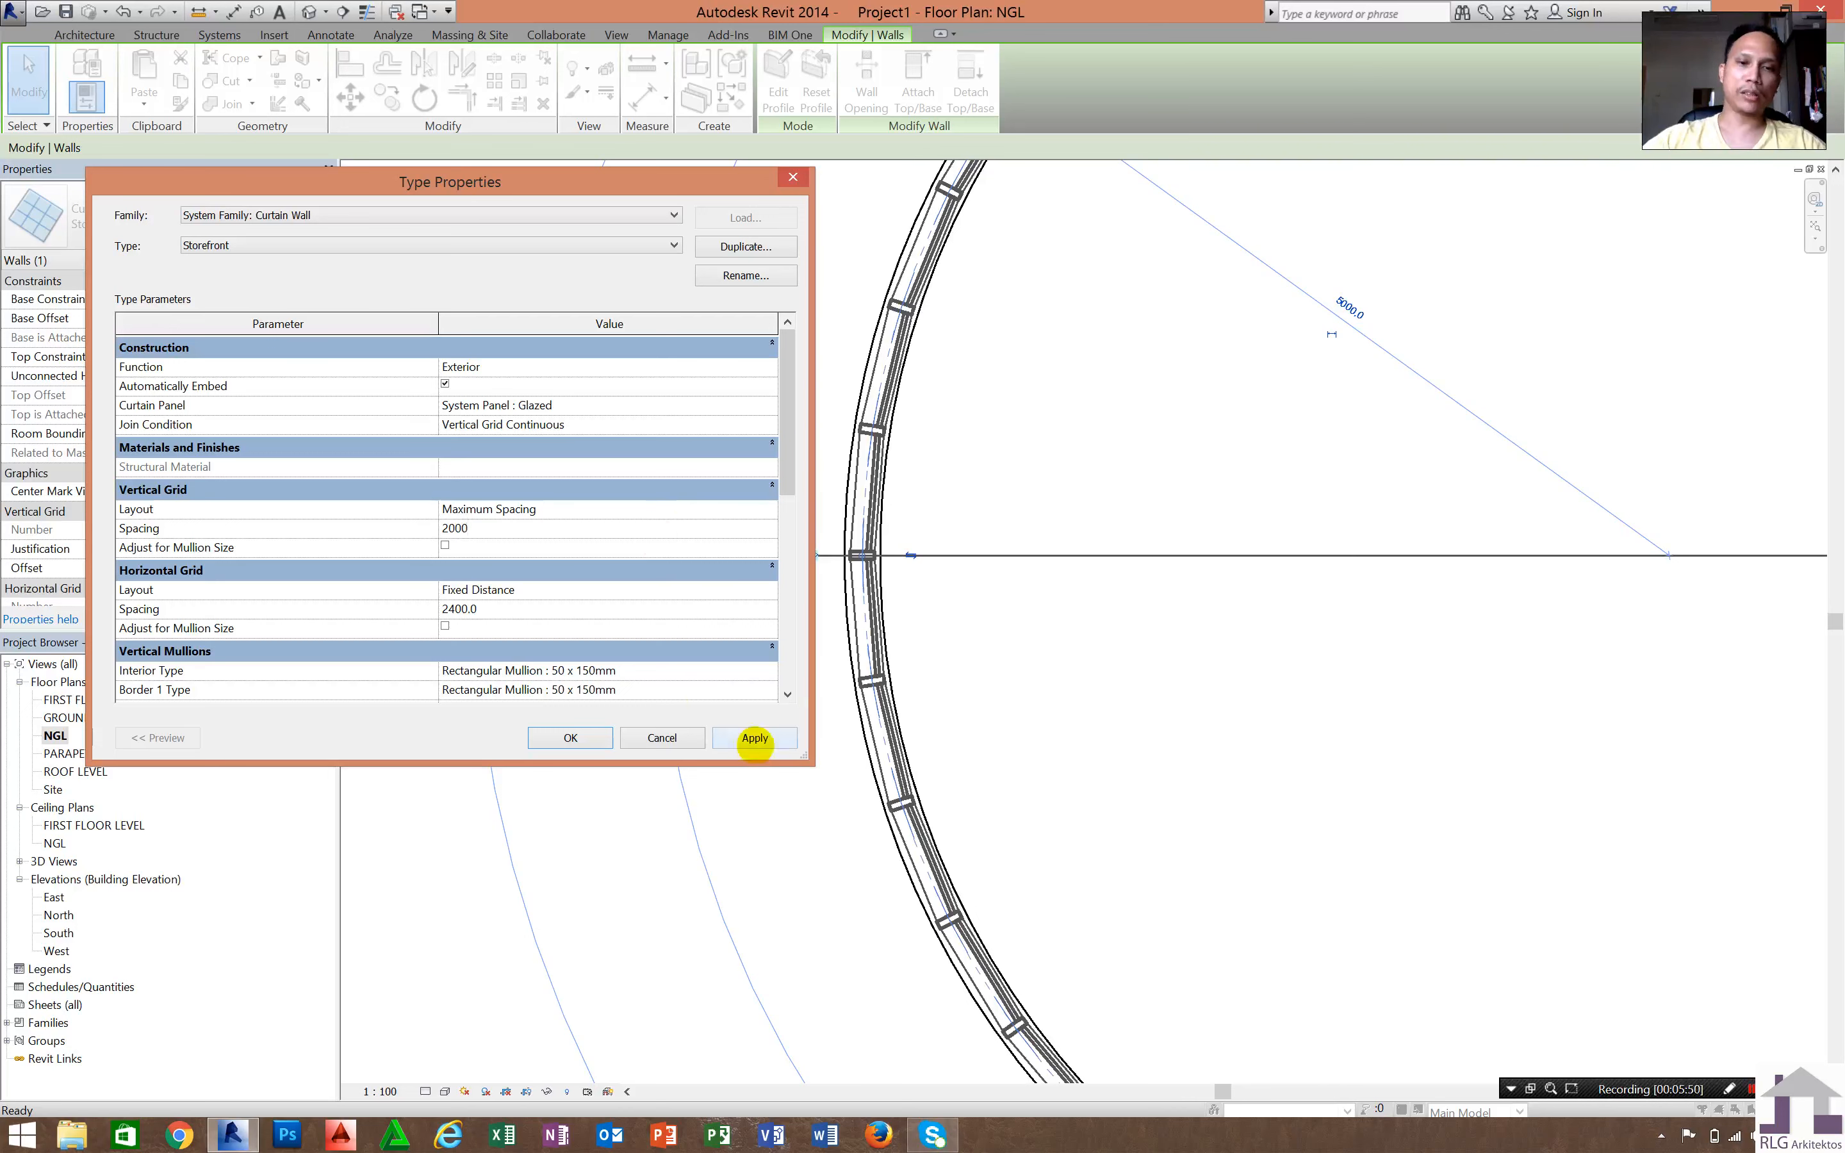
click(753, 738)
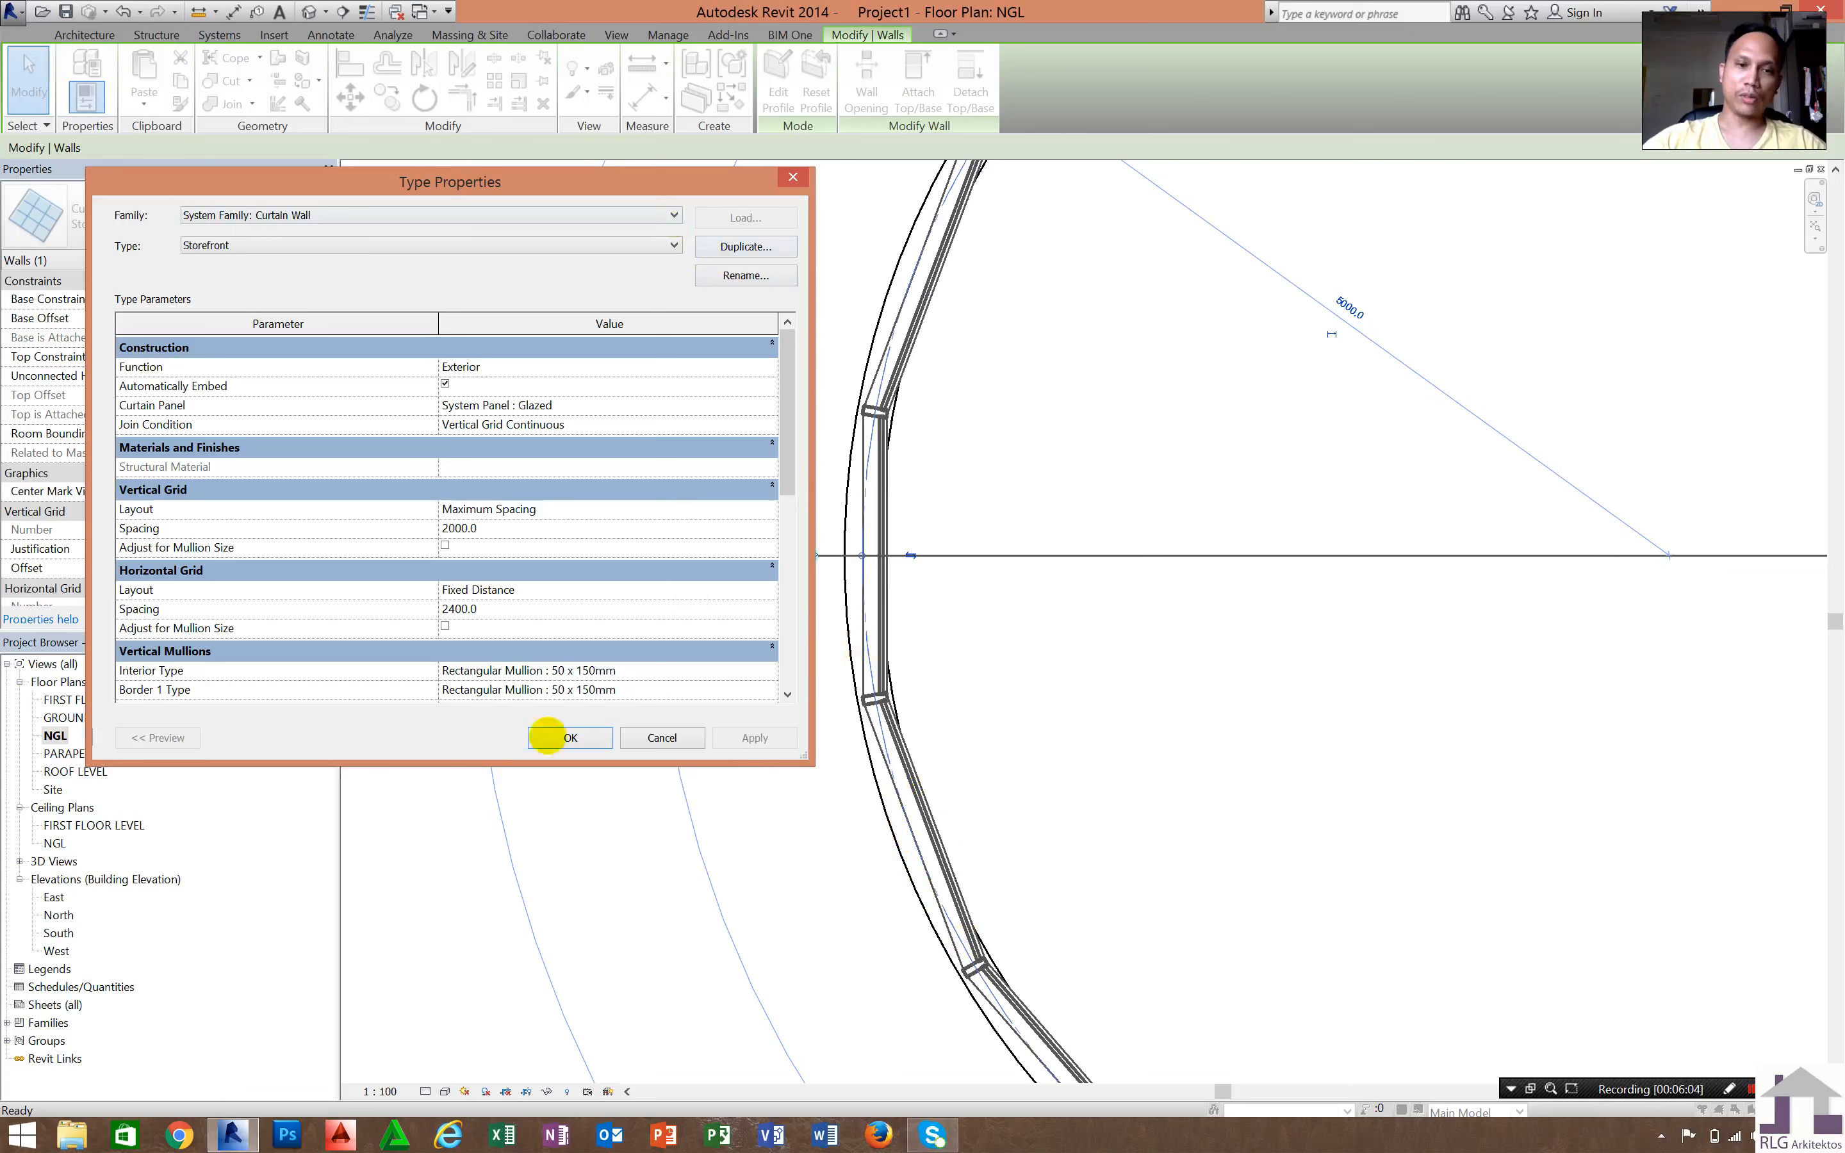
click(548, 737)
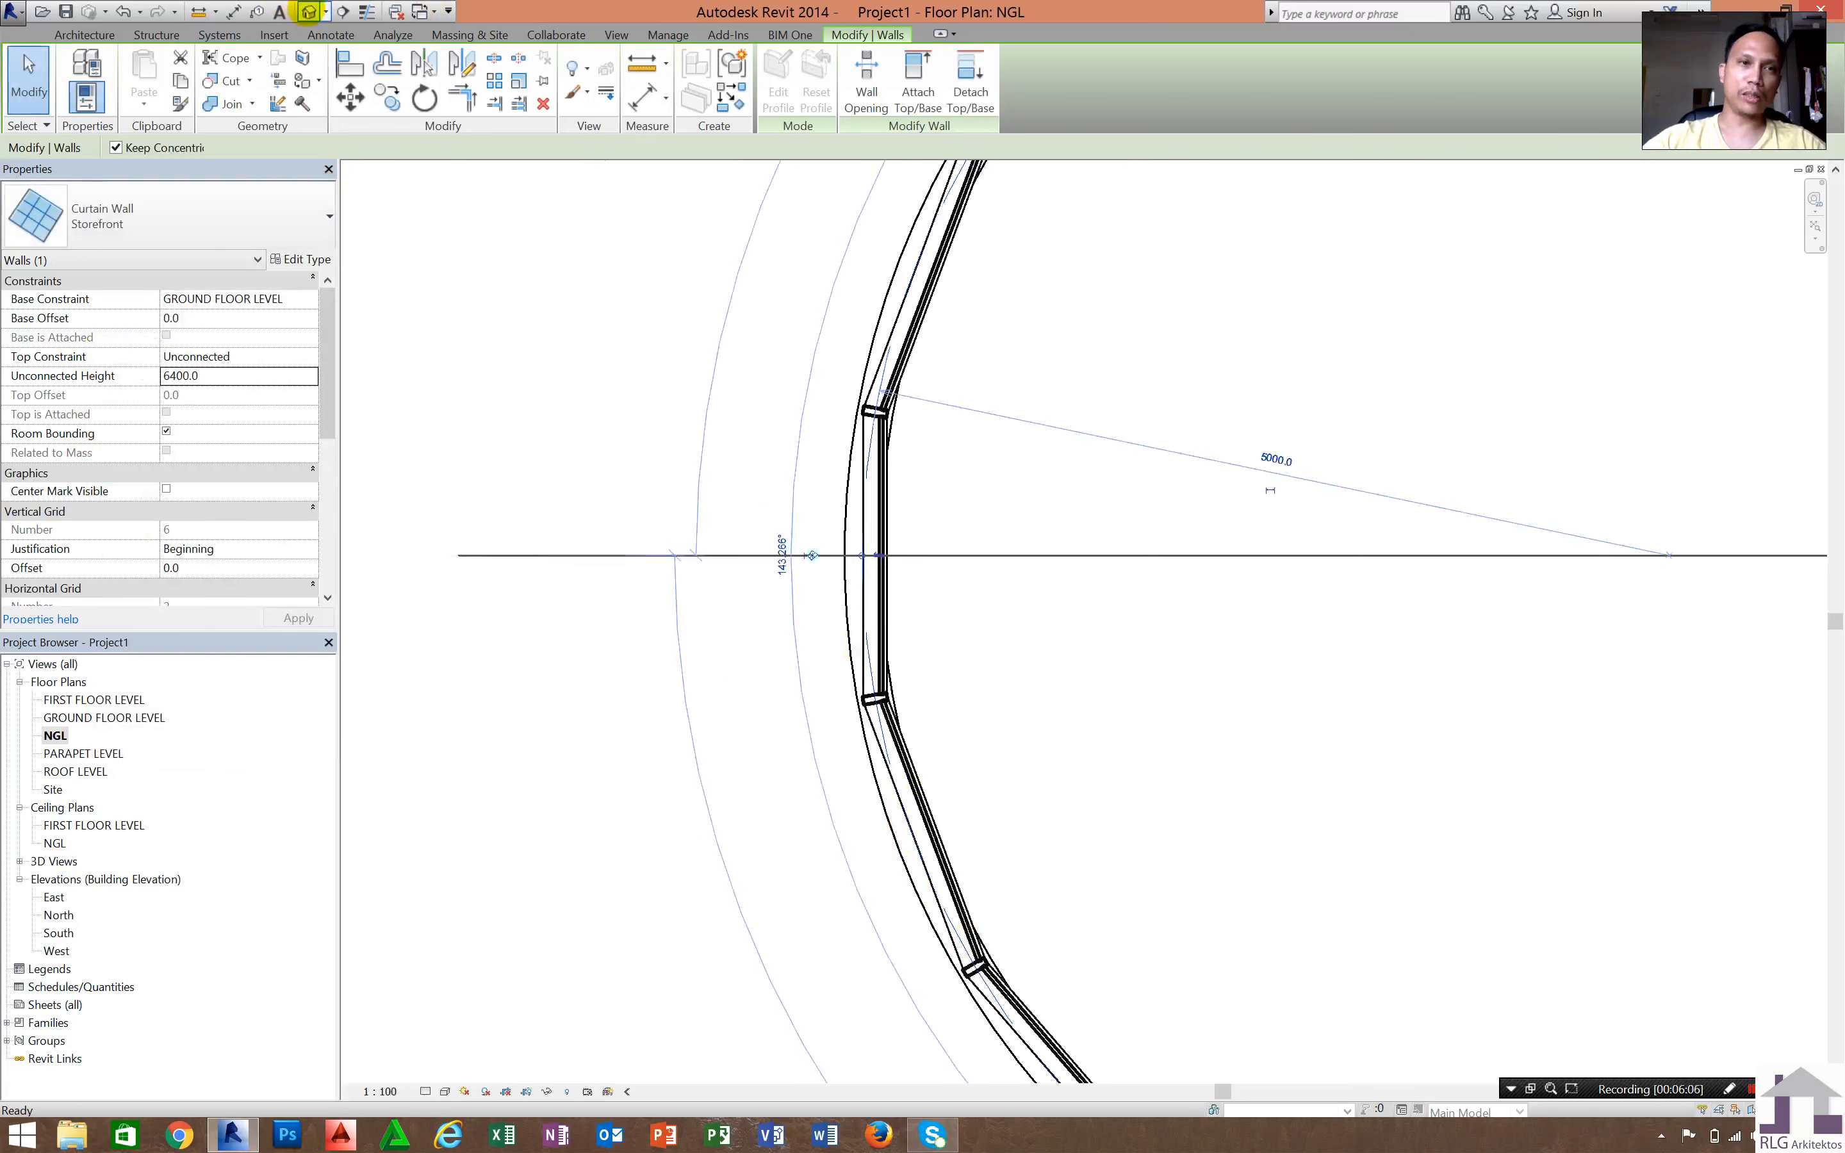
- Examine in 3D how the straight curtain wall mullions and panels sit on the curved CHB wall base
click(309, 12)
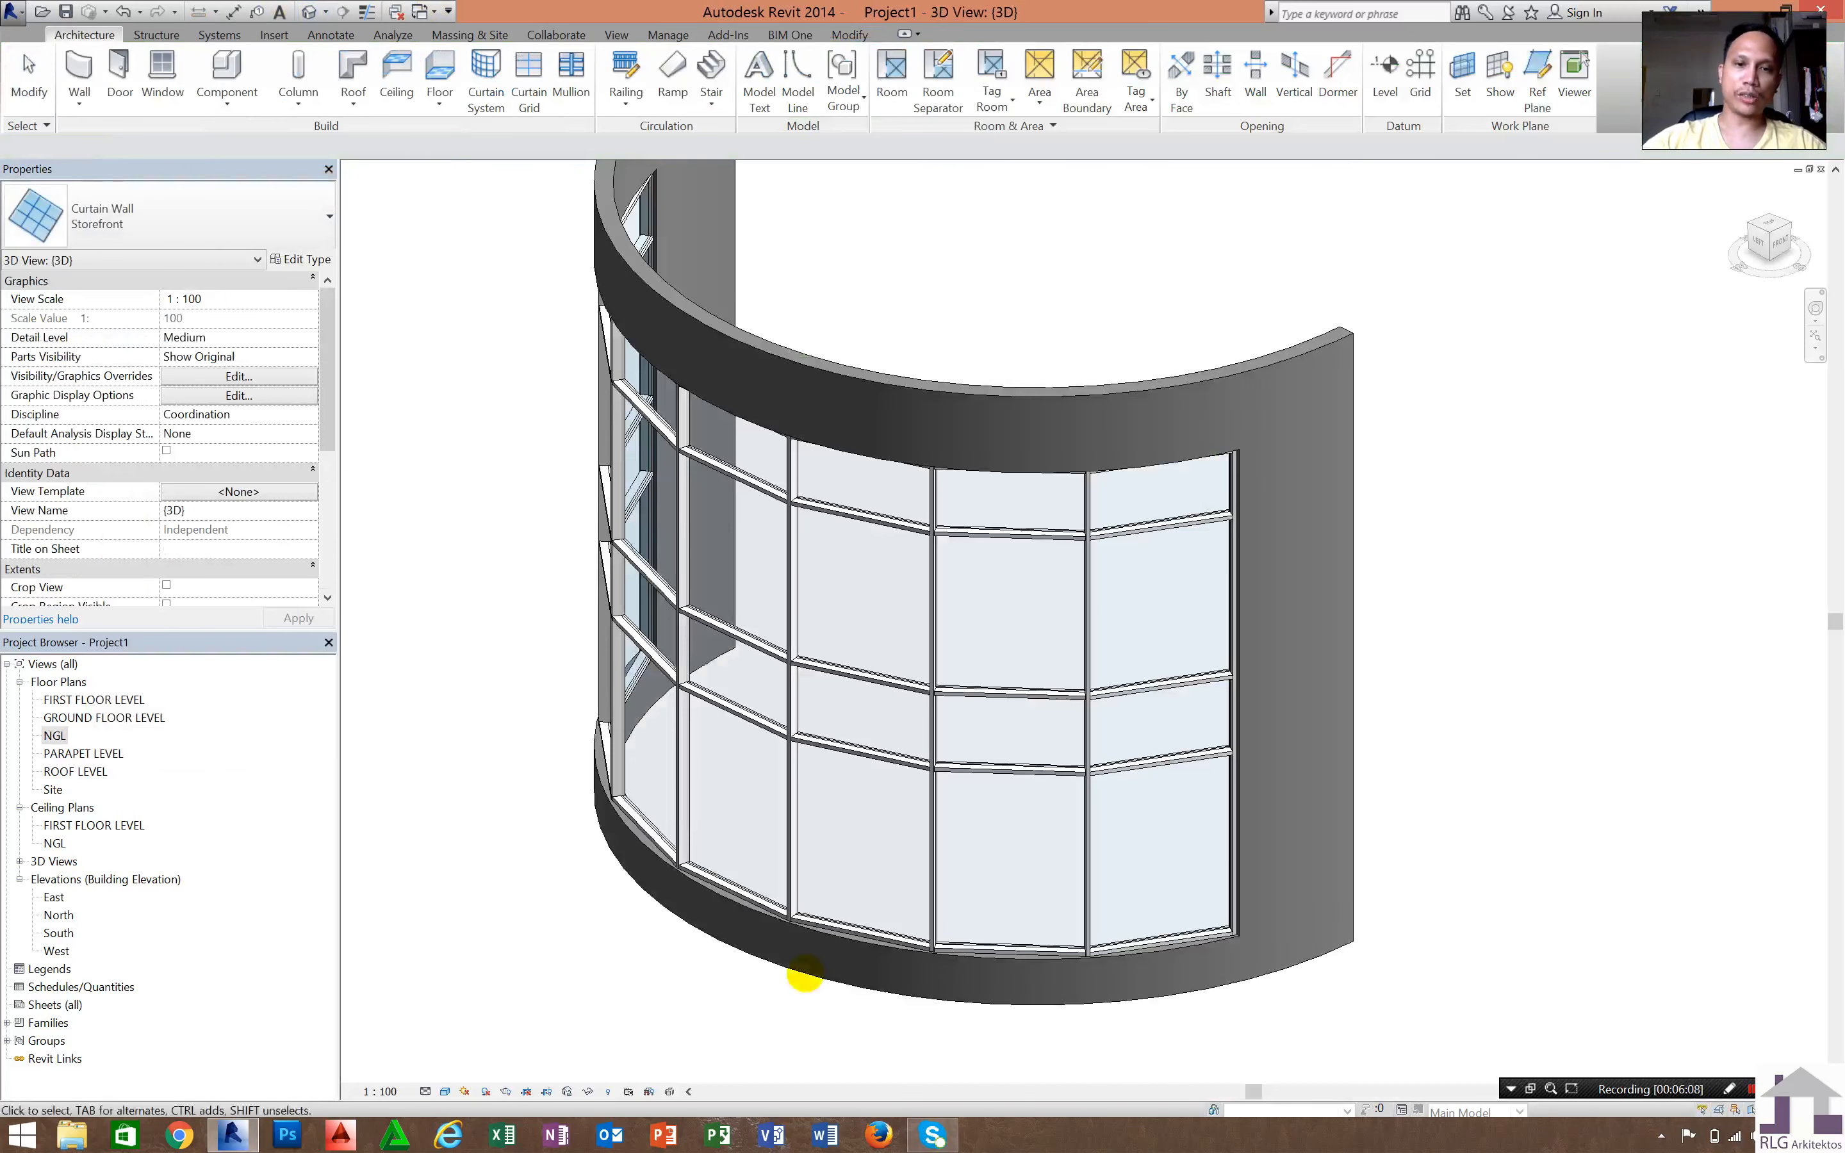
scroll(805, 972, up, 5)
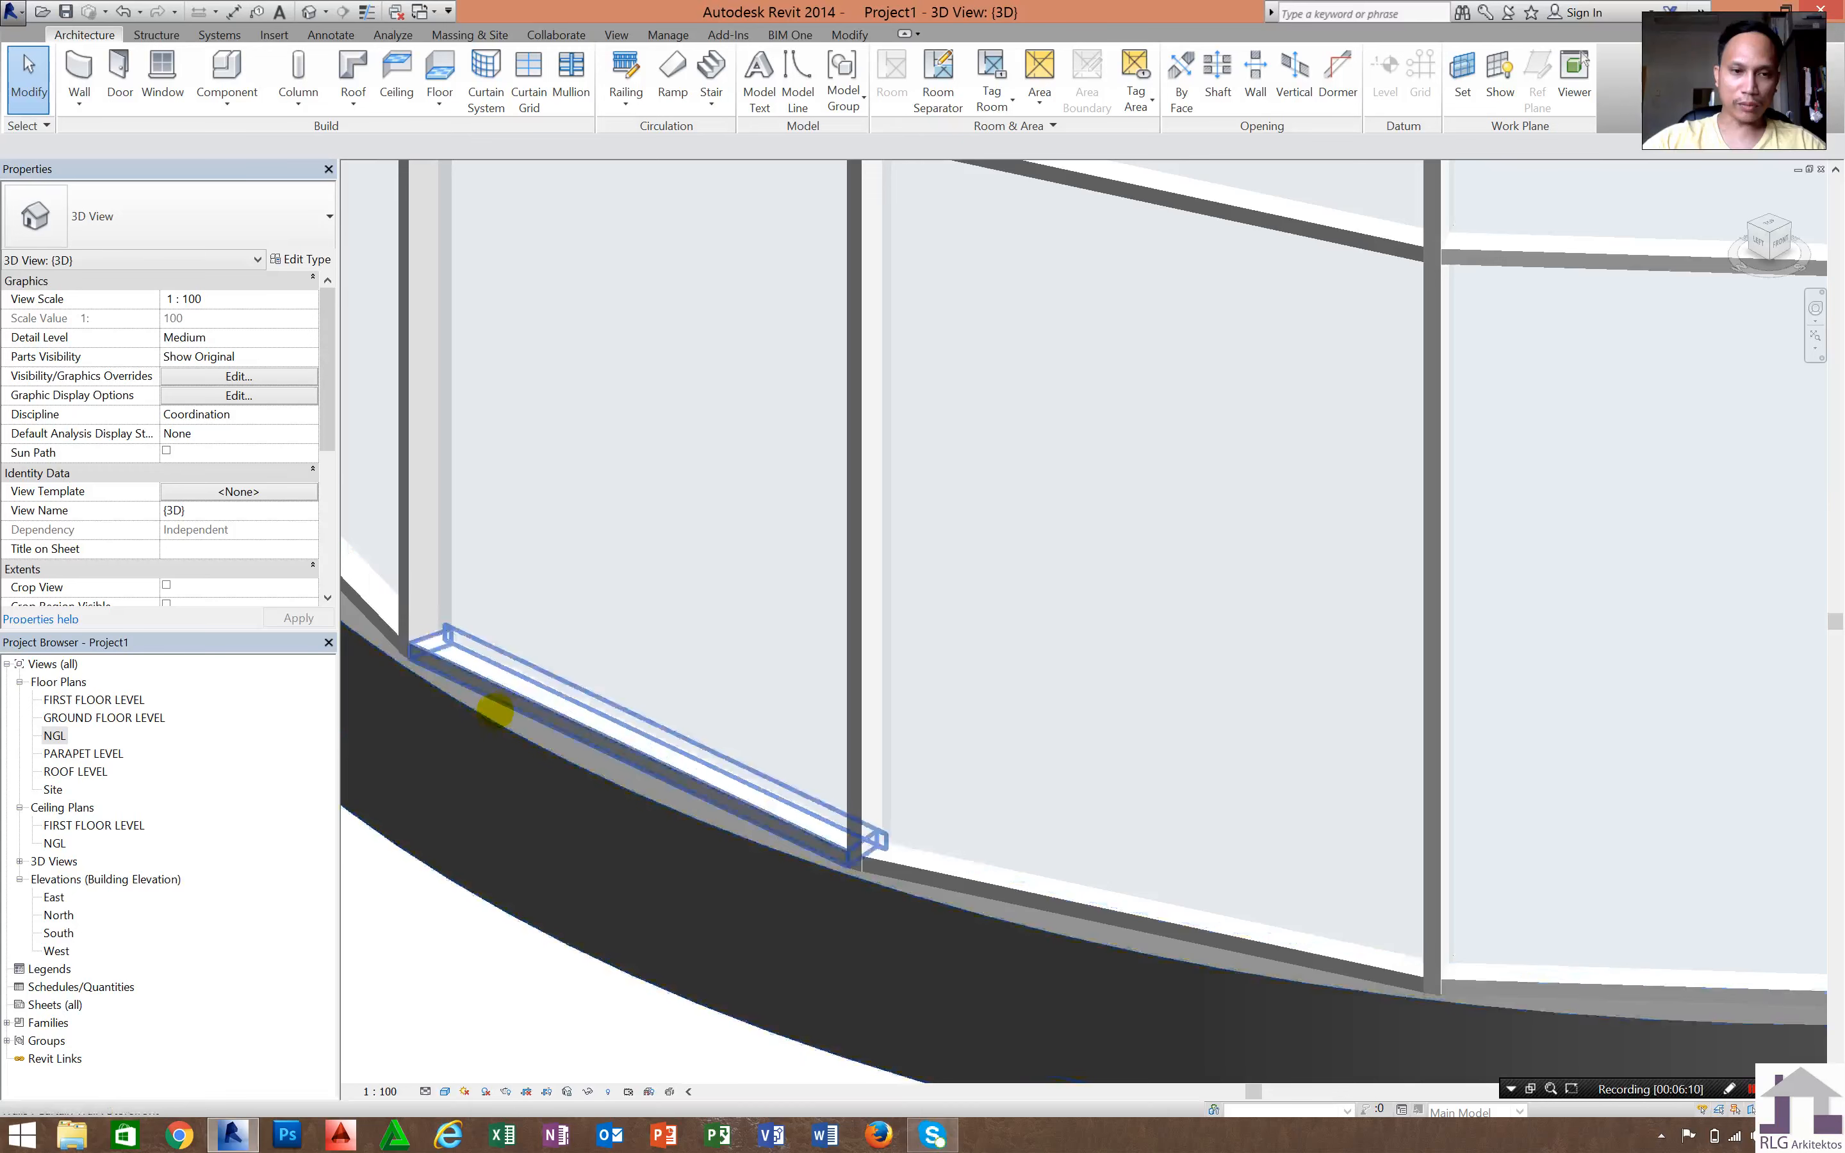
click(686, 770)
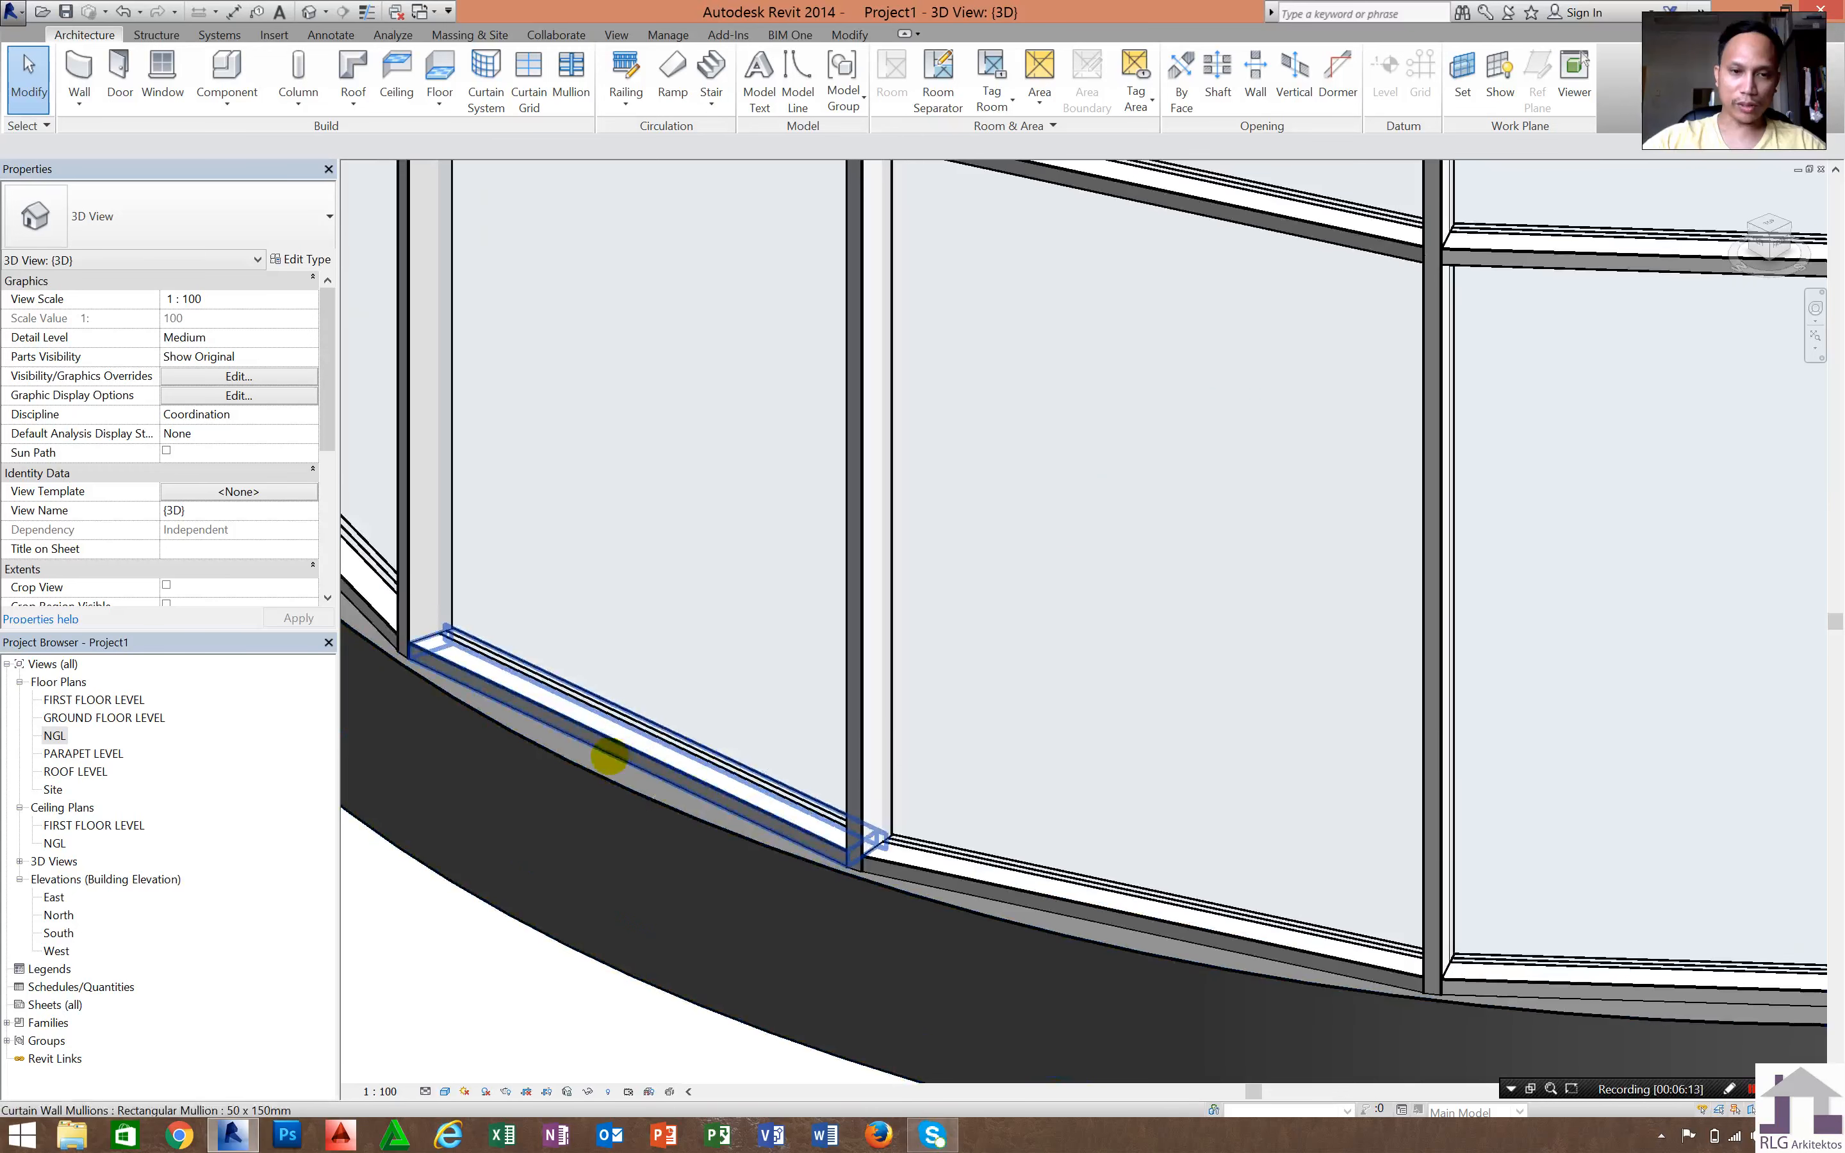
scroll(671, 668, down, 8)
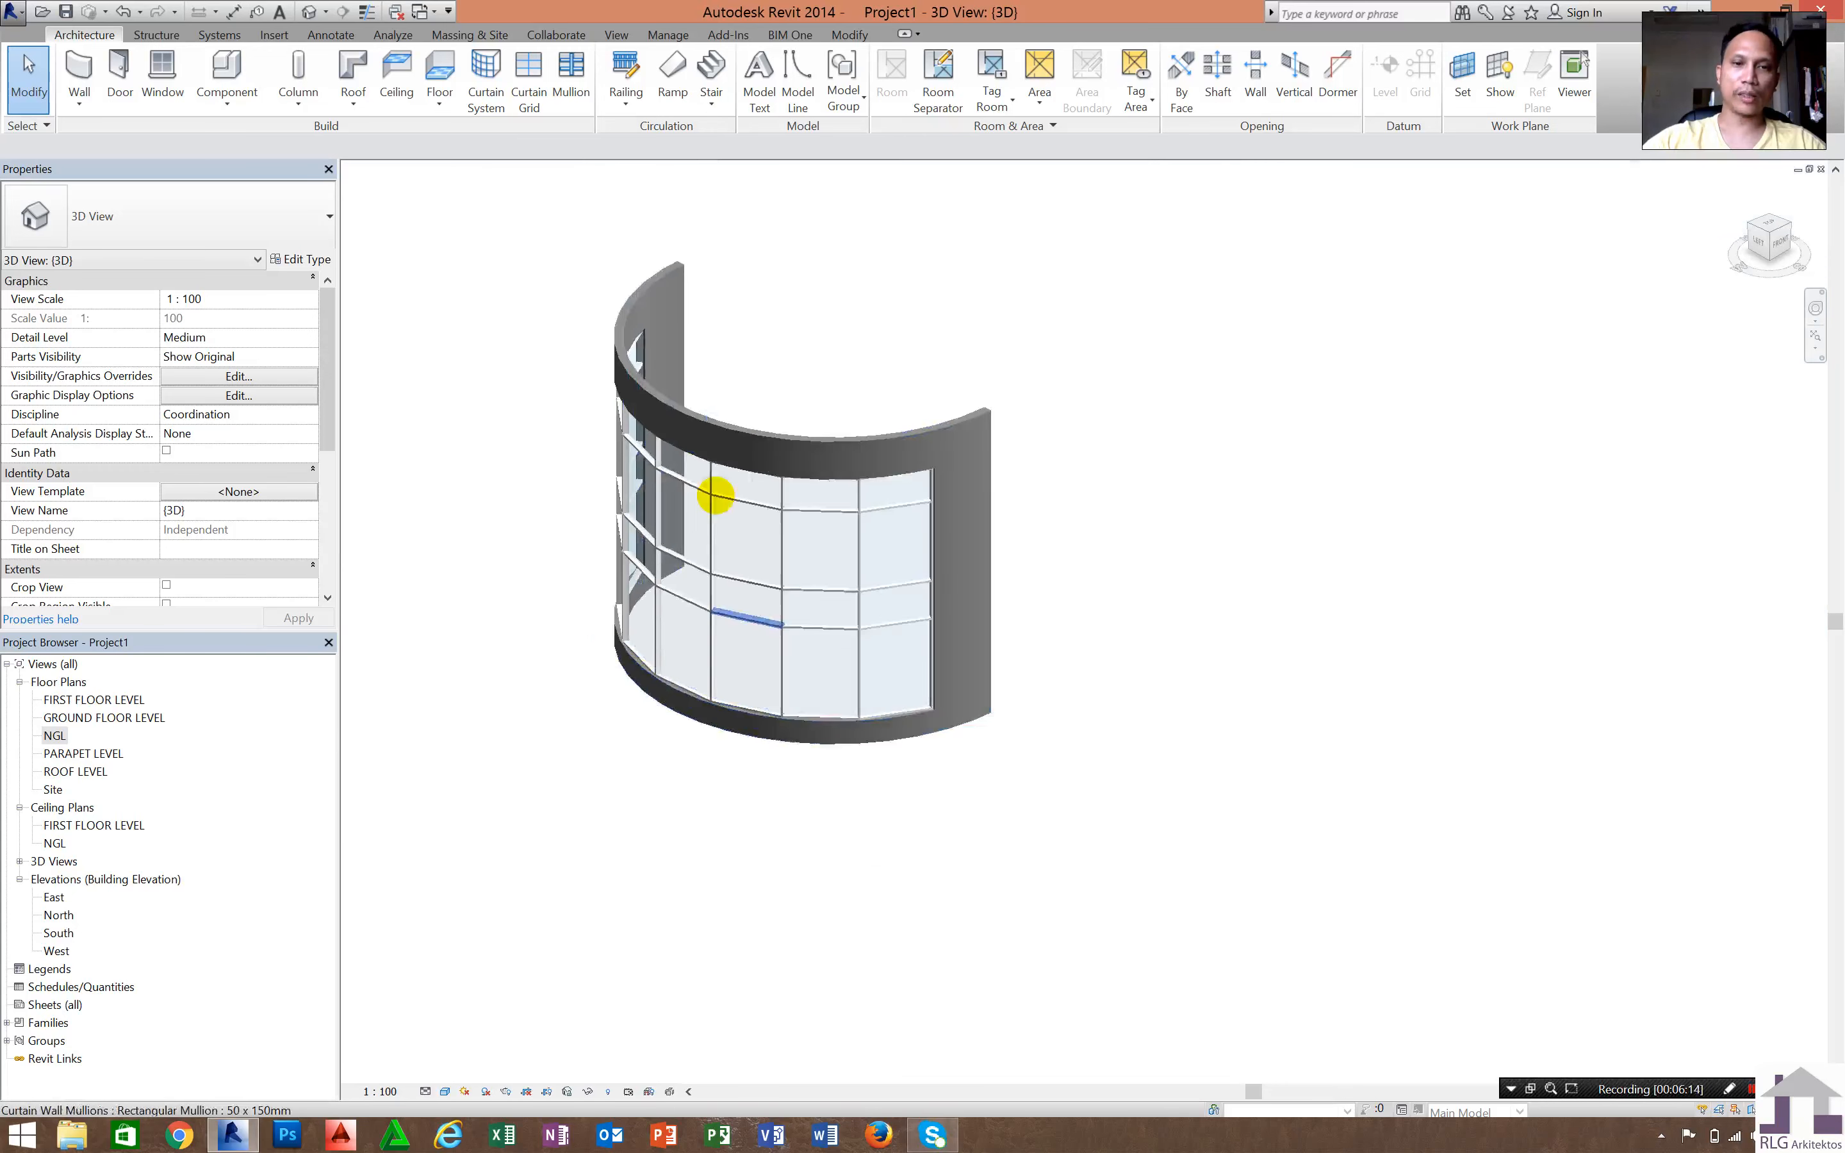
scroll(610, 610, up, 4)
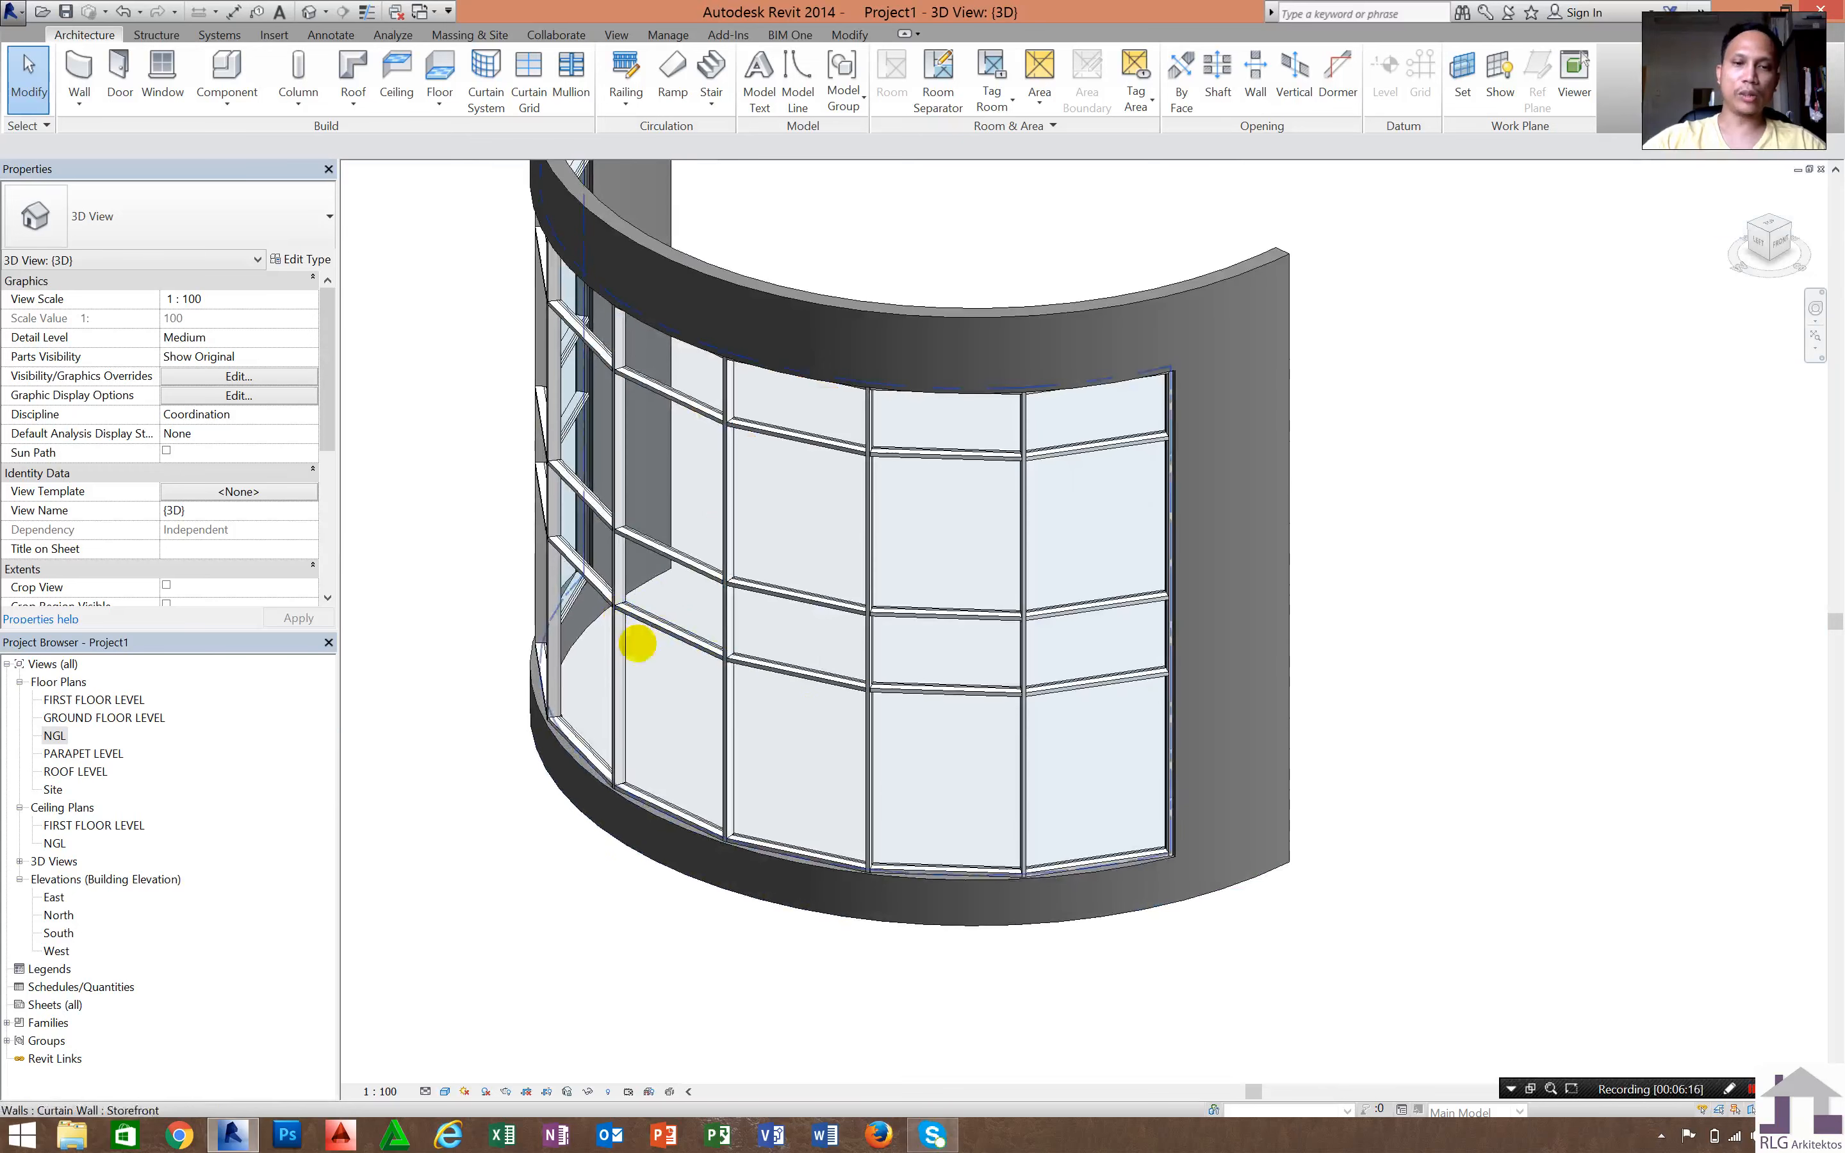
scroll(616, 790, up, 2)
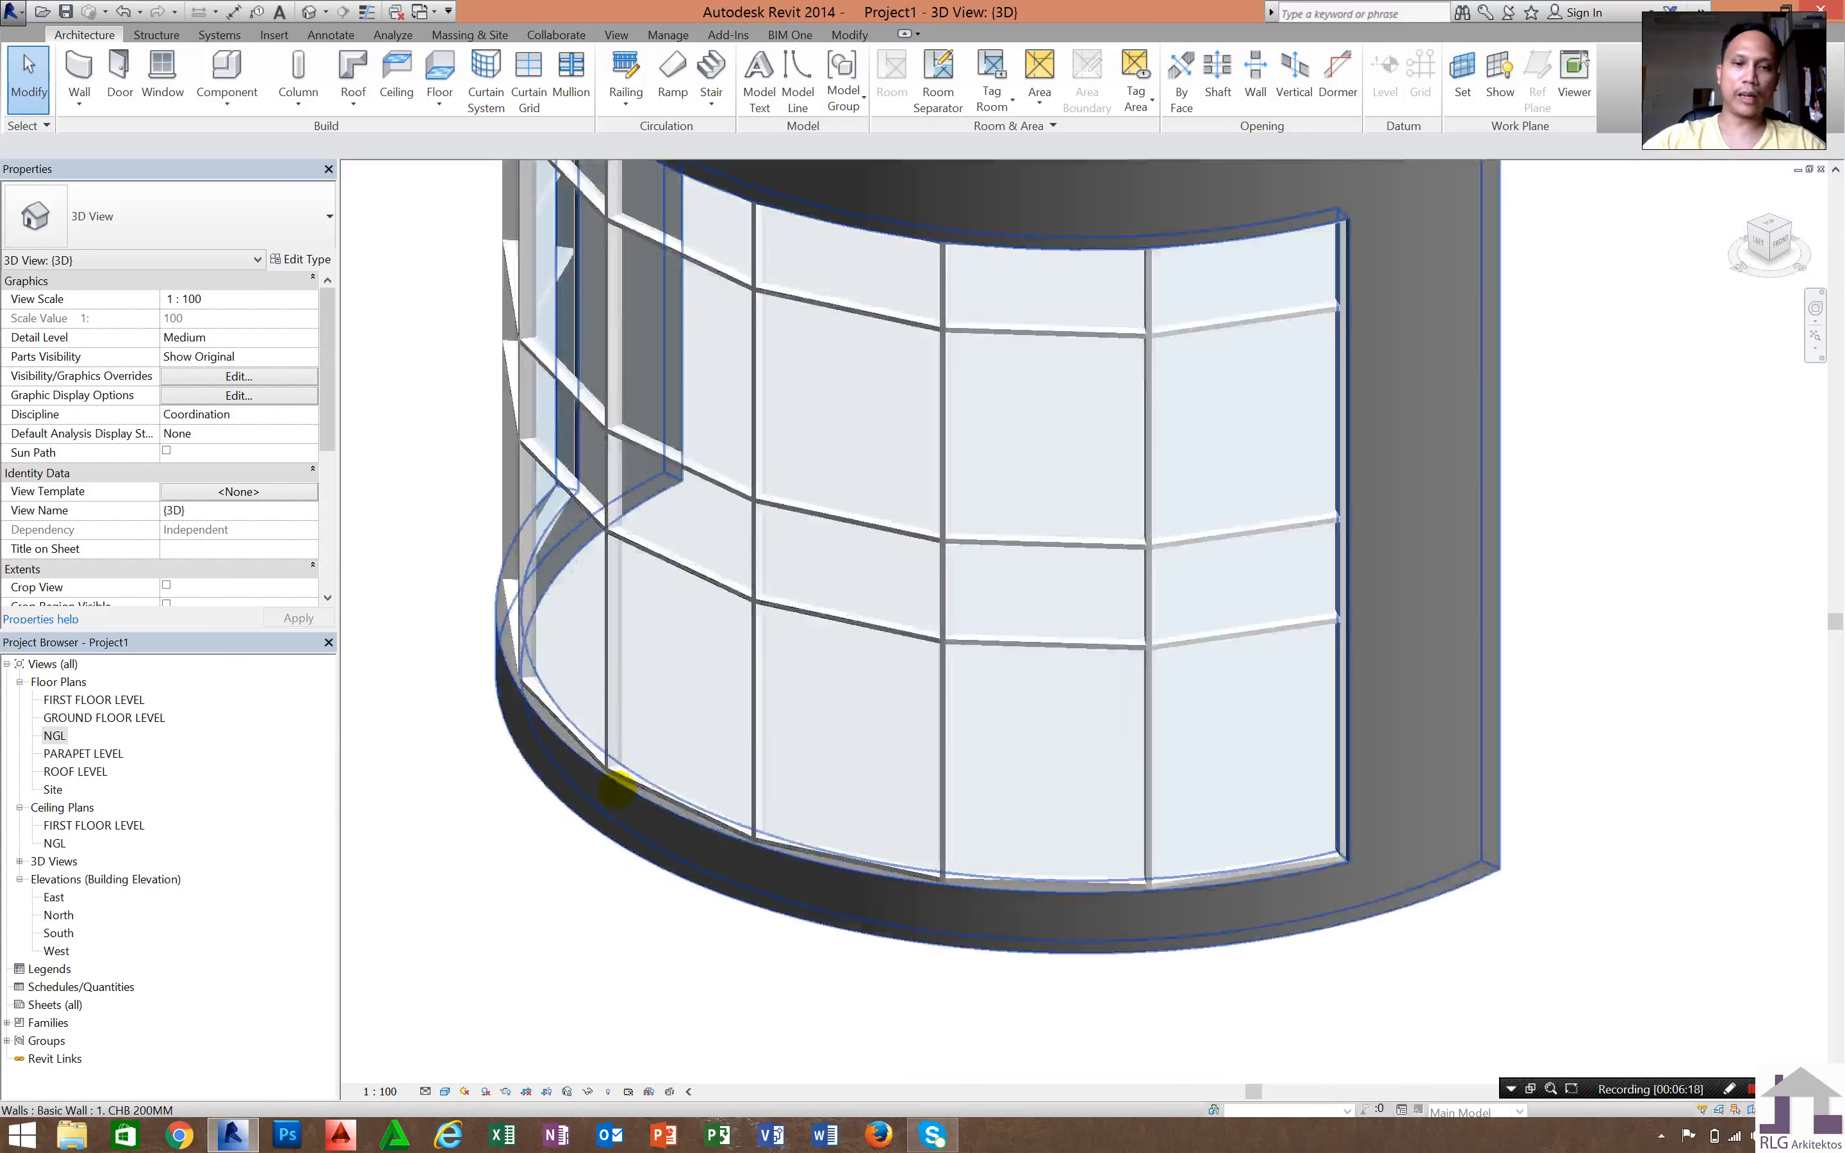
scroll(616, 790, up, 2)
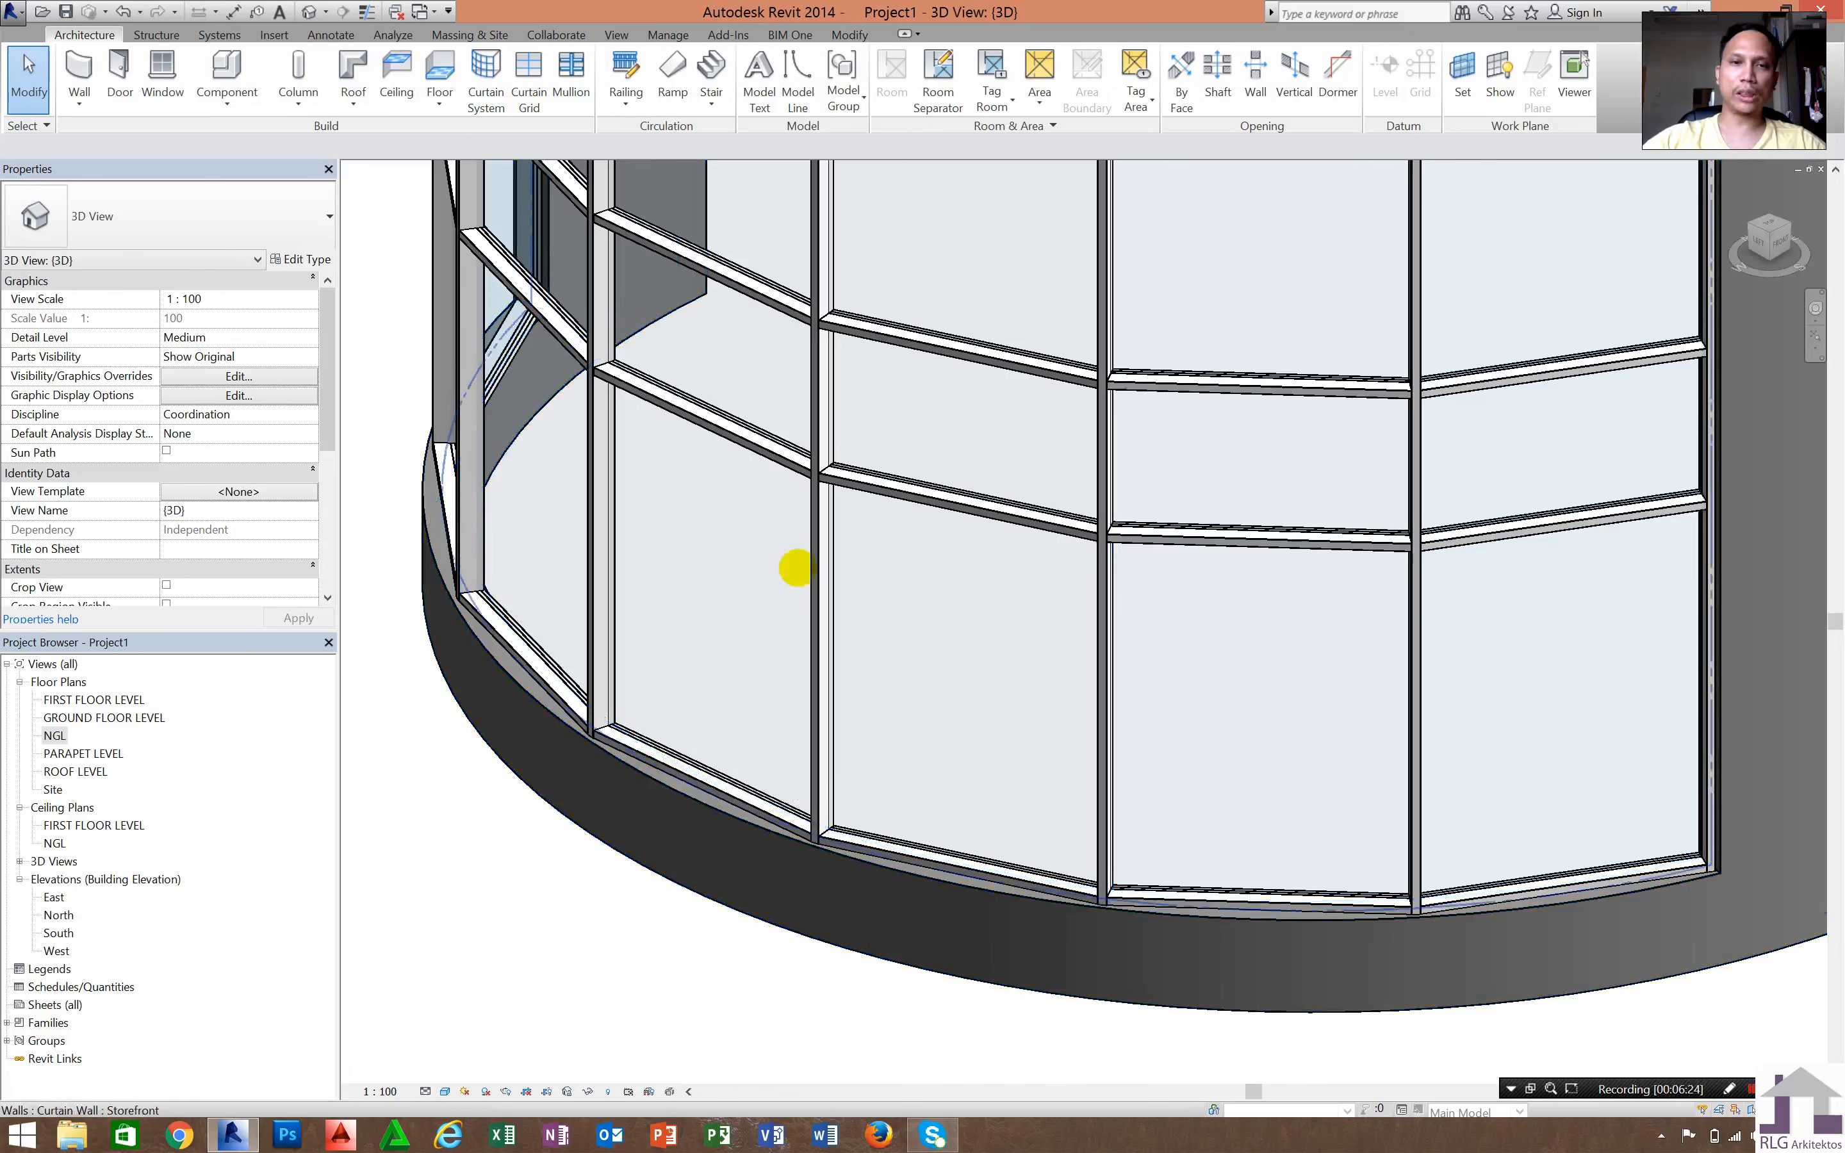
scroll(797, 568, down, 6)
scroll(750, 650, up, 3)
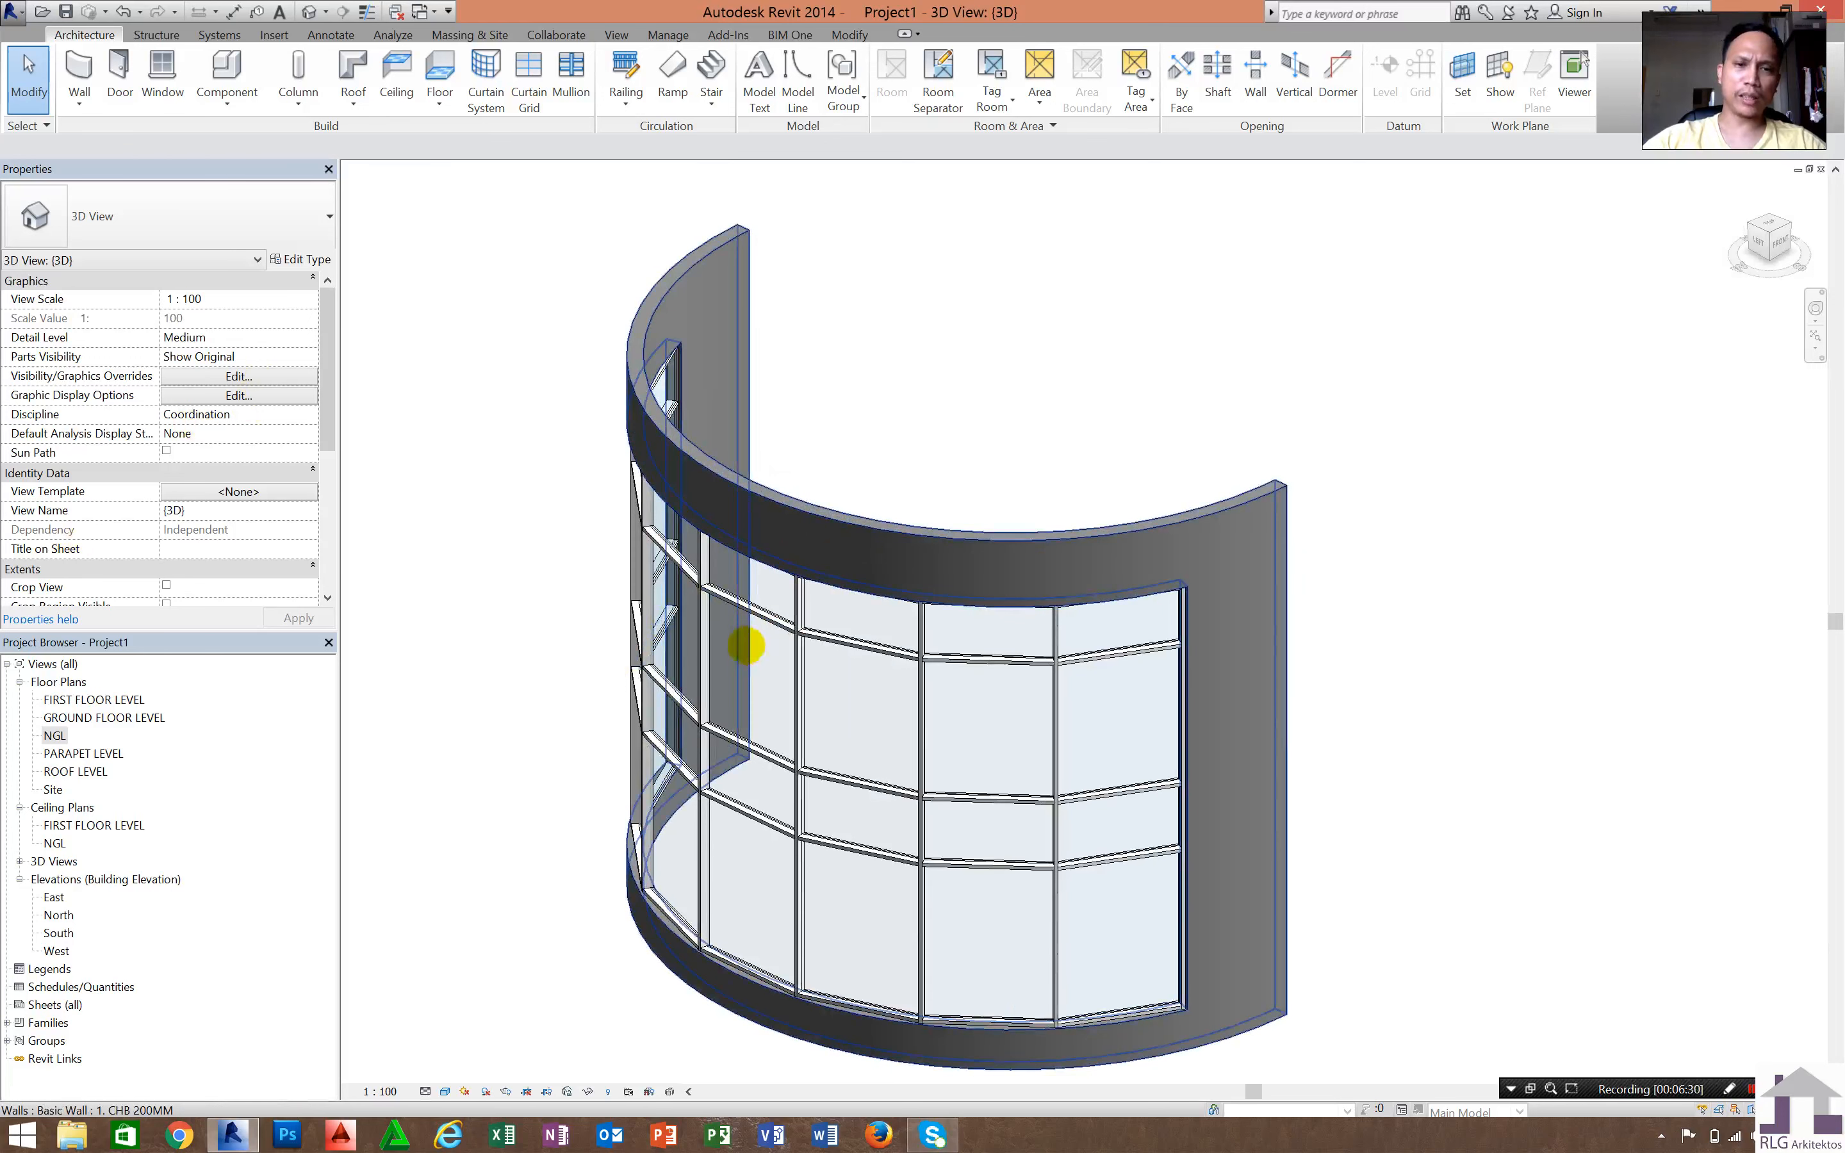
click(746, 645)
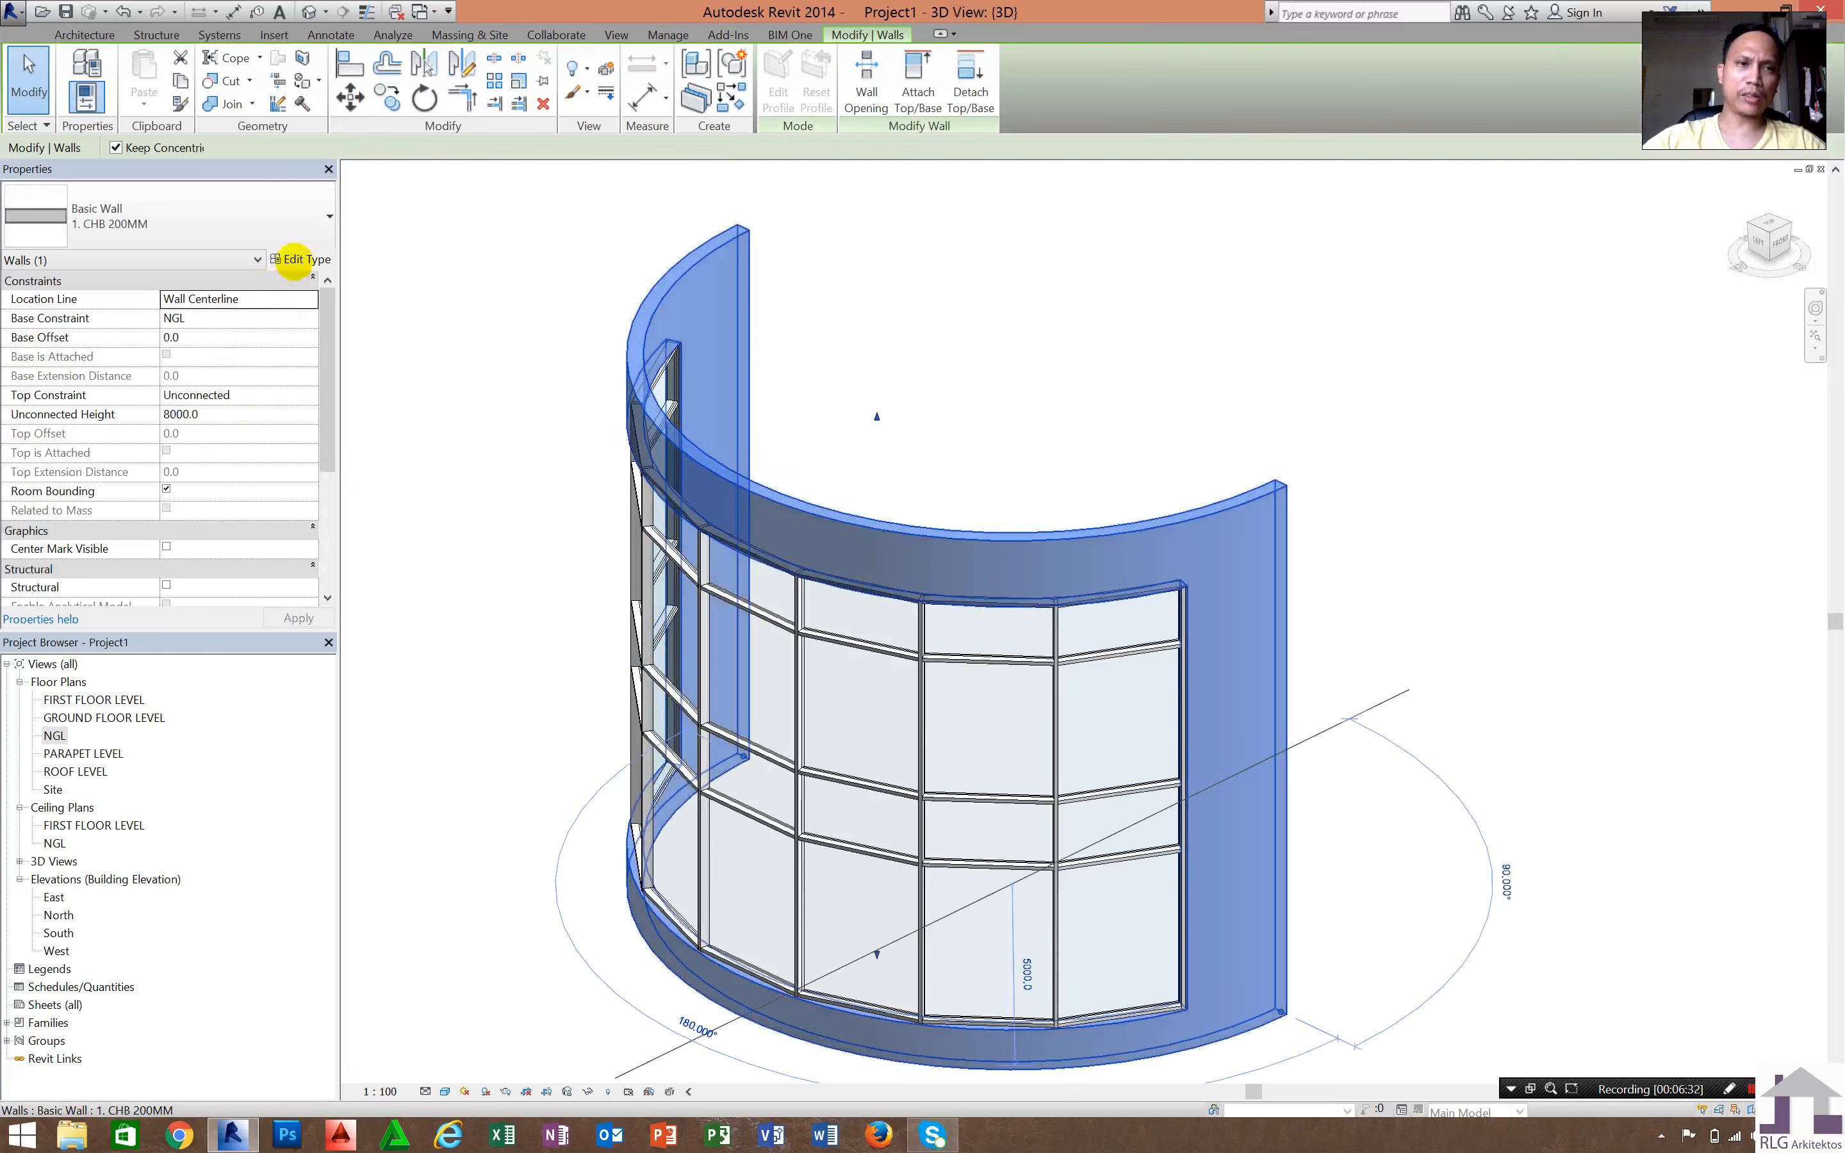
key(Escape)
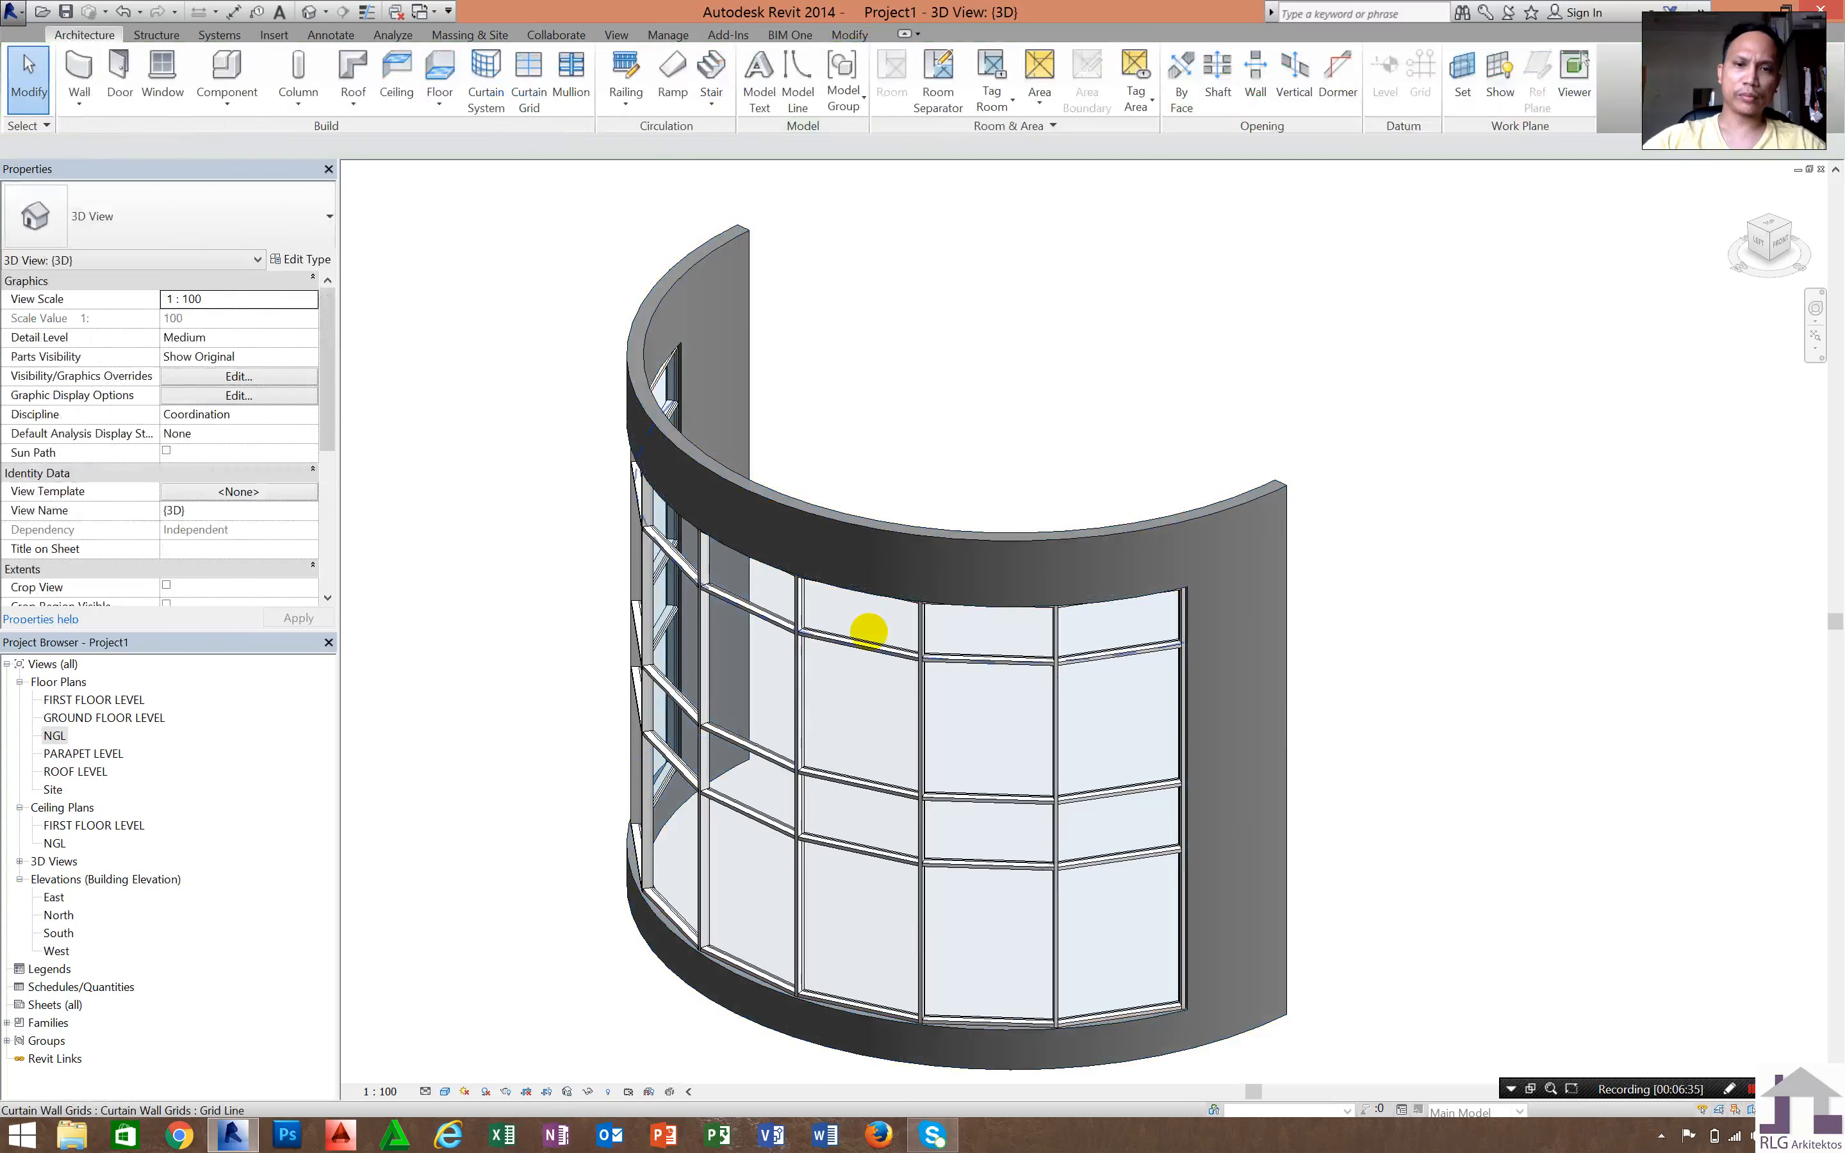
click(869, 632)
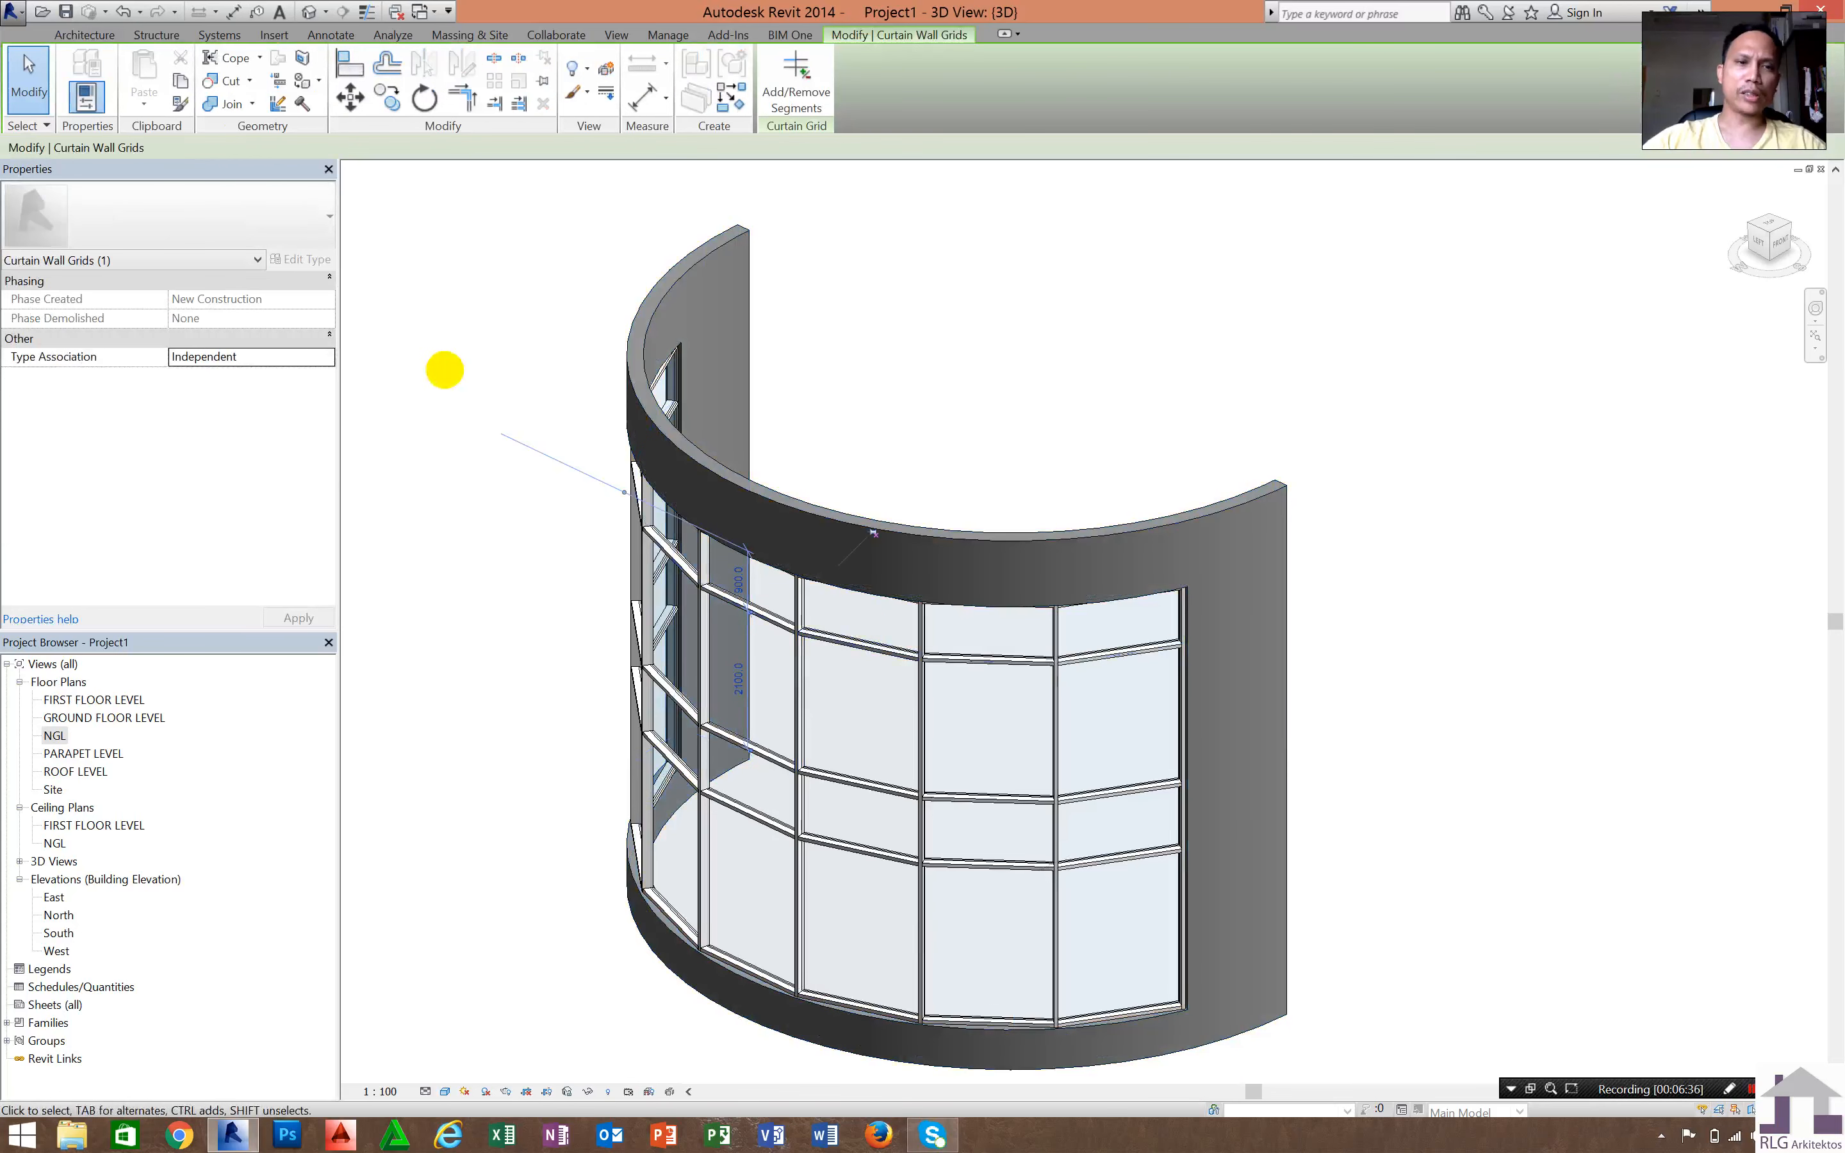
- In the NGL floor plan, set the Storefront curtain wall type's vertical grid spacing to 3000 mm and confirm the type properties
double_click(54, 736)
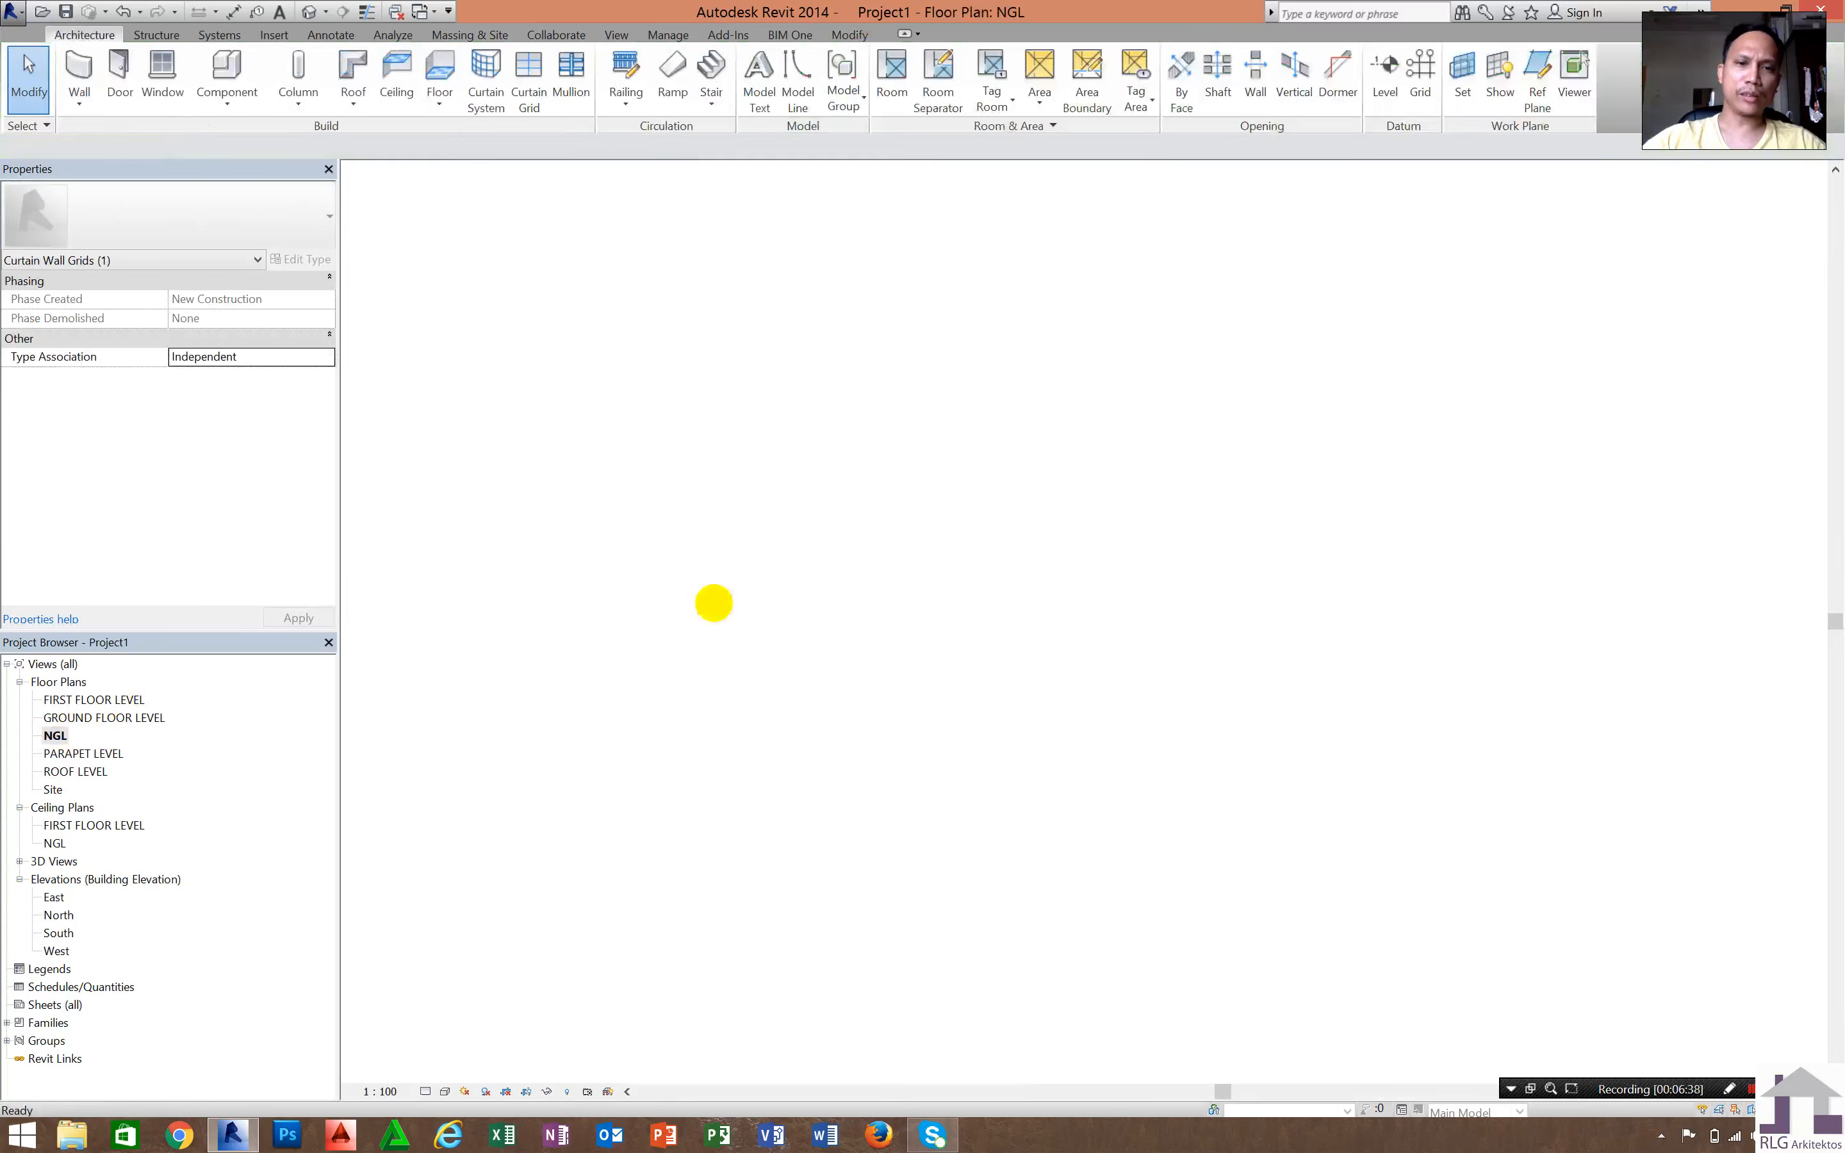
click(877, 578)
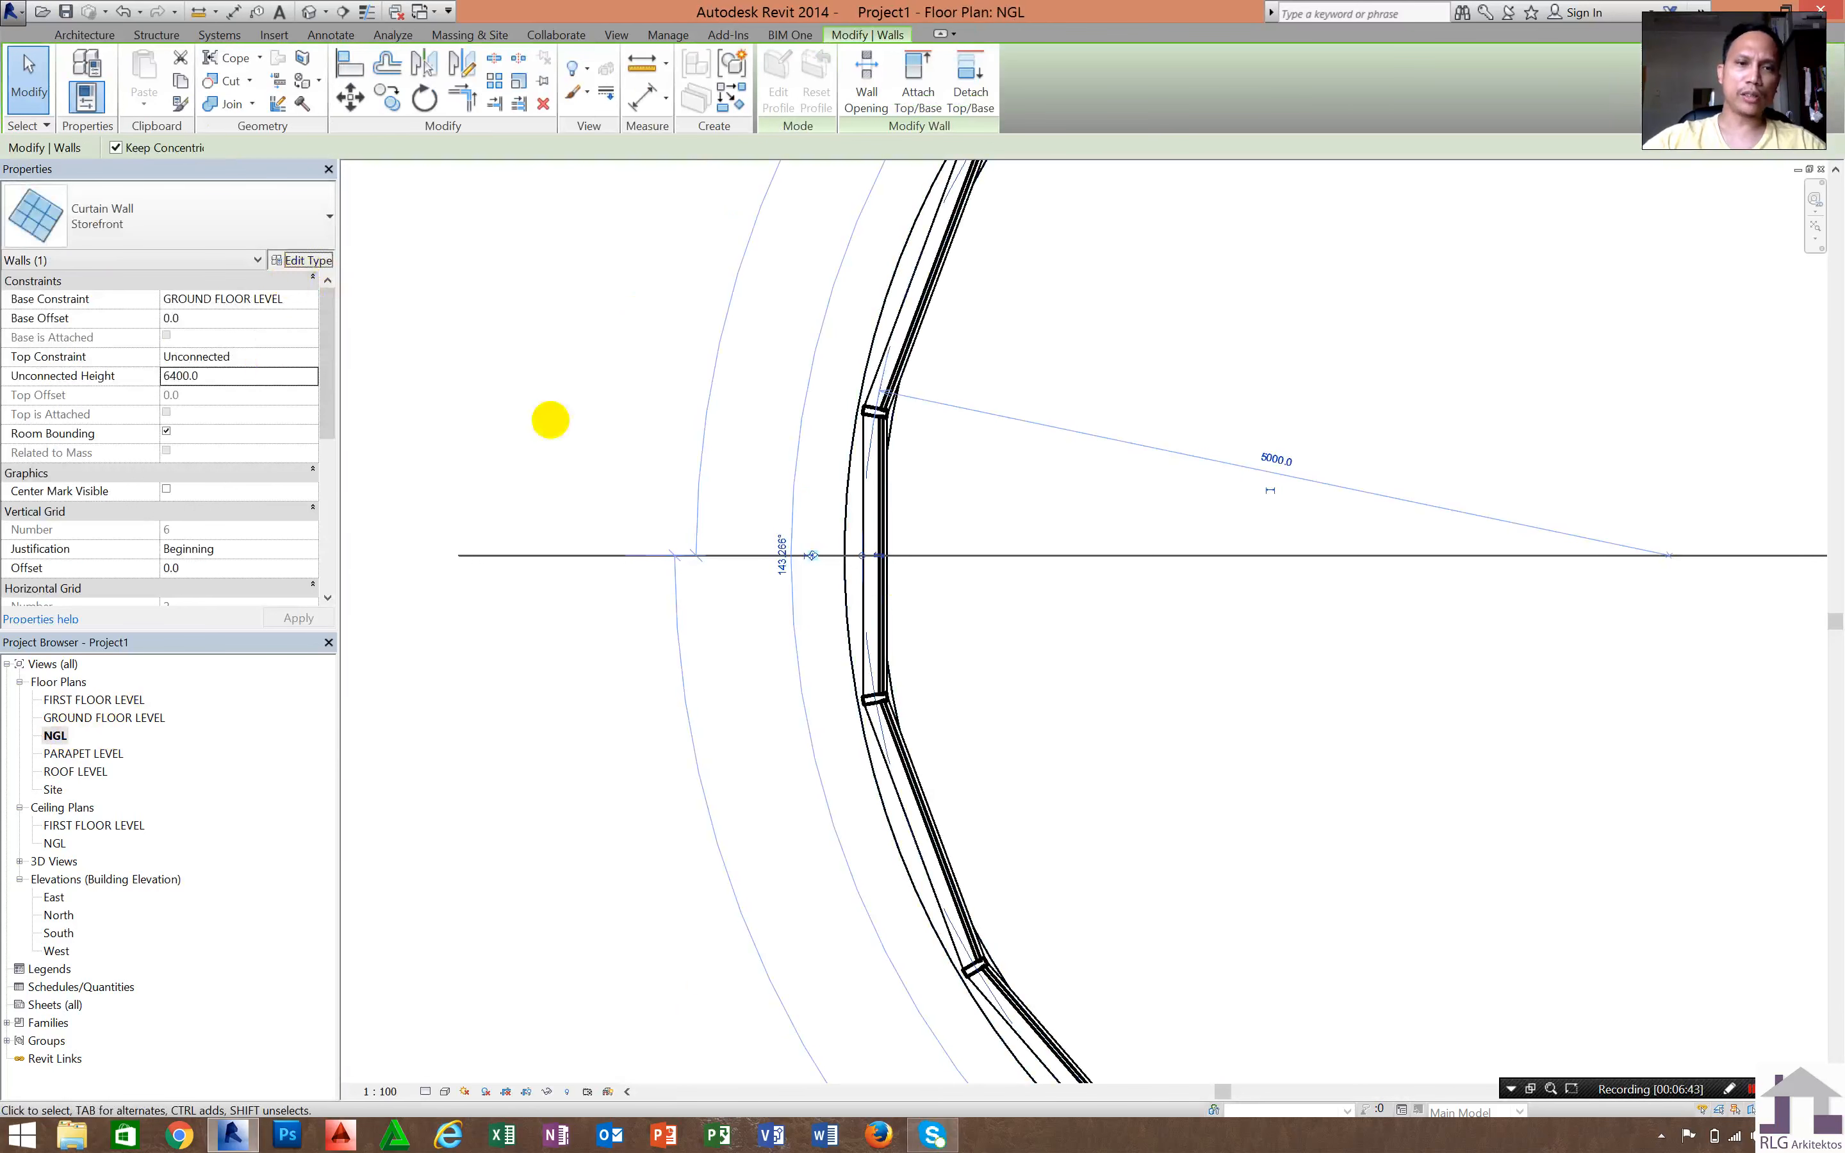
double_click(505, 530)
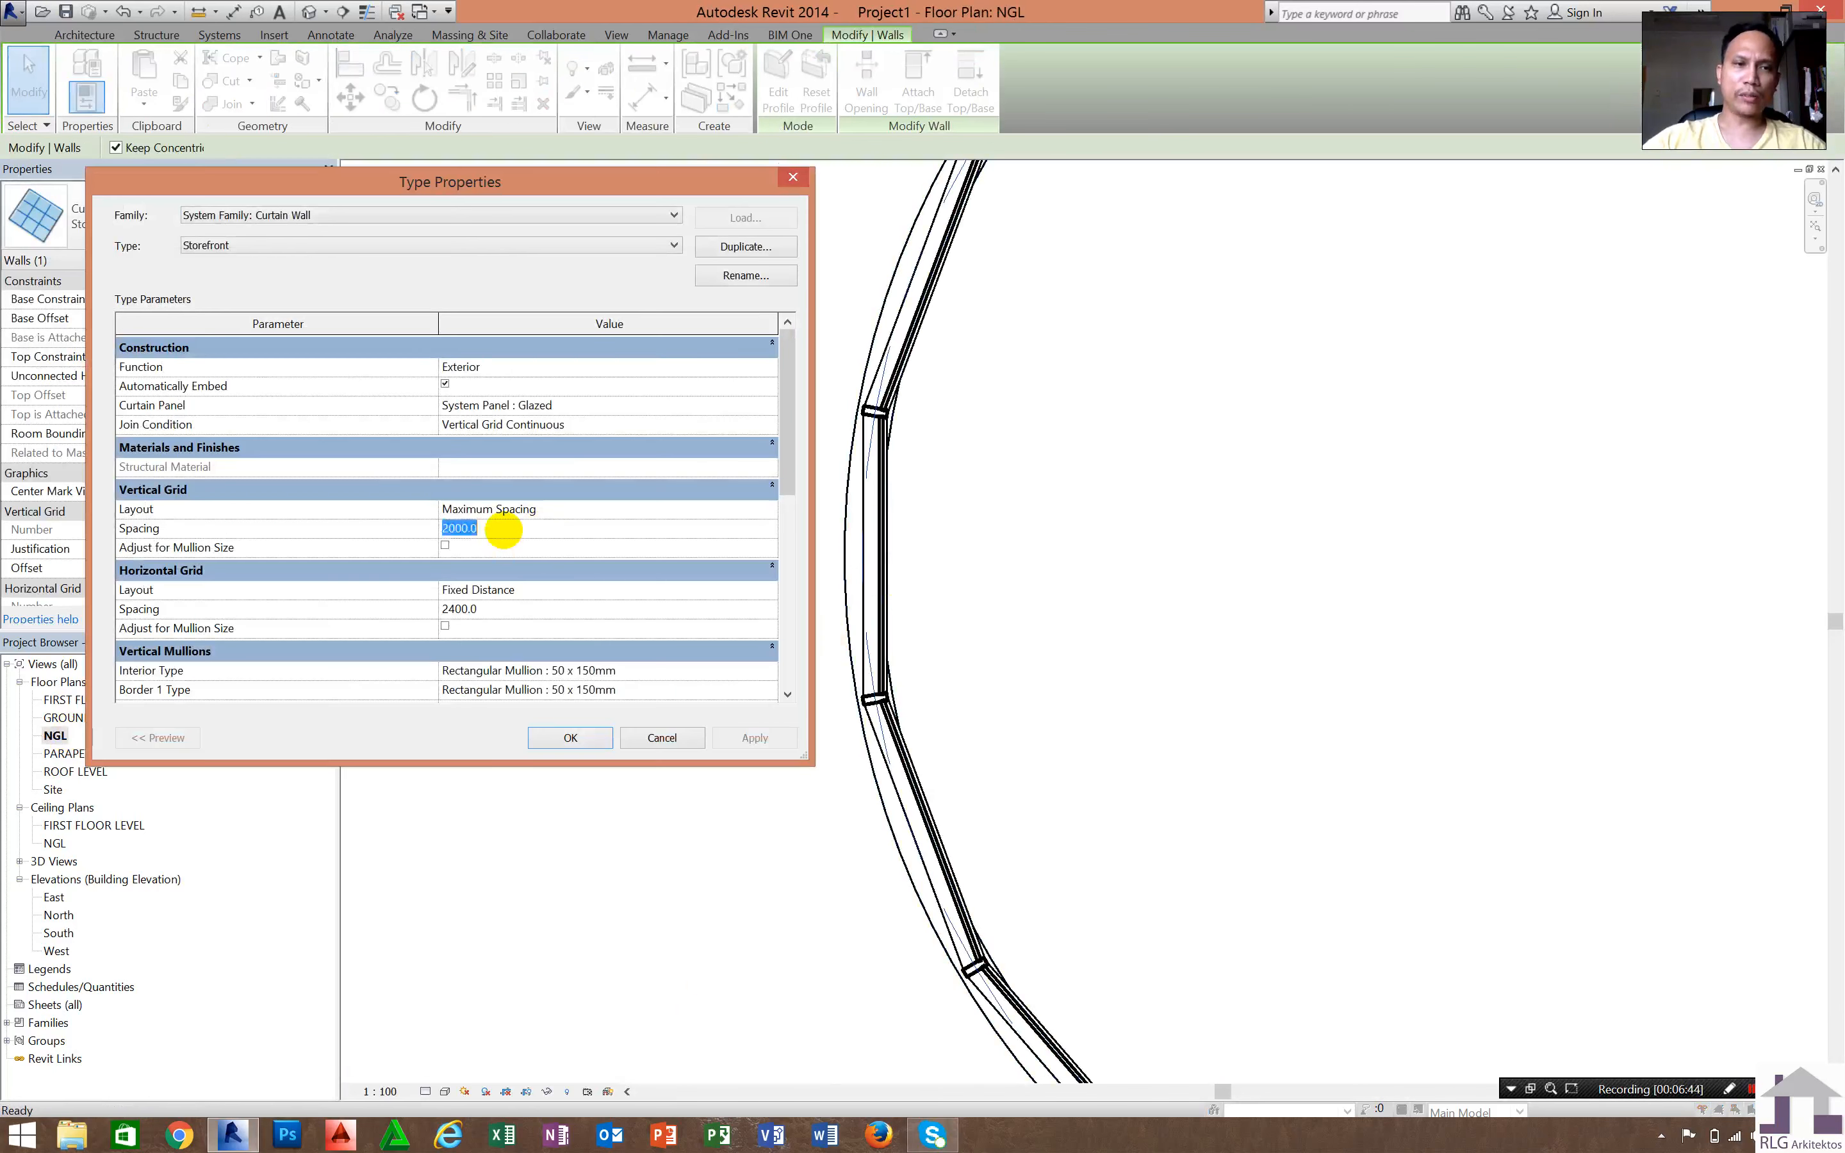
text(3)
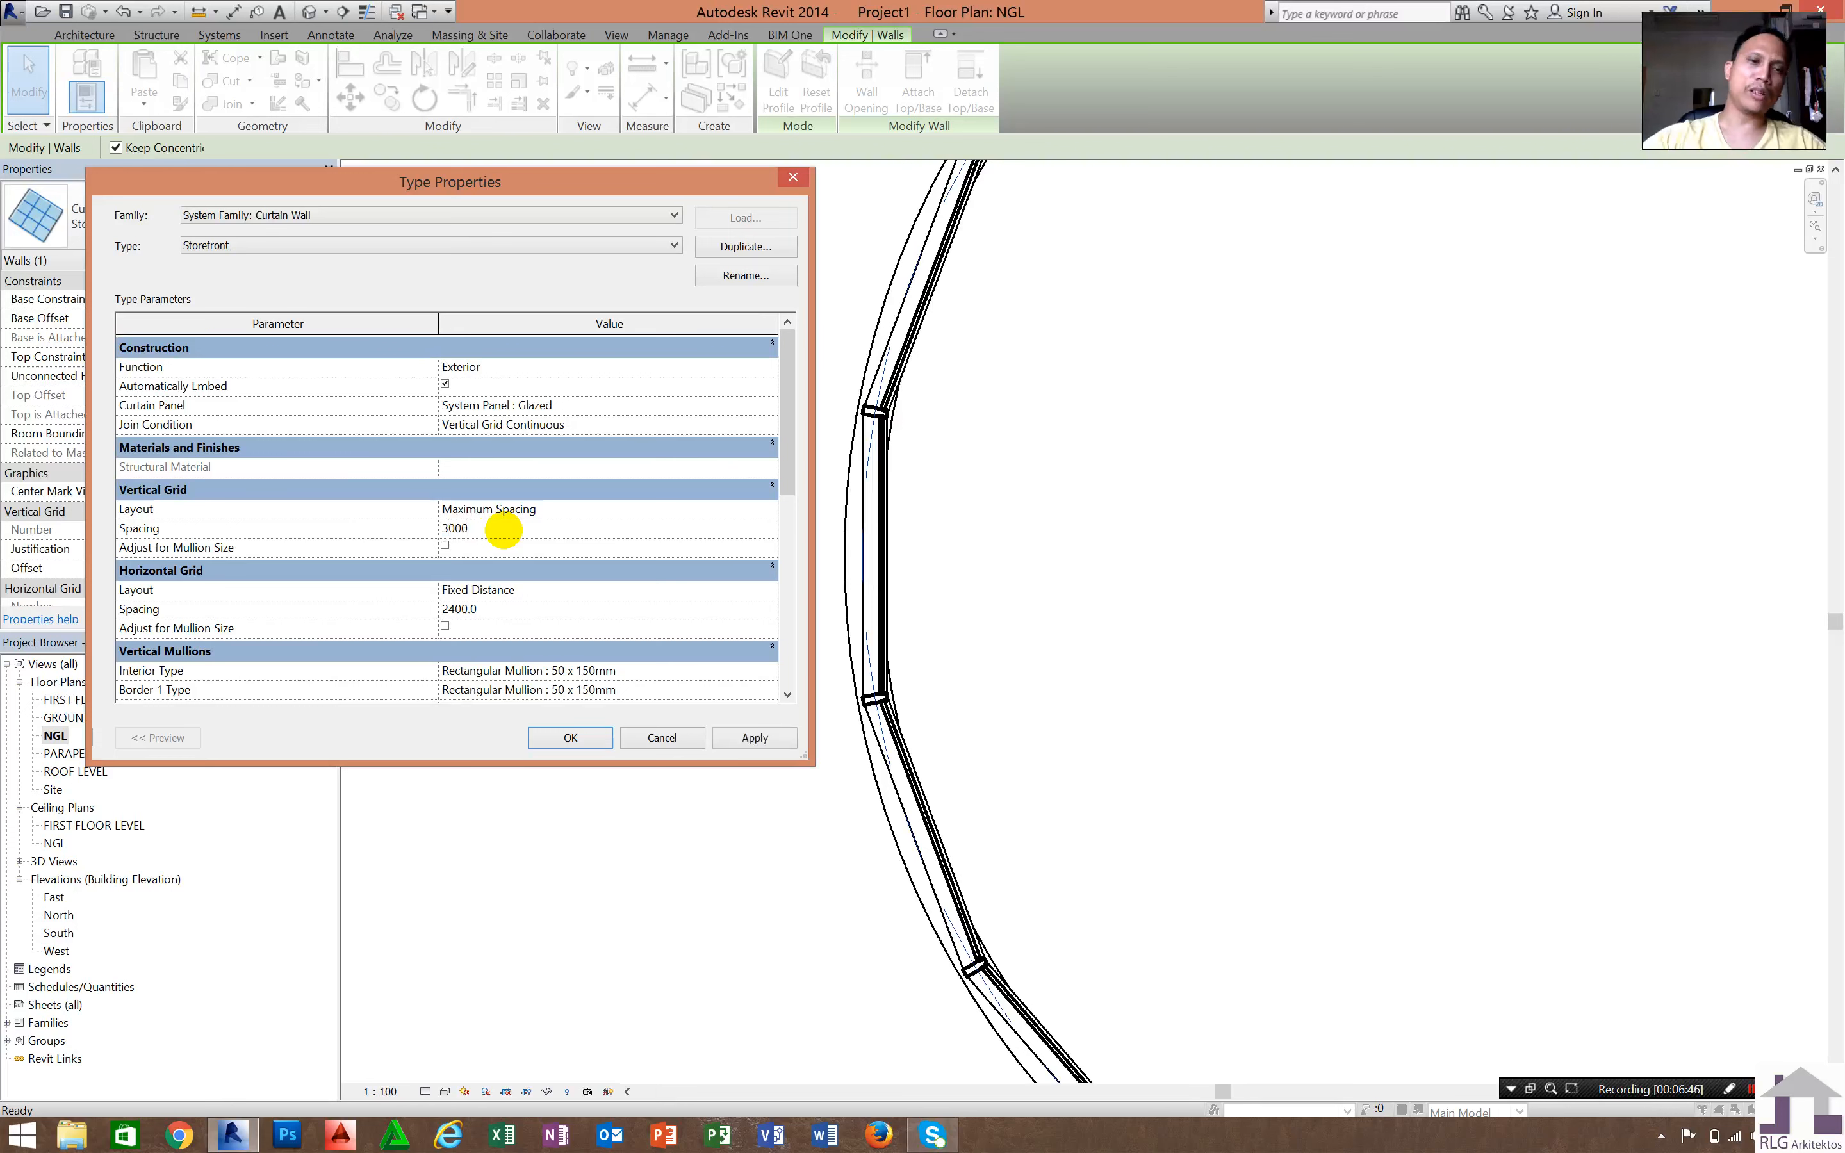
click(732, 737)
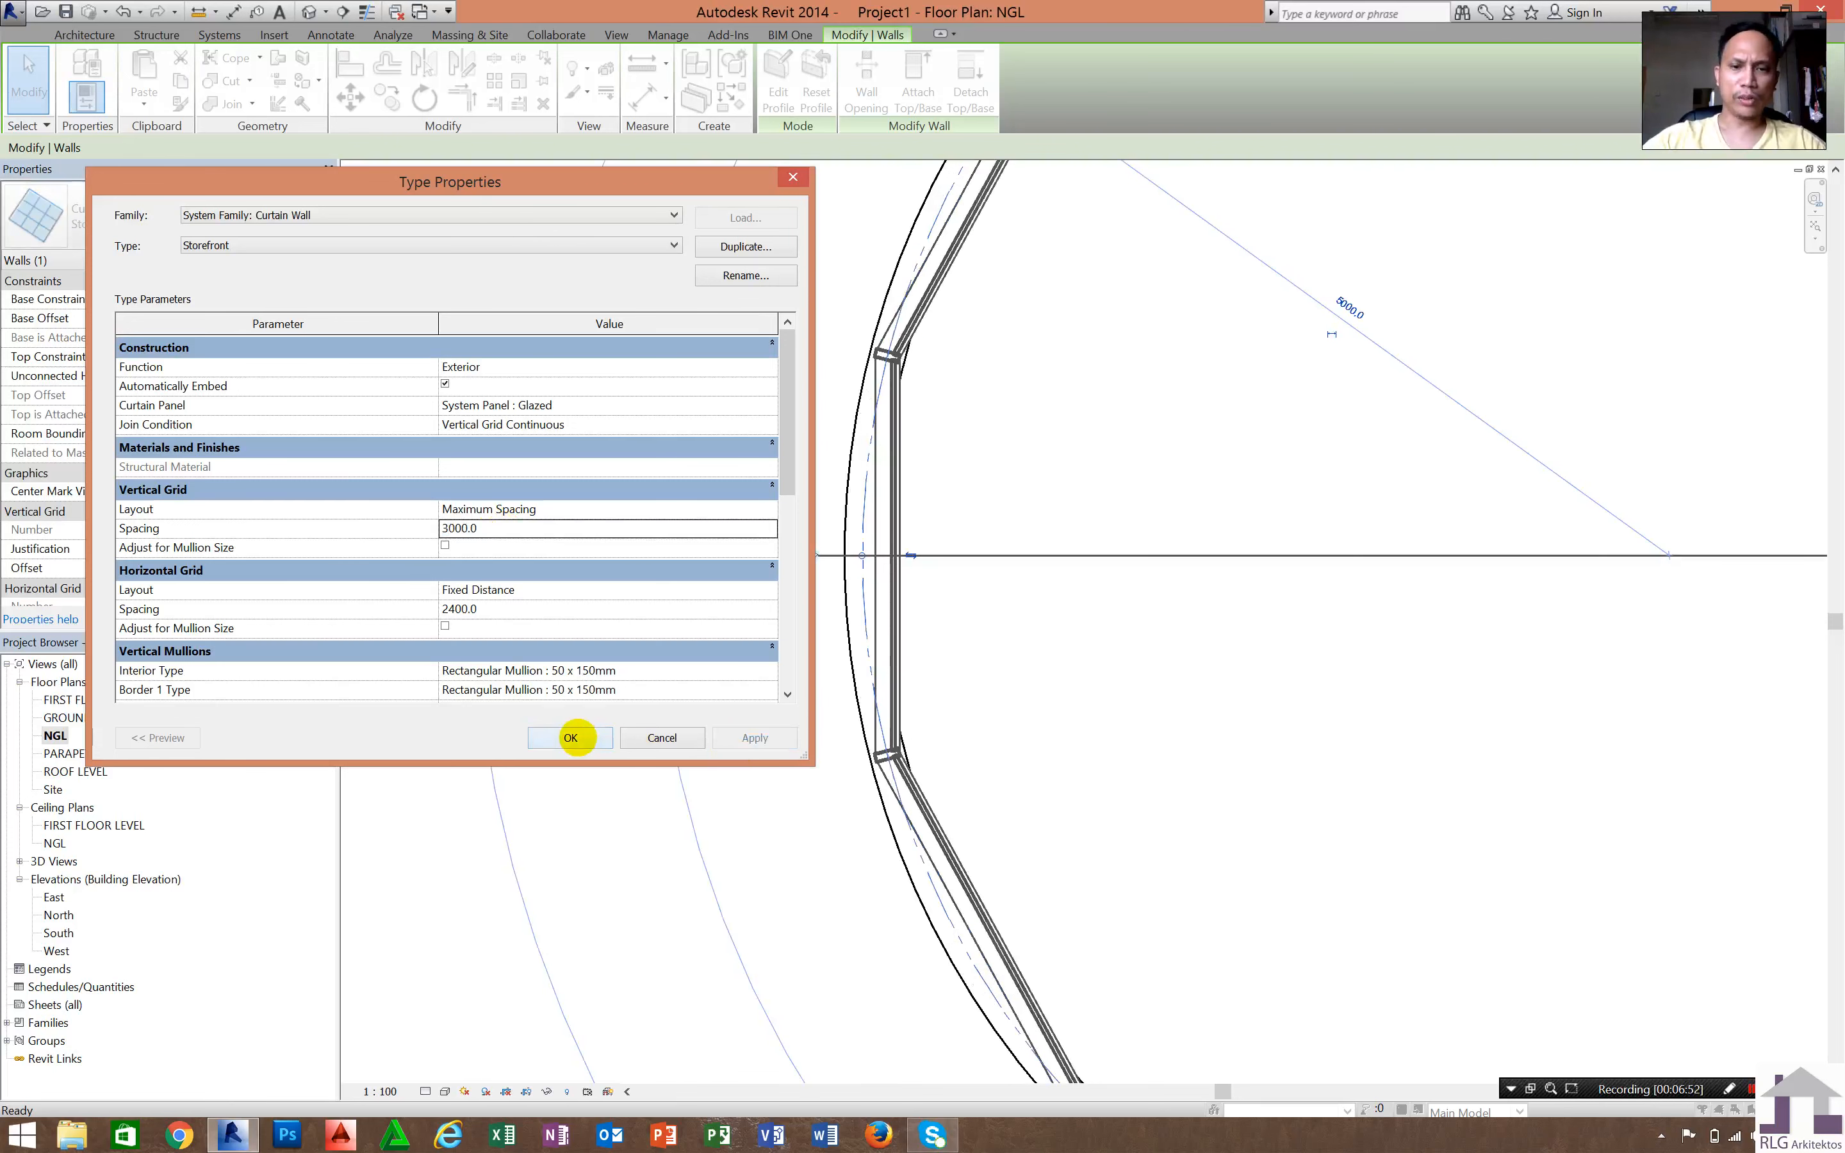
key(Return)
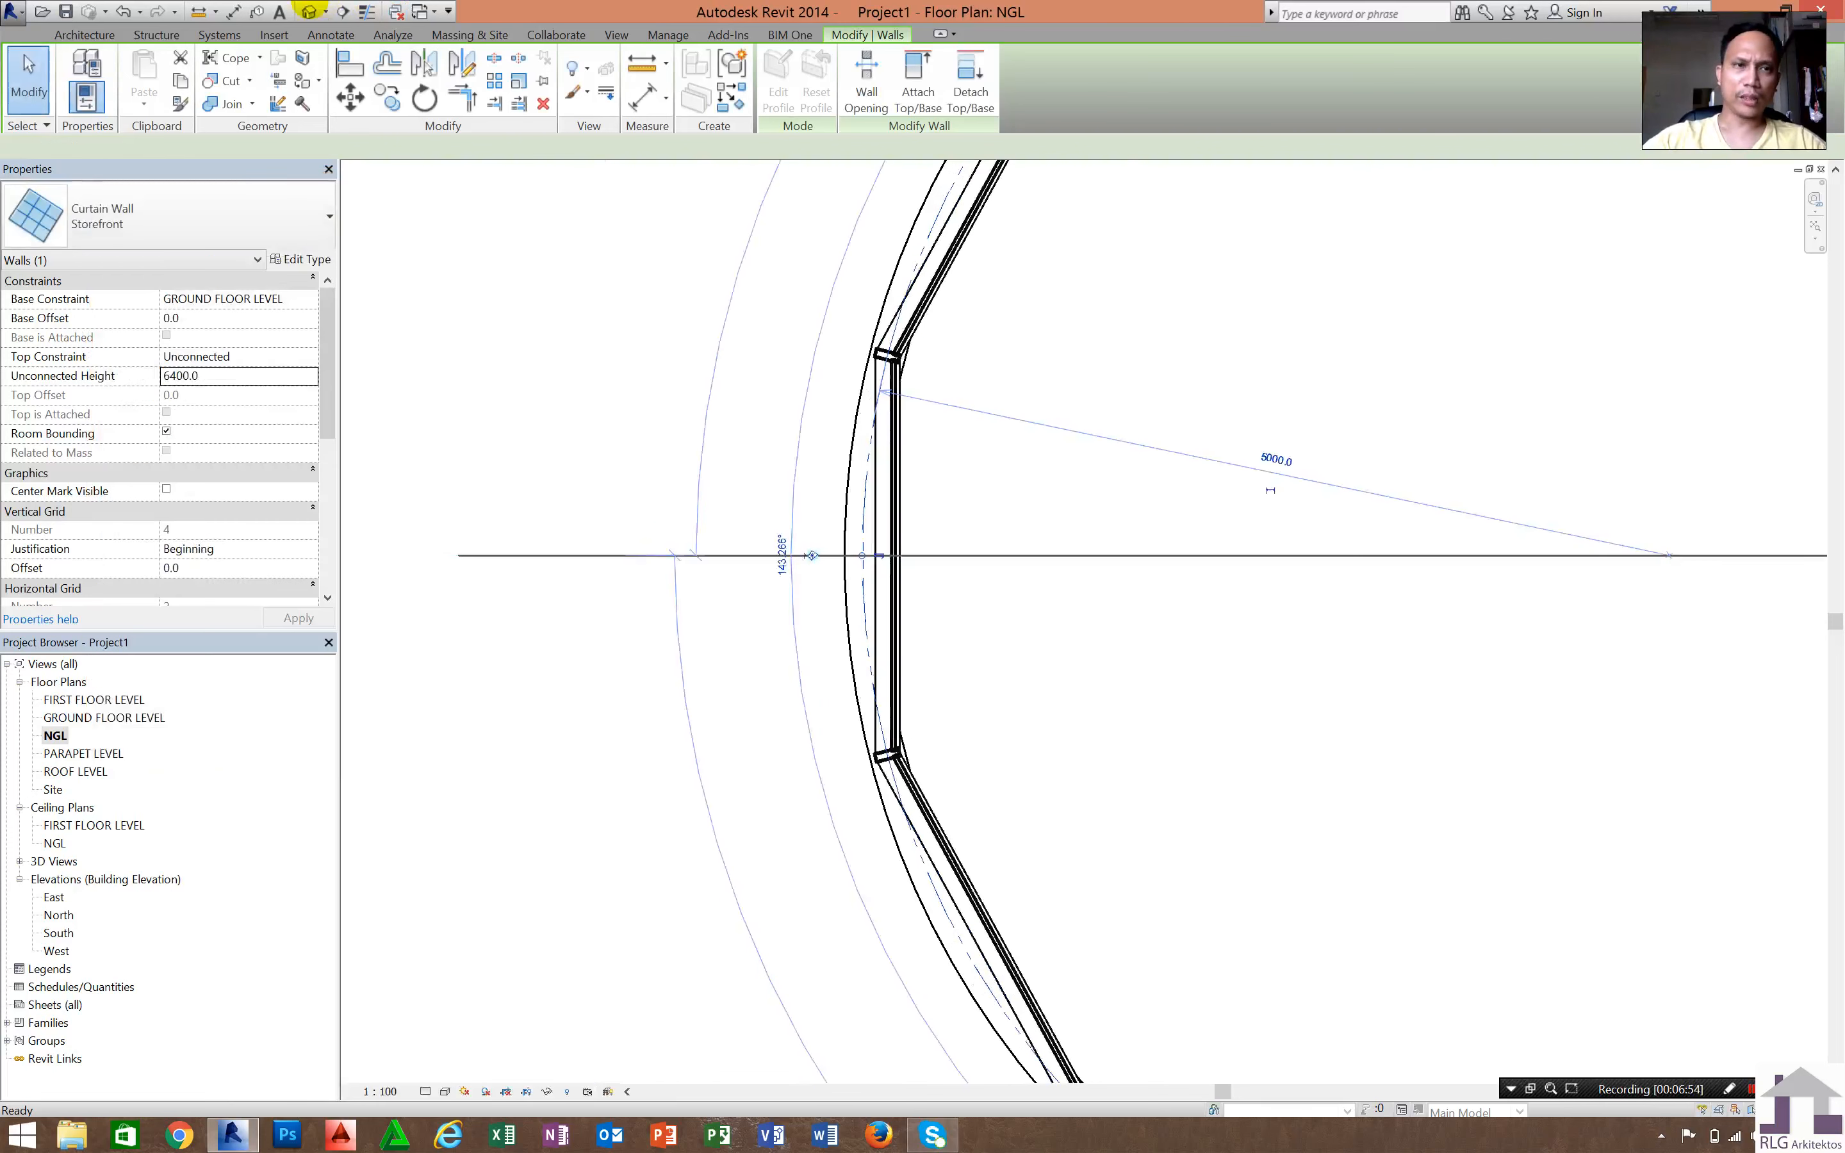
- Examine in 3D how the wider straight panels and bottom mullions sit on the curved CHB wall base
click(309, 11)
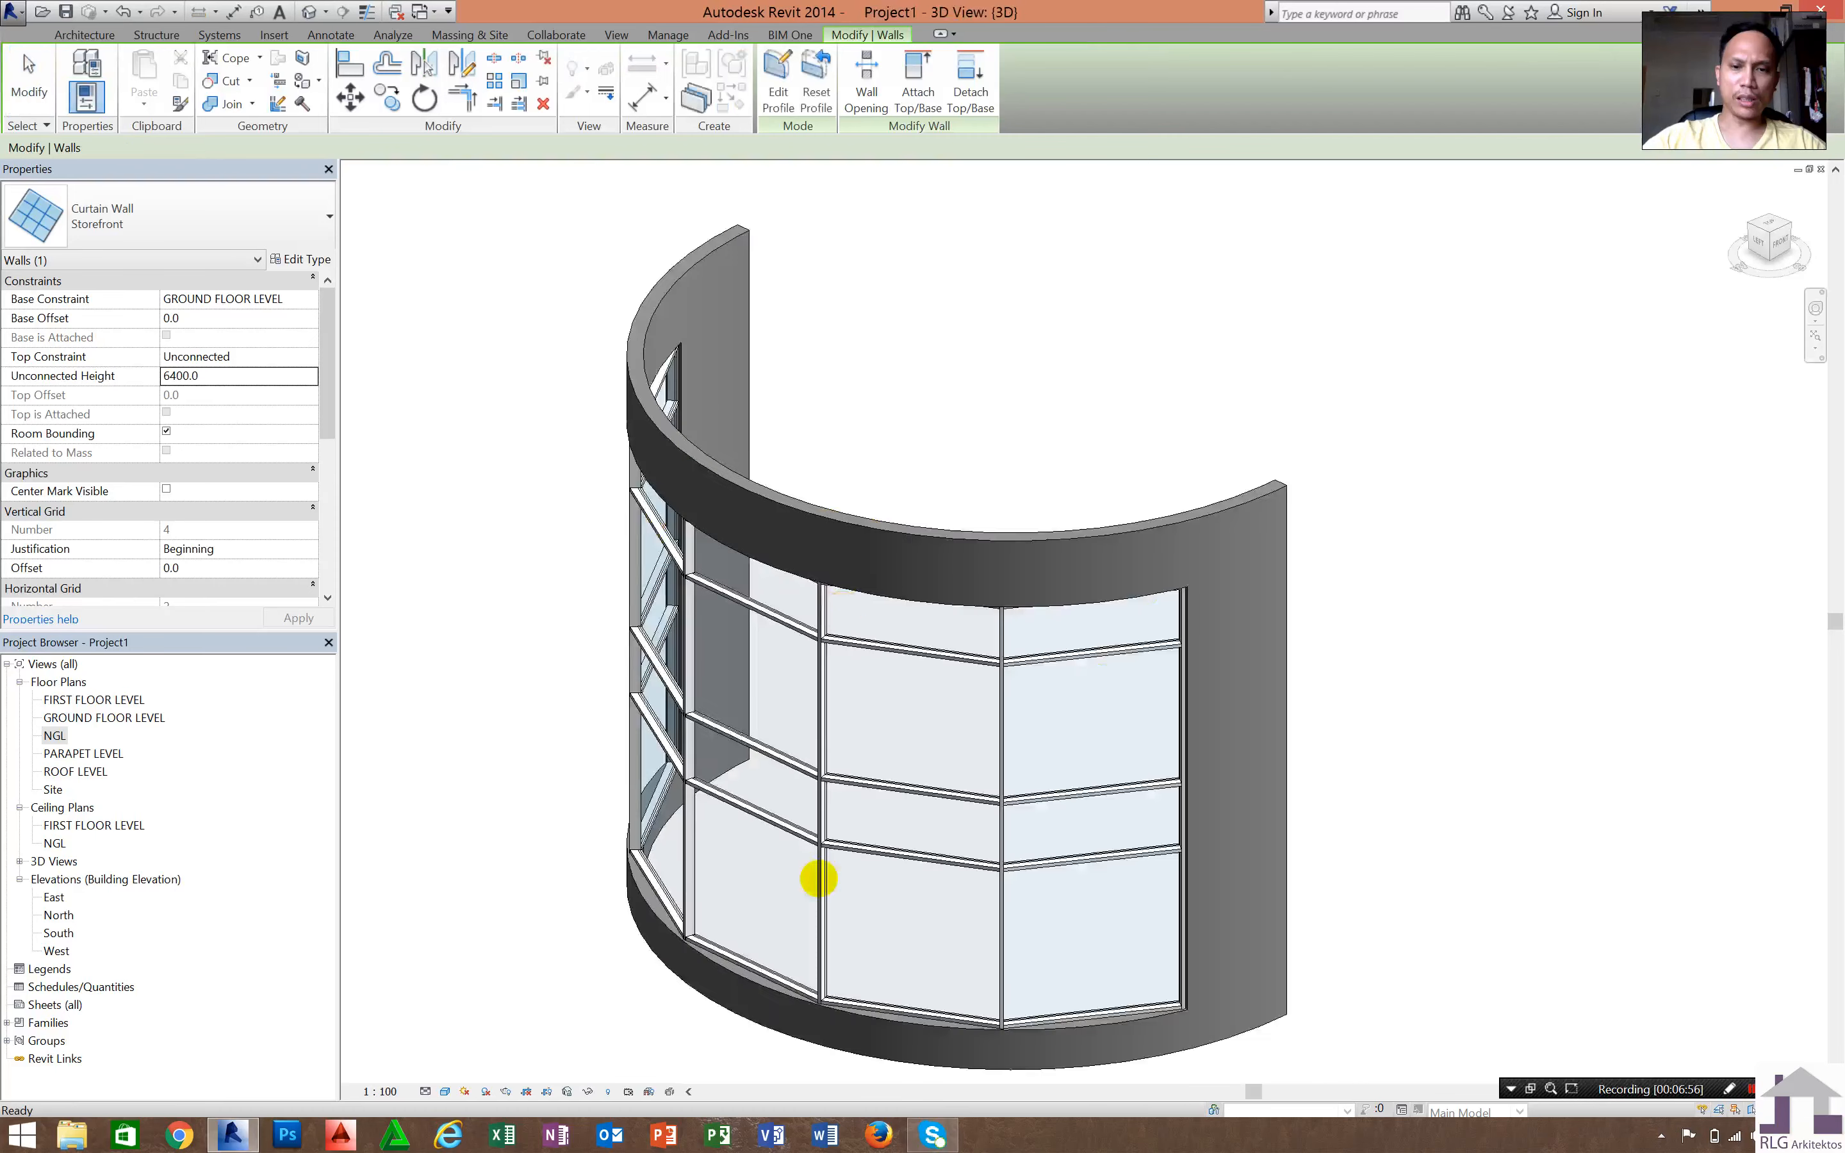
key(Escape)
scroll(914, 881, up, 6)
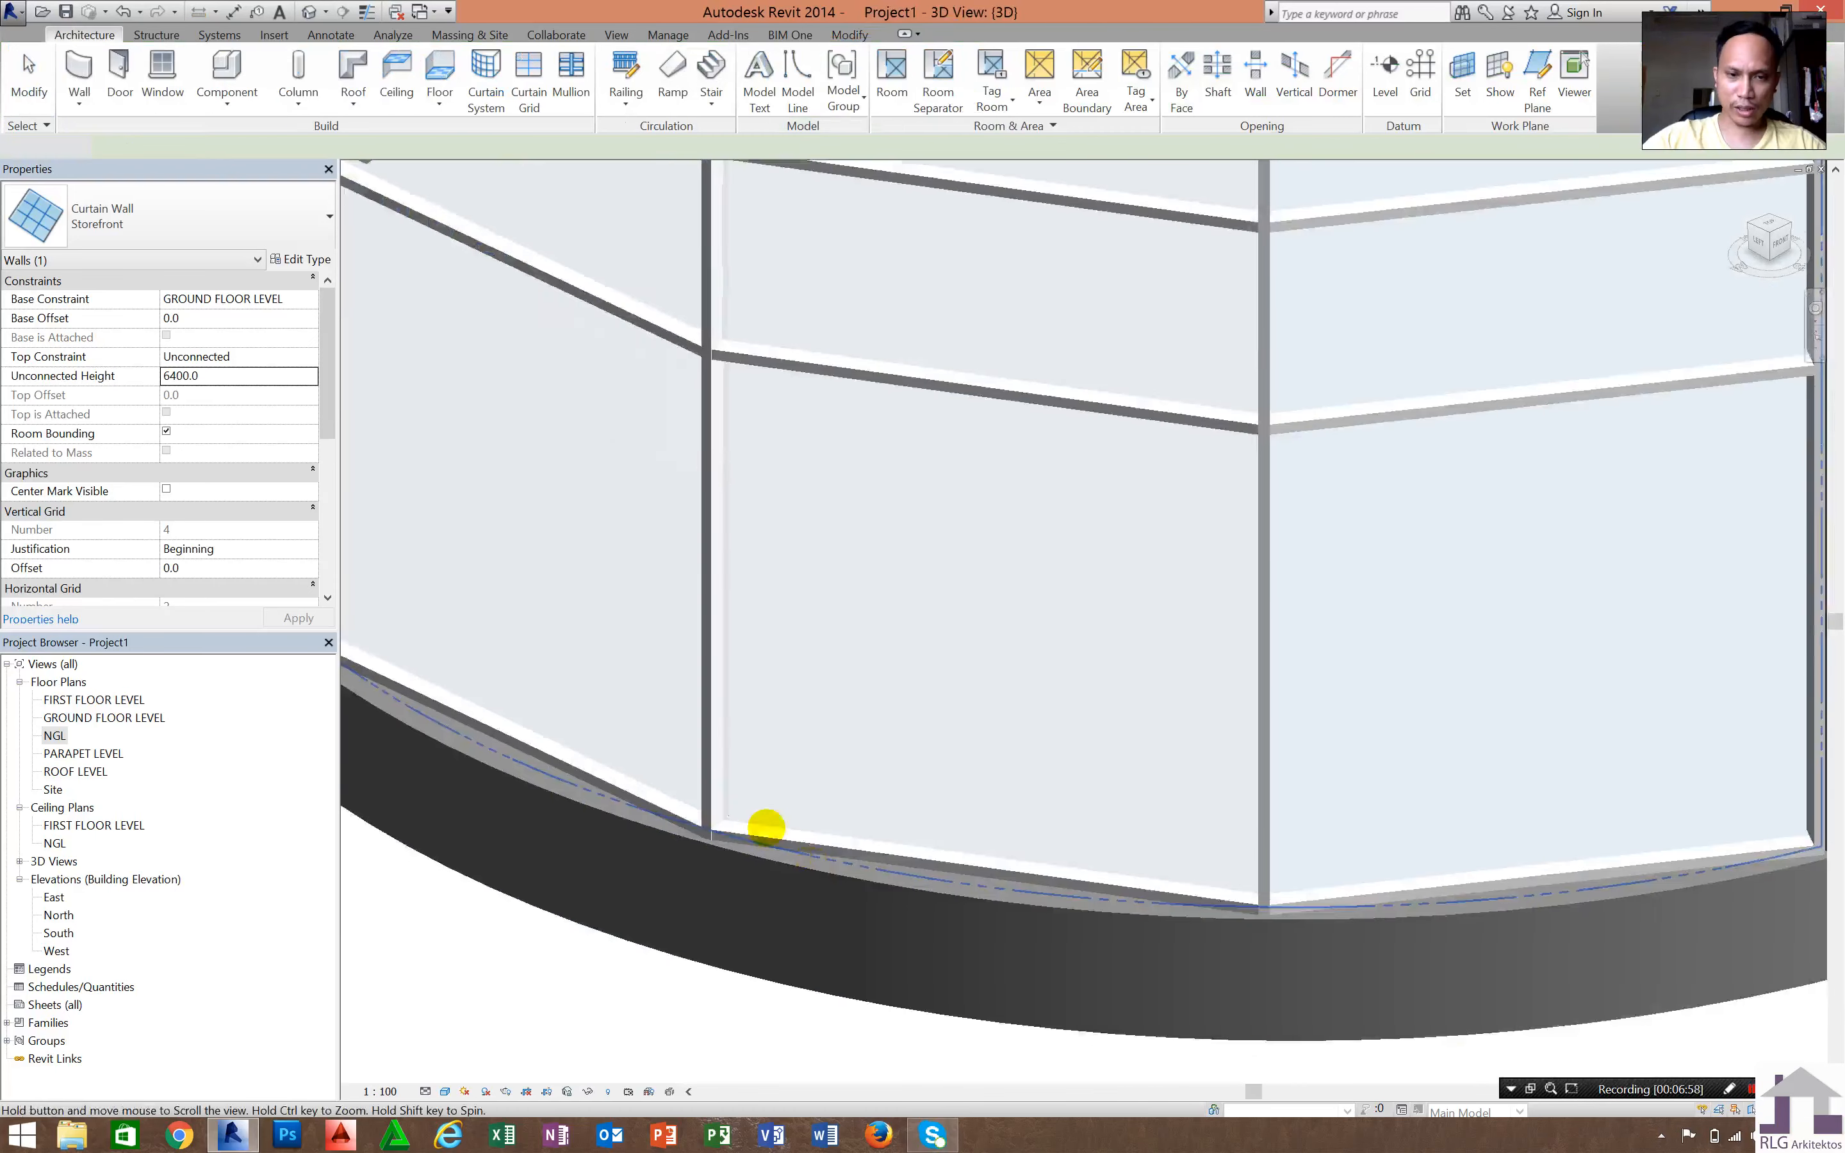
click(892, 864)
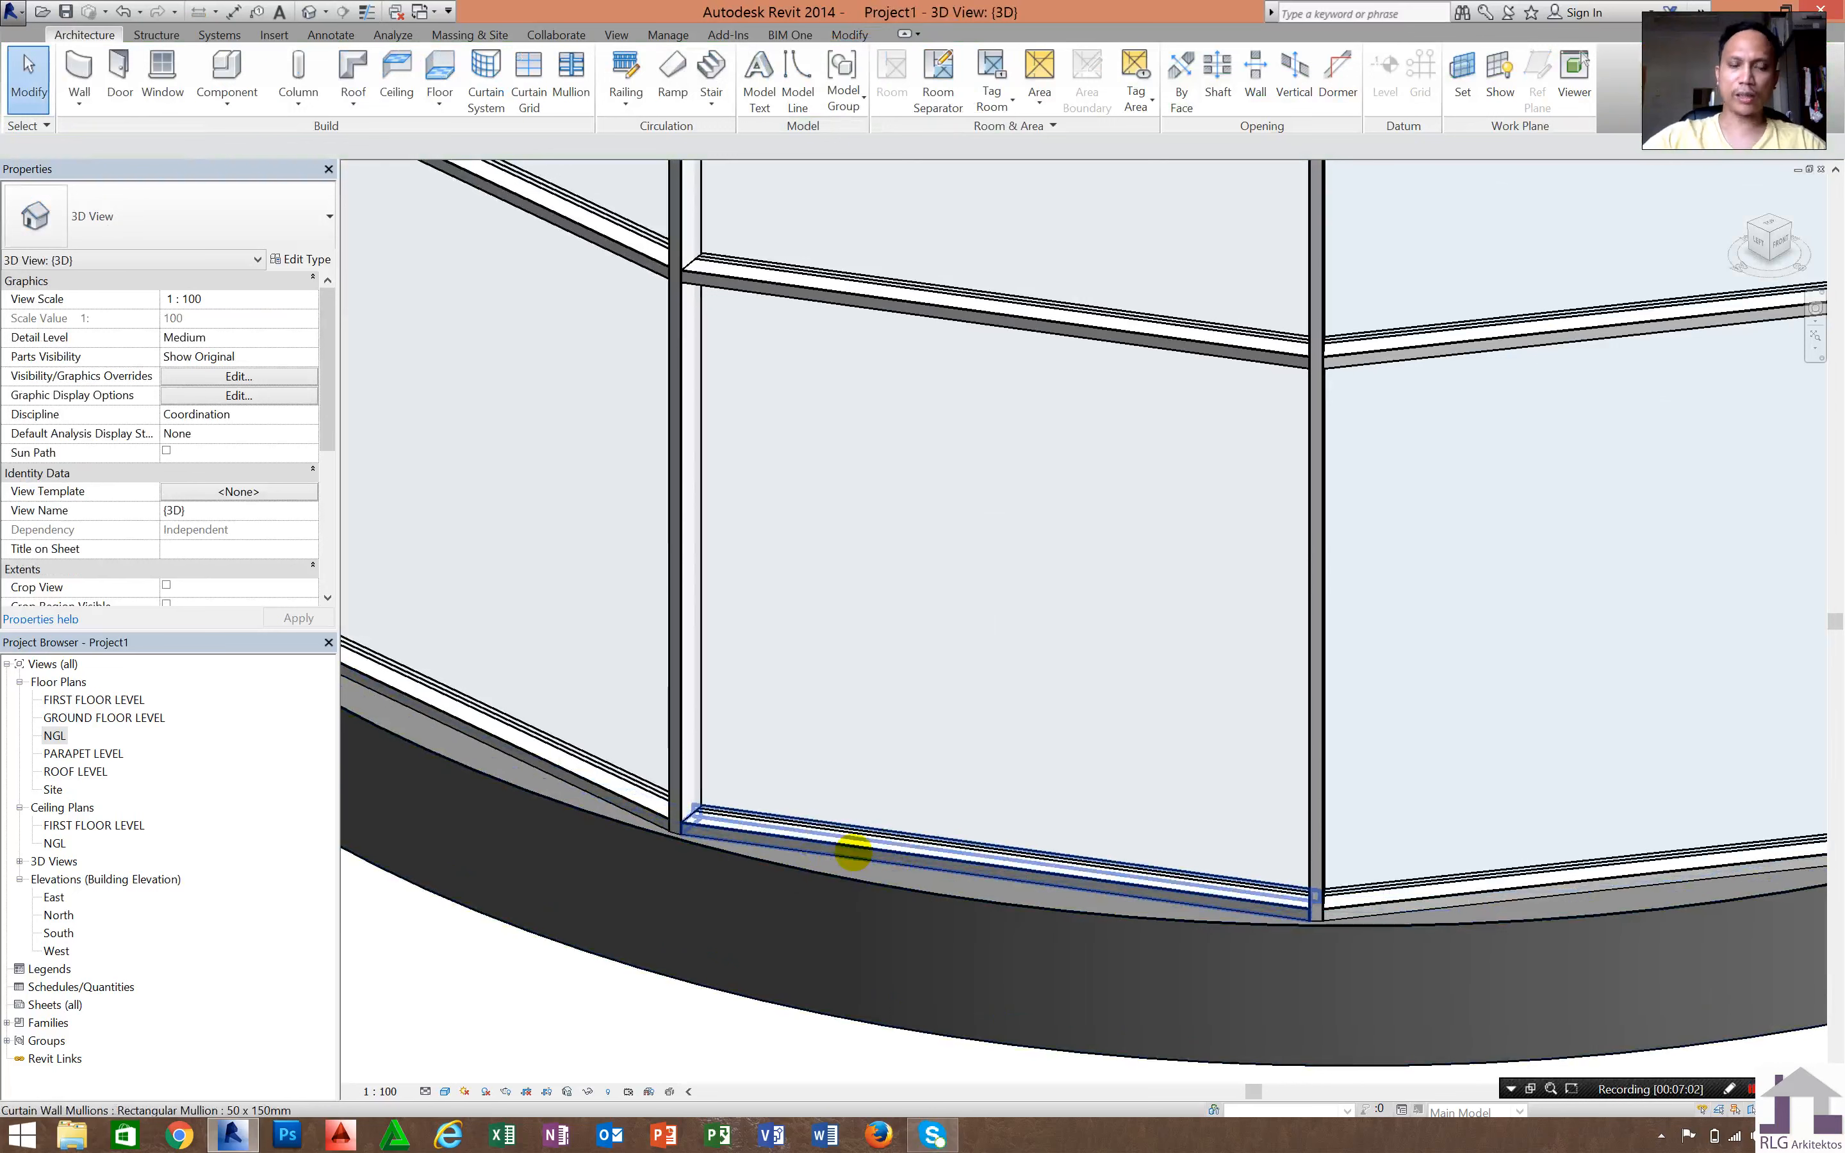
key(Tab)
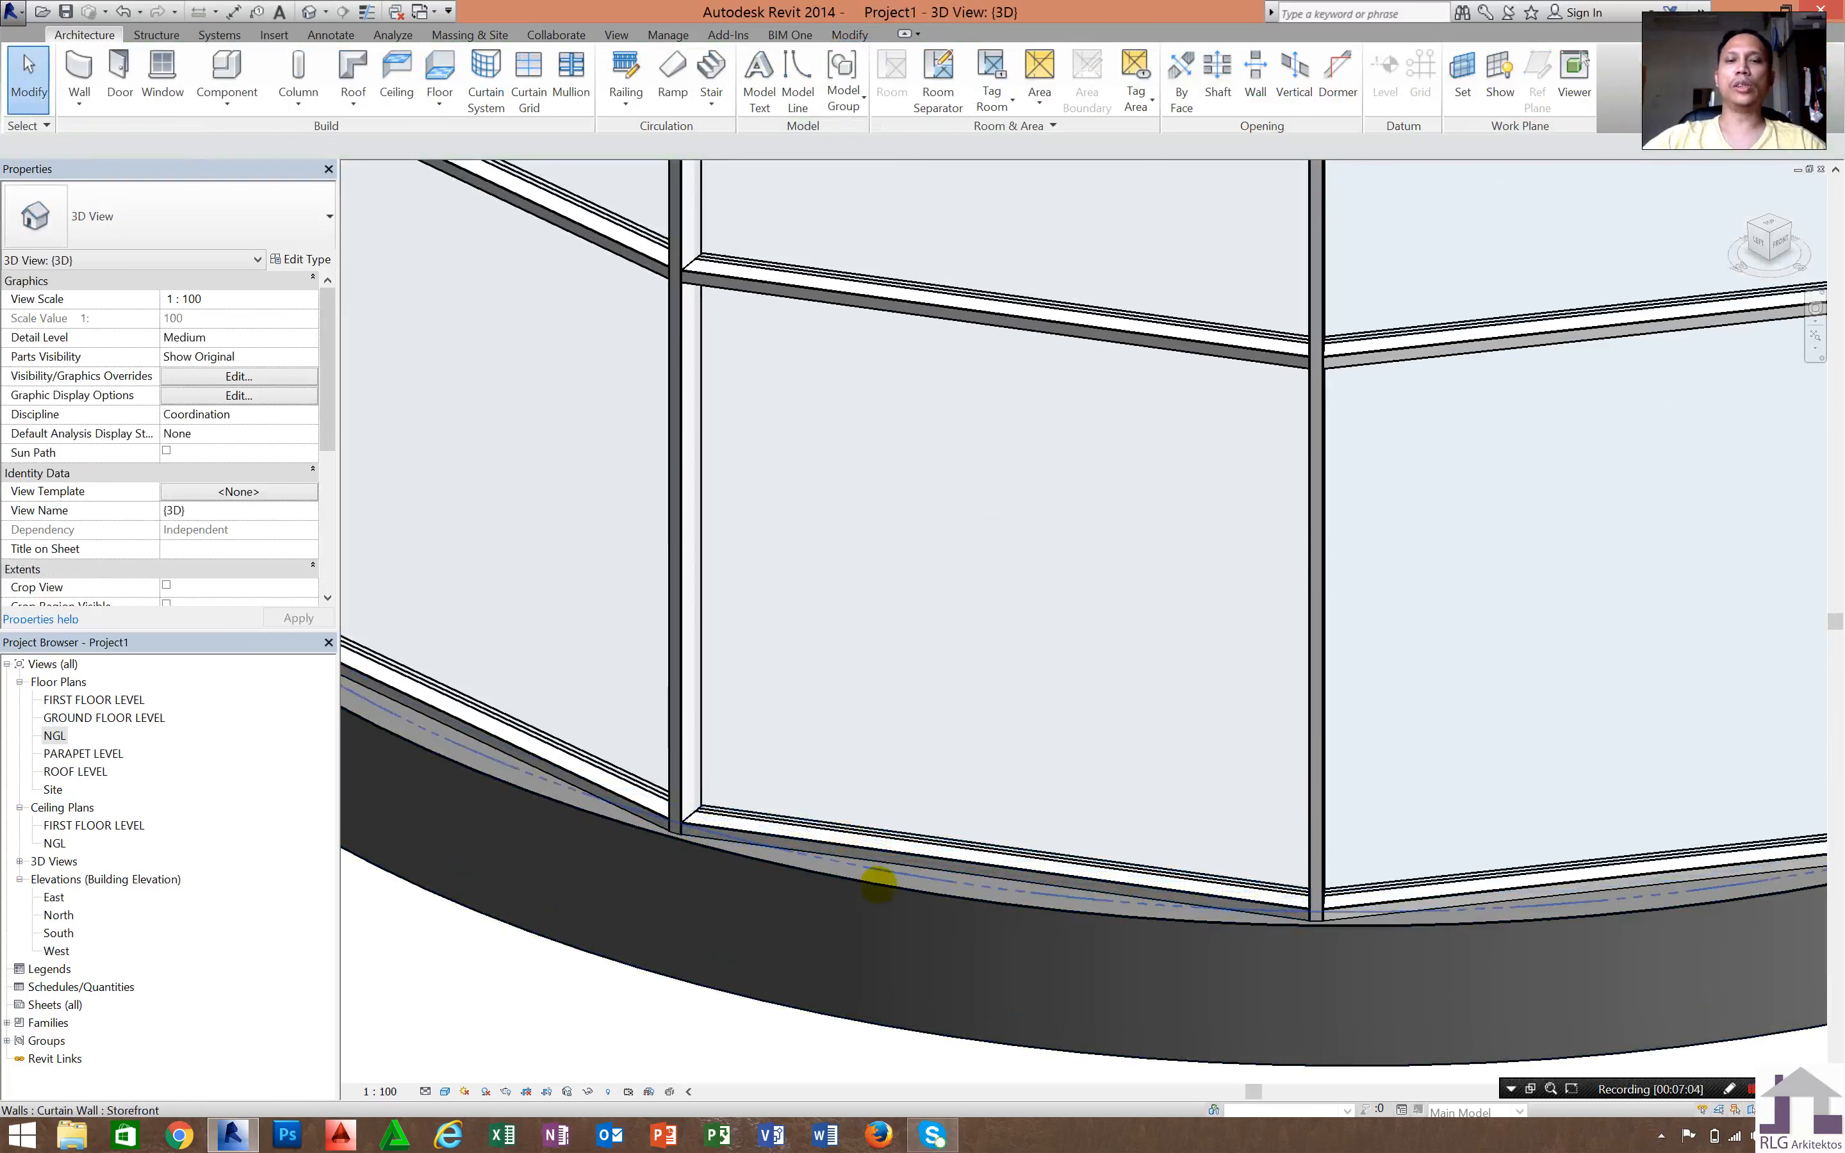
key(Tab)
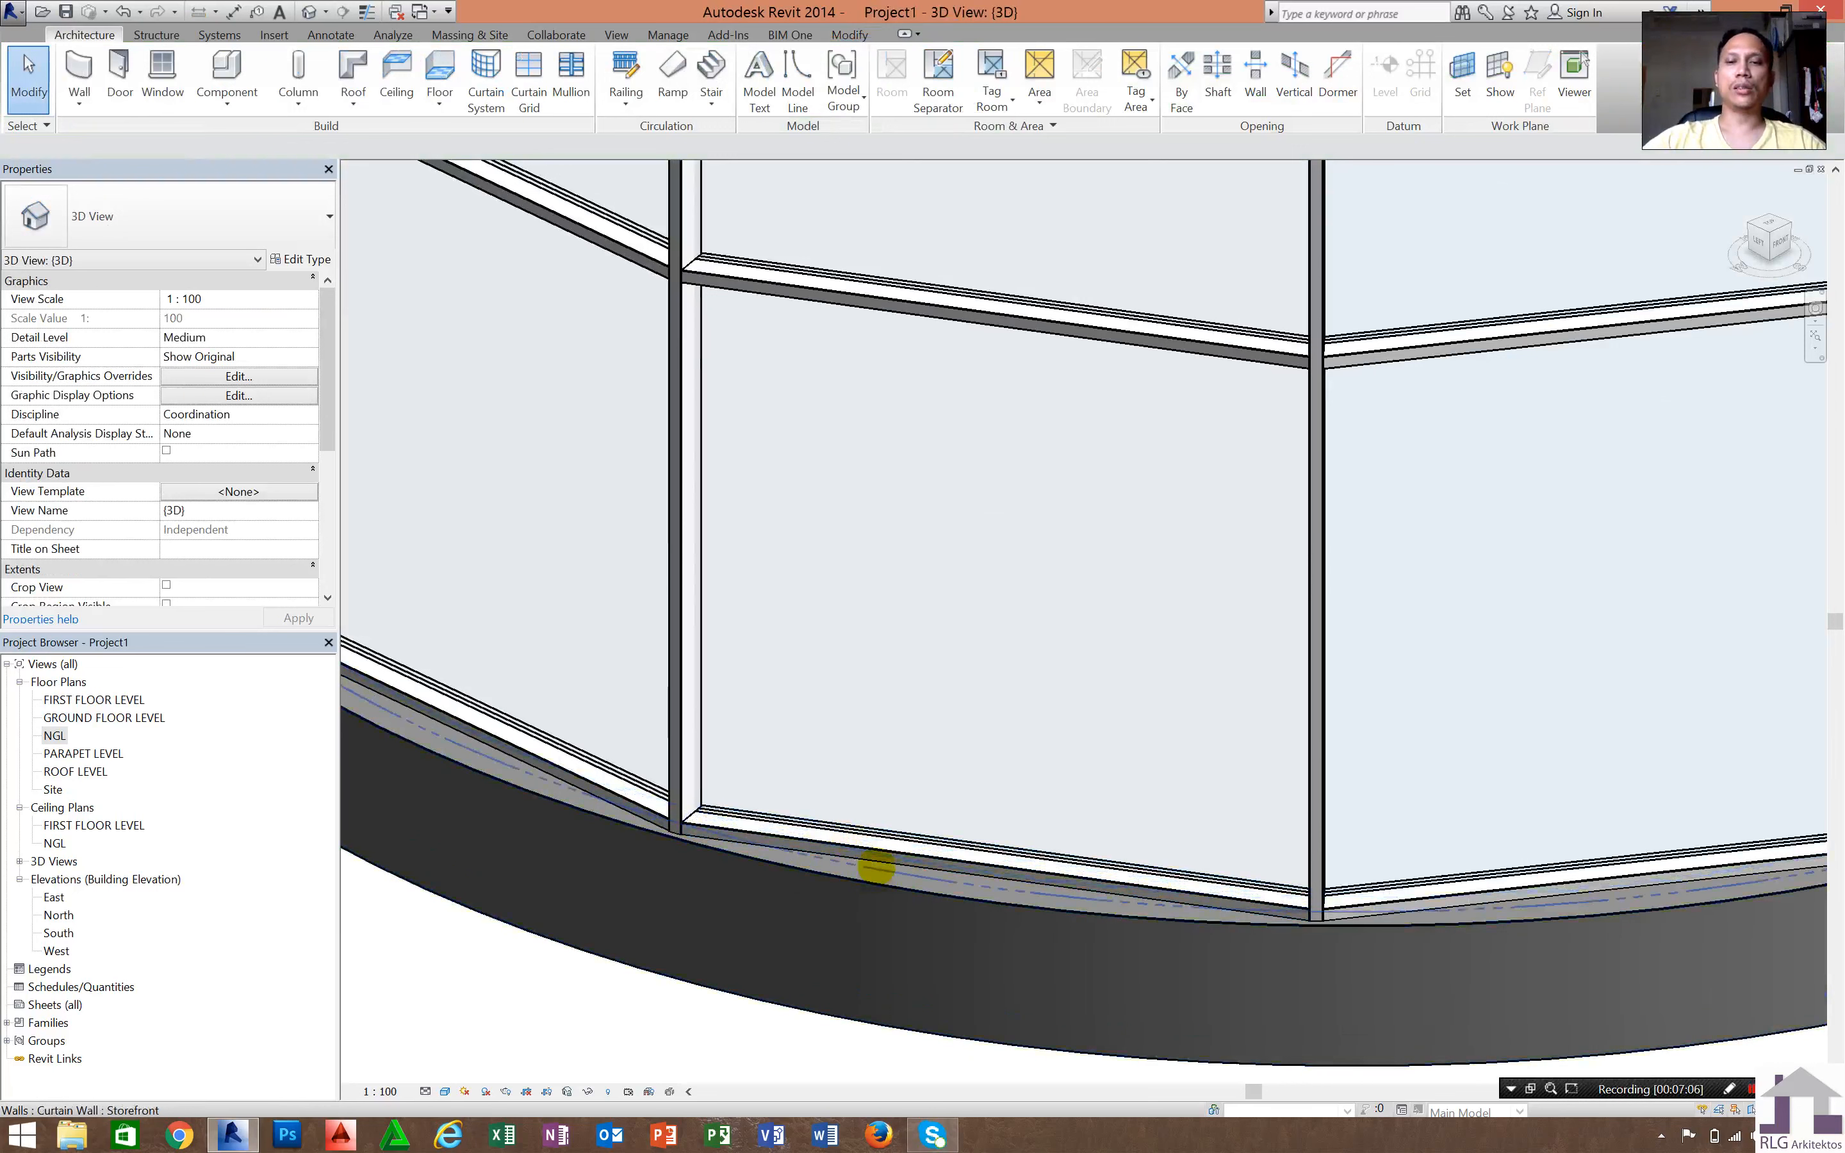
scroll(873, 412, down, 6)
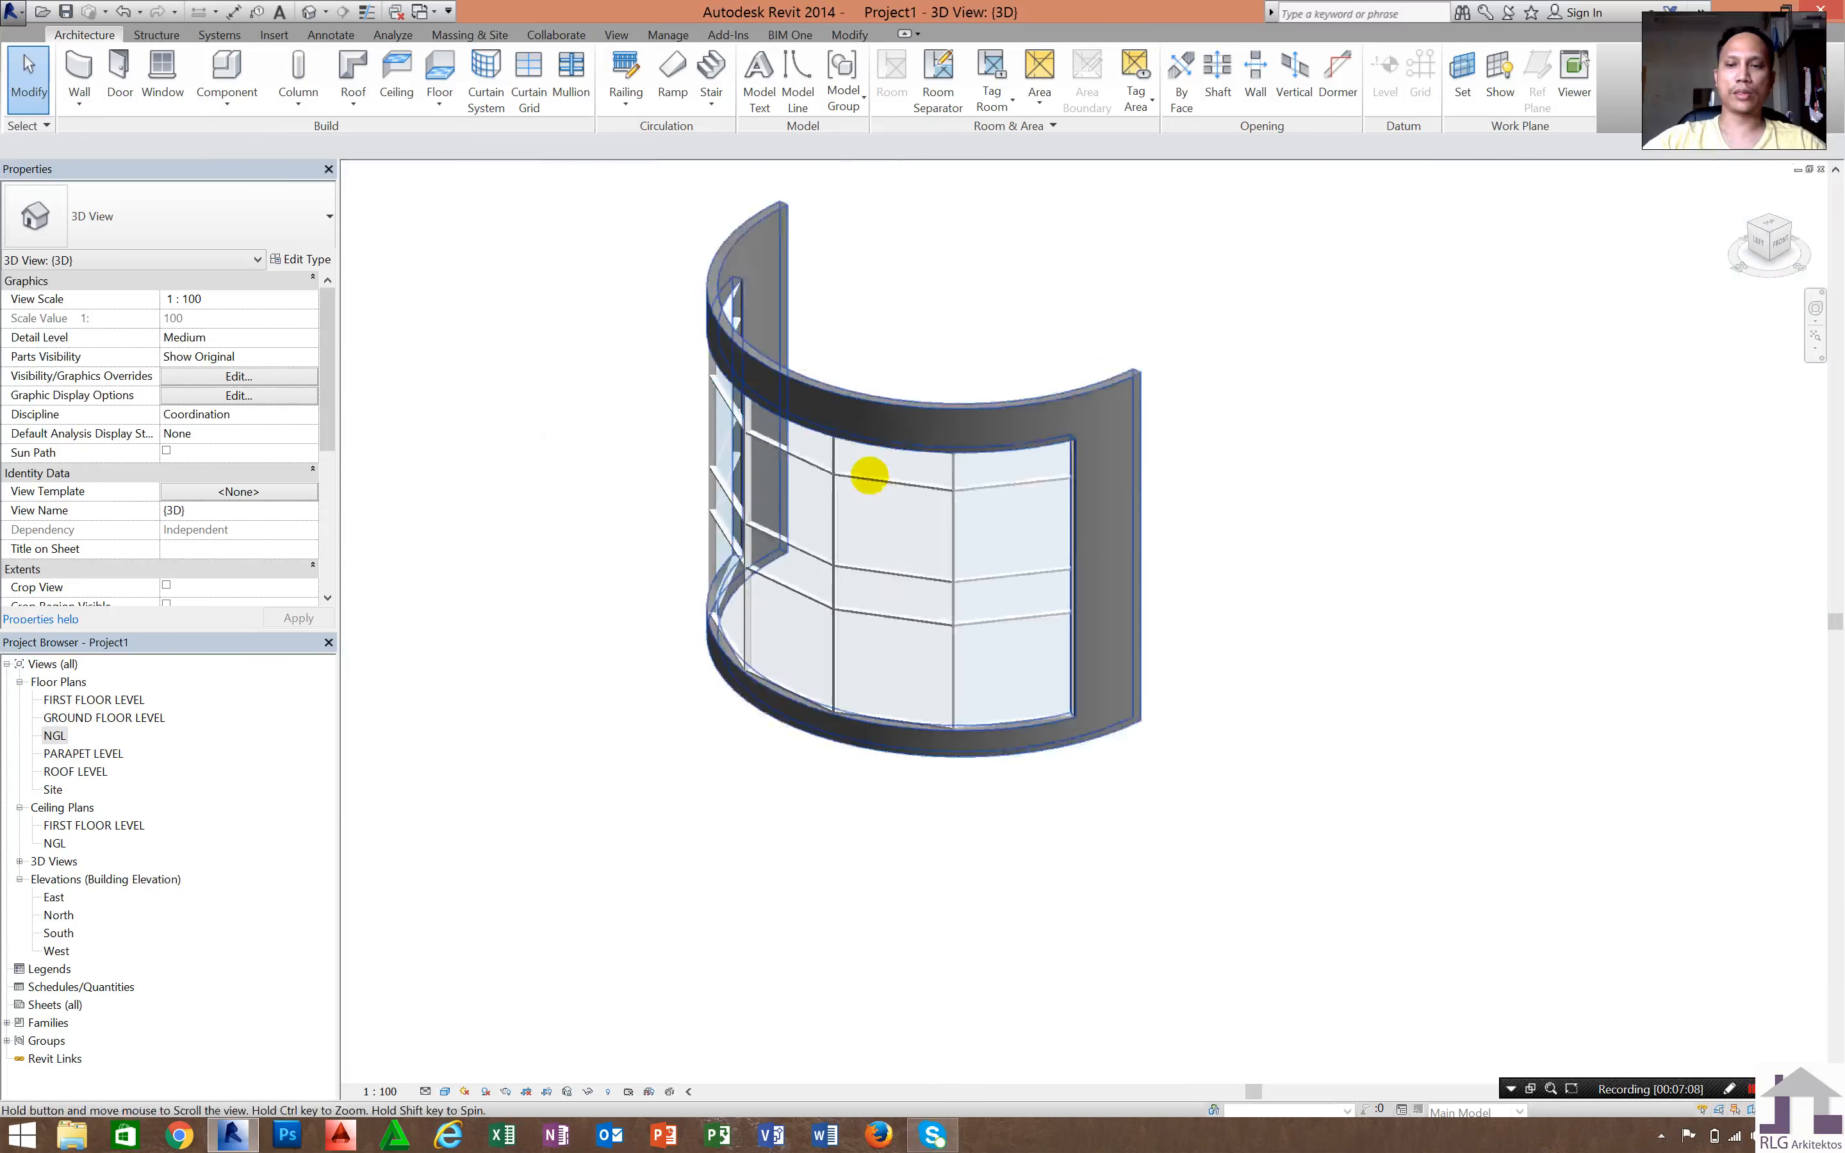
scroll(859, 565, up, 2)
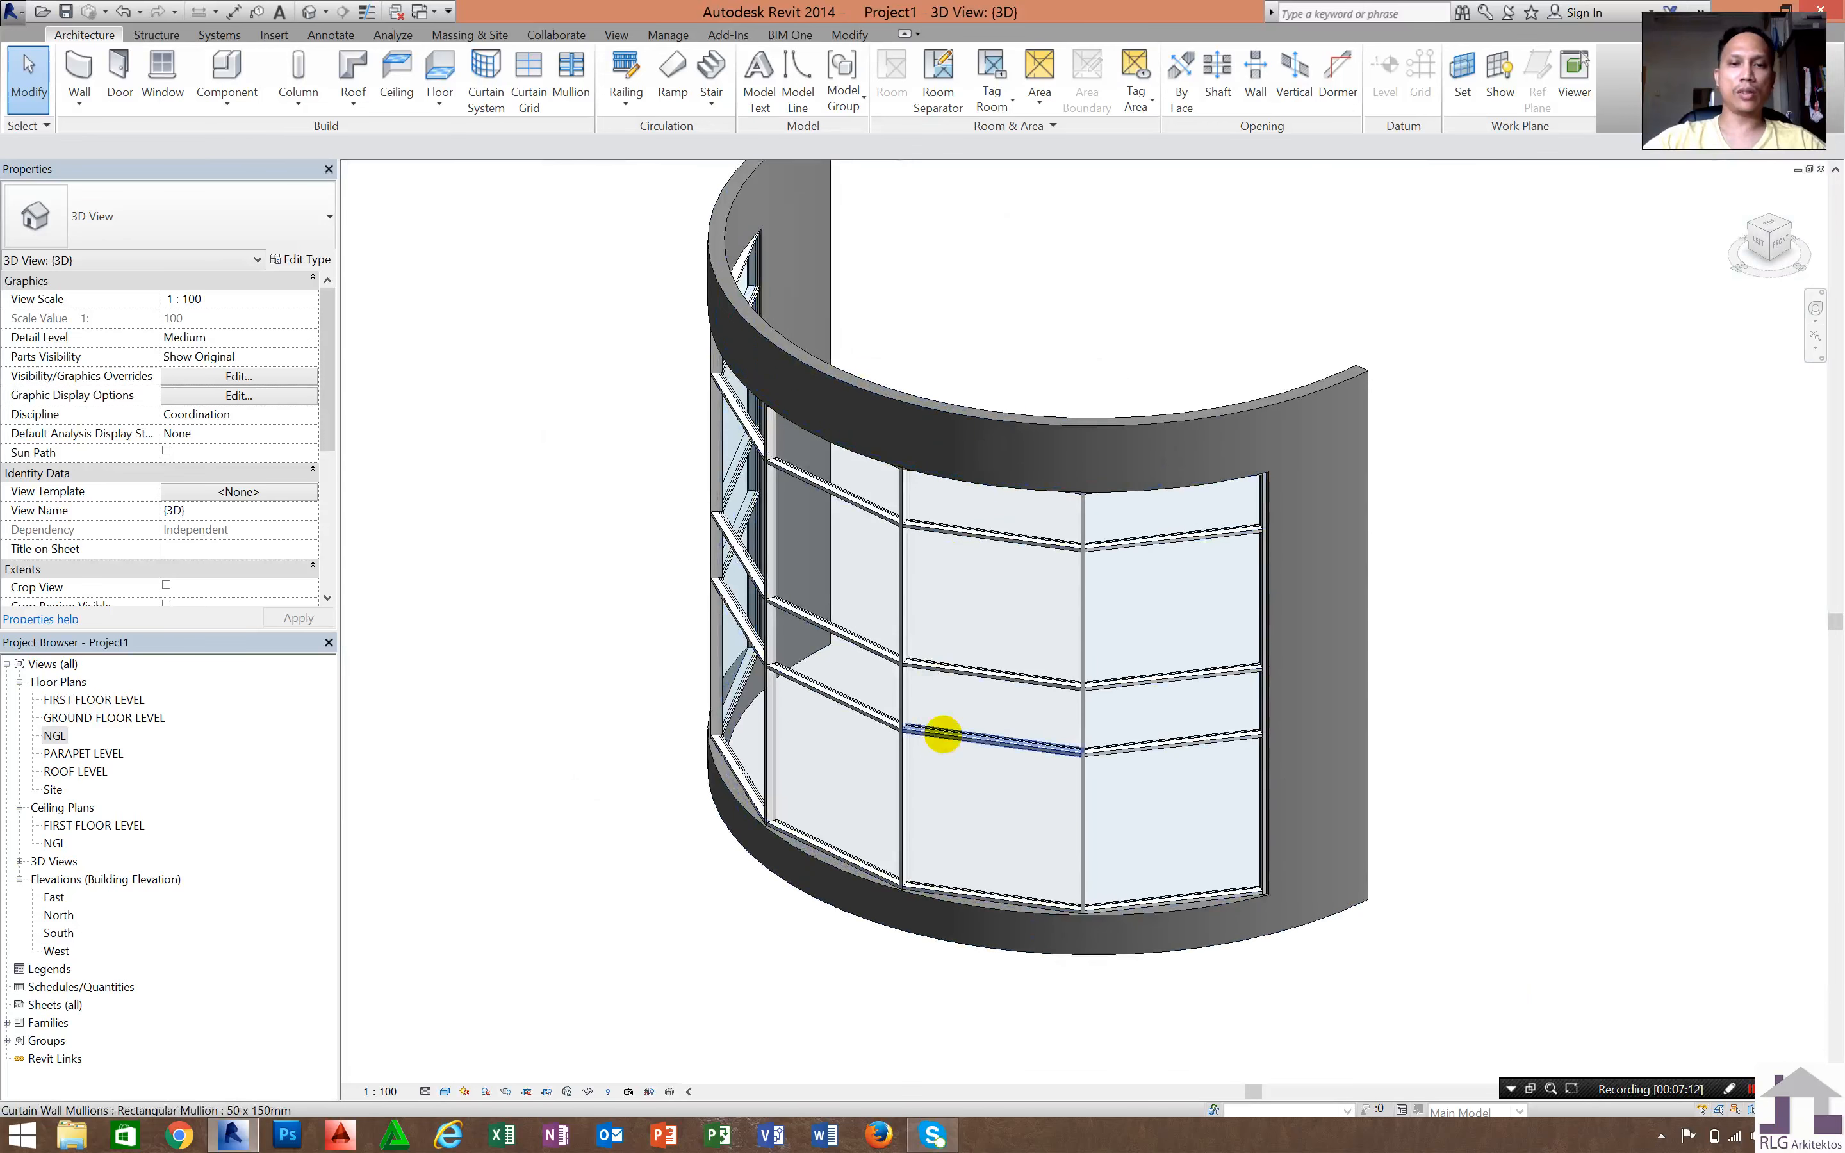
- Inspect the lowest interior horizontal grid line's type association and spacing dimensions in 3D, then clear the selection
key(Tab)
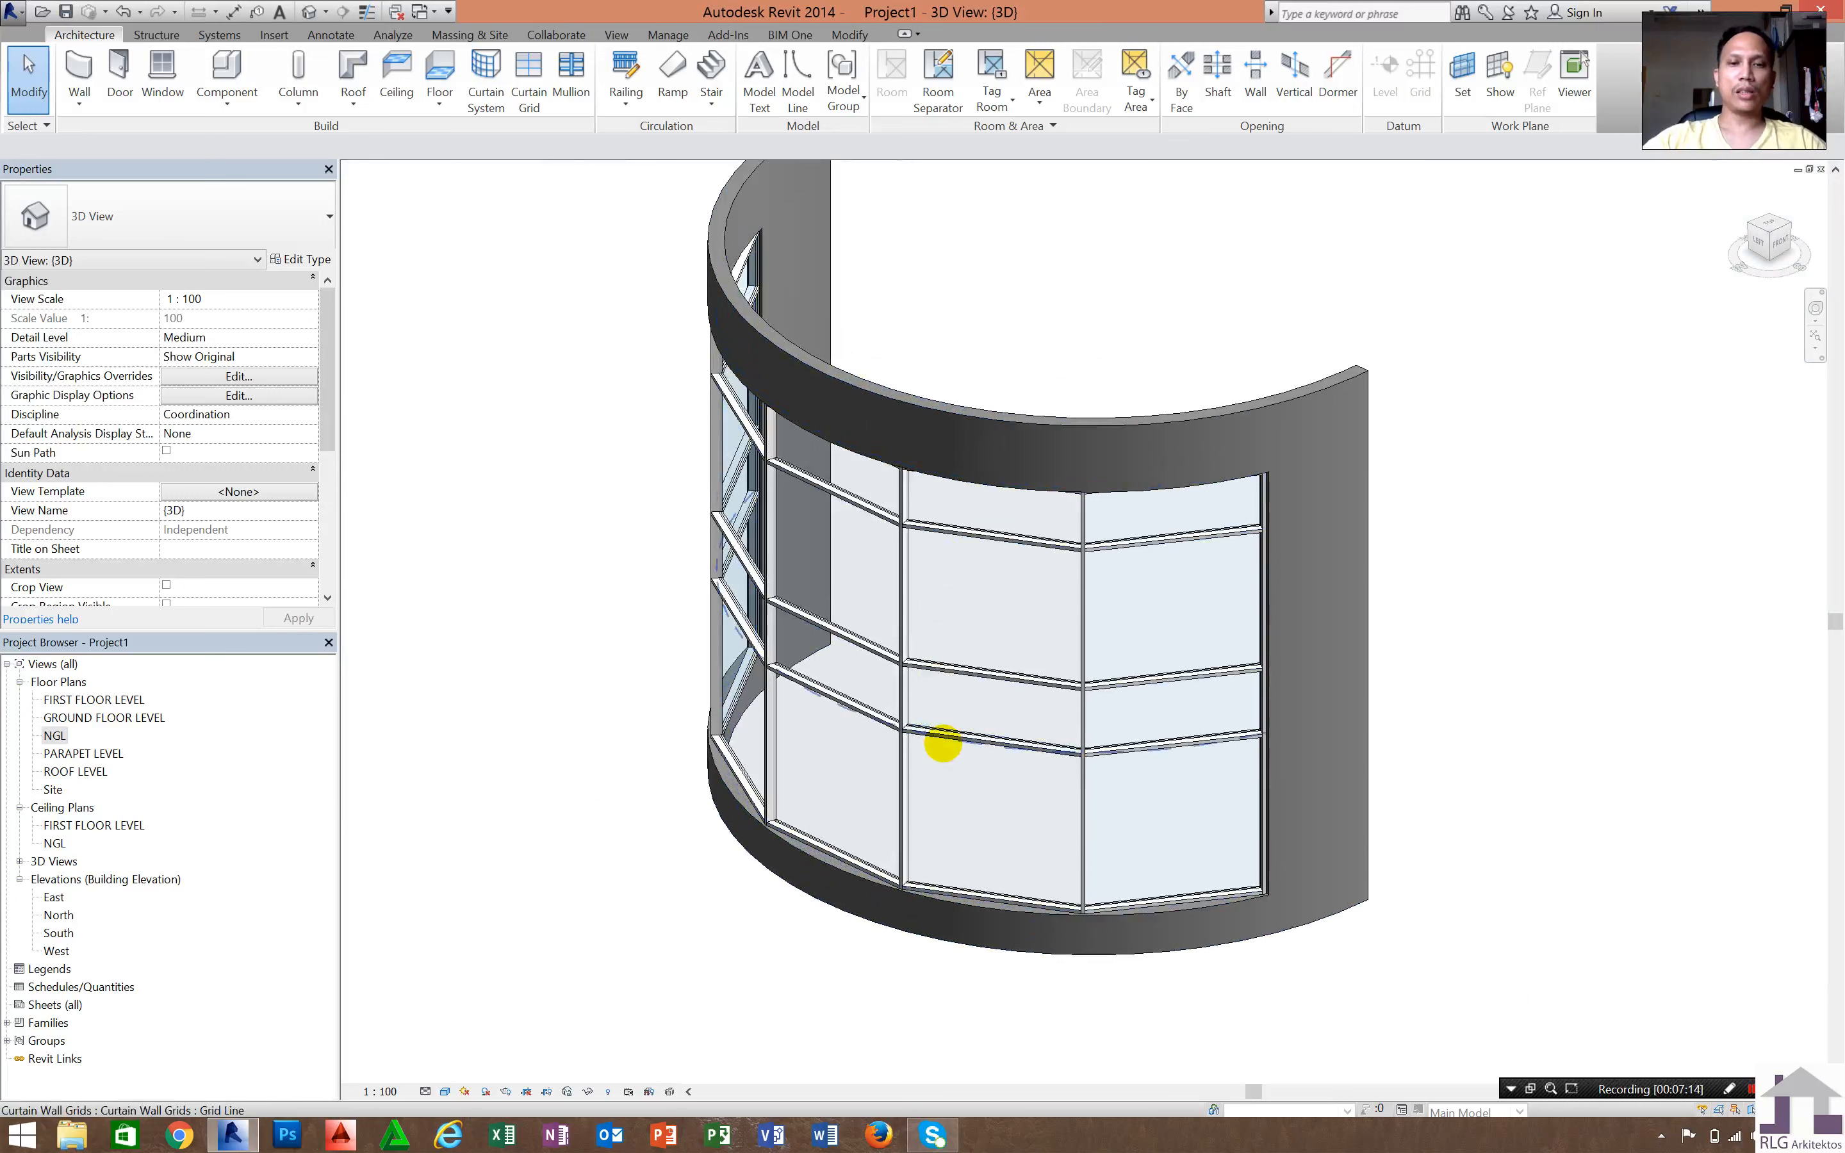
click(943, 740)
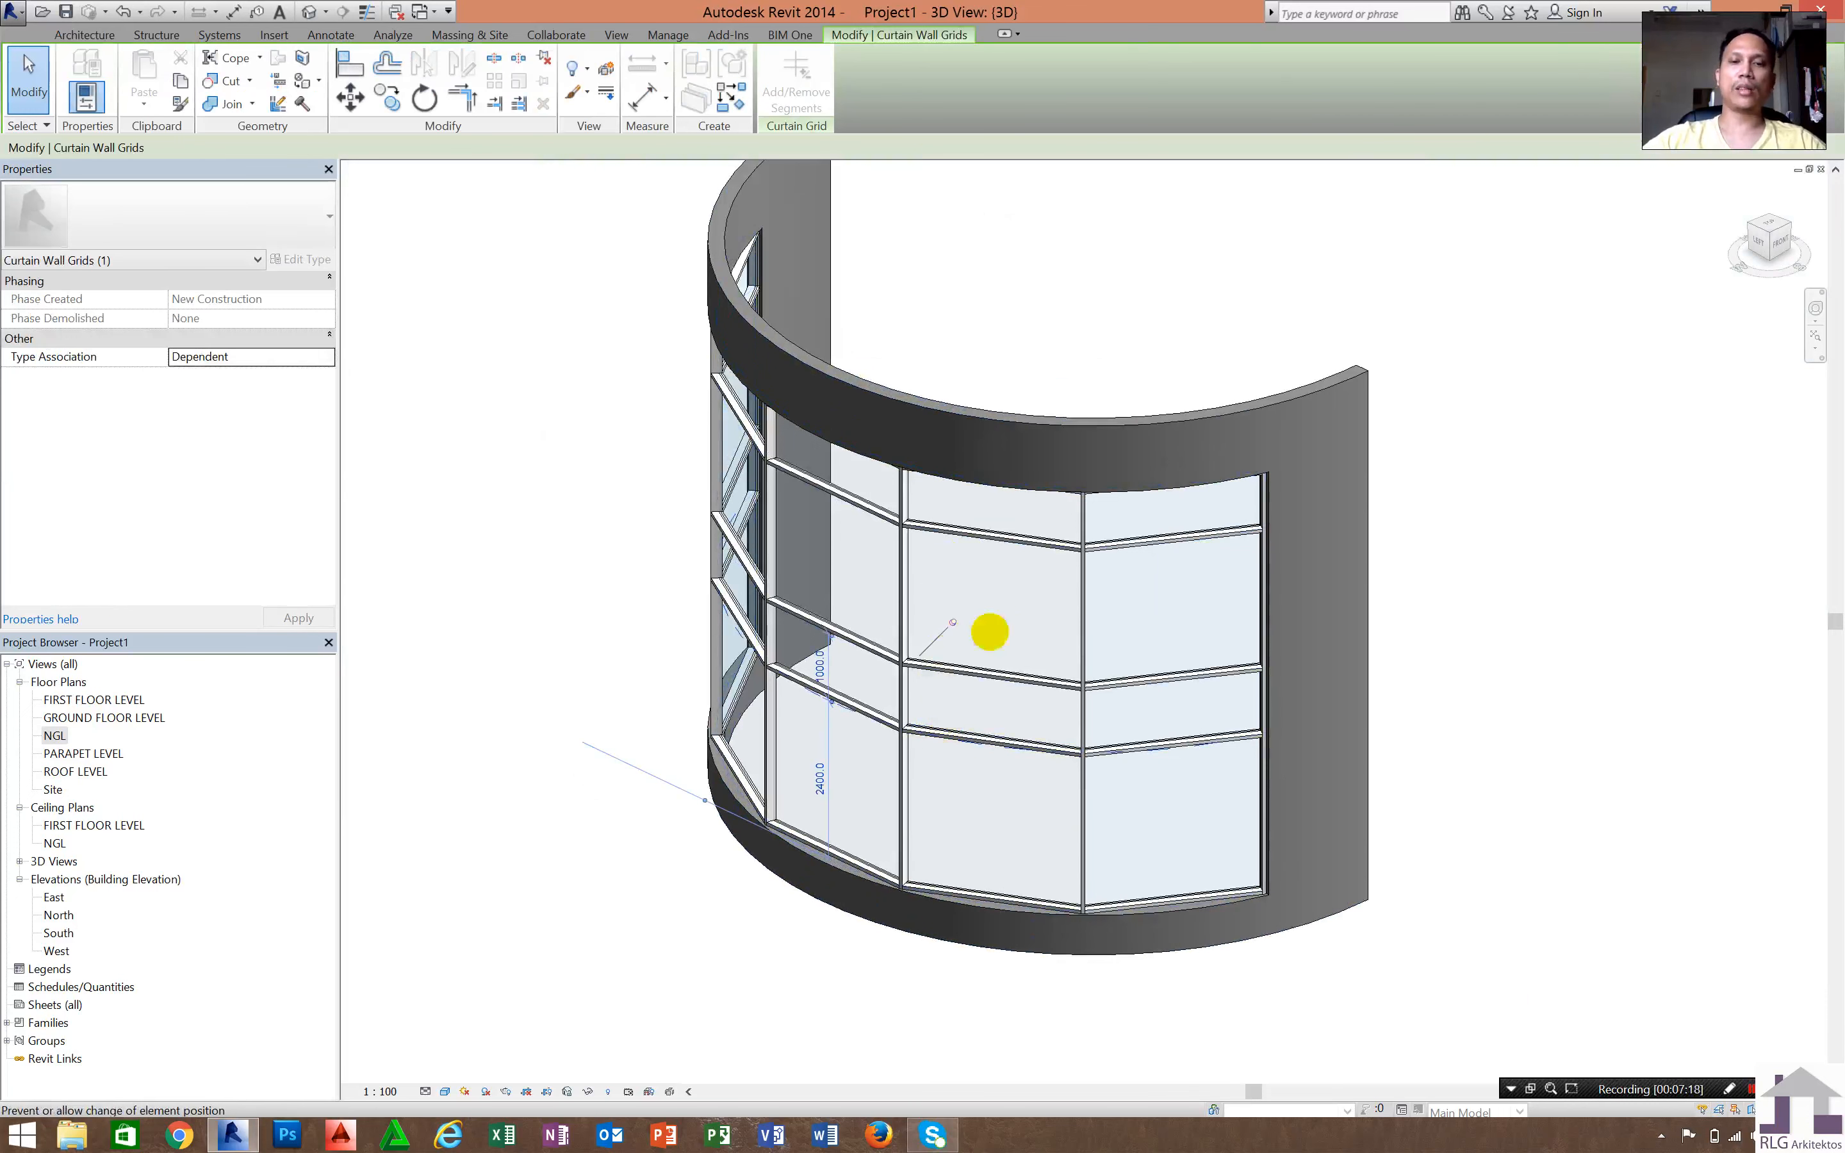
key(Escape)
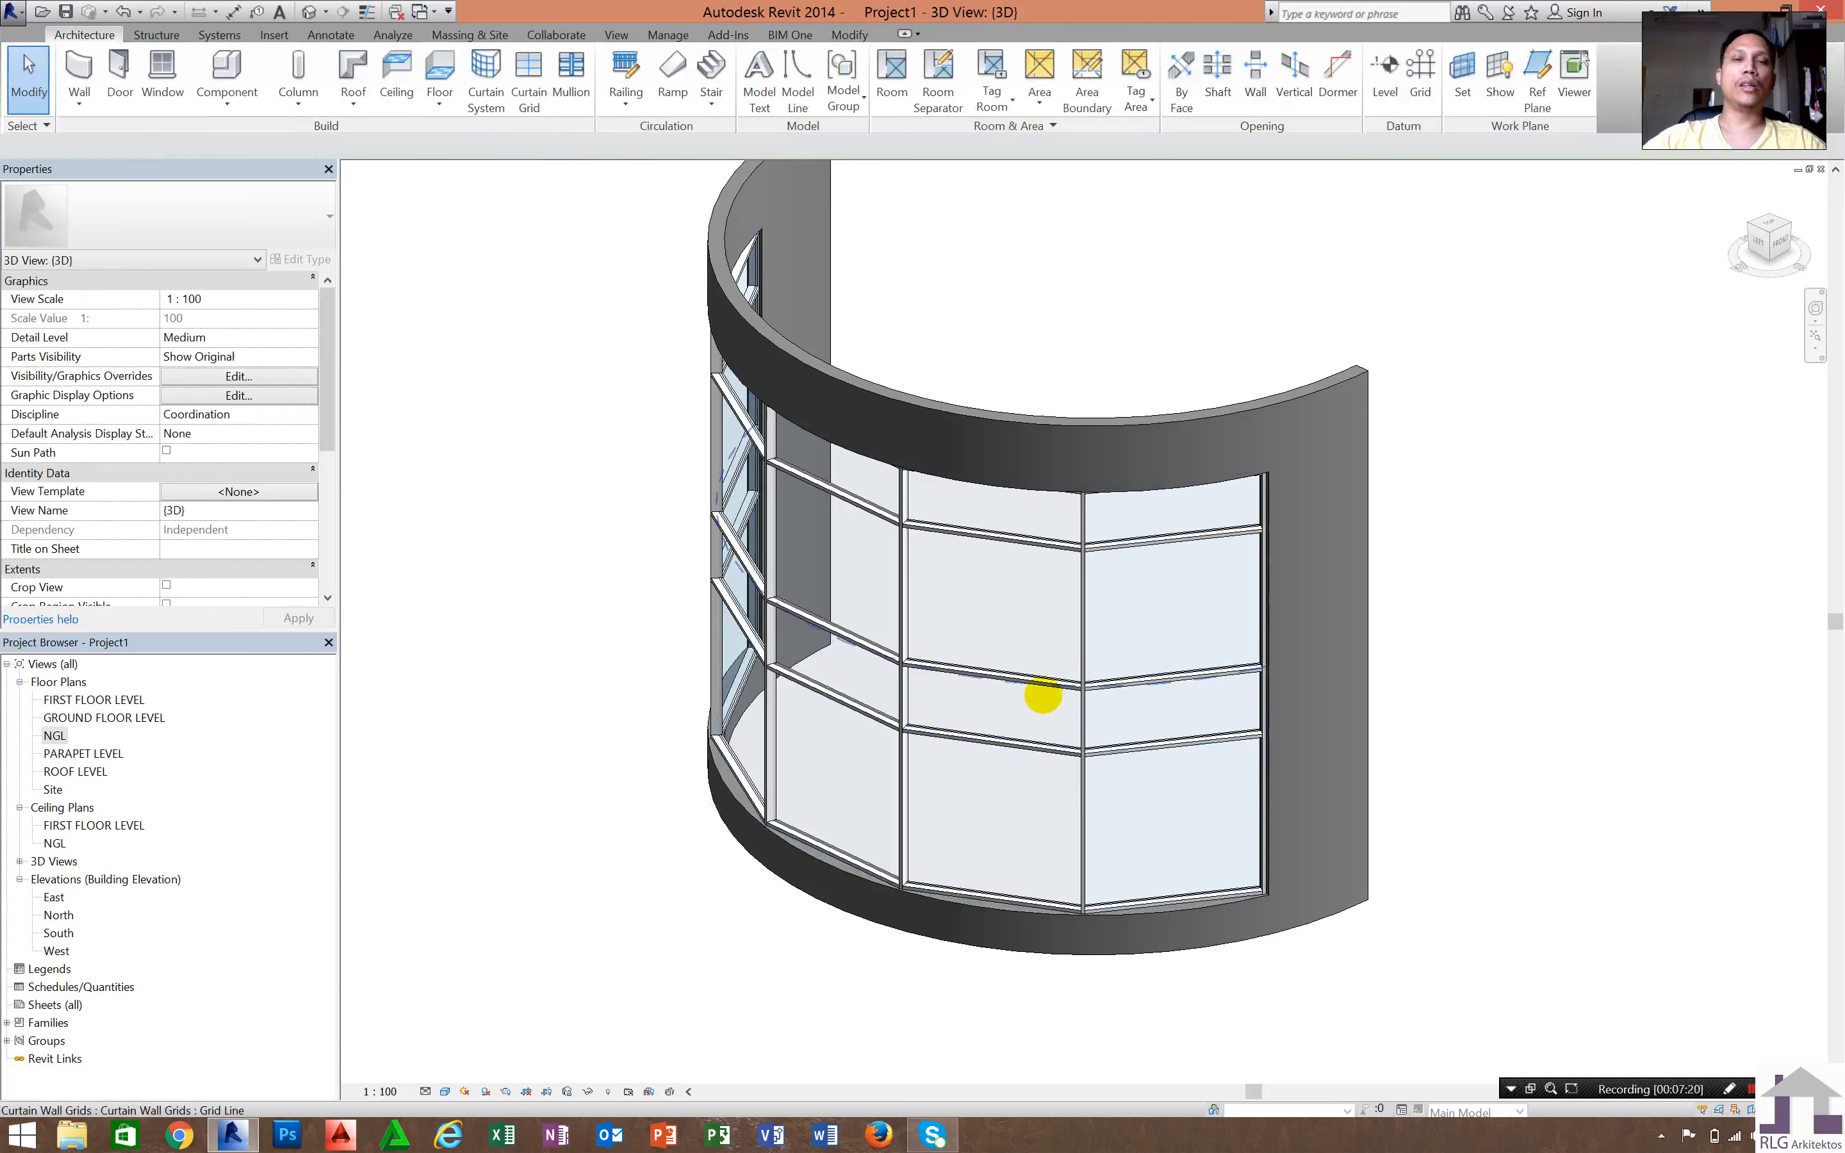